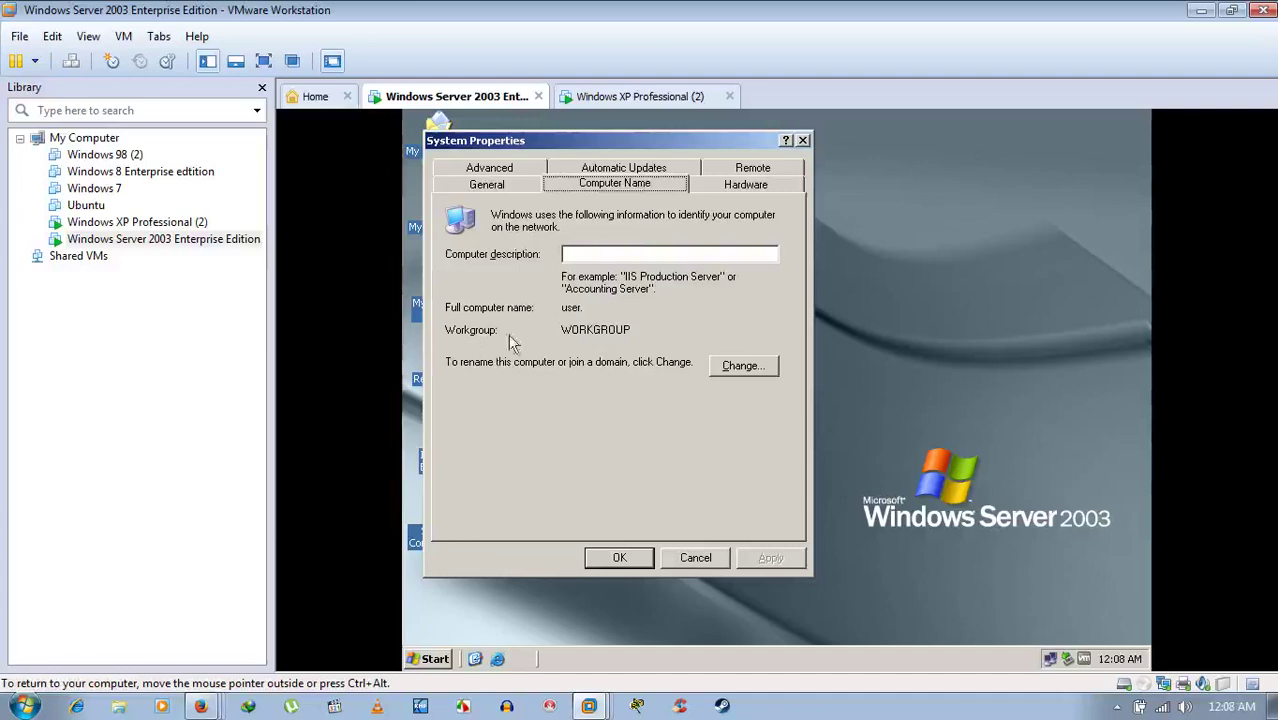
- View the server's computer name user in WORKGROUP and its NetBIOS name details
left_click(750, 367)
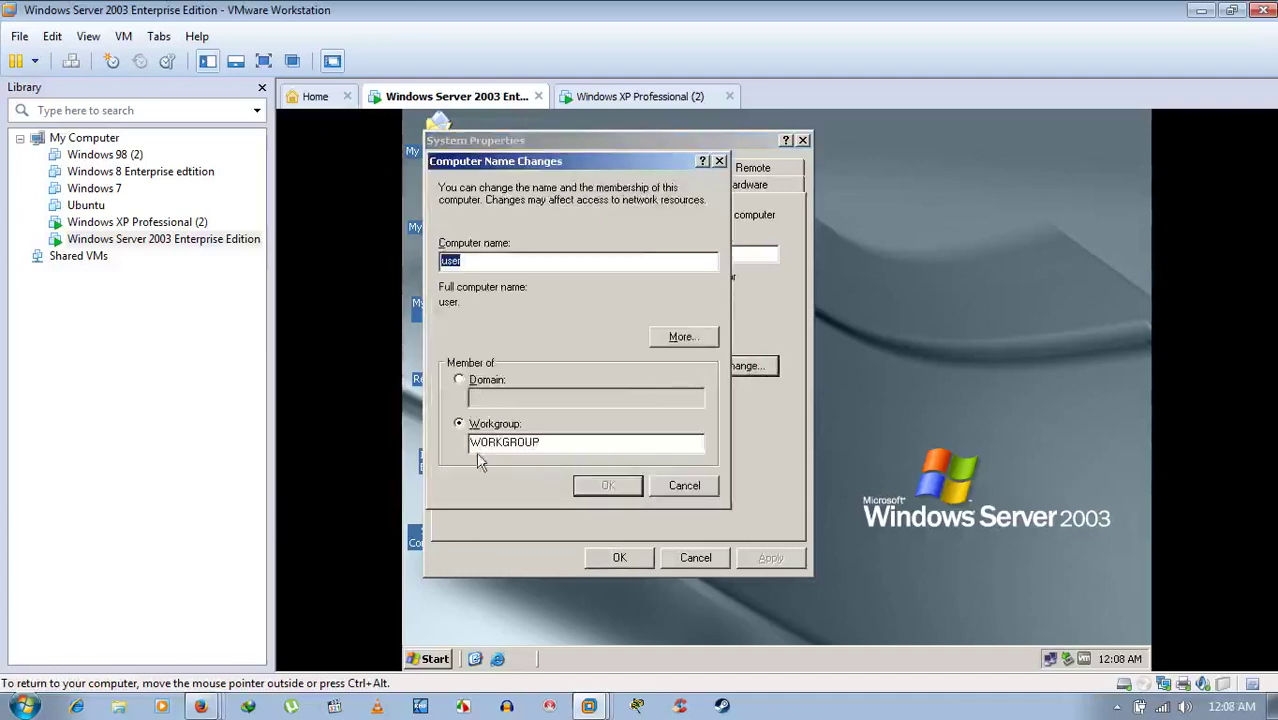
left_click(683, 338)
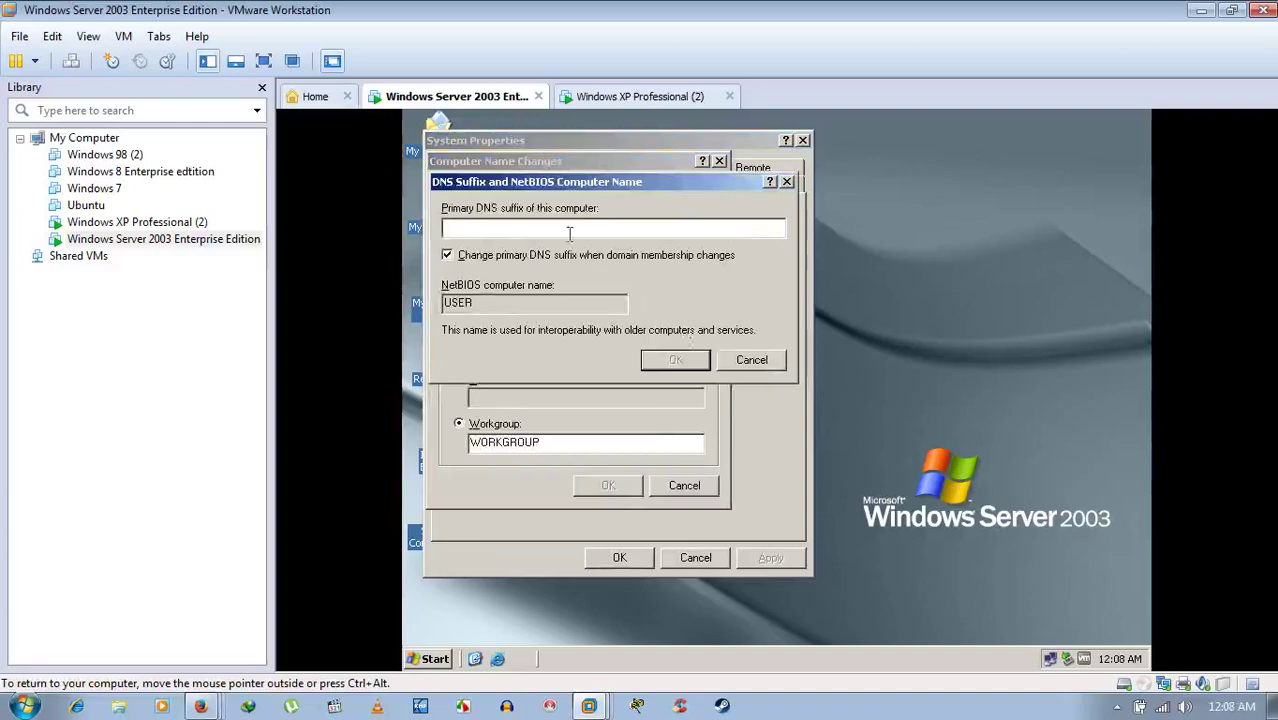
left_click(752, 360)
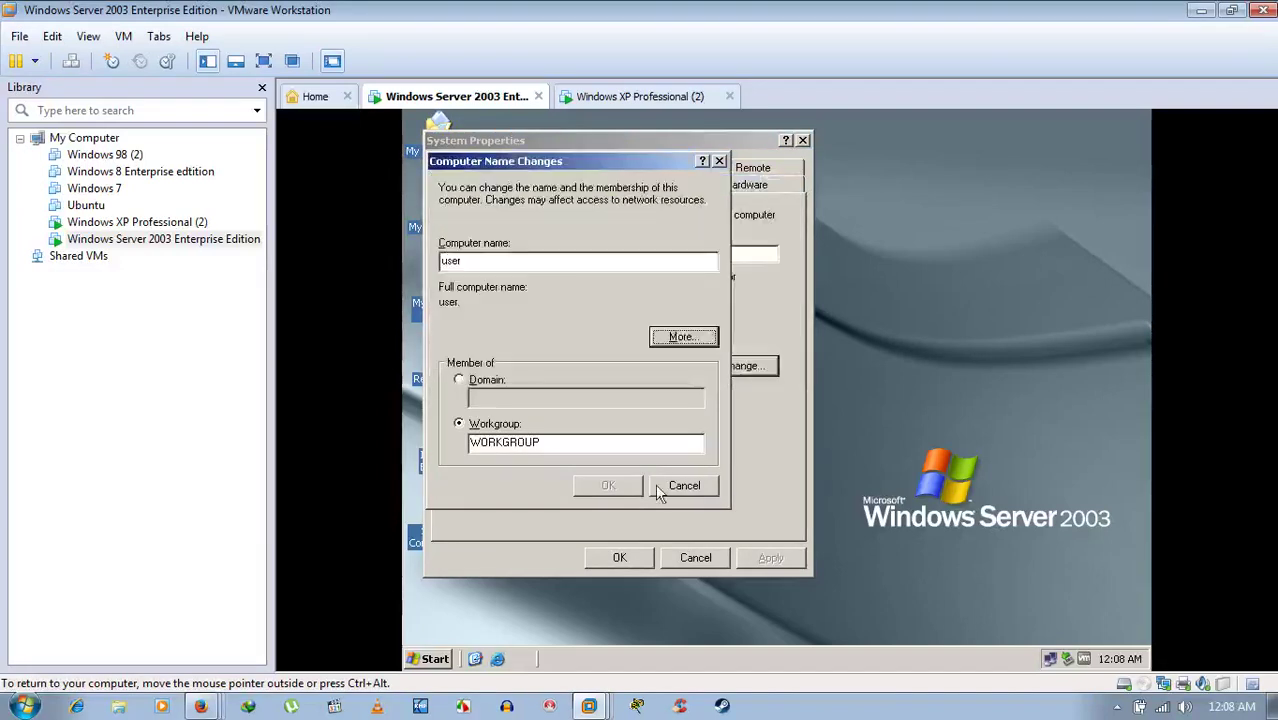
- Cancel the name changes and System Properties unchanged, then move to the XP machine
left_click_drag(576, 446, 441, 454)
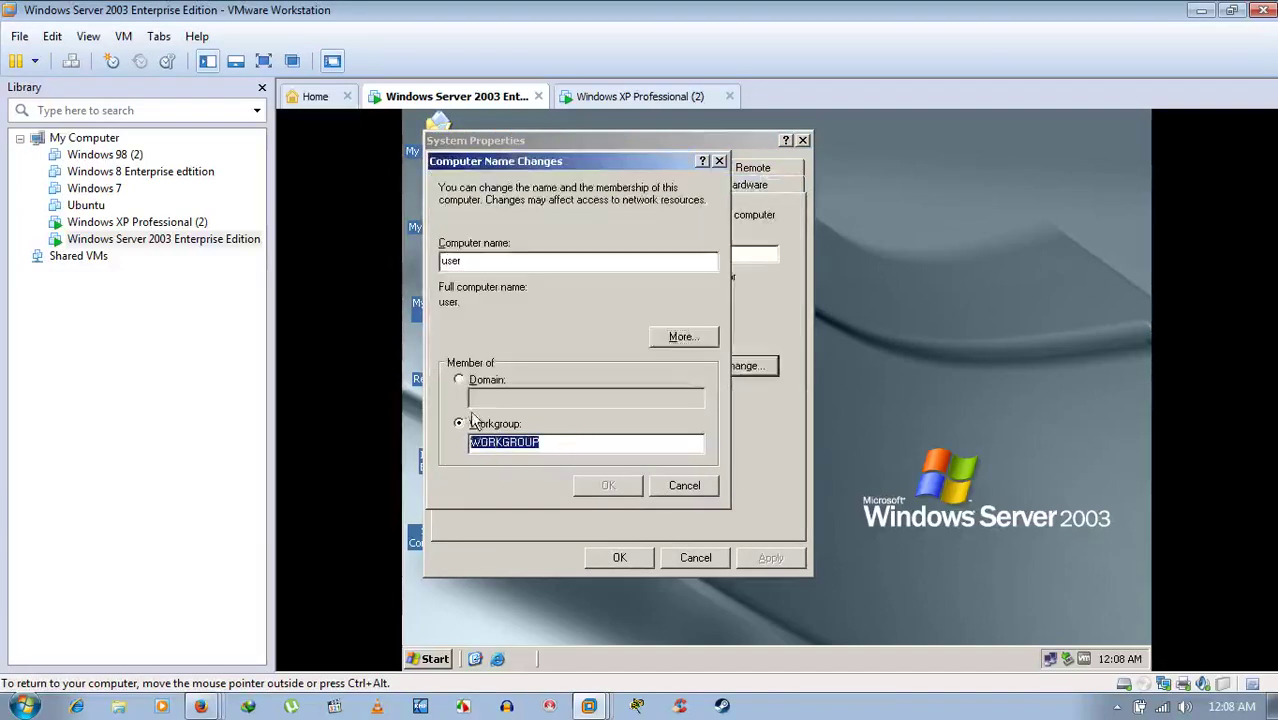
left_click(684, 486)
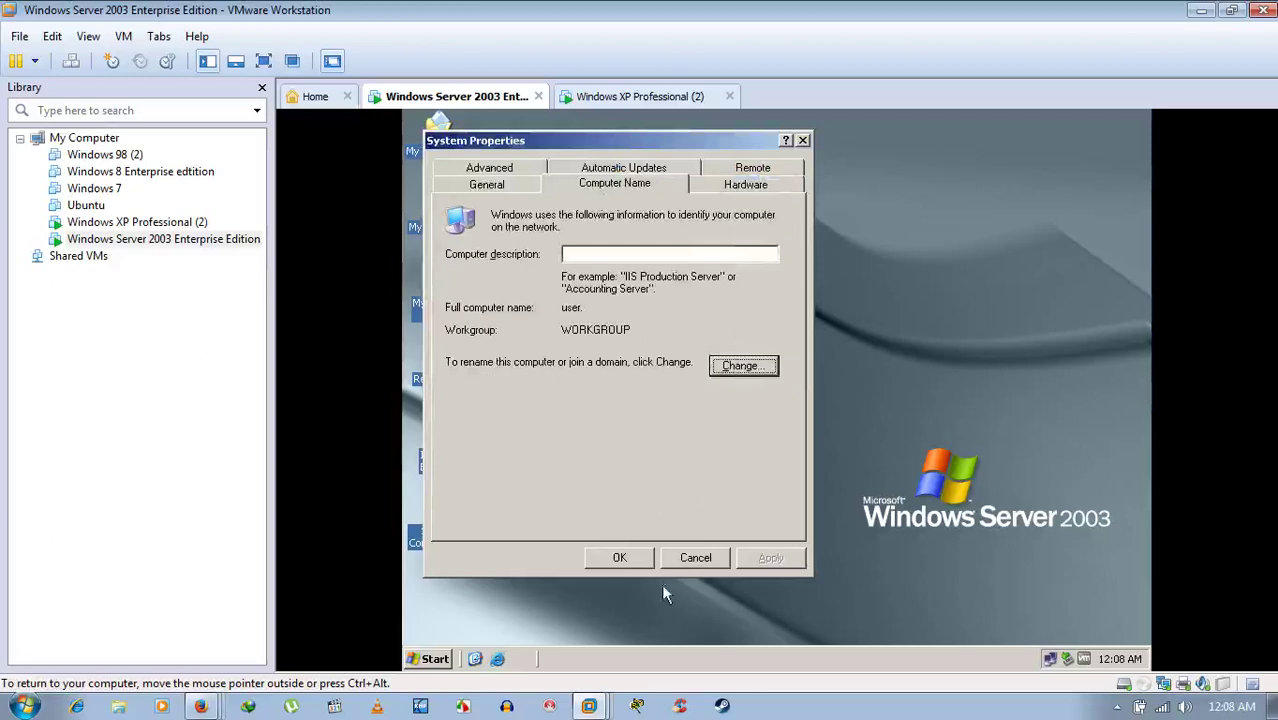
left_click(686, 557)
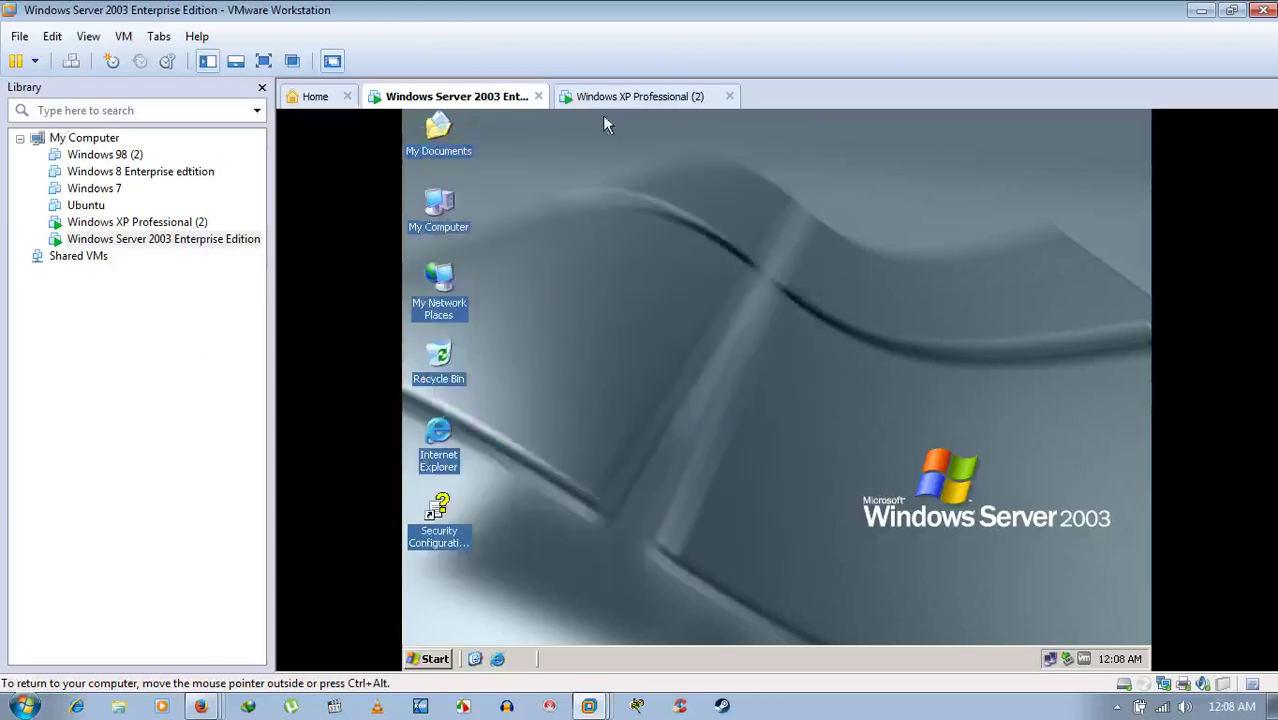
left_click(700, 96)
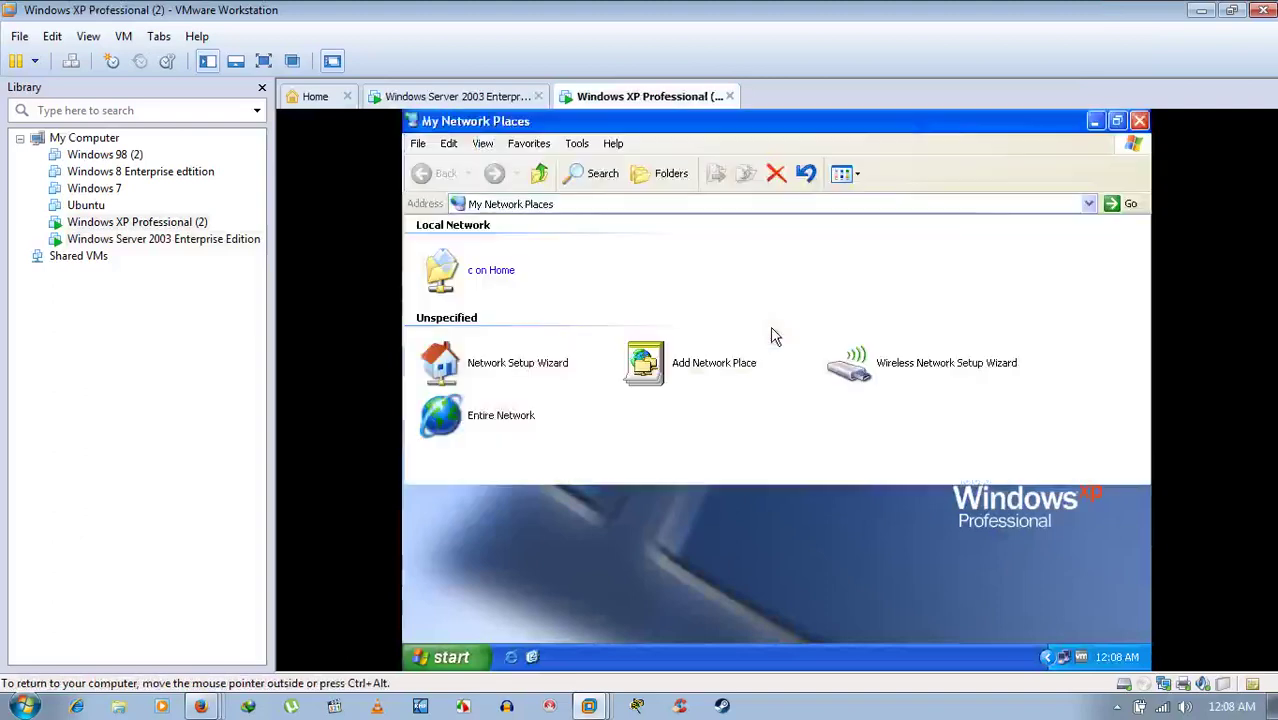
- Close My Network Places on XP and open My Computer's system properties
left_click(1137, 121)
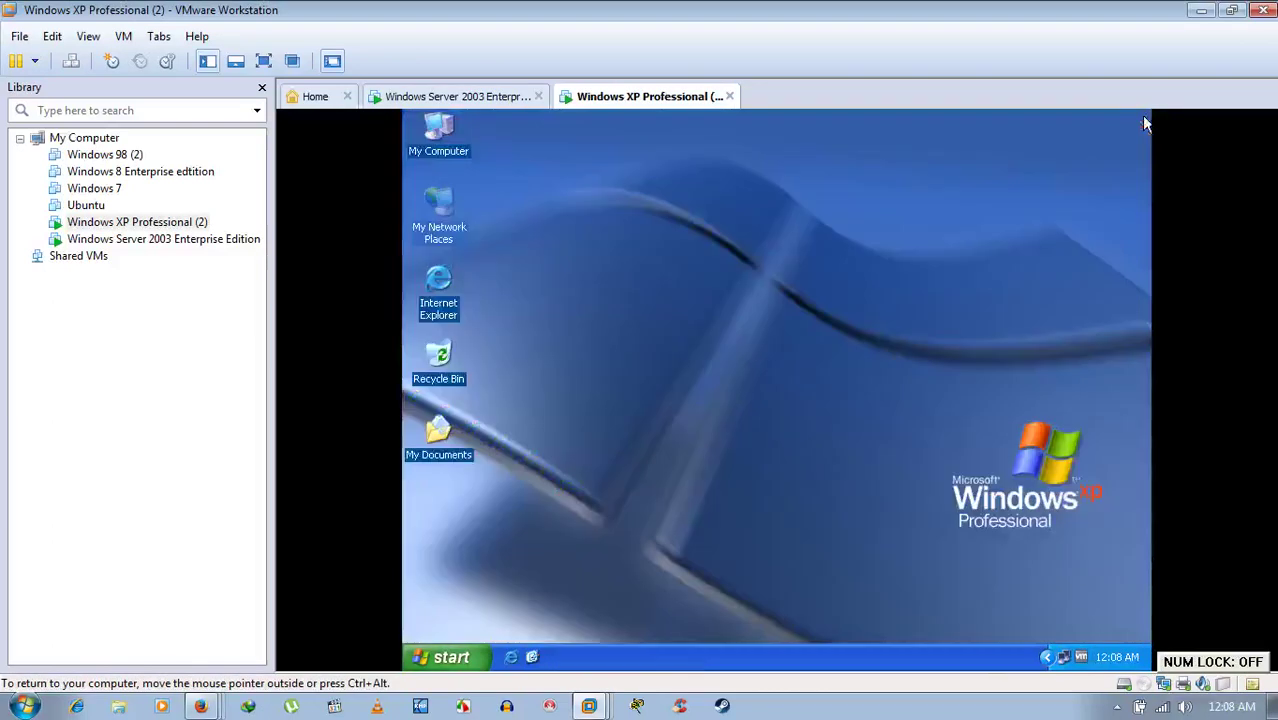
right_click(440, 124)
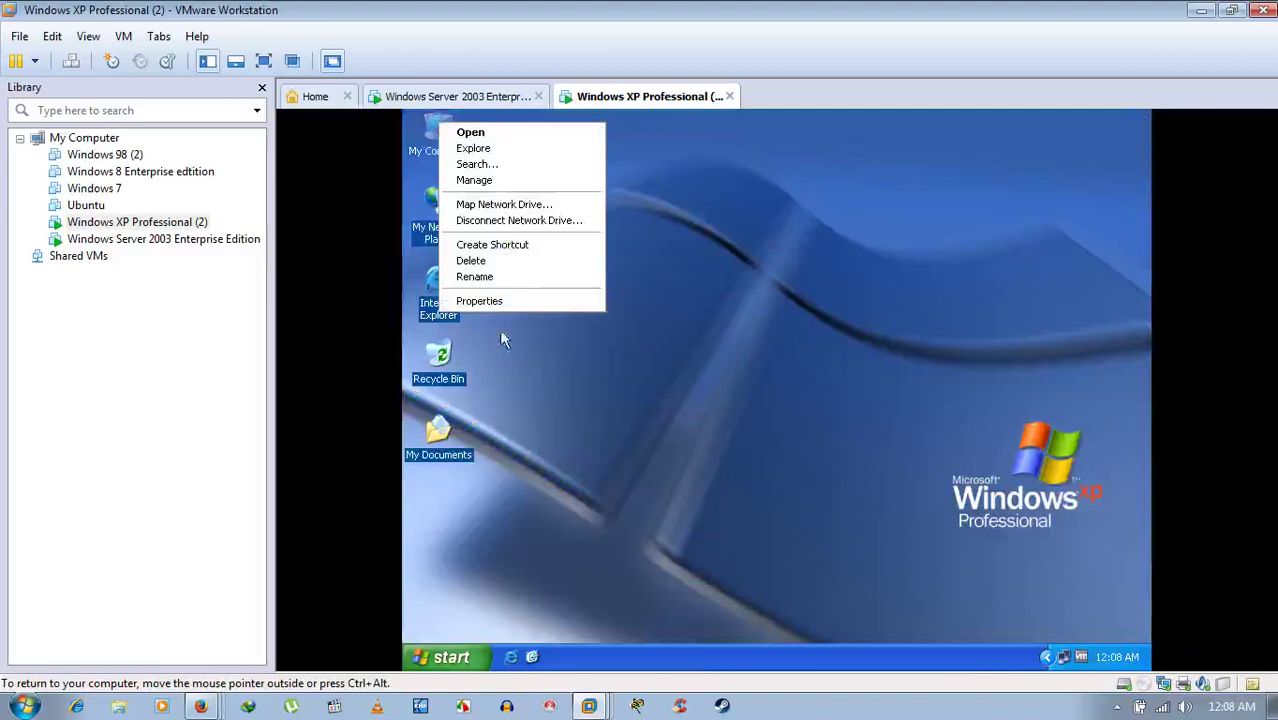
left_click(512, 300)
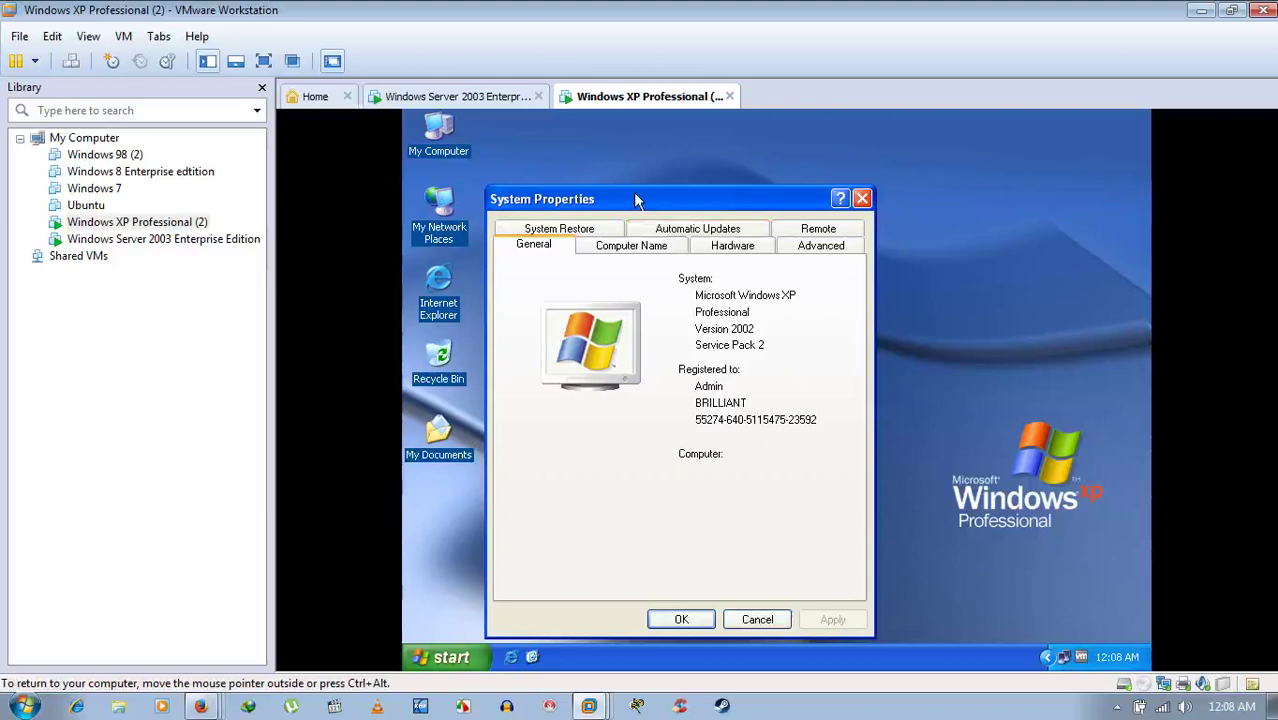
- Centre System Properties and open the Computer Name Changes dialog showing home in WORKGROUP
left_click_drag(635, 199, 750, 179)
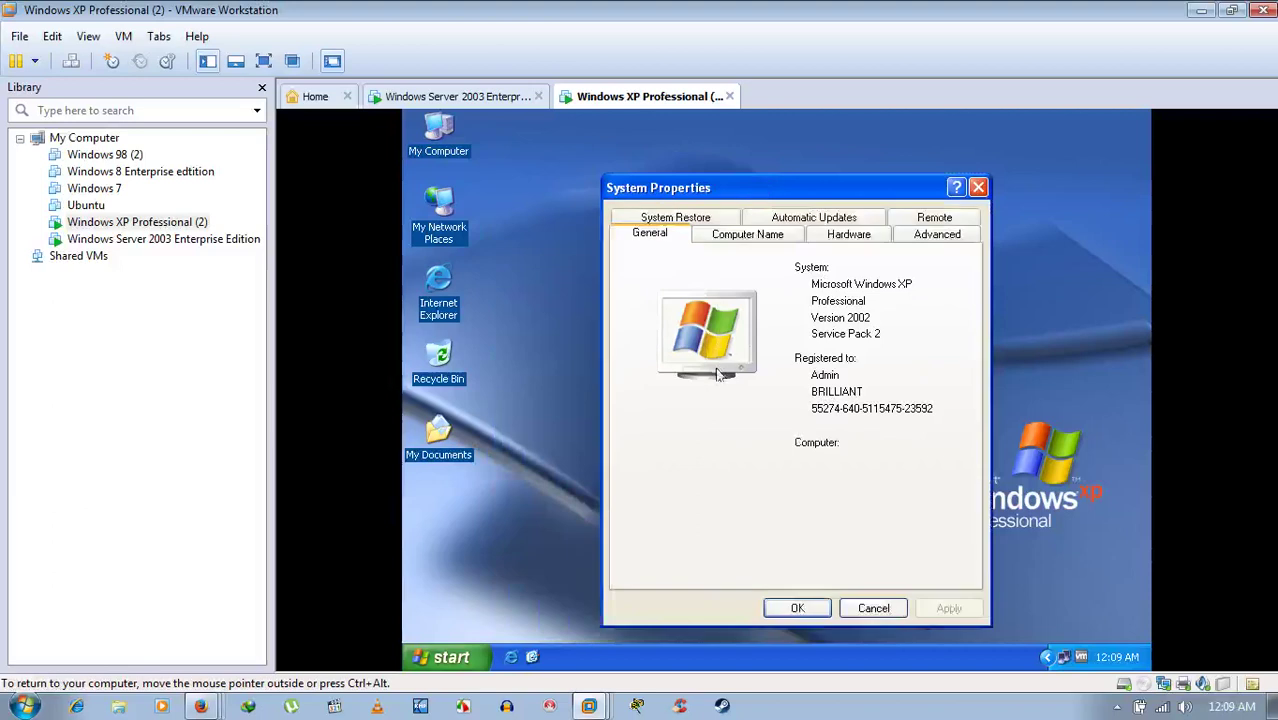
left_click(757, 240)
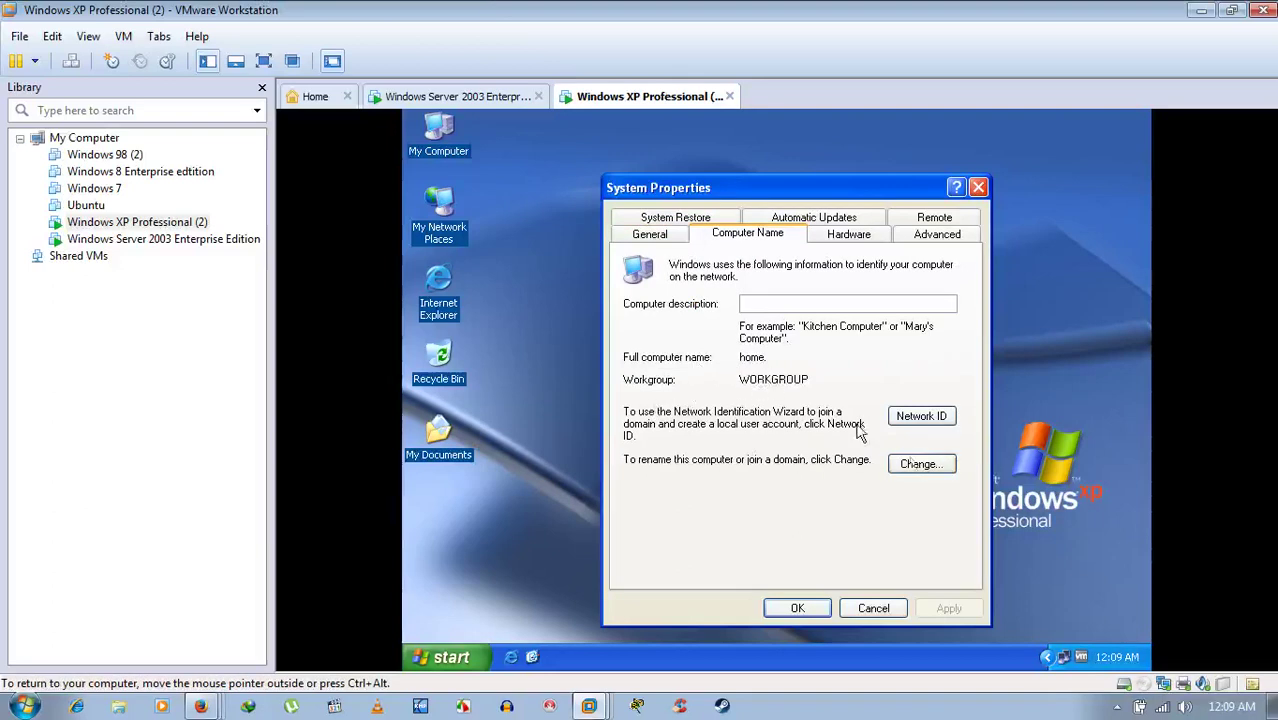
left_click(933, 468)
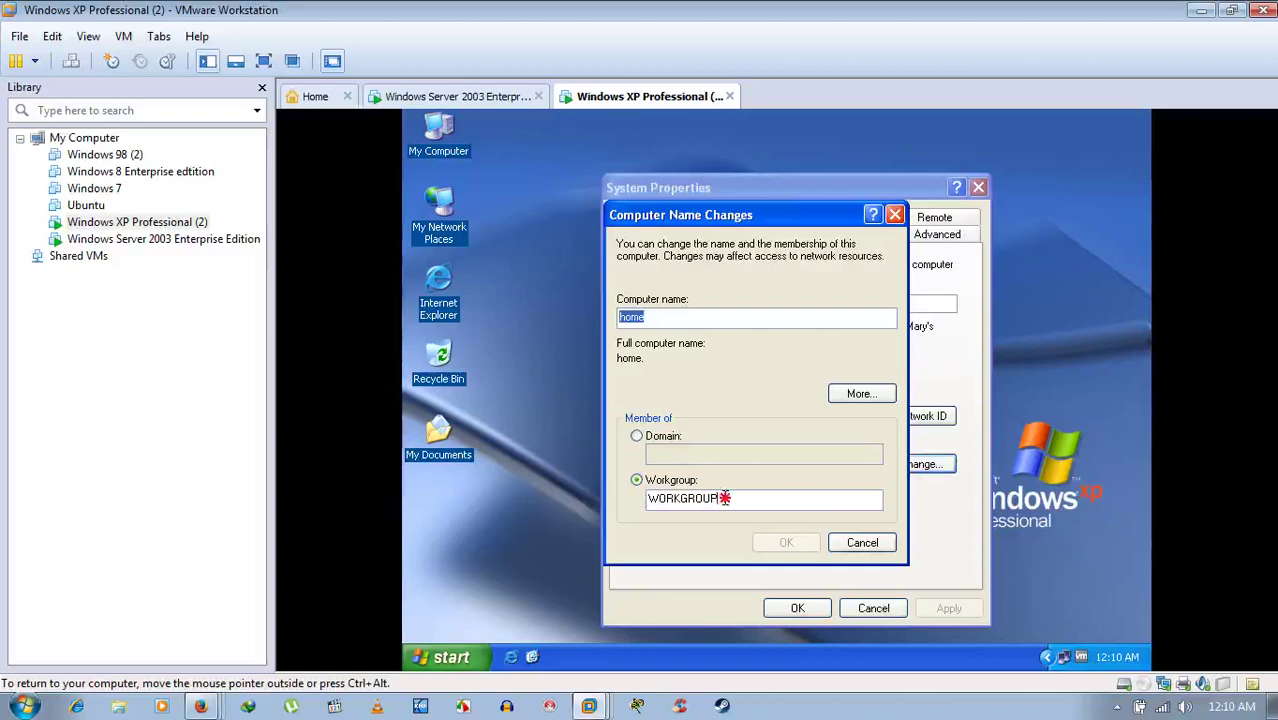
- Check XP's NetBIOS name HOME, cancel all name dialogs, and return to the Server 2003 machine
left_click_drag(724, 498, 622, 502)
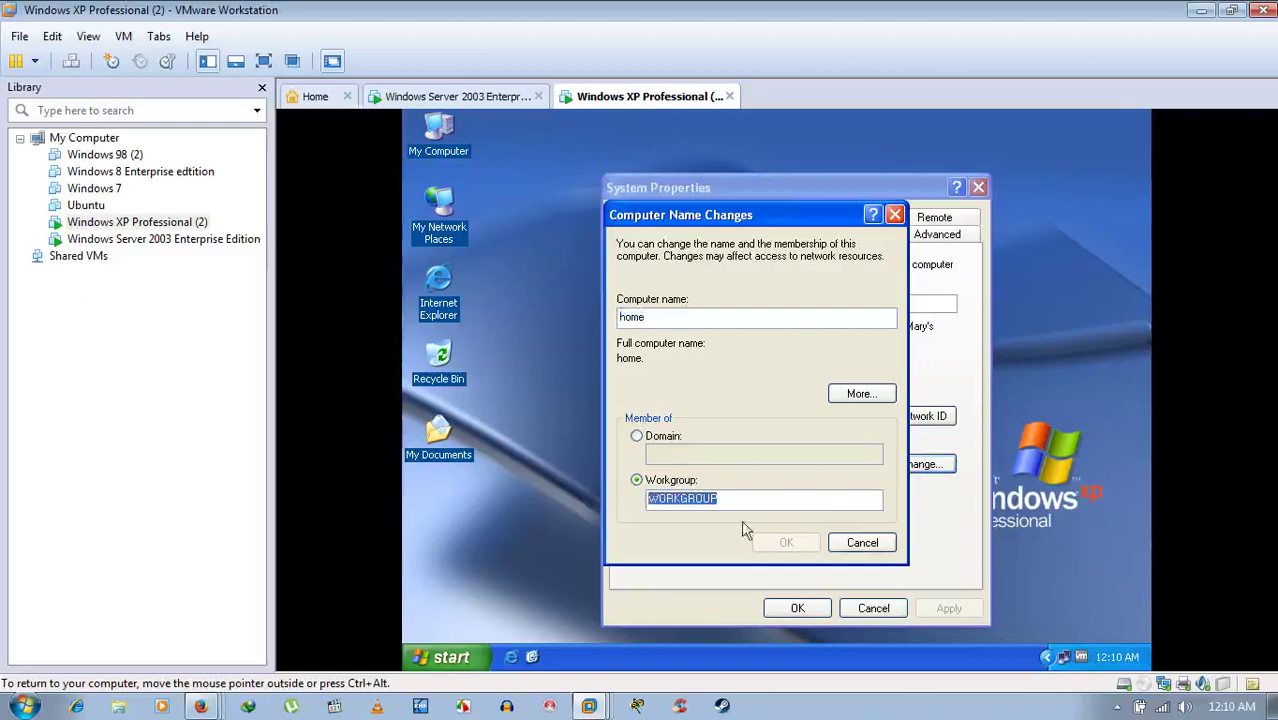
left_click(857, 398)
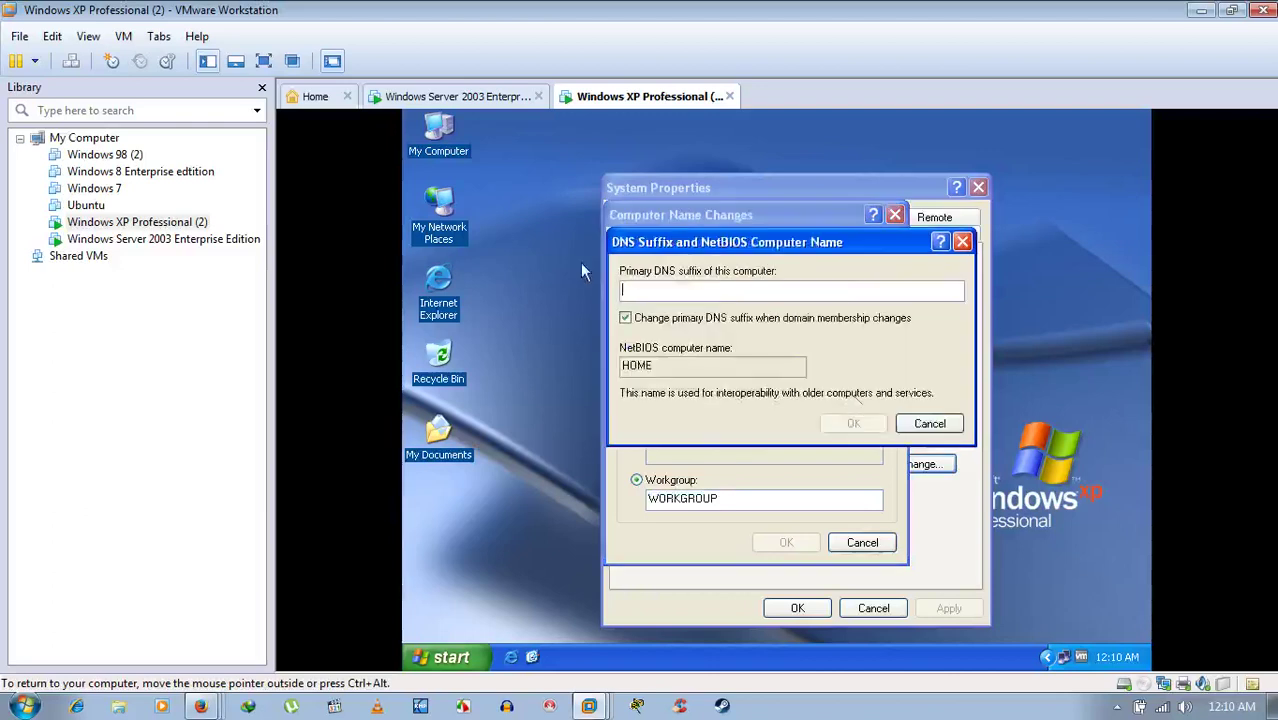
left_click(935, 428)
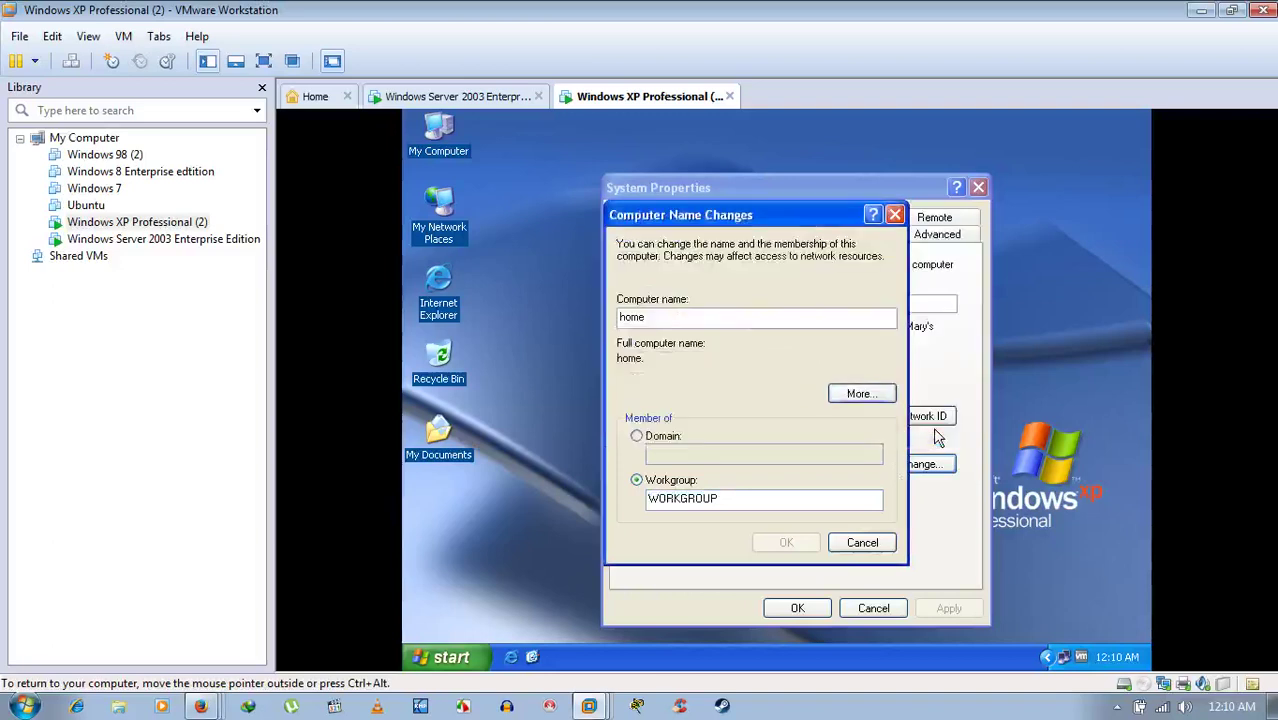
left_click(845, 548)
left_click(872, 608)
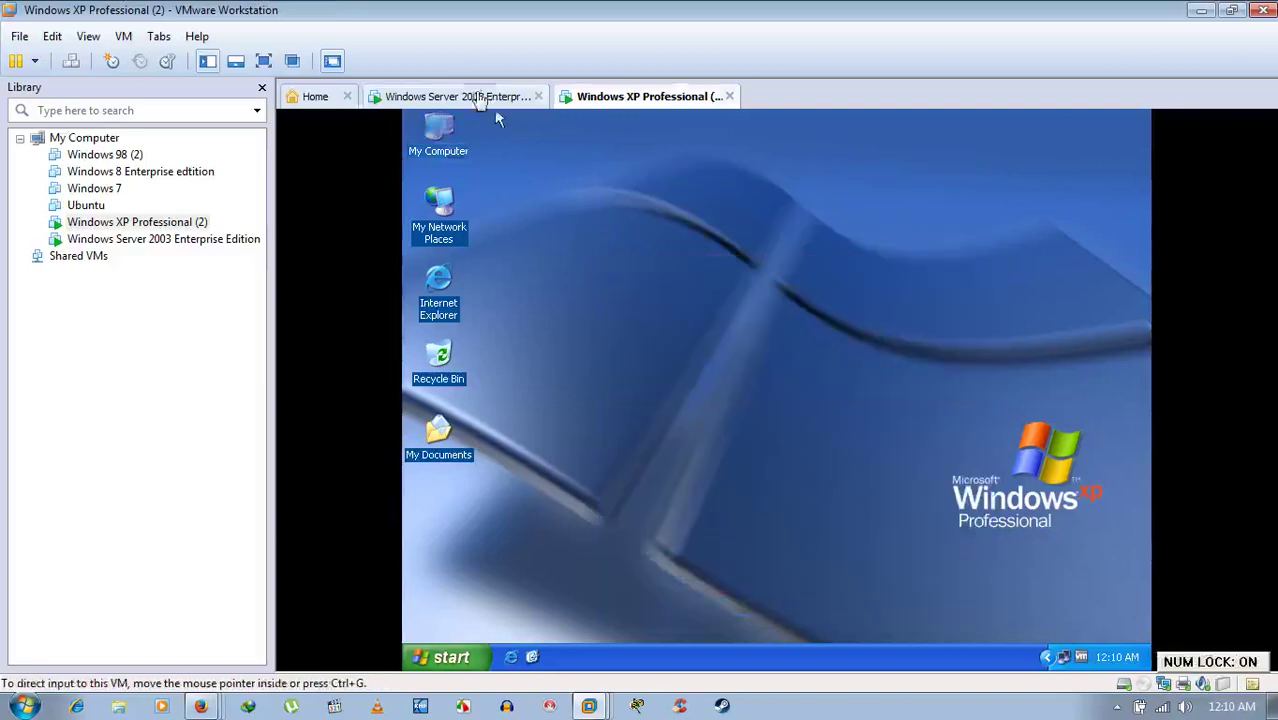
left_click(470, 95)
- Browse the server's Entire Network to Microsoft Windows Network, dismissing the browse error, then go to XP
double_click(440, 300)
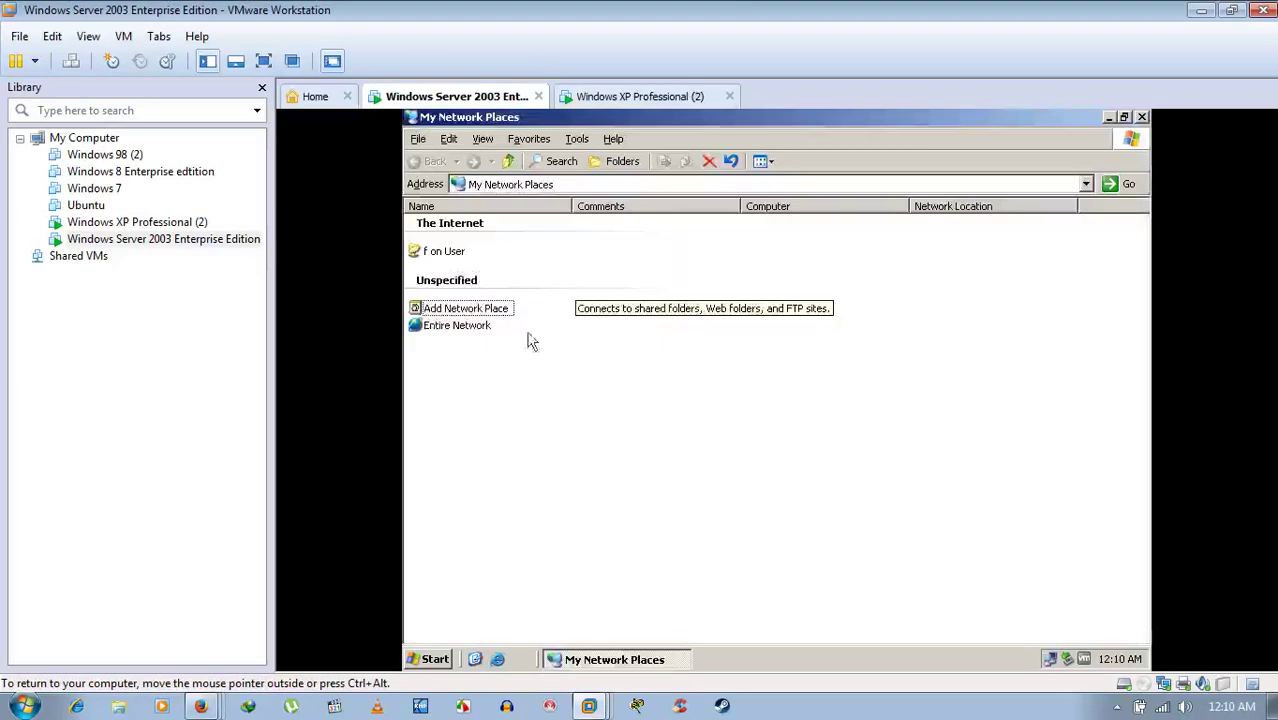
double_click(466, 328)
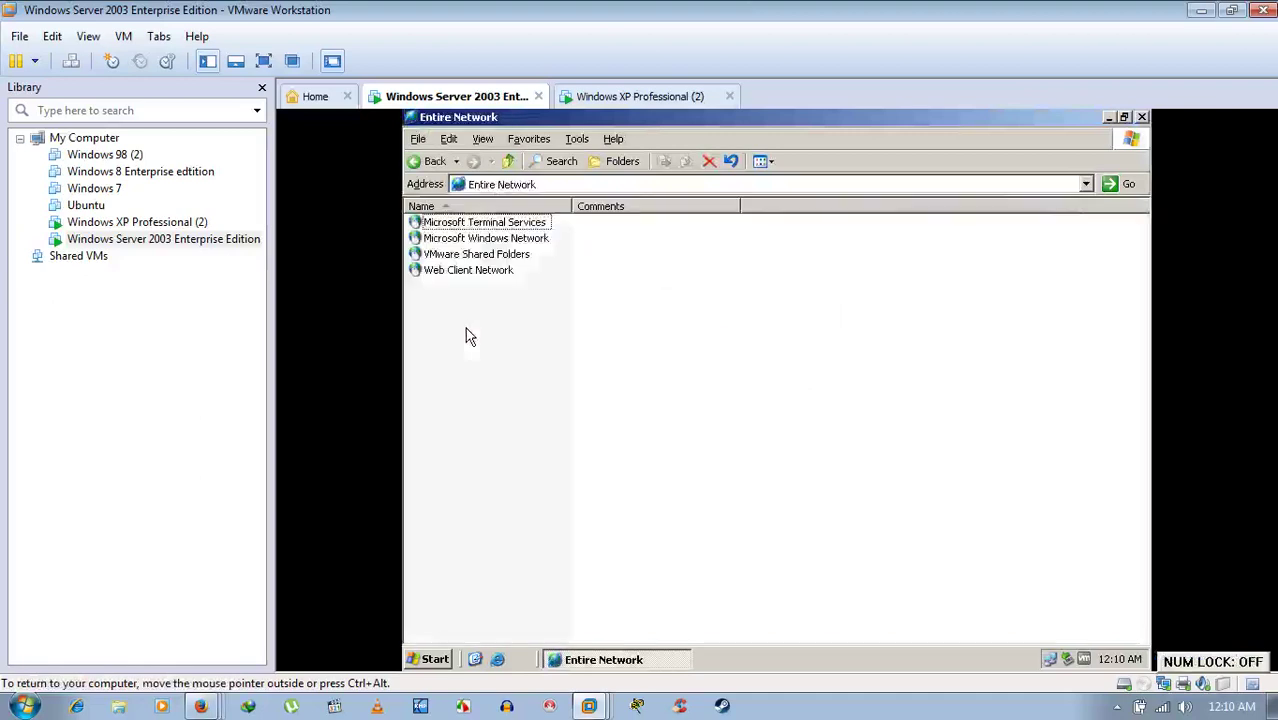
double_click(483, 256)
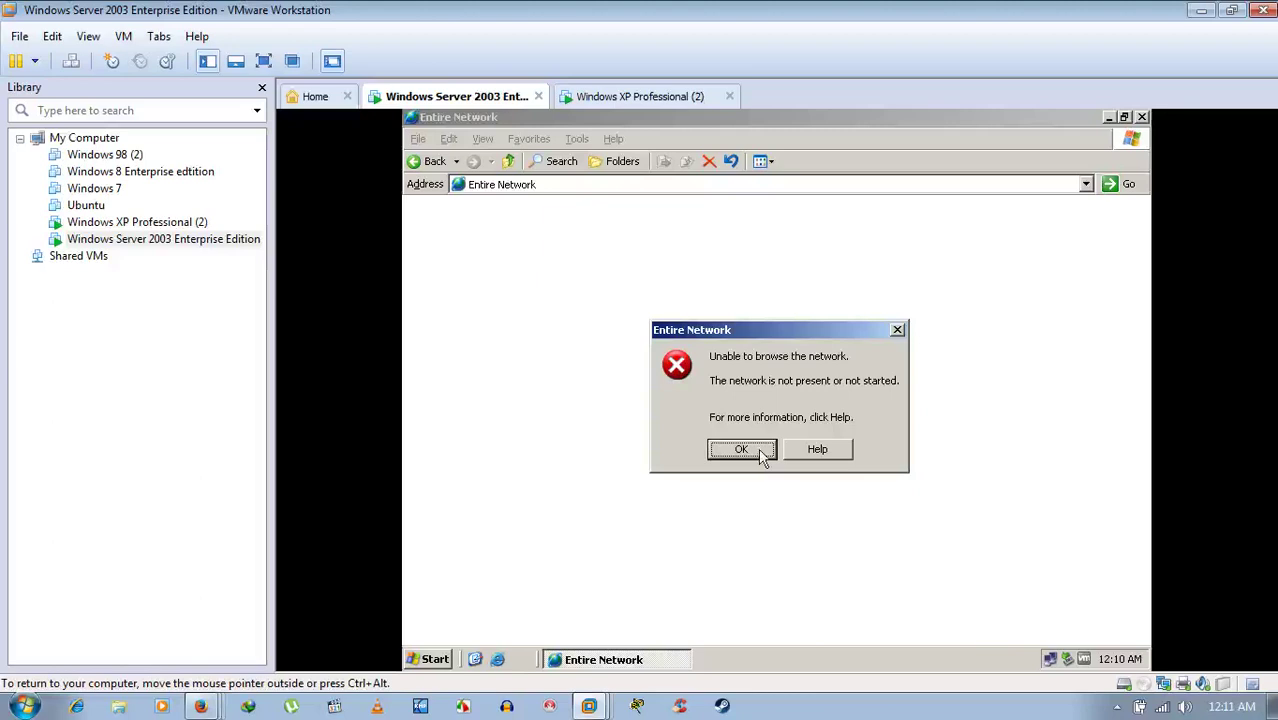
left_click(760, 455)
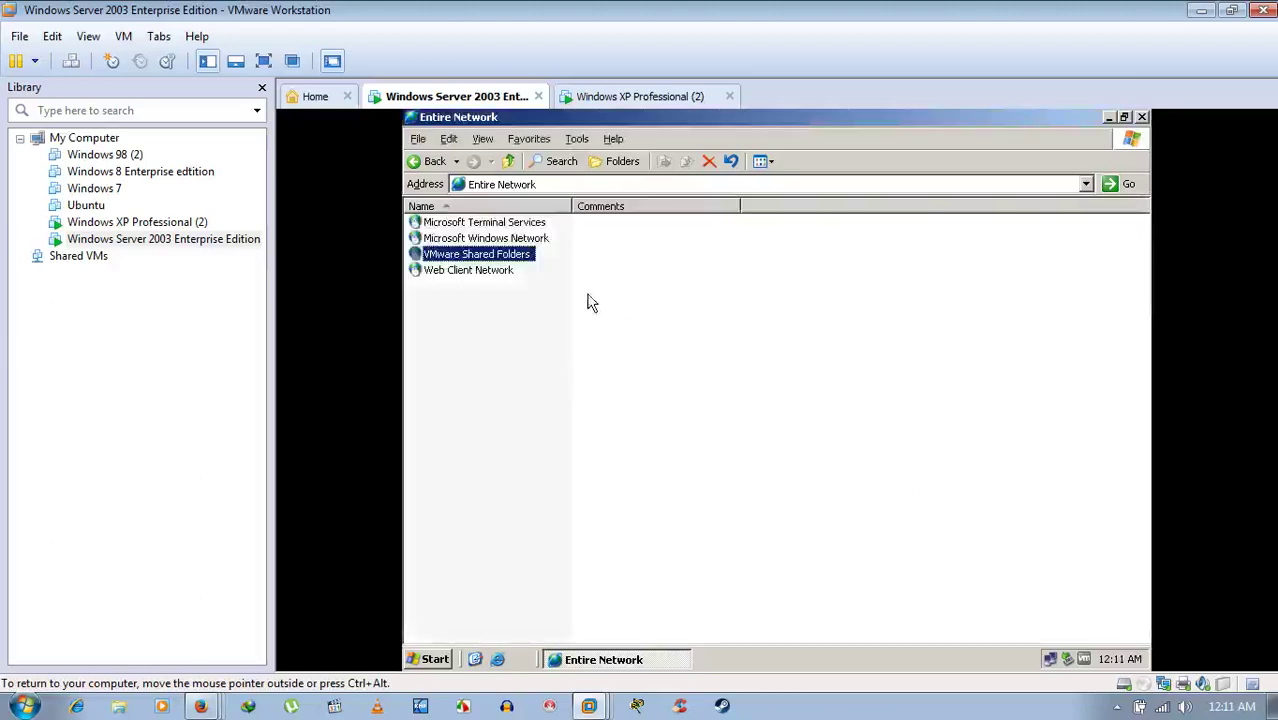
double_click(516, 239)
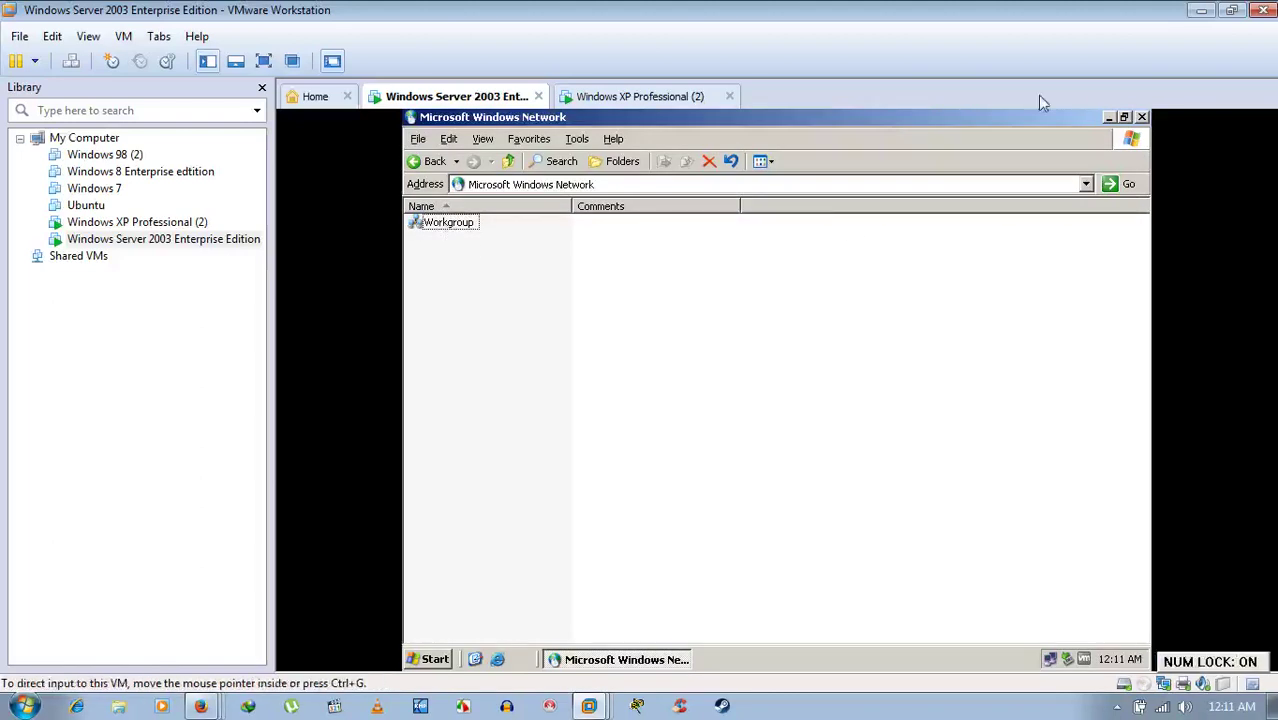
left_click(648, 96)
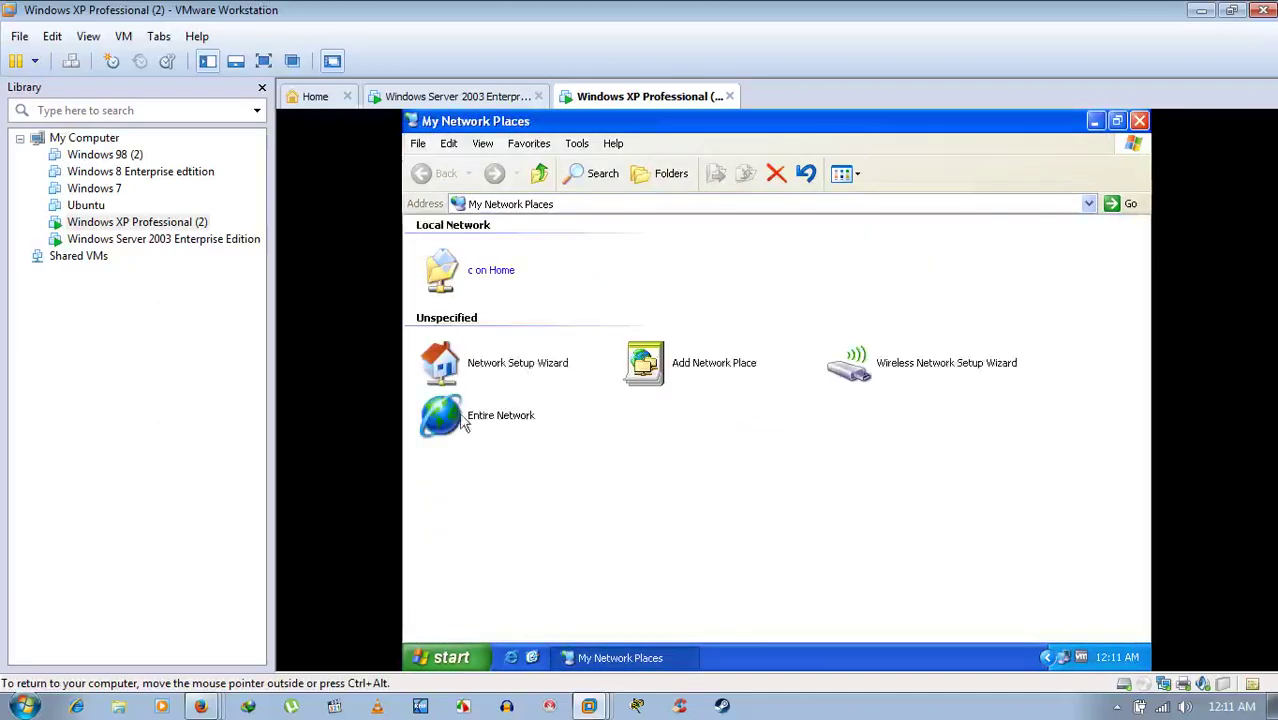
- On the XP machine, open Entire Network and then Microsoft Windows Network
double_click(463, 424)
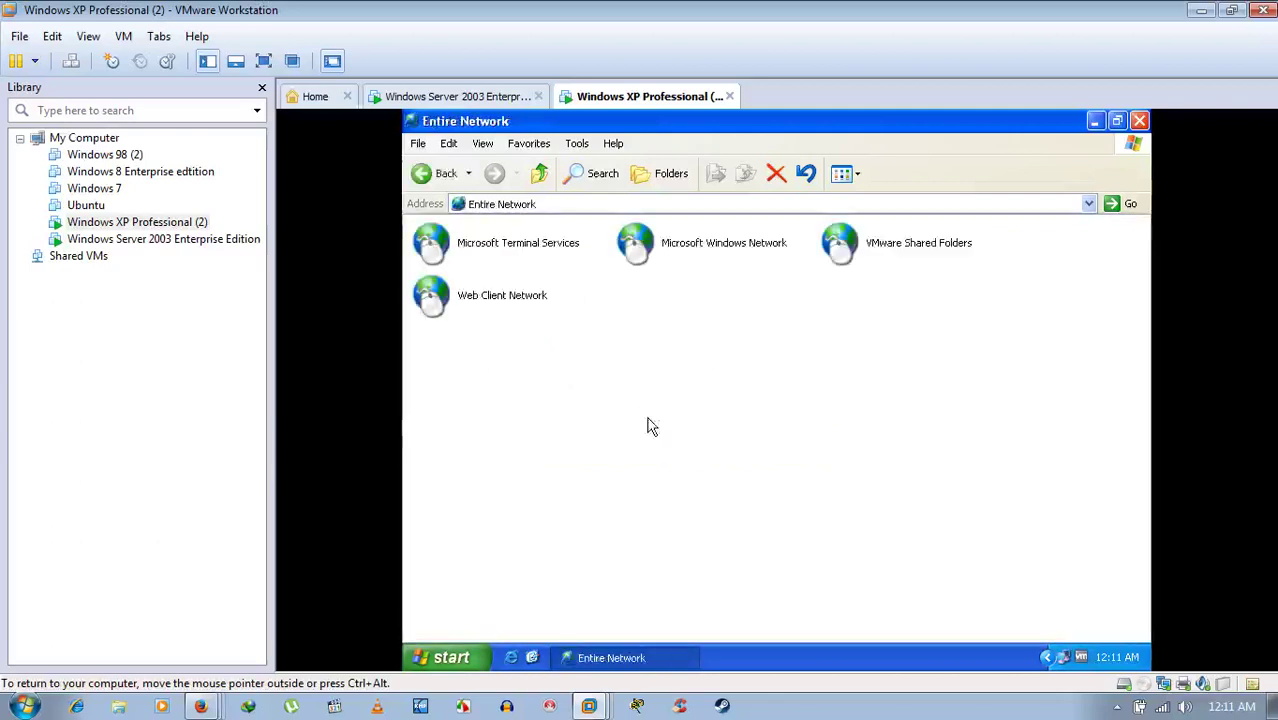
left_click(716, 257)
double_click(716, 257)
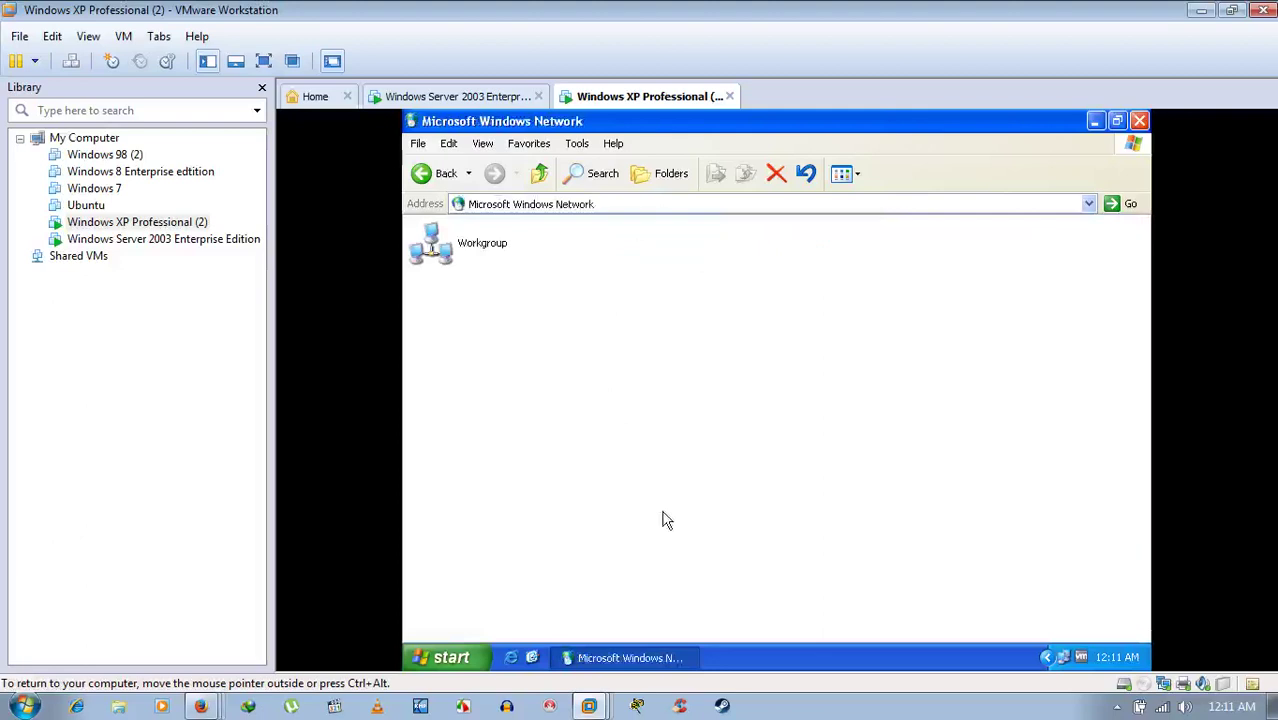
left_click(479, 98)
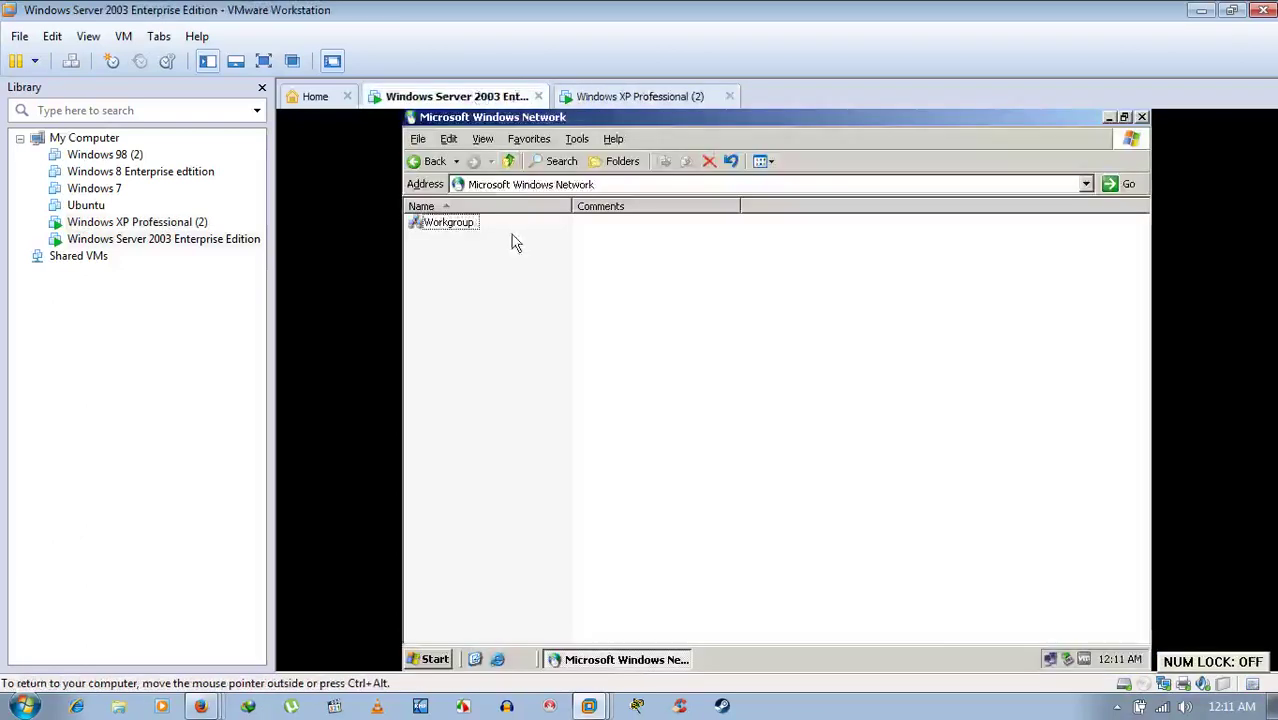
left_click(622, 98)
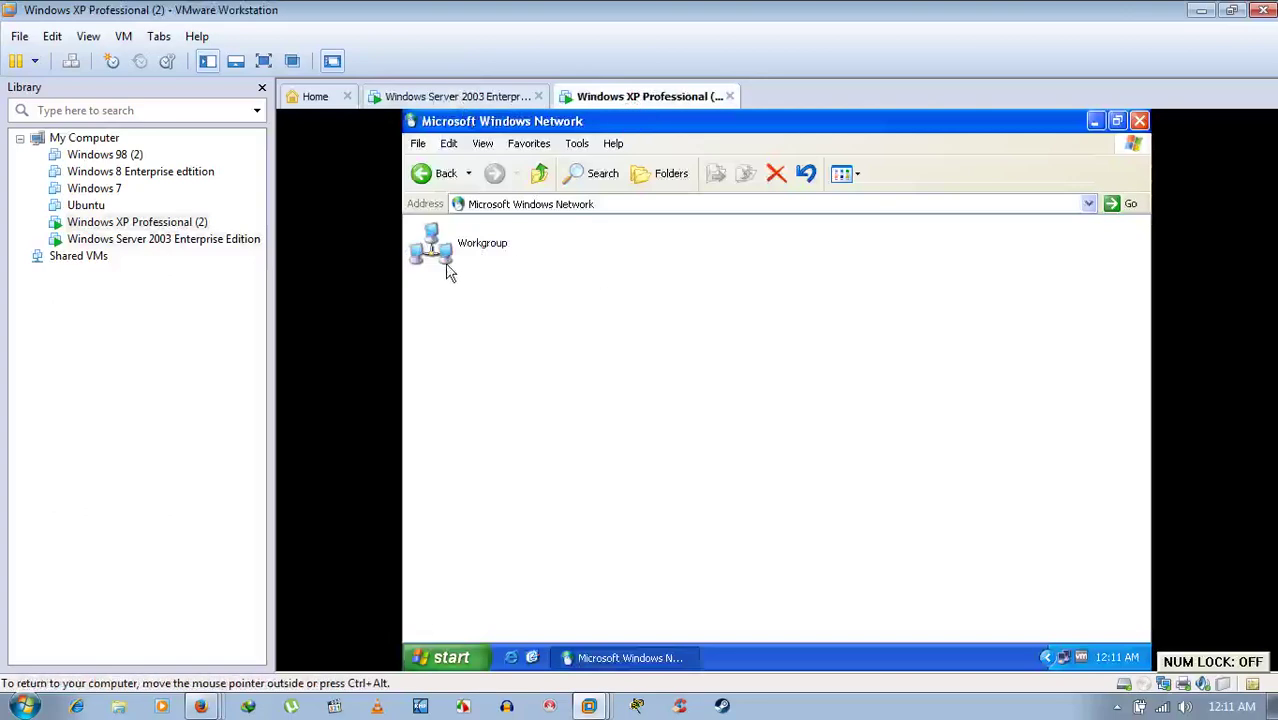
- Open XP's Workgroup listing Arnab, Home and User, then go to the server
left_click(447, 250)
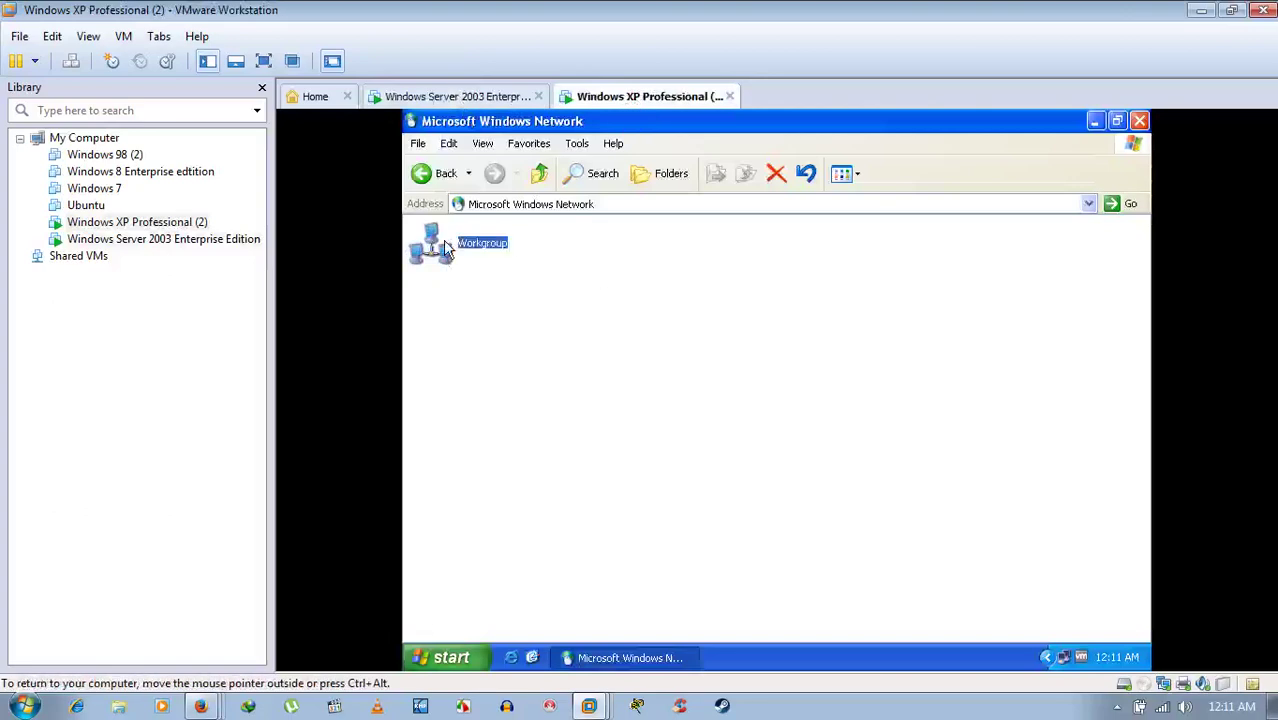
double_click(447, 250)
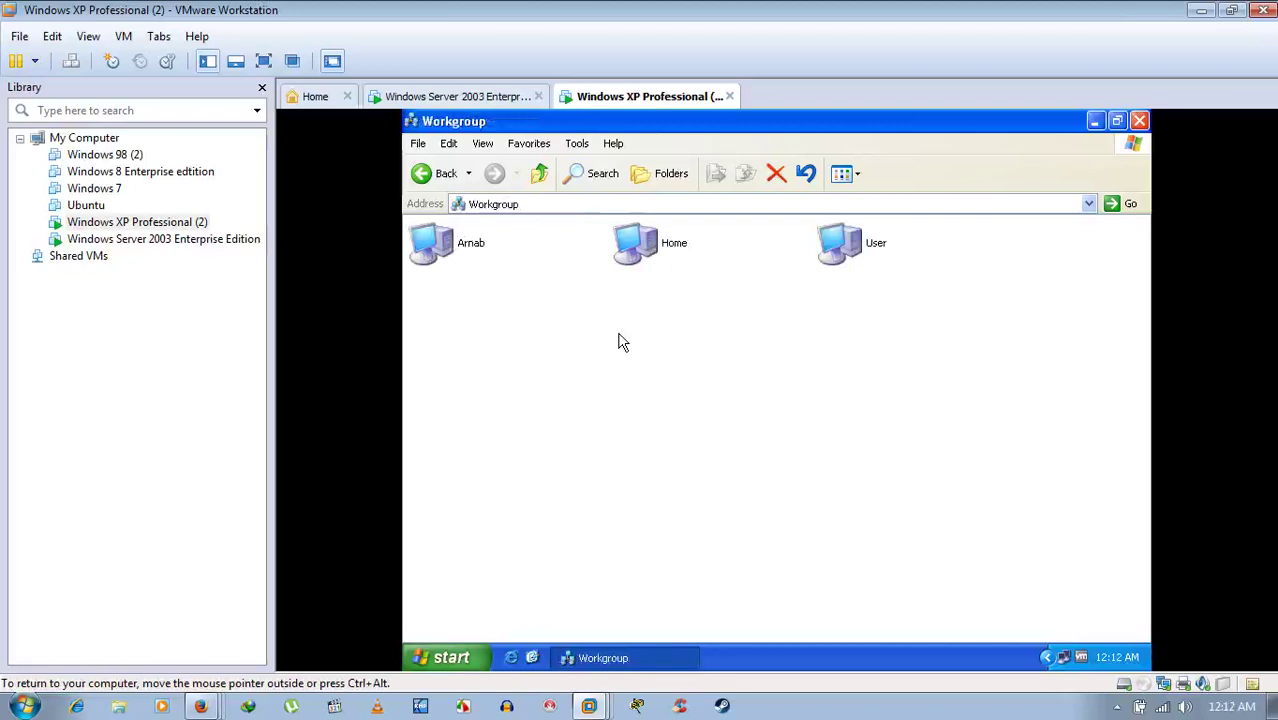
left_click(505, 96)
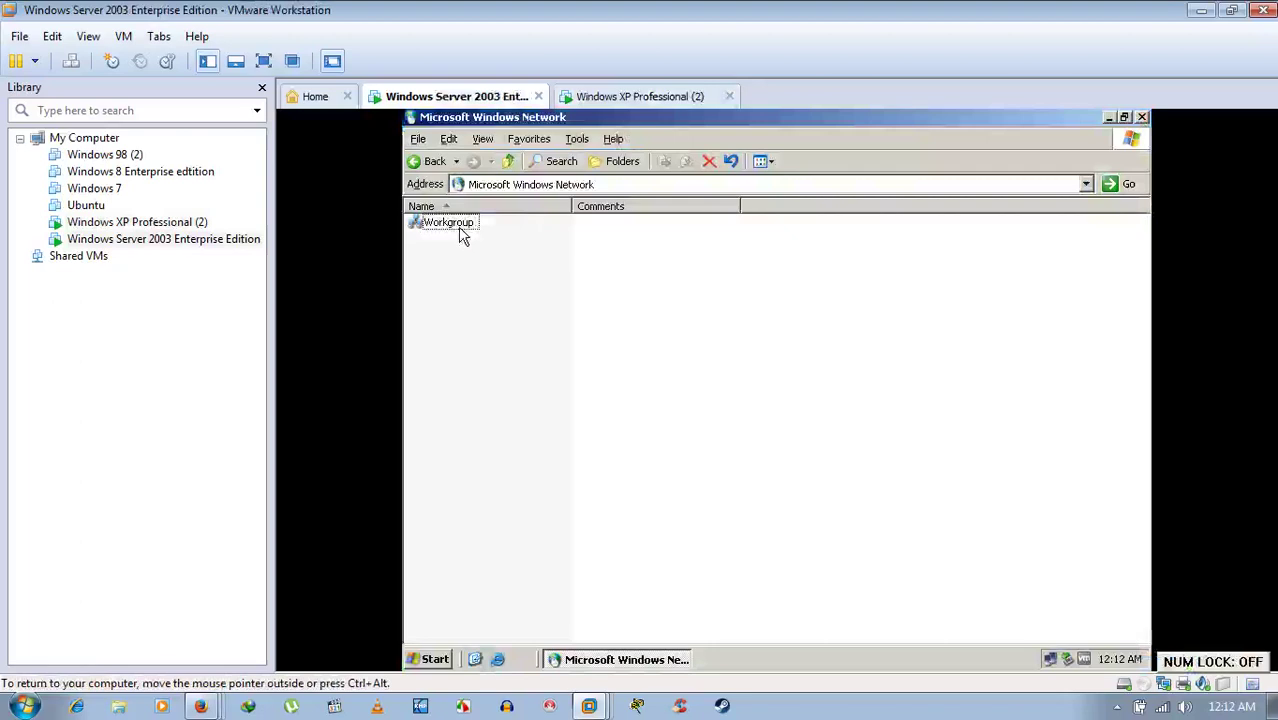
- Open the server's Workgroup to confirm Arnab, Home and User, then return to XP
double_click(463, 226)
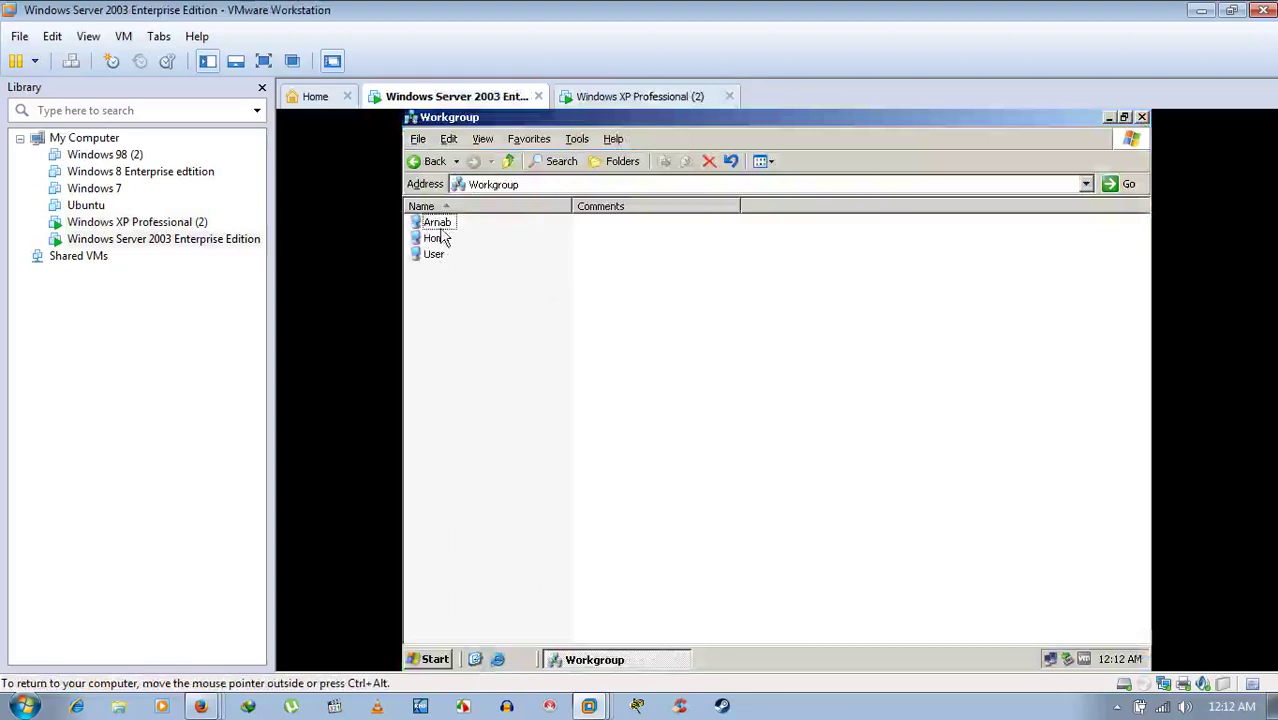
left_click(588, 100)
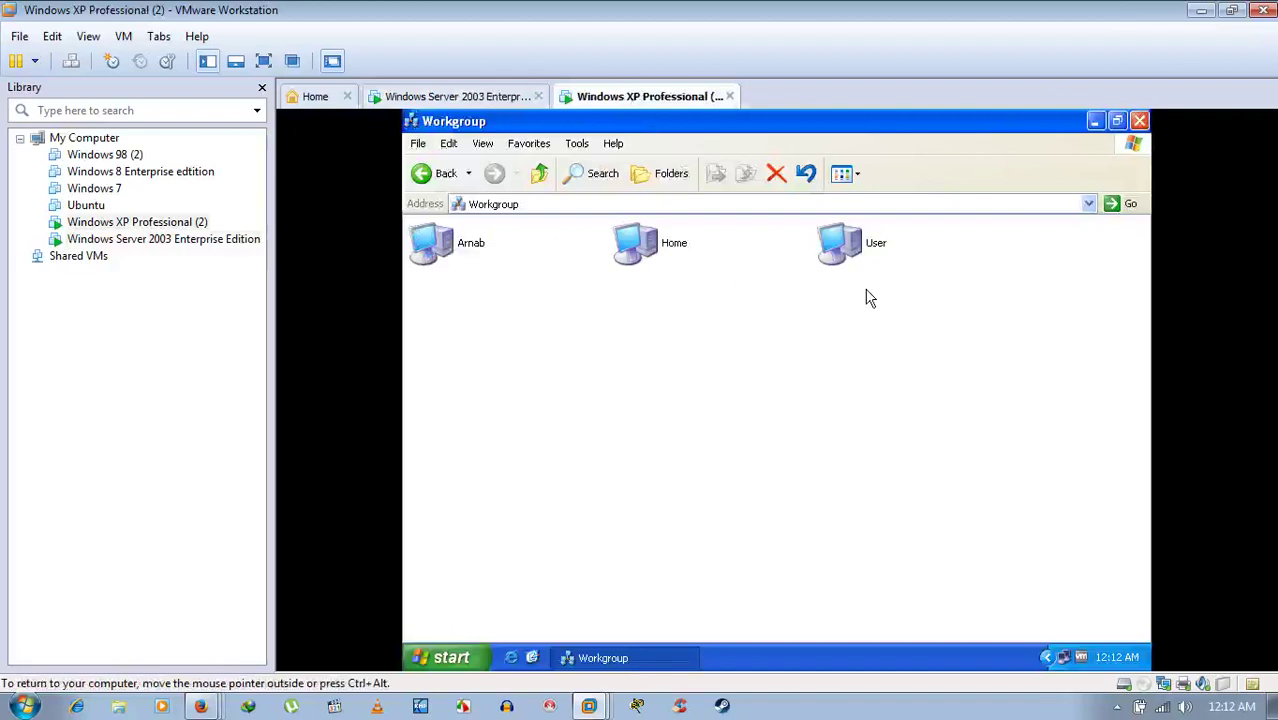
left_click(508, 97)
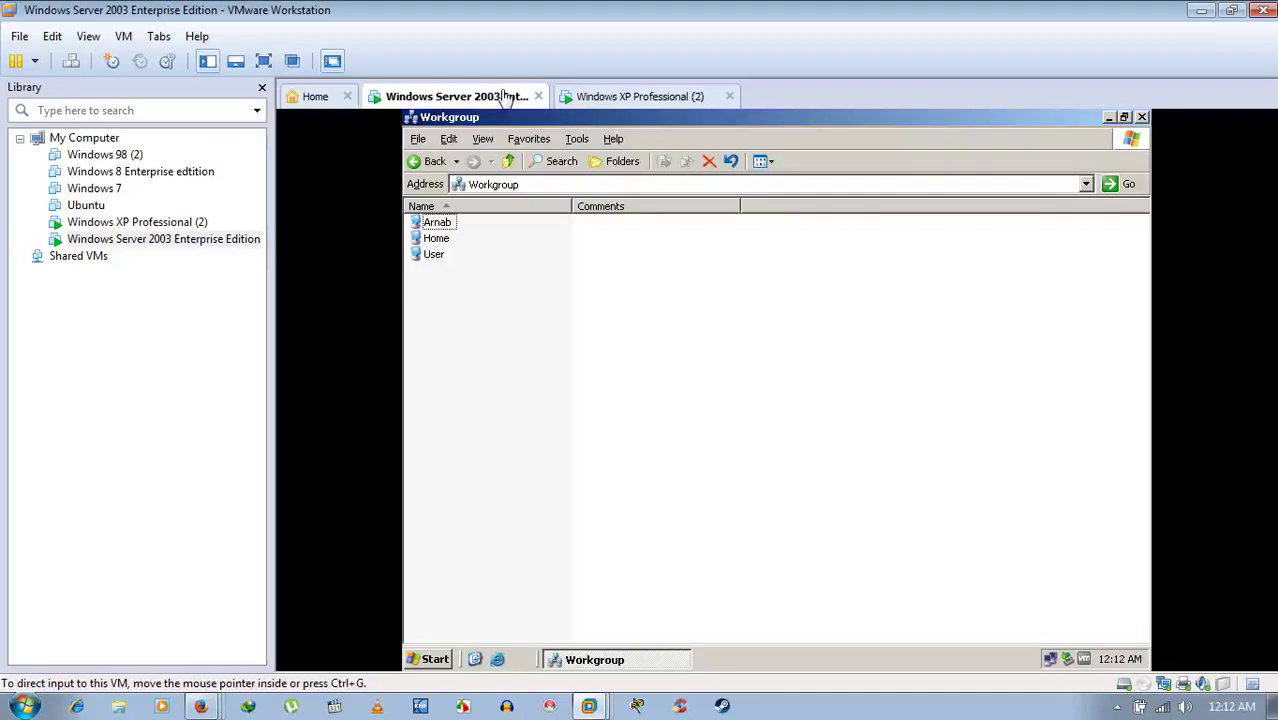
left_click(505, 96)
right_click(504, 95)
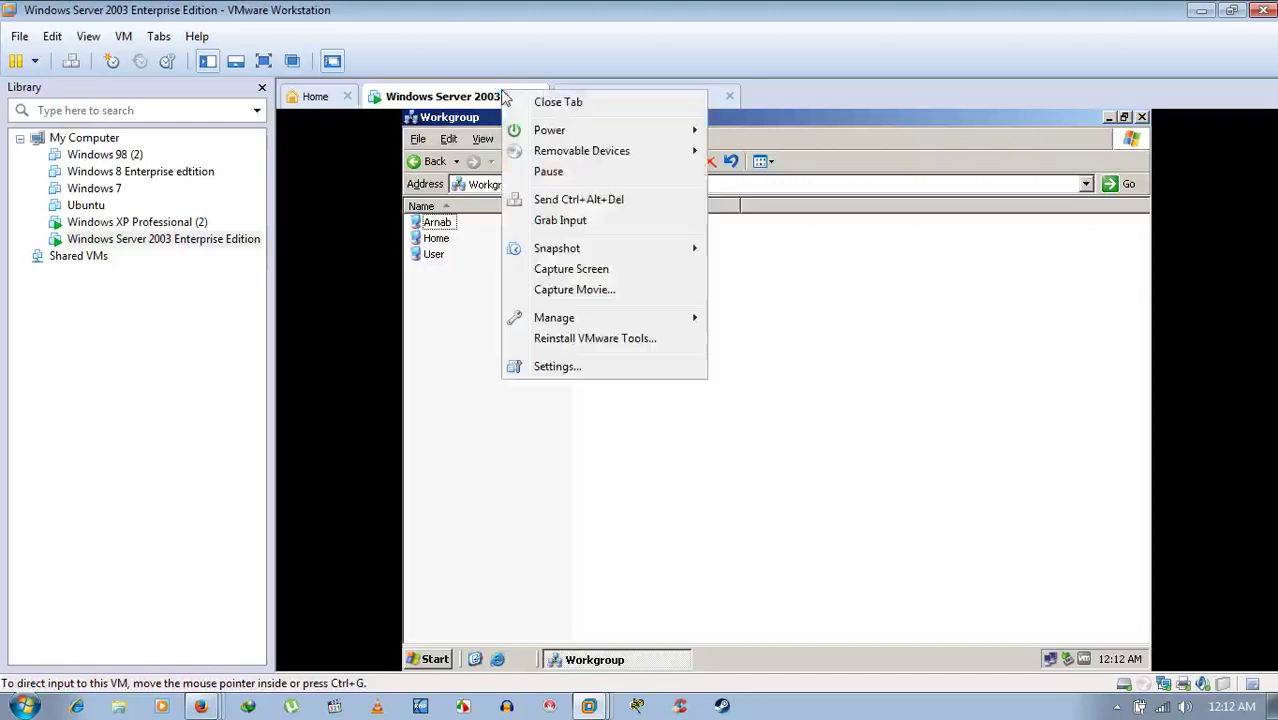
left_click(828, 215)
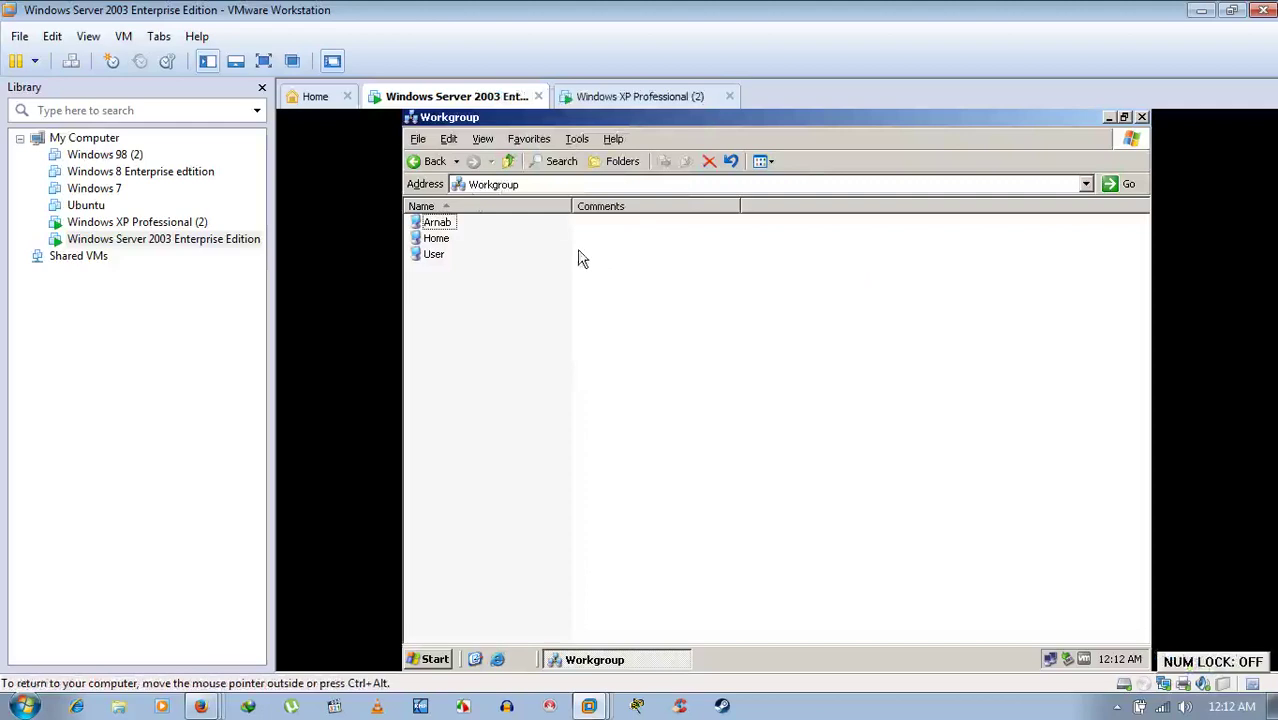
left_click(608, 95)
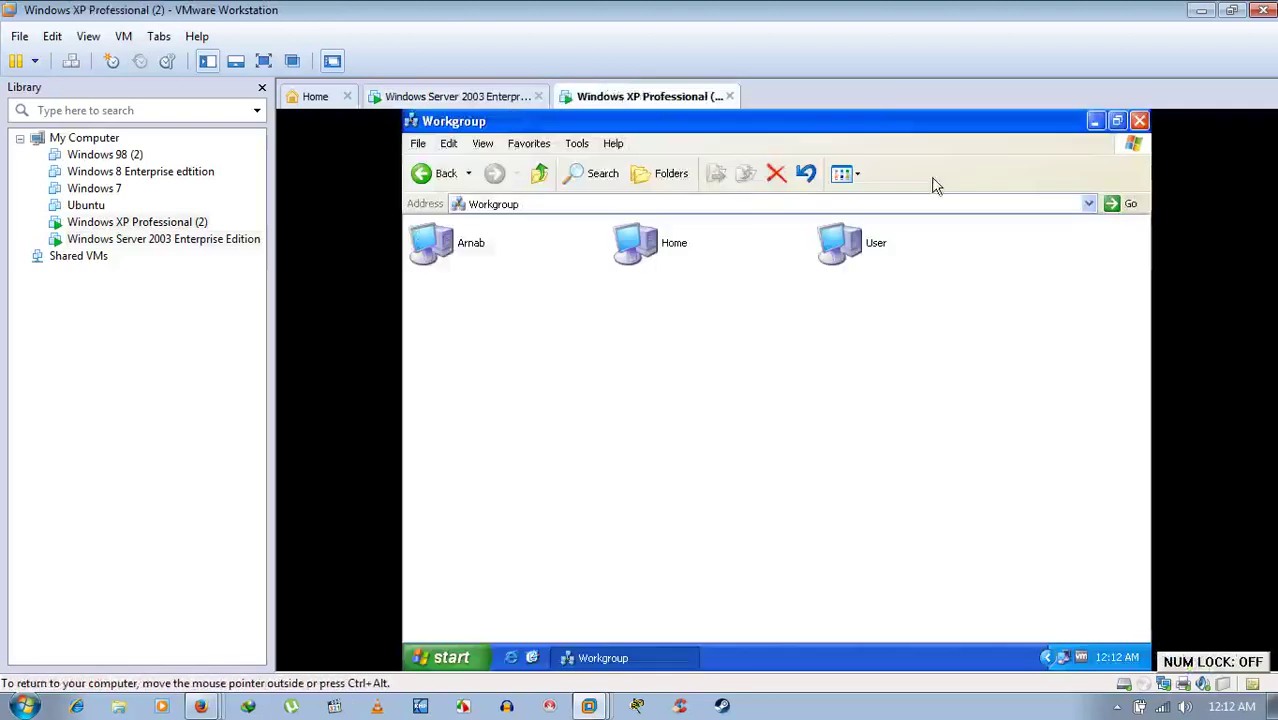
- Minimize XP's Workgroup window, open My Computer's system properties, then go to the server
left_click(1097, 120)
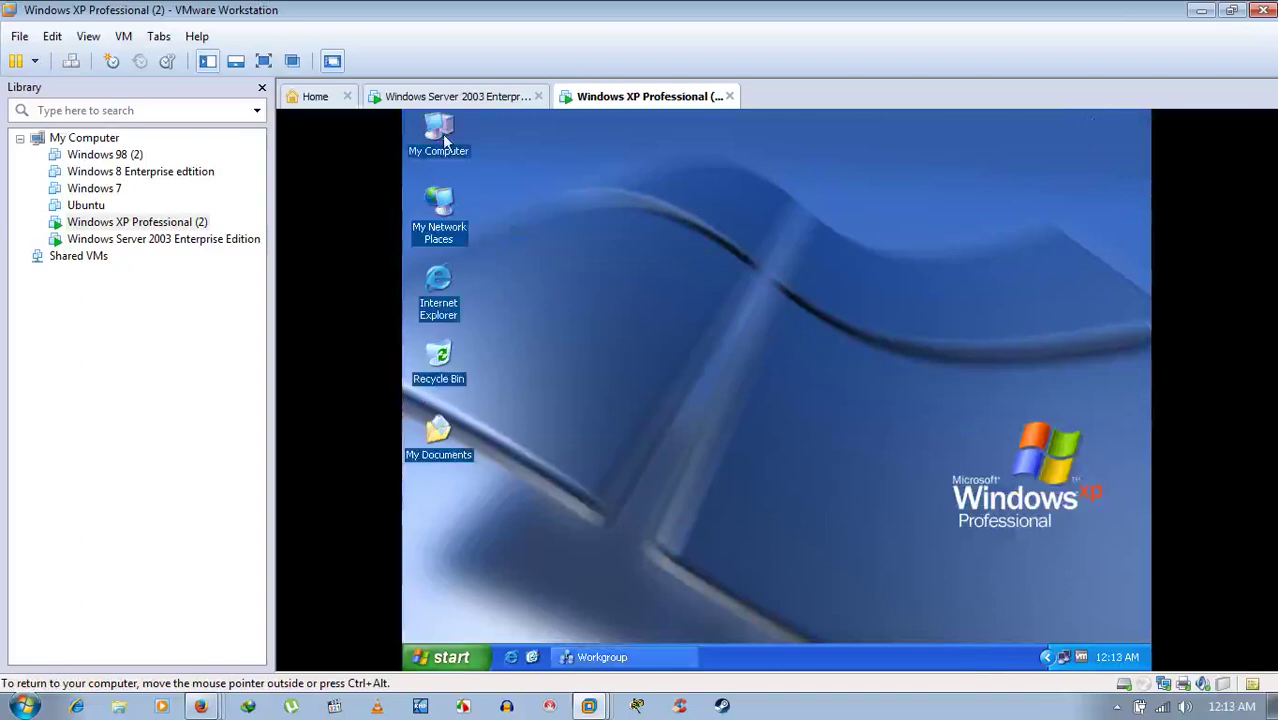
double_click(443, 135)
right_click(443, 135)
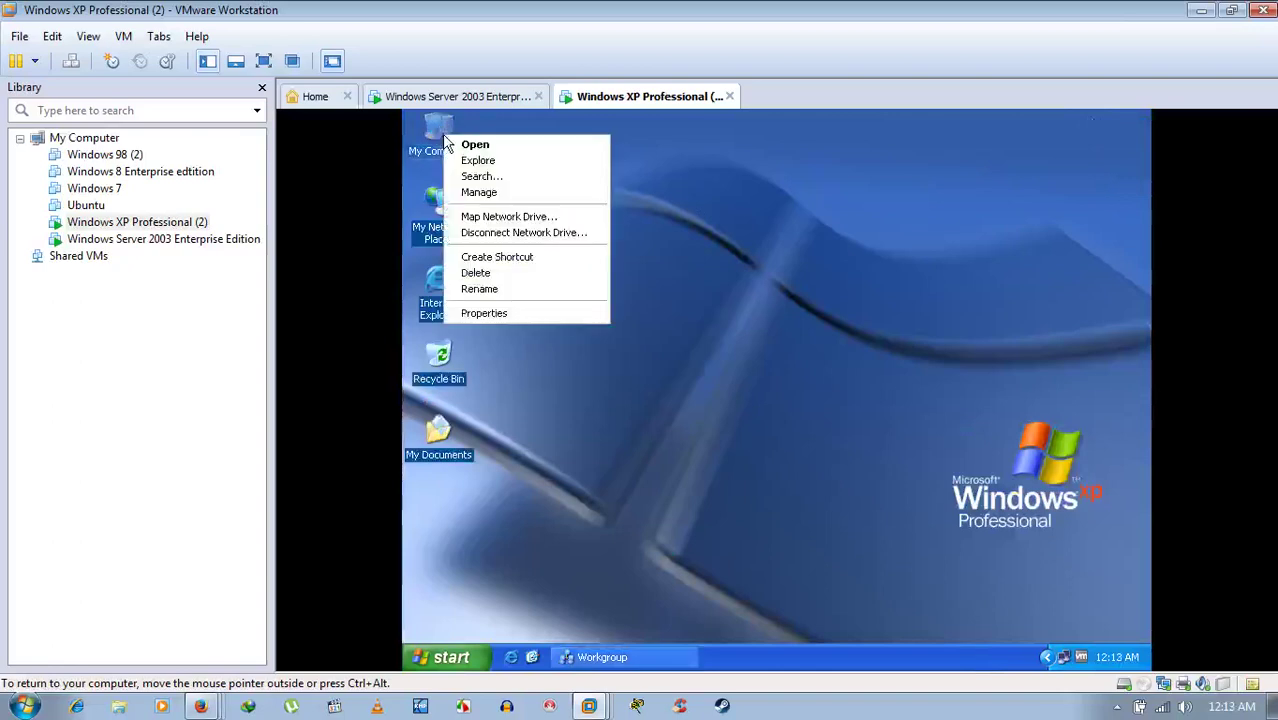
left_click(509, 316)
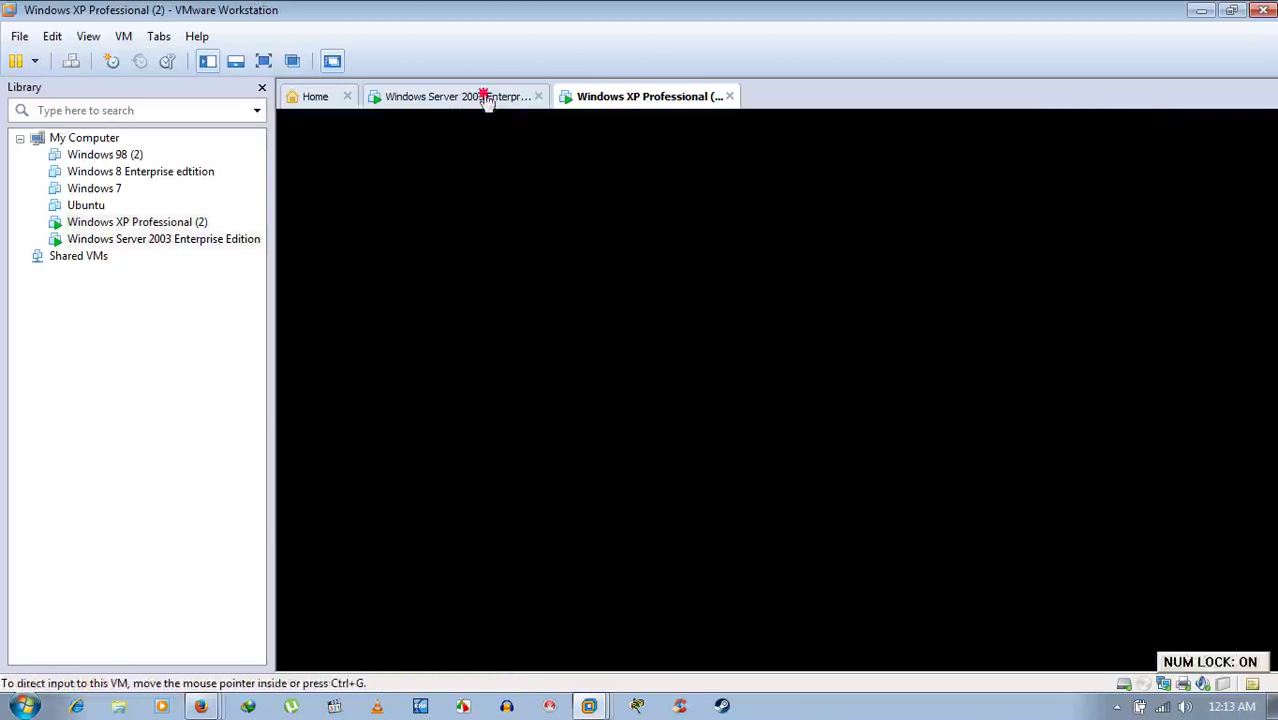
left_click(485, 96)
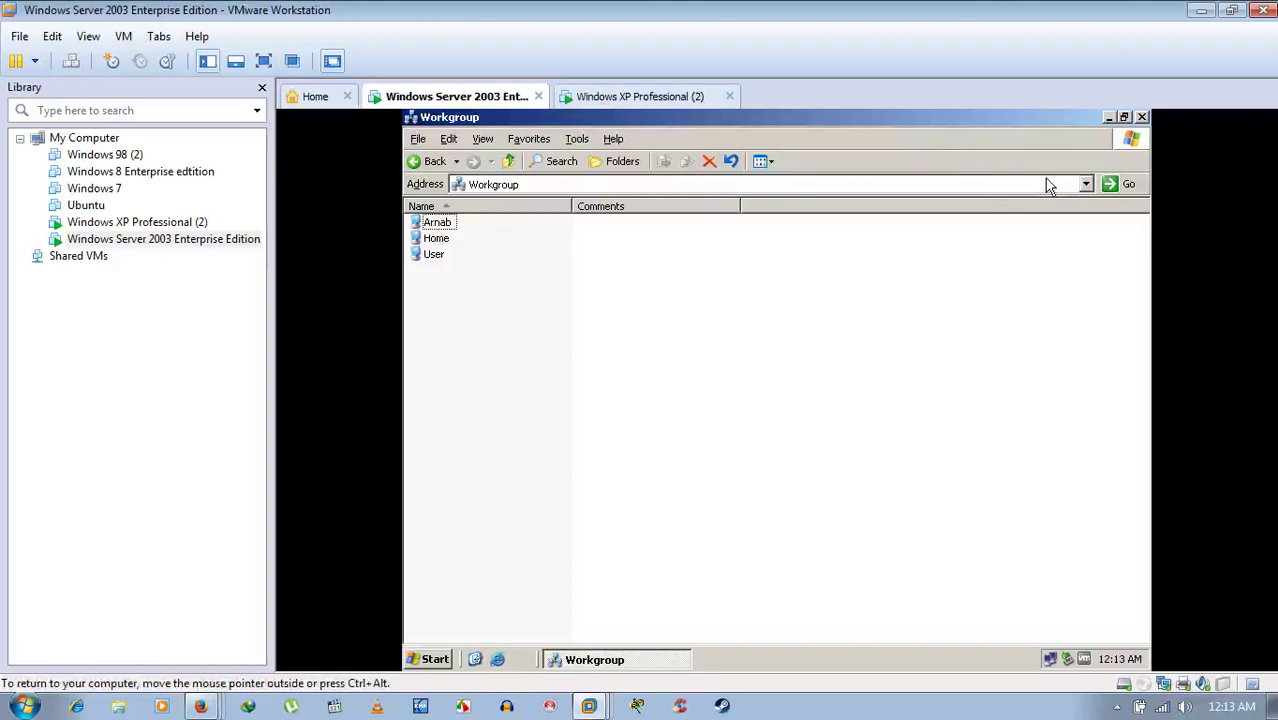
- Minimize the server's Workgroup window to reveal its desktop
left_click(1108, 117)
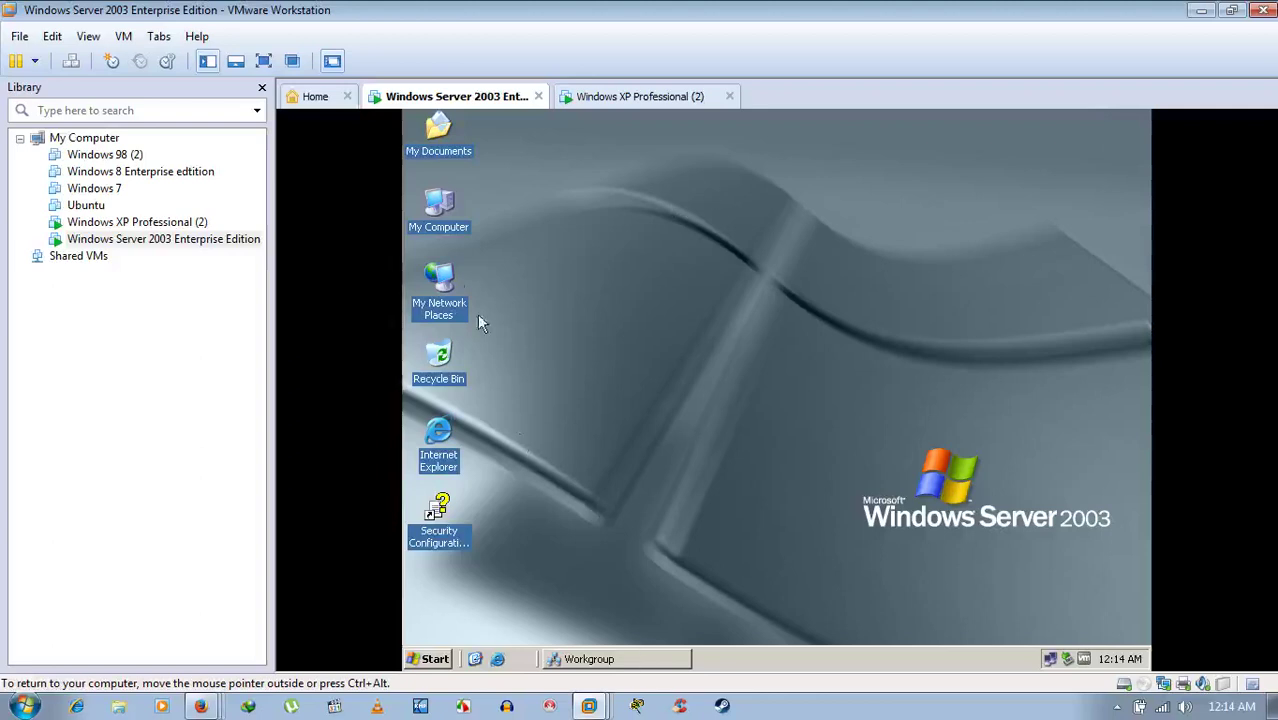
- Show the server's Computer Name tab (user in WORKGROUP) and select Home in Workgroup
right_click(428, 198)
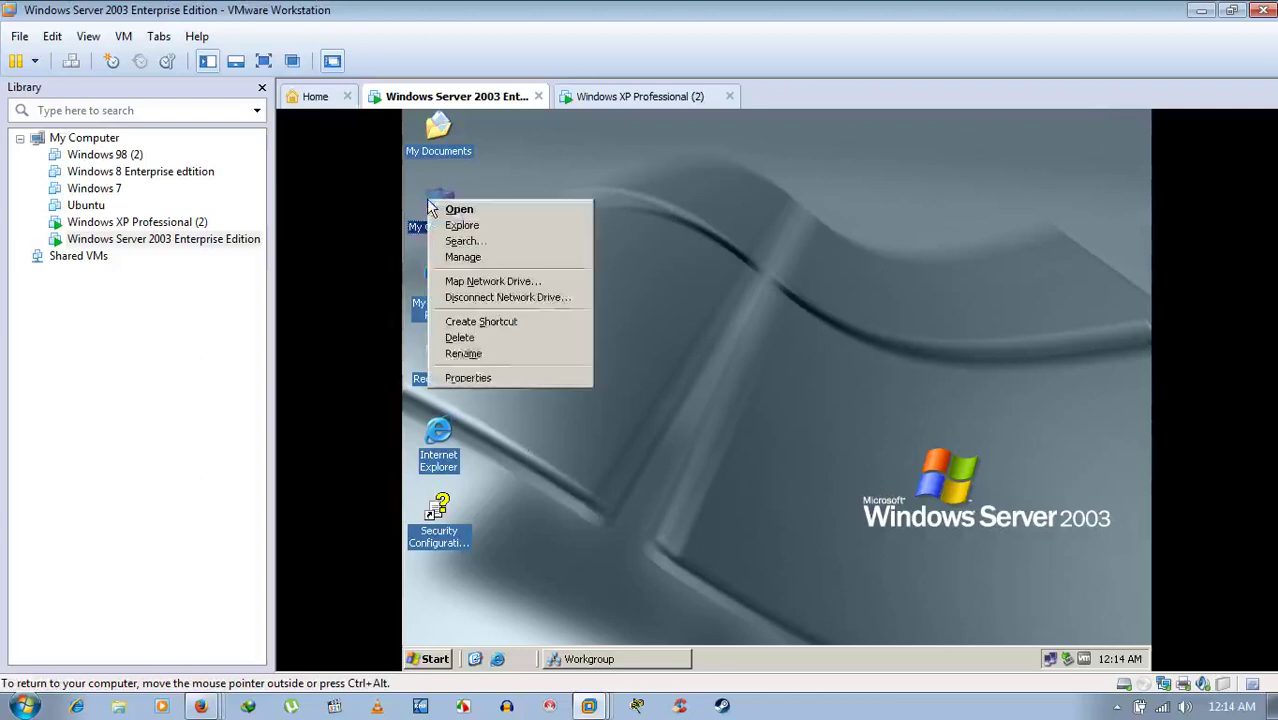
left_click(470, 378)
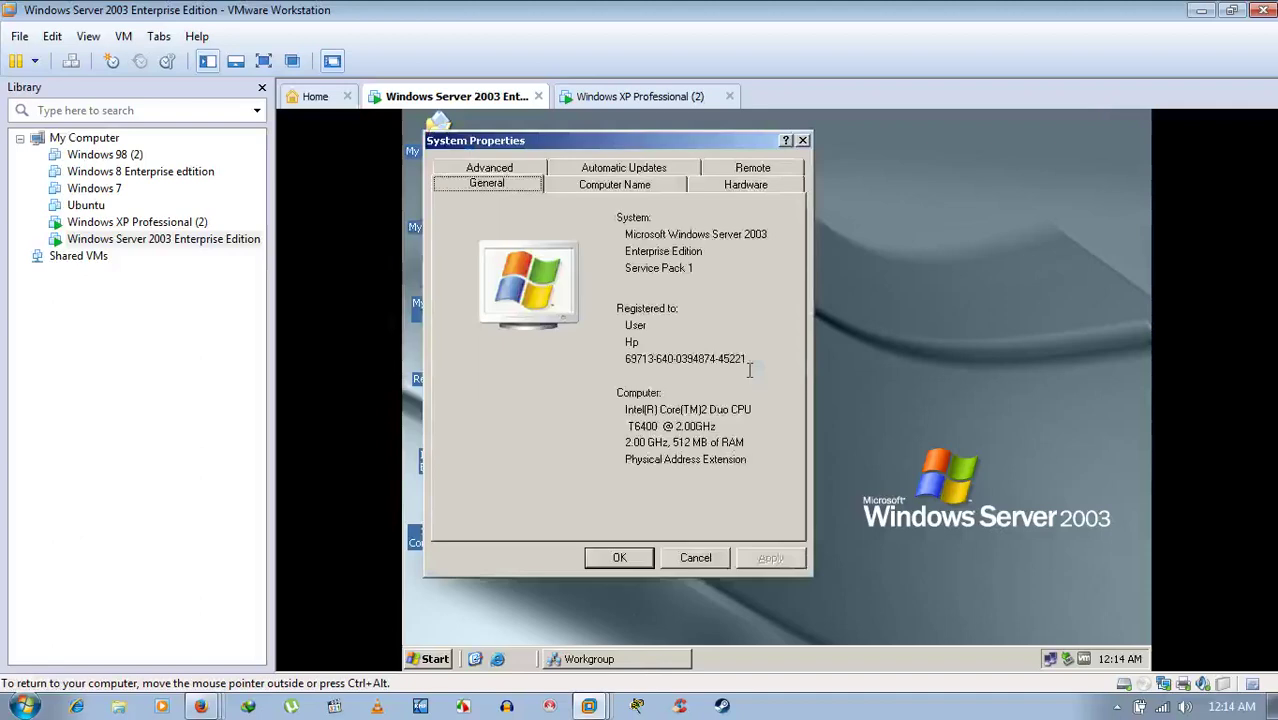
left_click(622, 186)
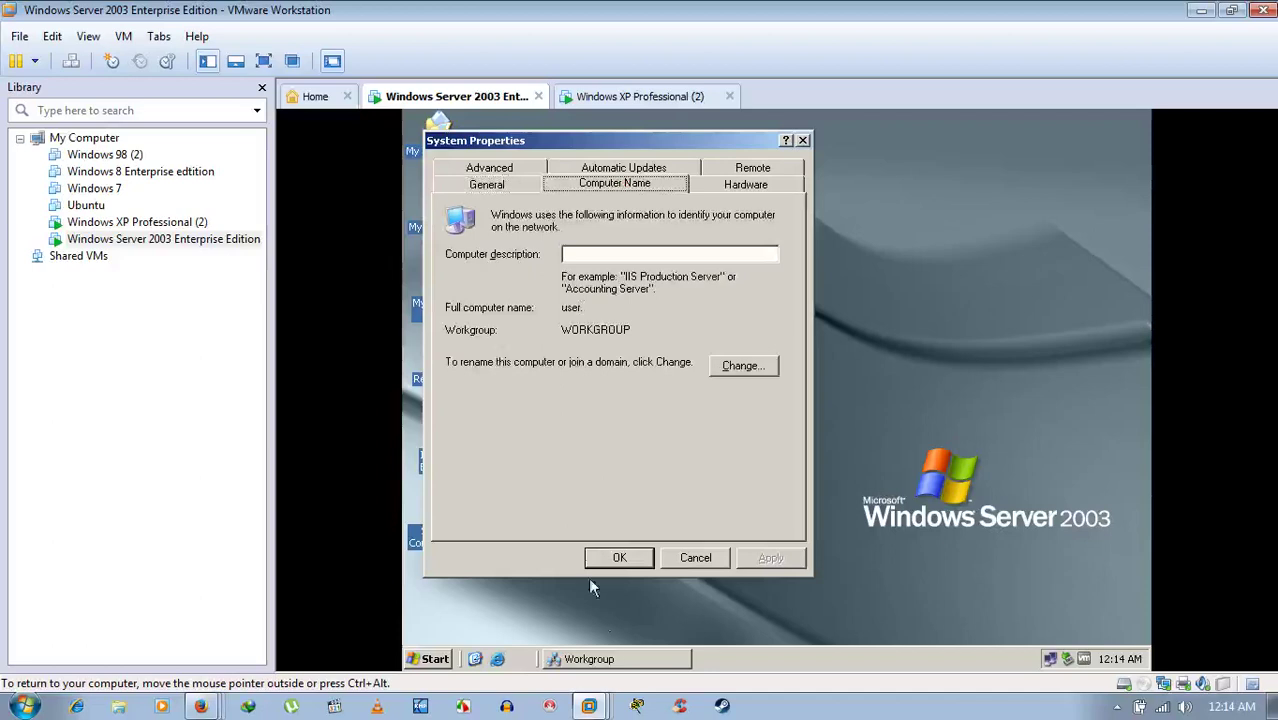
left_click(612, 660)
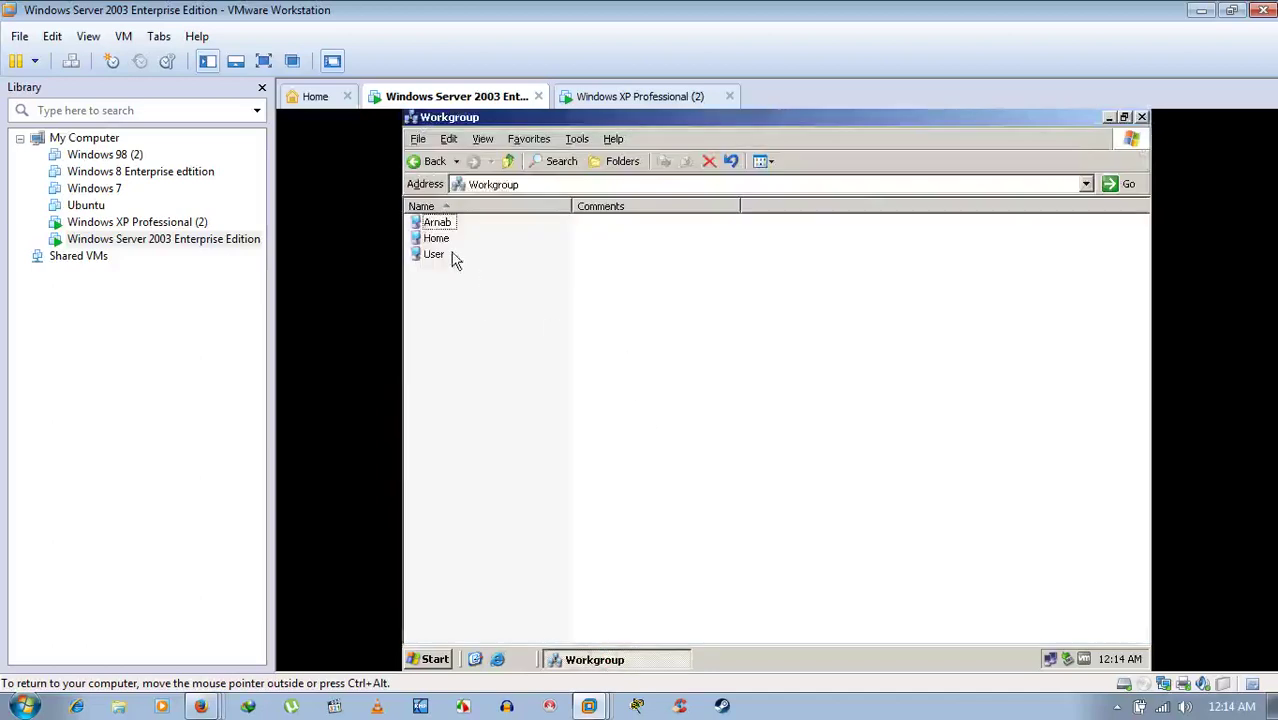
left_click(436, 239)
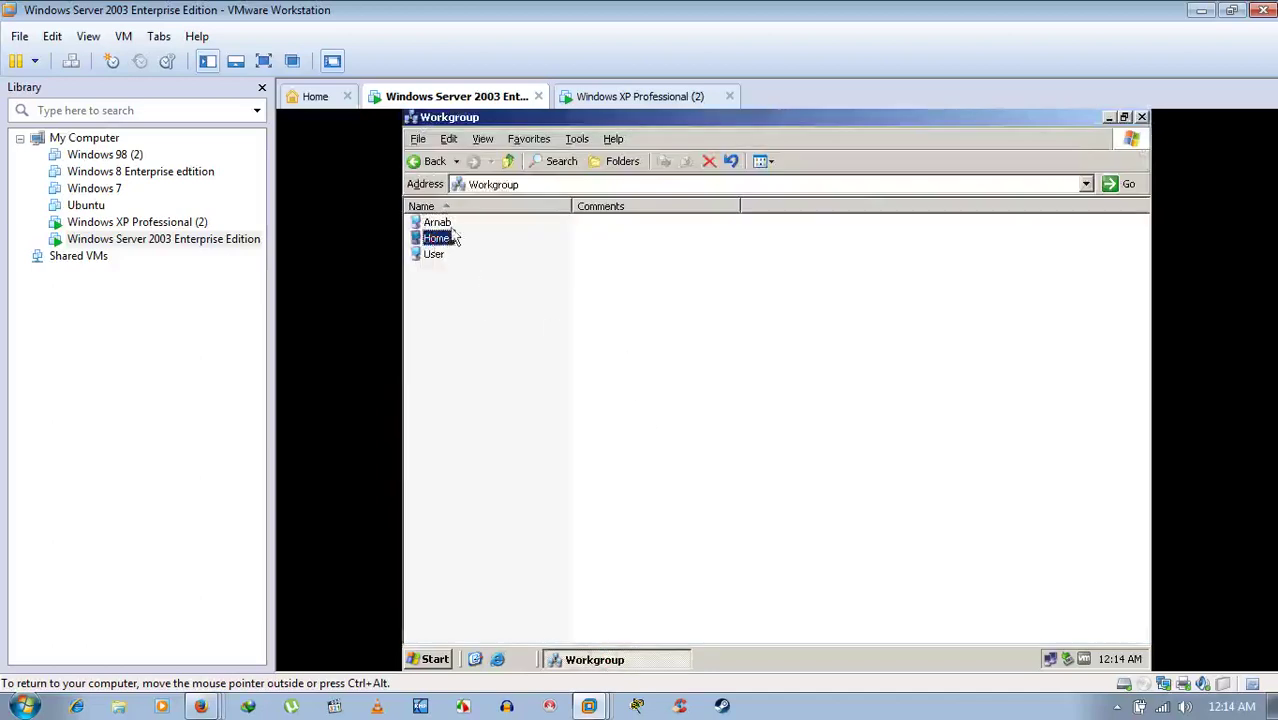
- On XP, view the Computer Name tab showing home and restore the Workgroup list
left_click(624, 97)
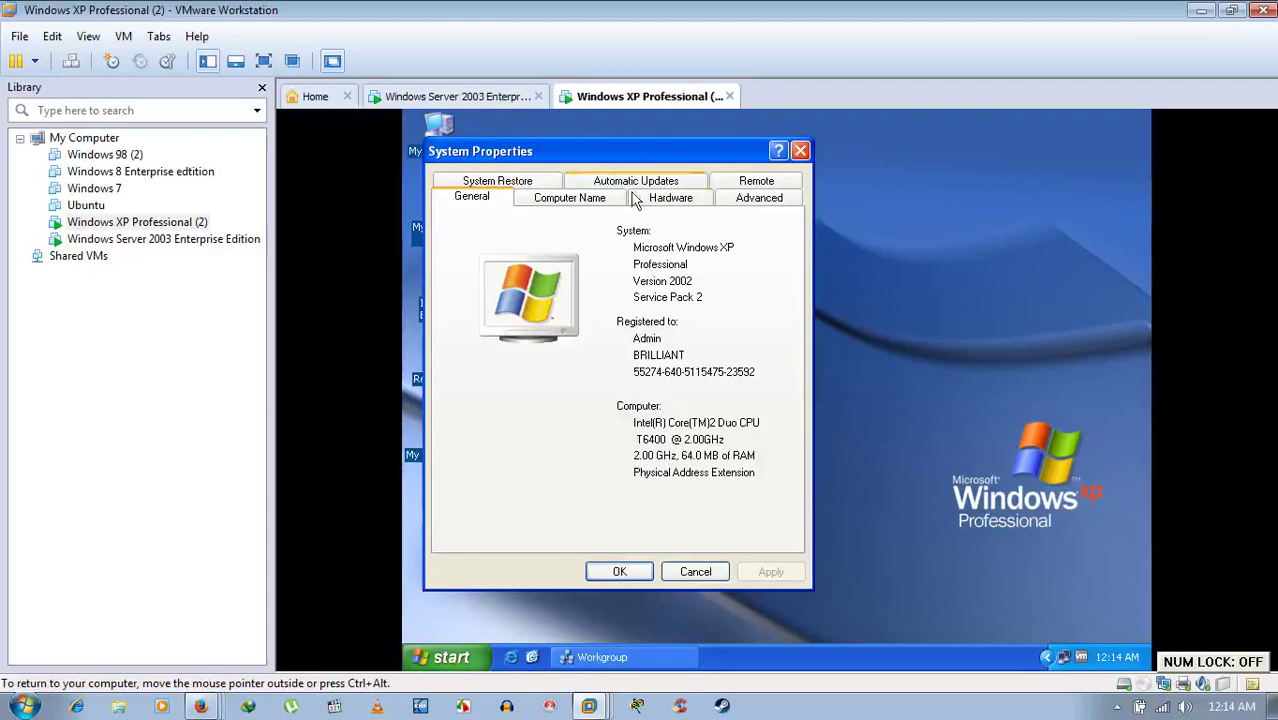
left_click(602, 199)
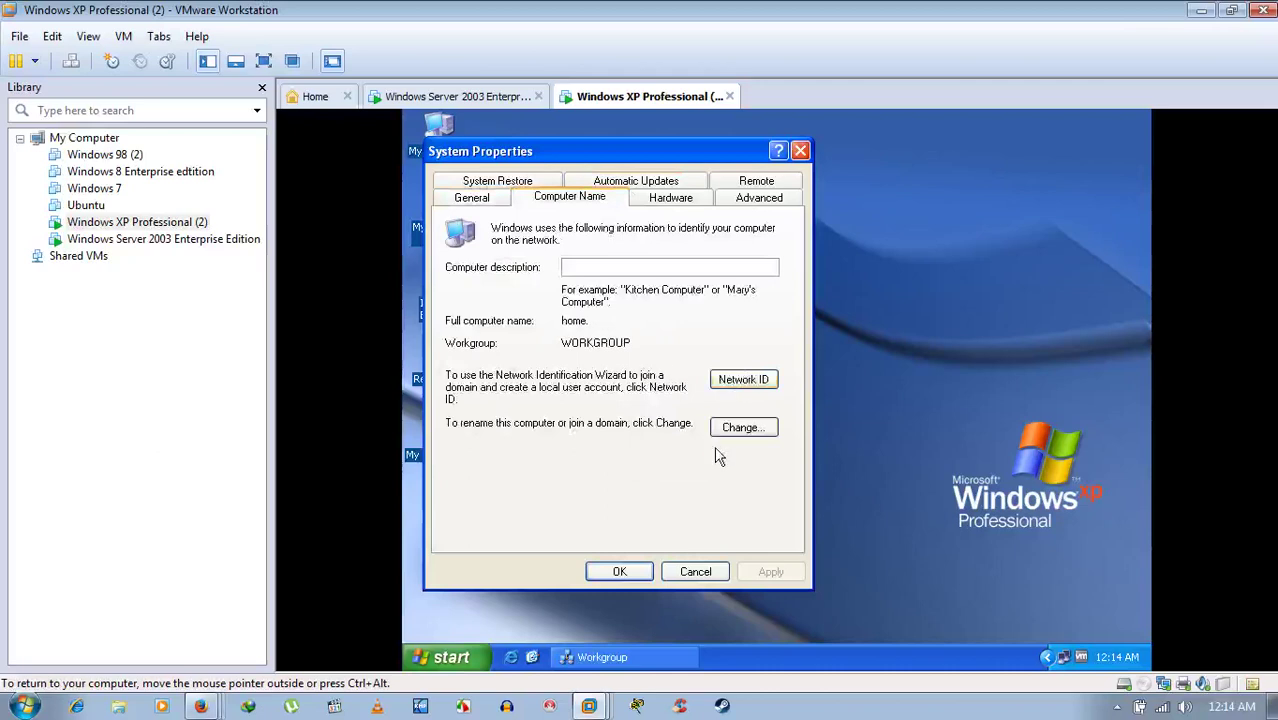
left_click(634, 657)
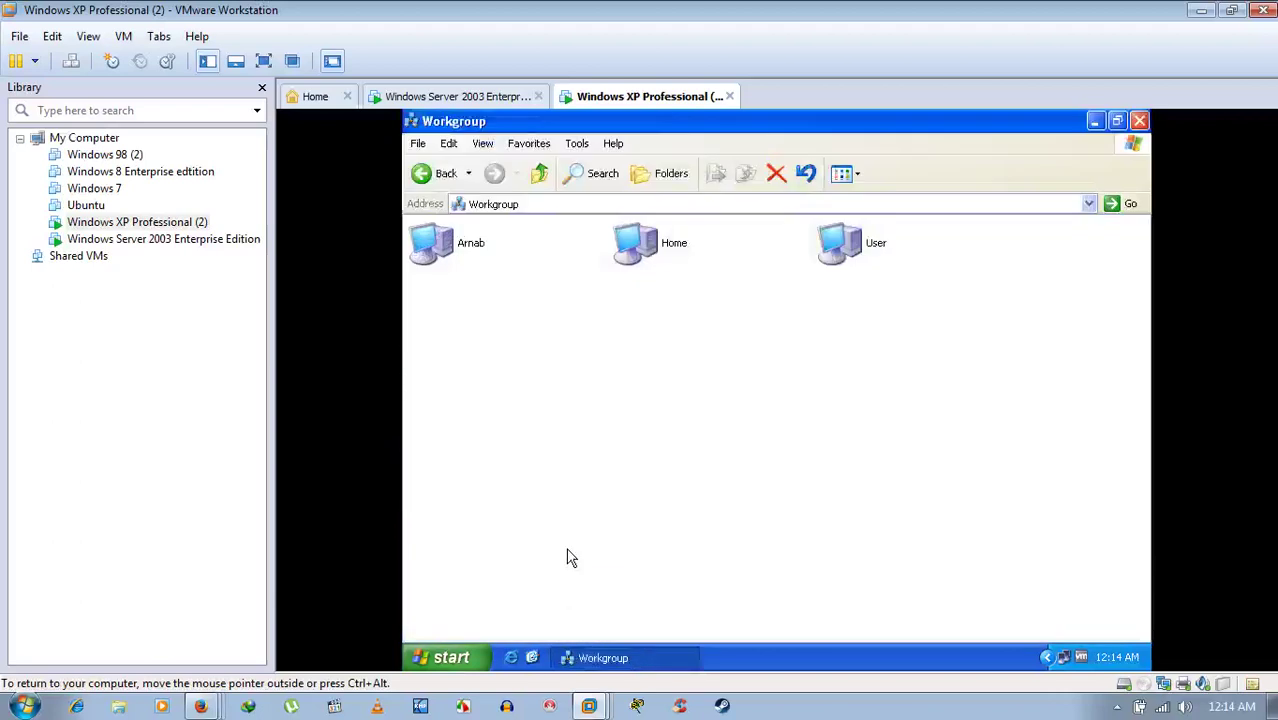
- Check the XP machine's Workgroup view options, then minimize it to reveal System Properties
right_click(567, 557)
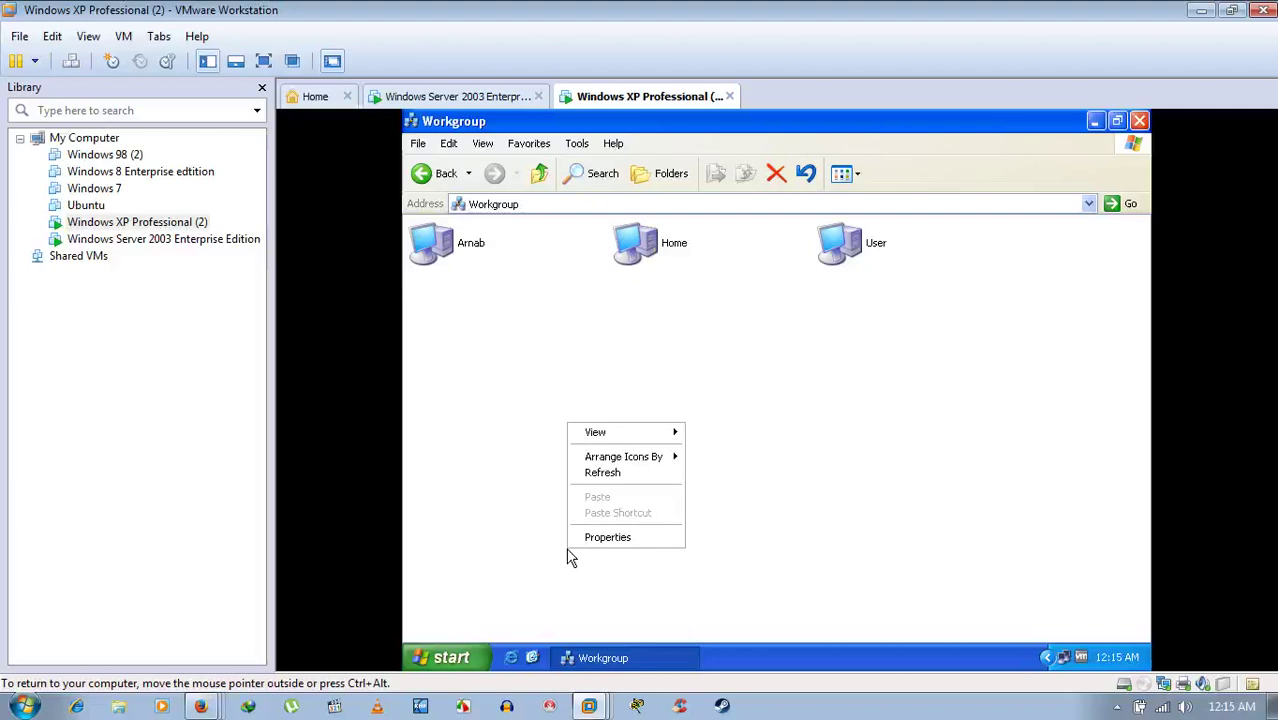
left_click(567, 556)
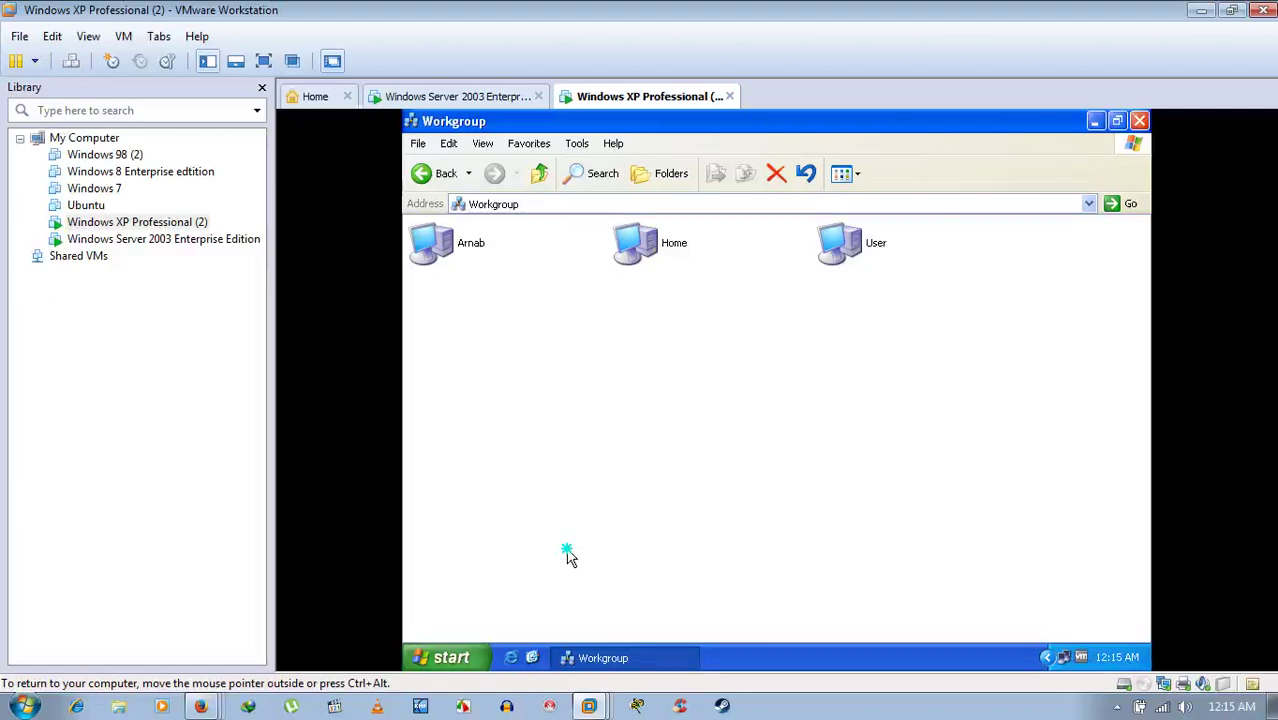
right_click(567, 556)
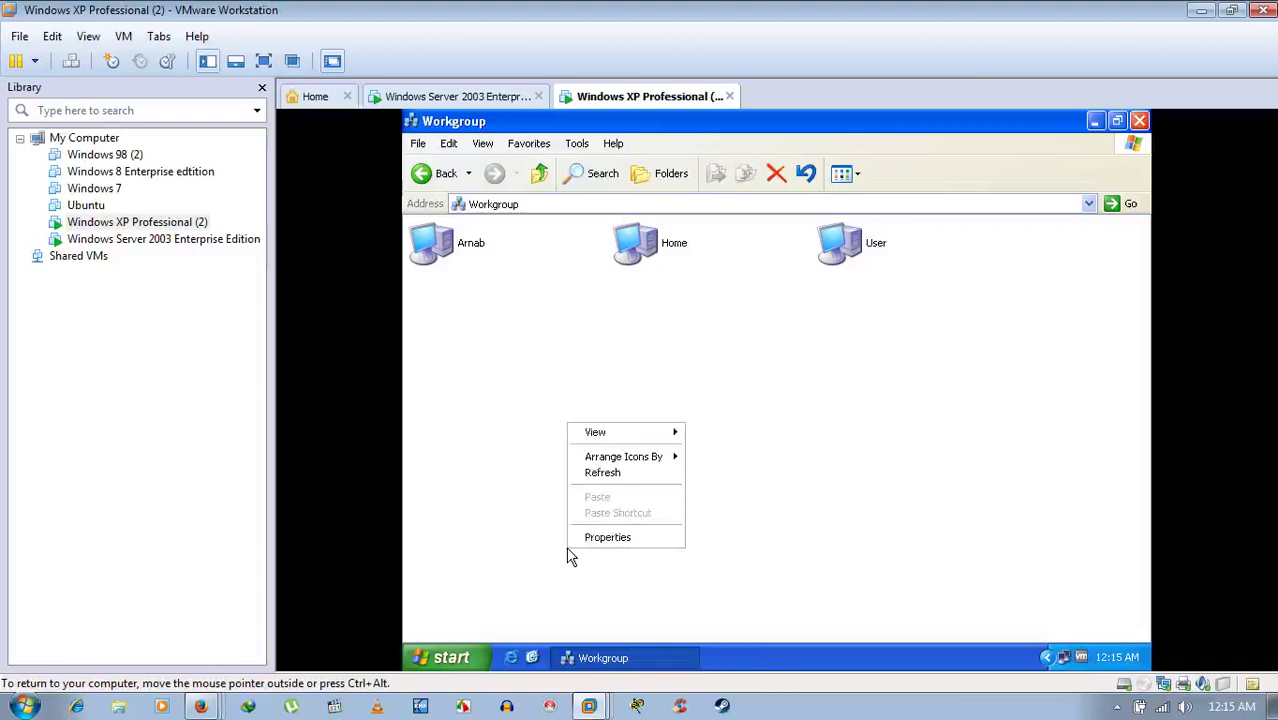
left_click(816, 402)
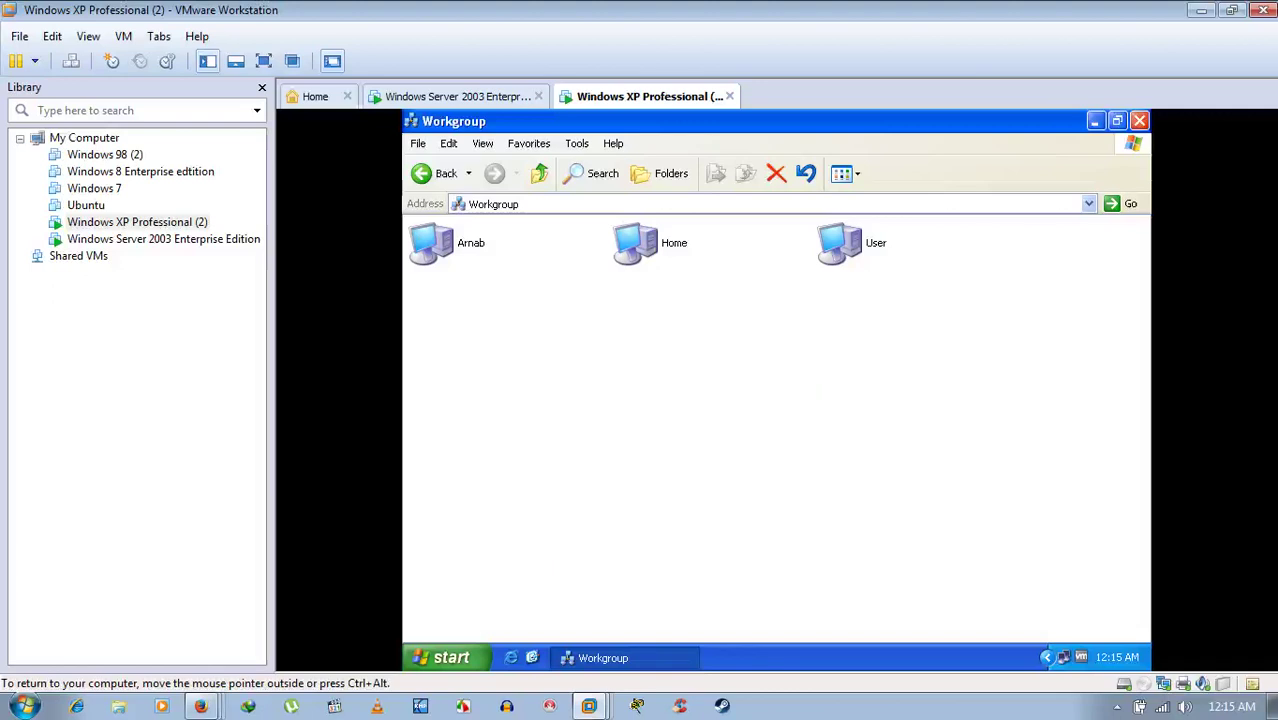
left_click(1094, 121)
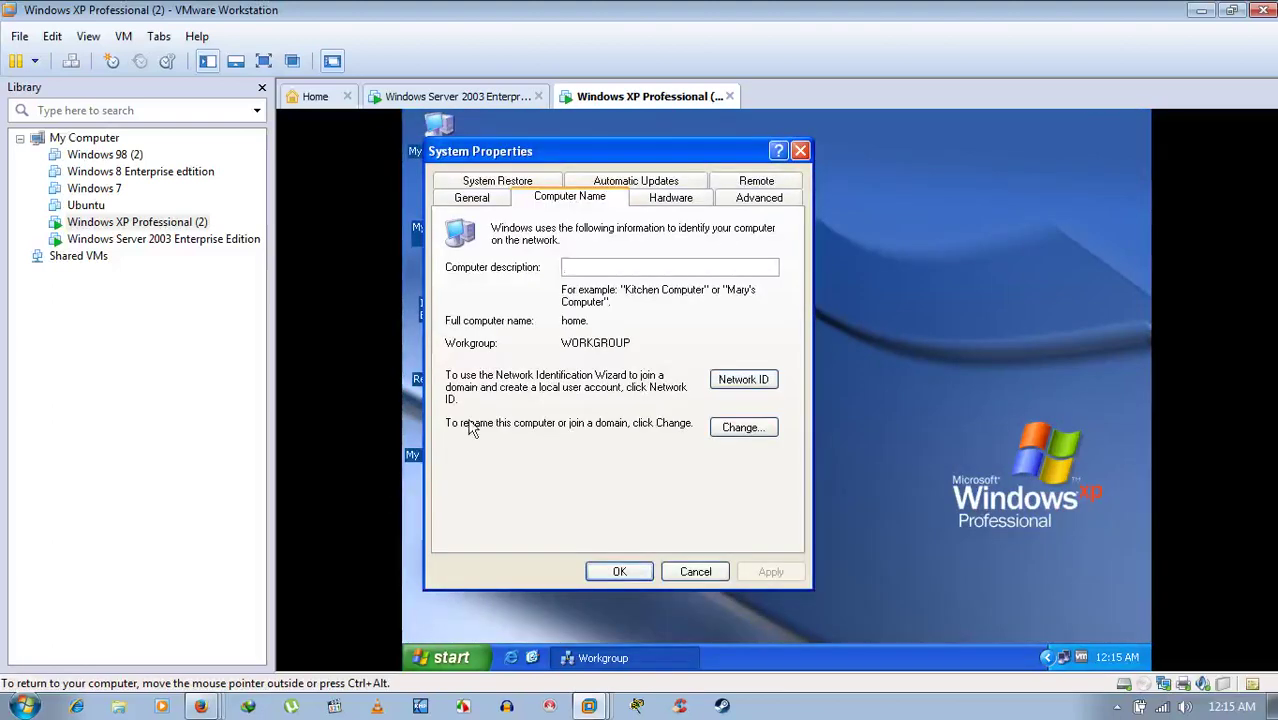
- On the Server 2003 machine, bring its Workgroup list of three computers back to the front
key("ctrl+alt")
left_click(508, 96)
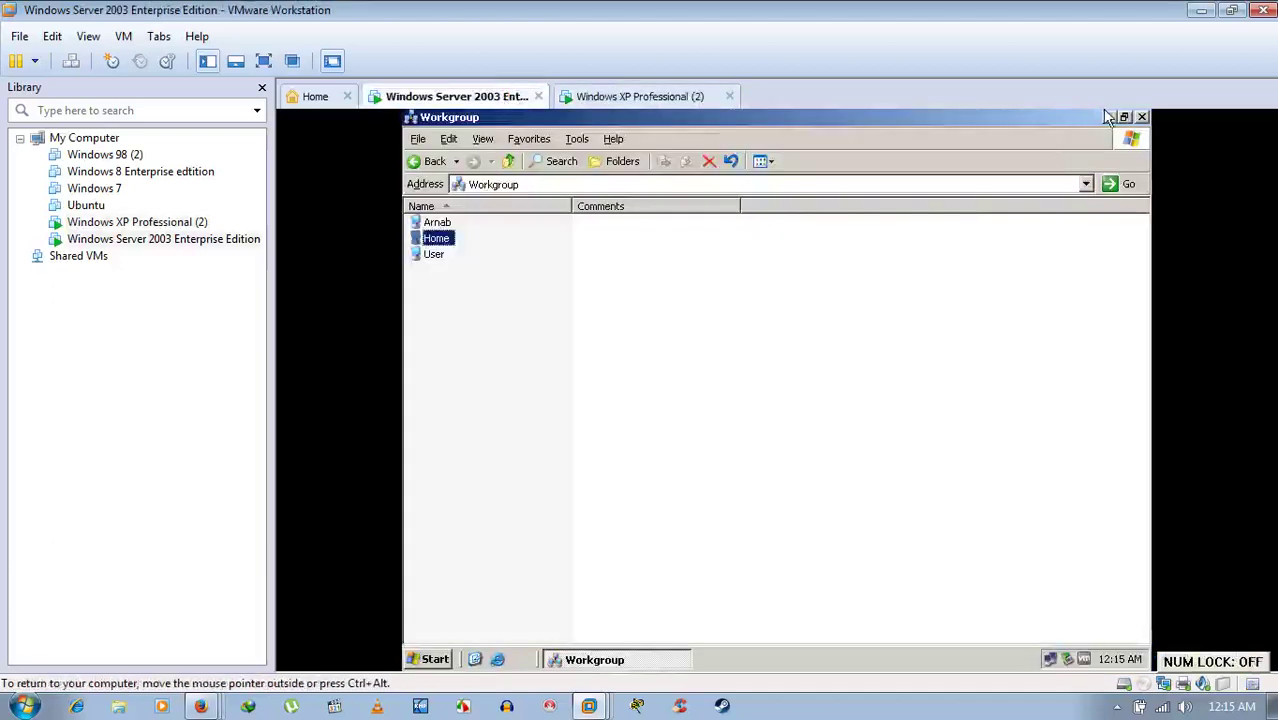
left_click(1108, 118)
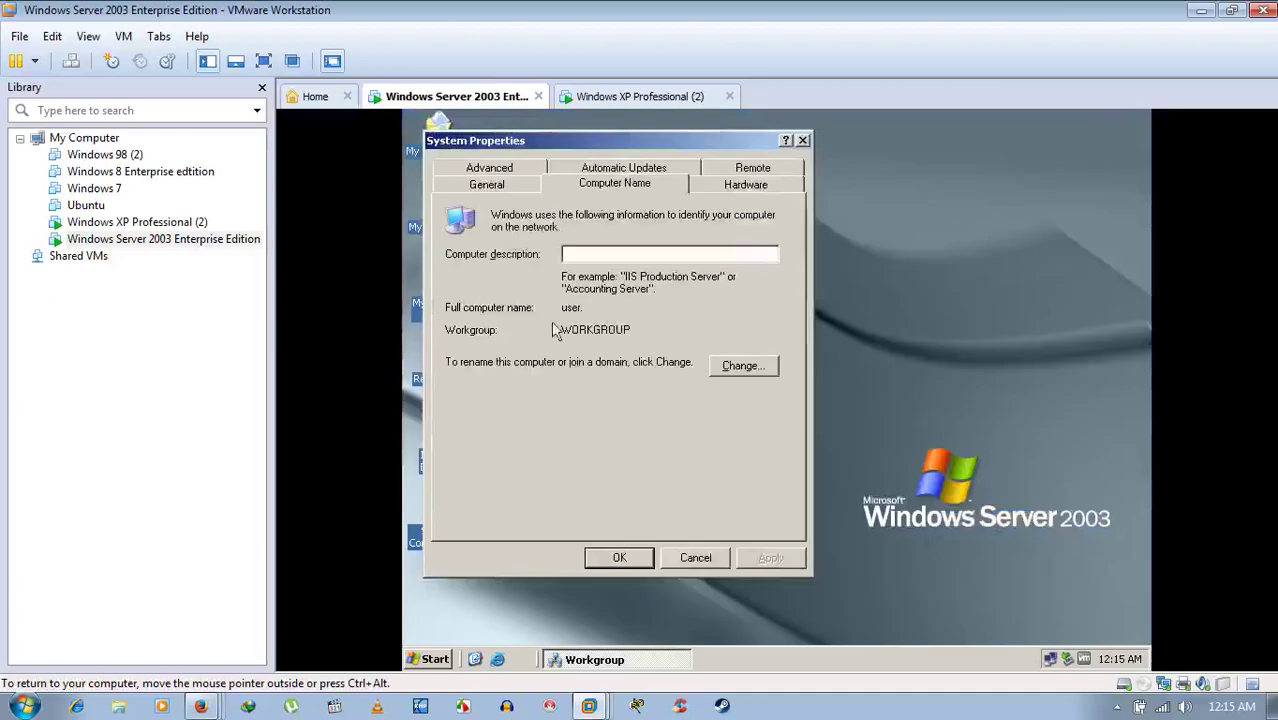
left_click(596, 660)
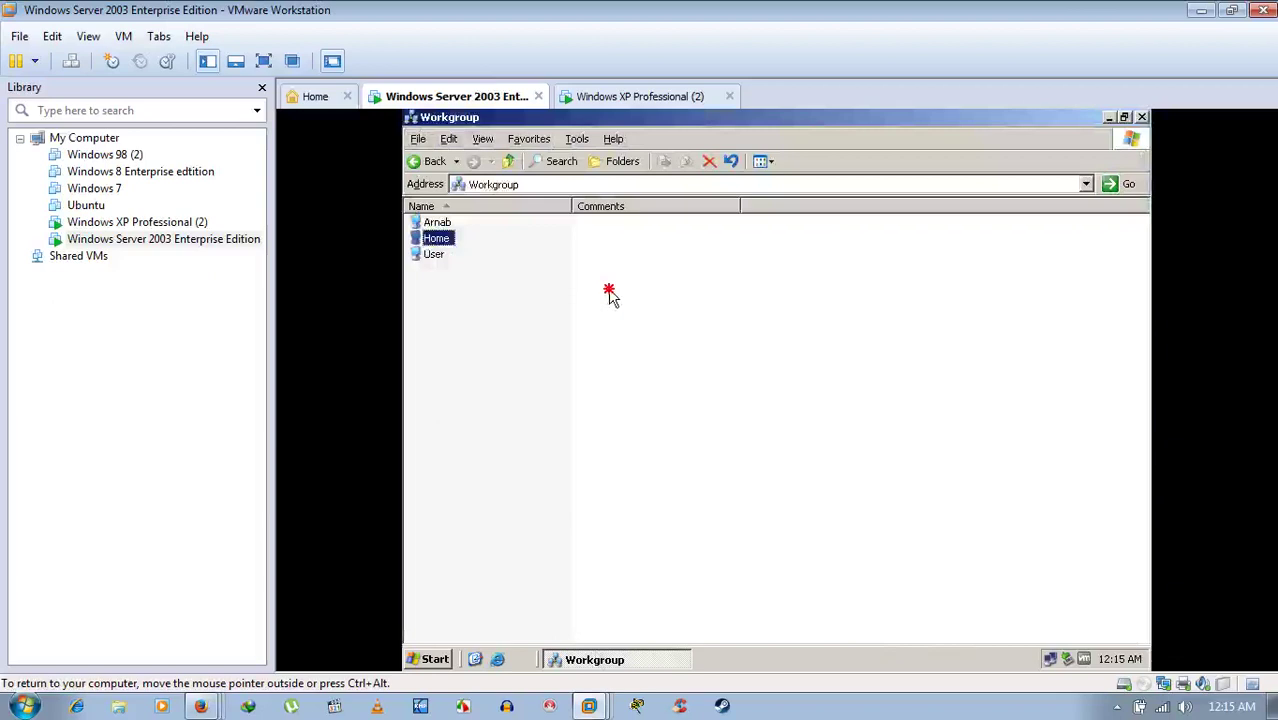
- Open Home from the server's Workgroup list and sign in with the user name and password
double_click(437, 240)
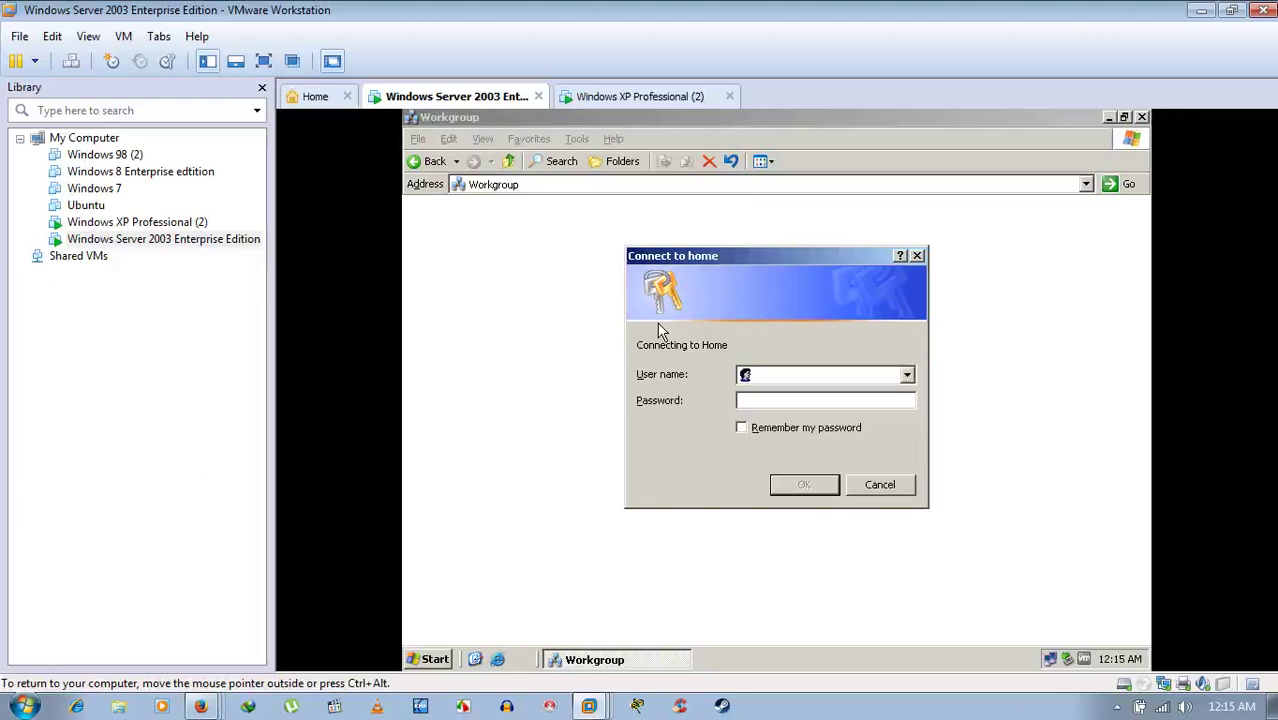
type("Arnab****")
key("Return")
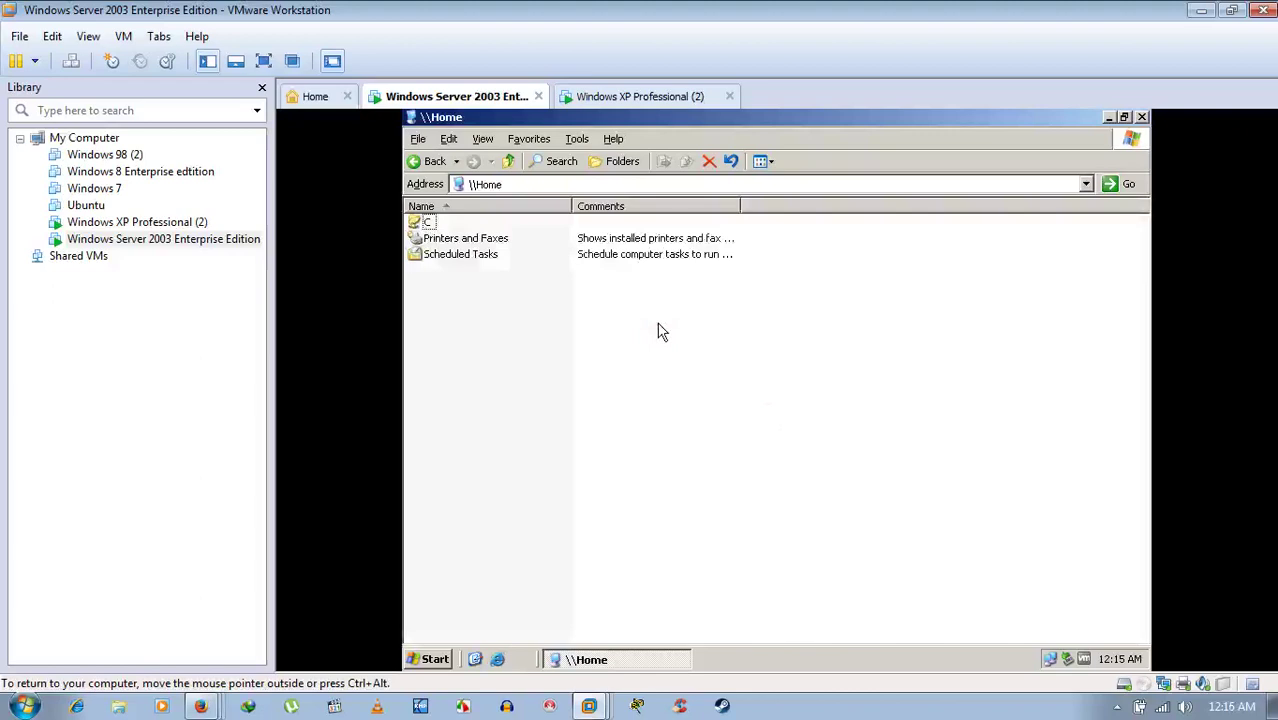
- On the XP machine, open the User computer from the Workgroup list to get its login prompt
left_click(649, 104)
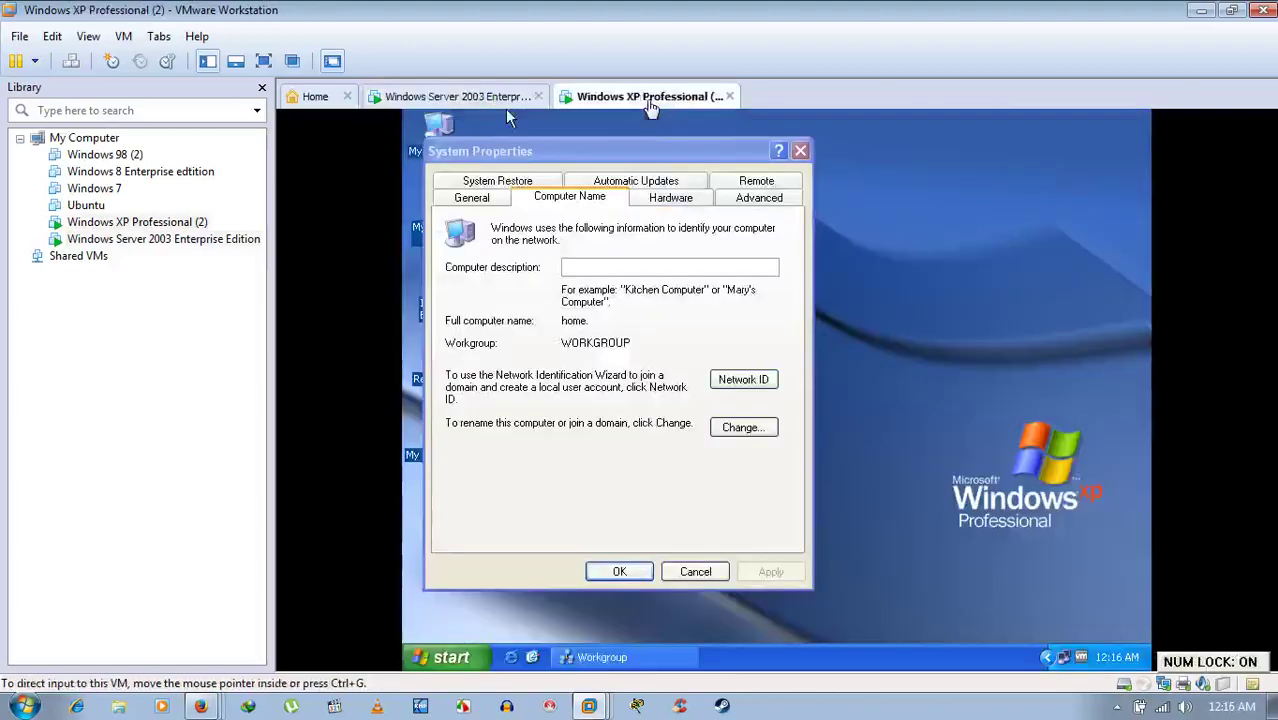
left_click(657, 664)
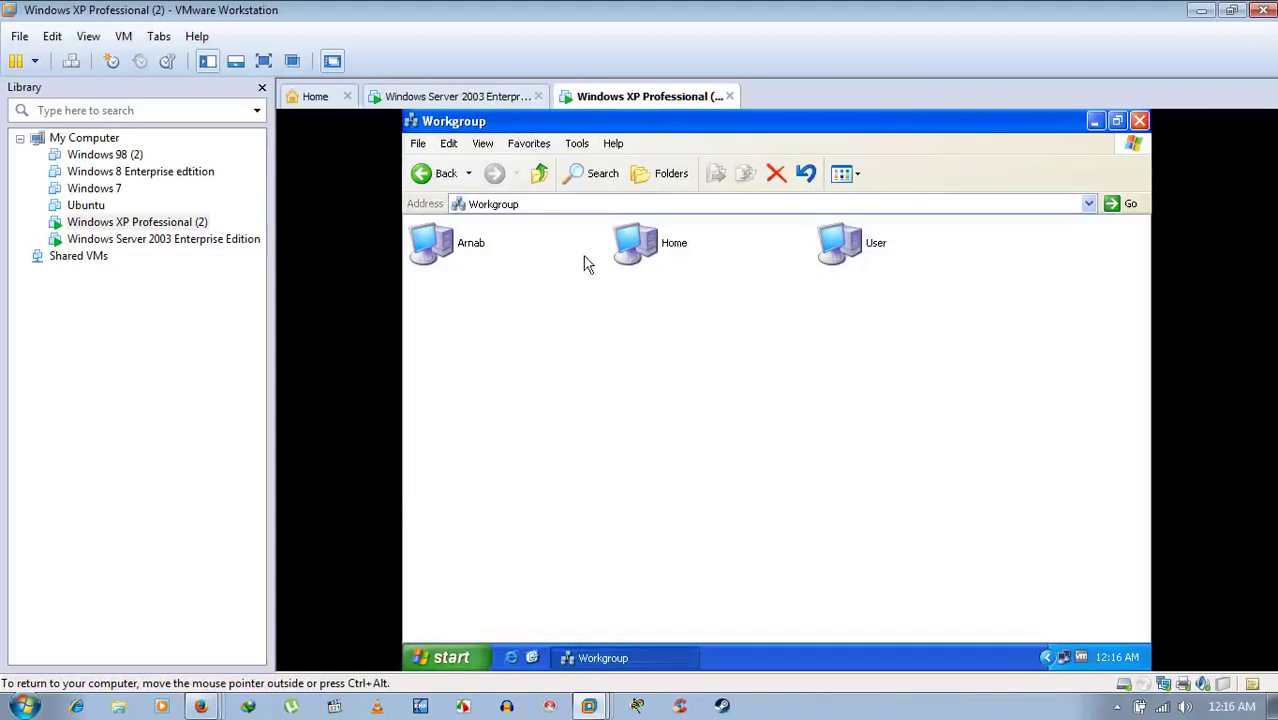
left_click(843, 252)
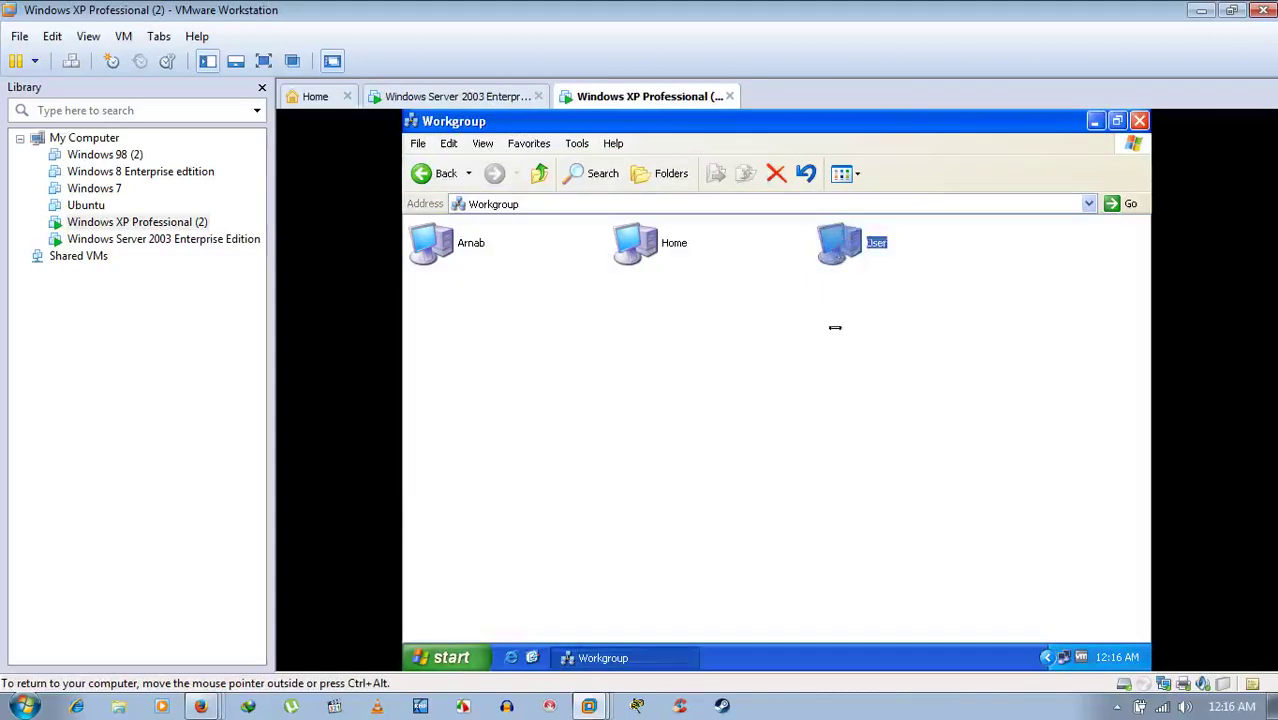
key("Return")
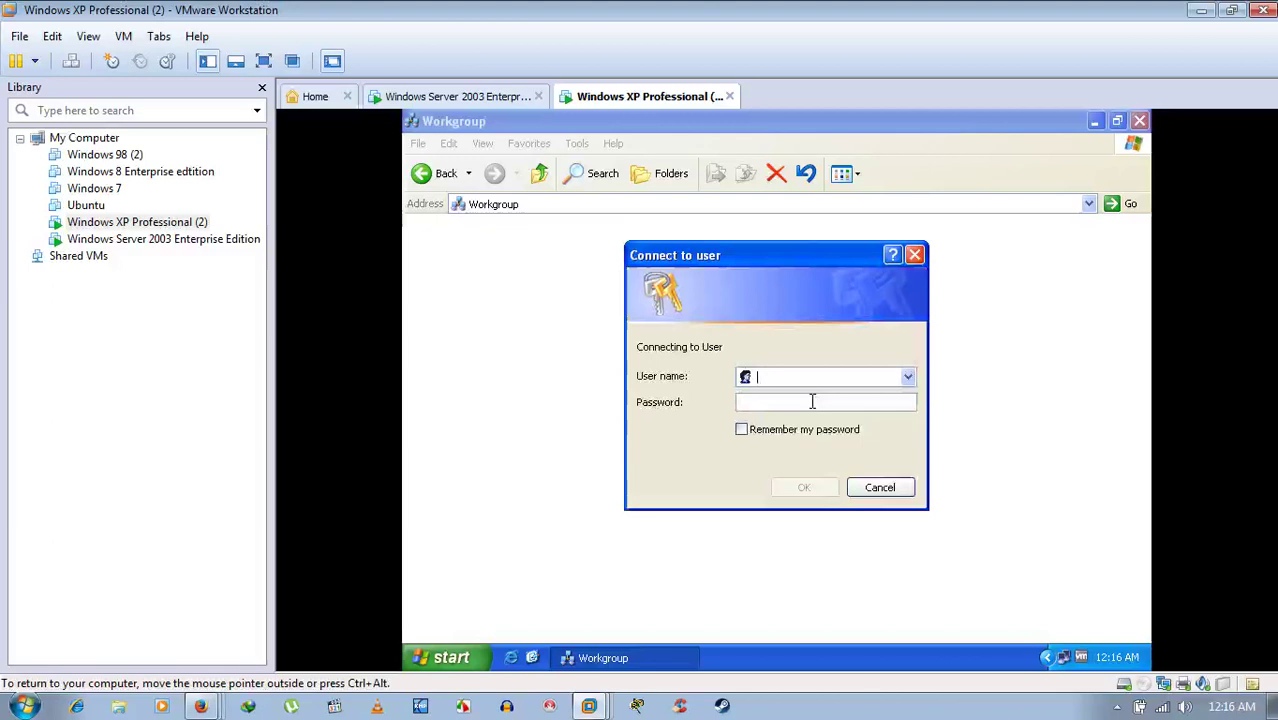
- Enter Administrator as the user name, correcting the typo
type("A")
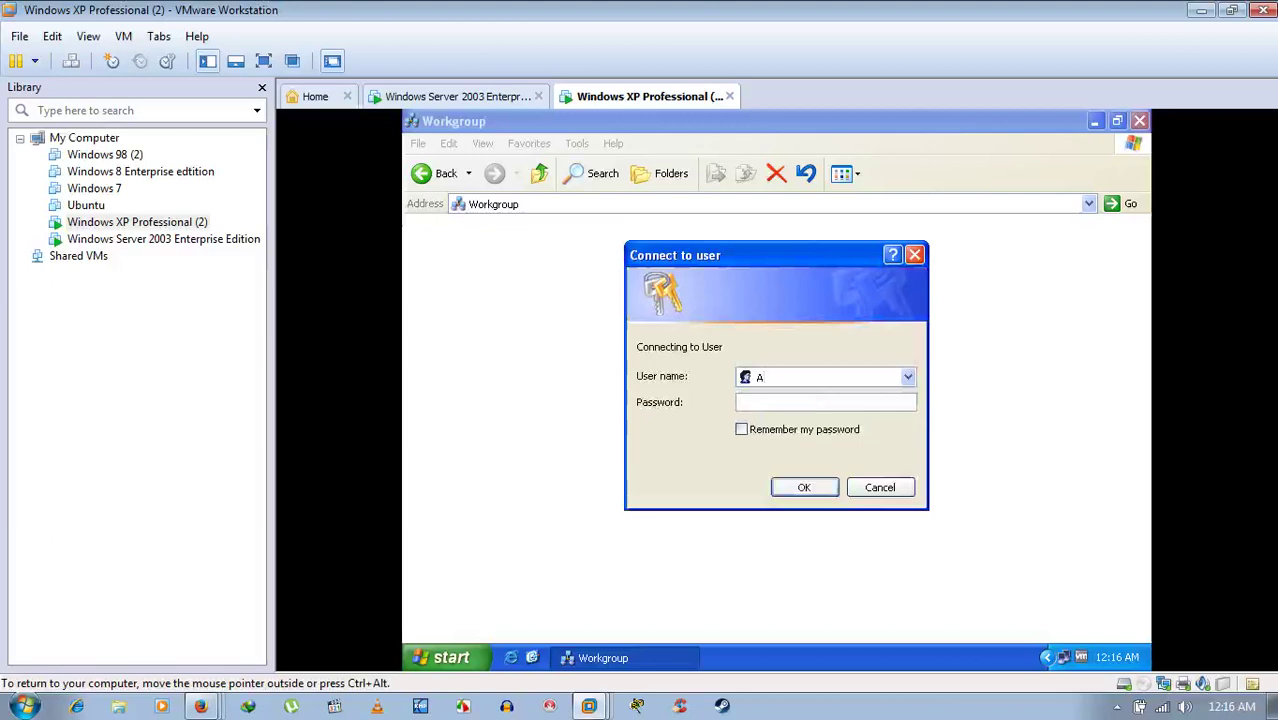
type("dministrator")
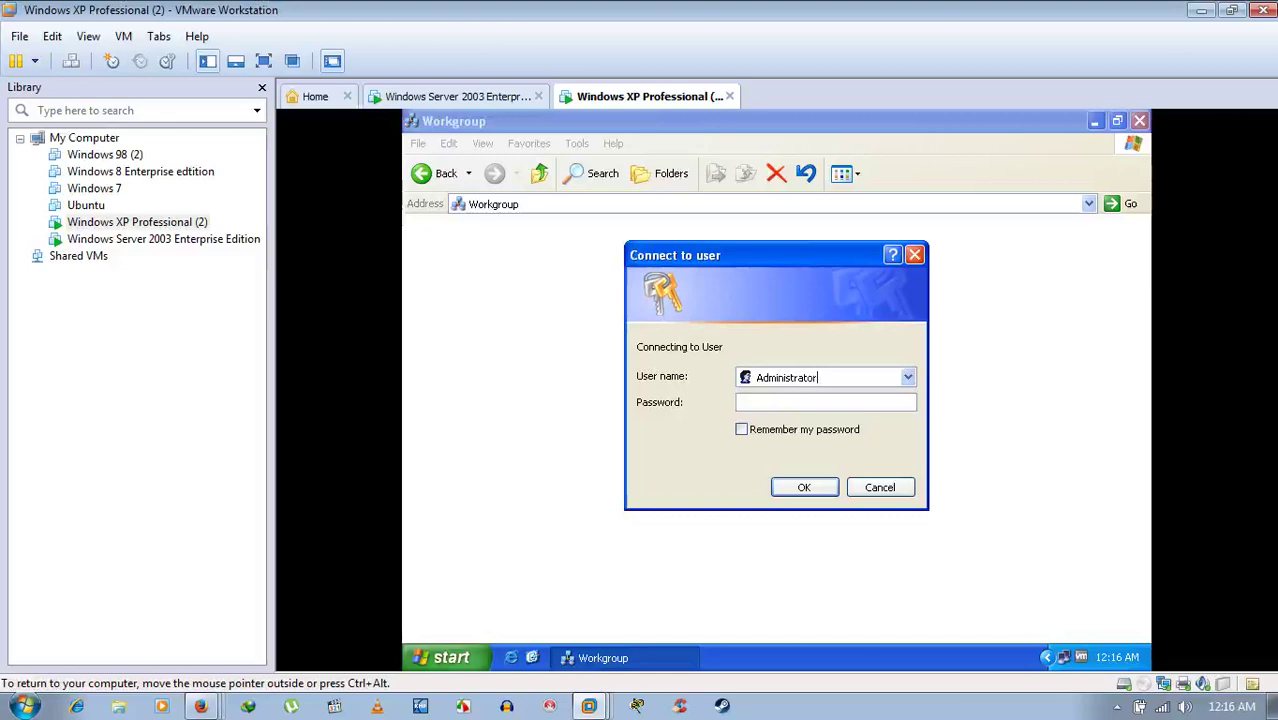
- Submit the USER\Administrator login, re-entering the password and retrying OK after each refusal
key("Return")
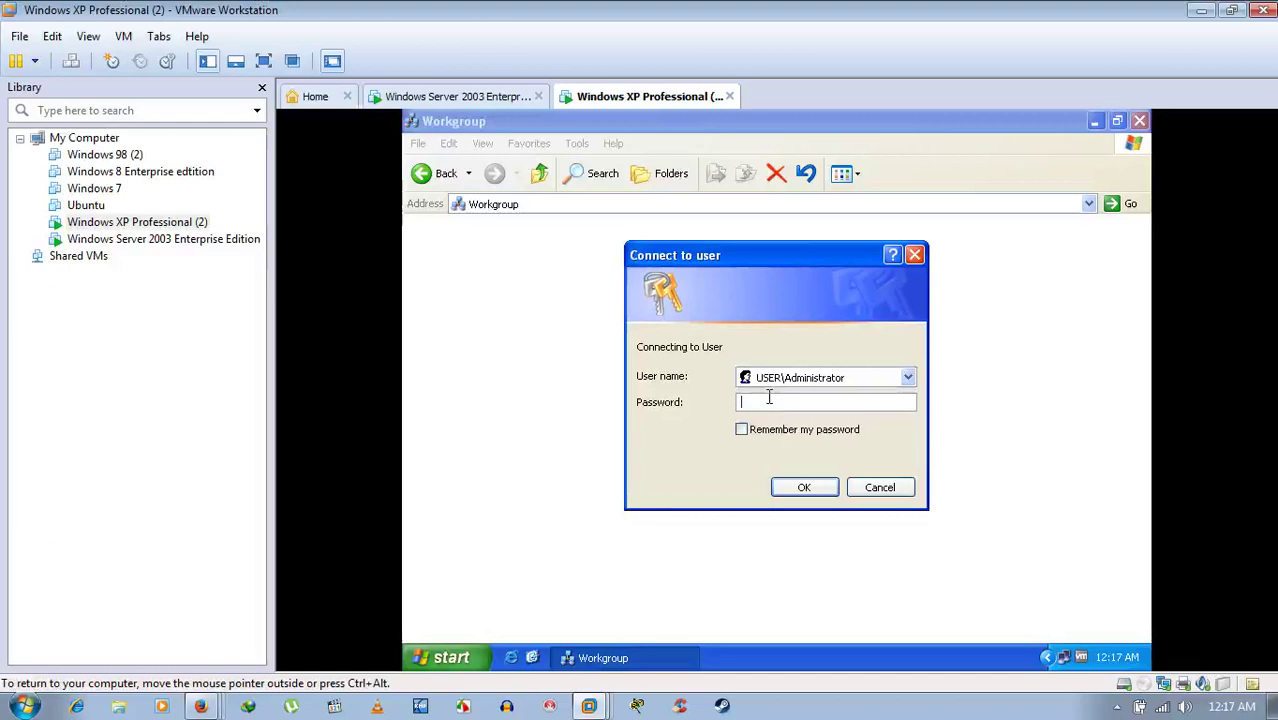
type("password")
double_click(768, 400)
left_click(828, 484)
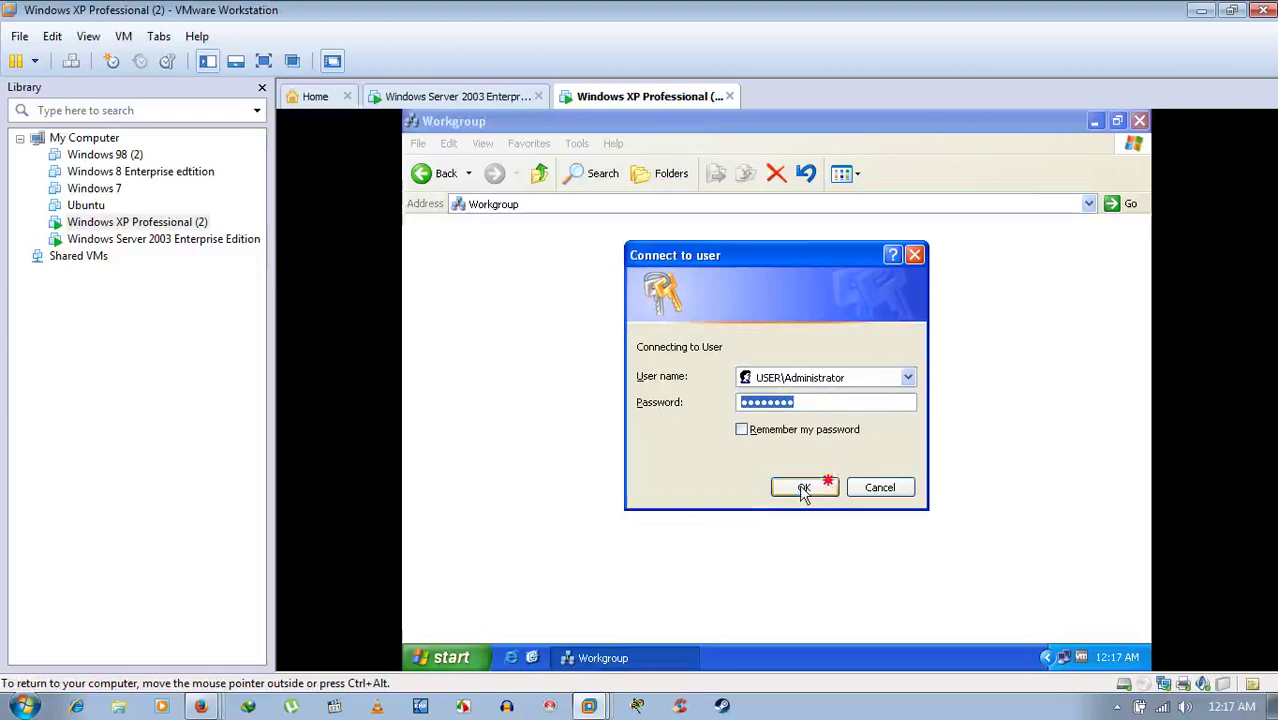
left_click(830, 486)
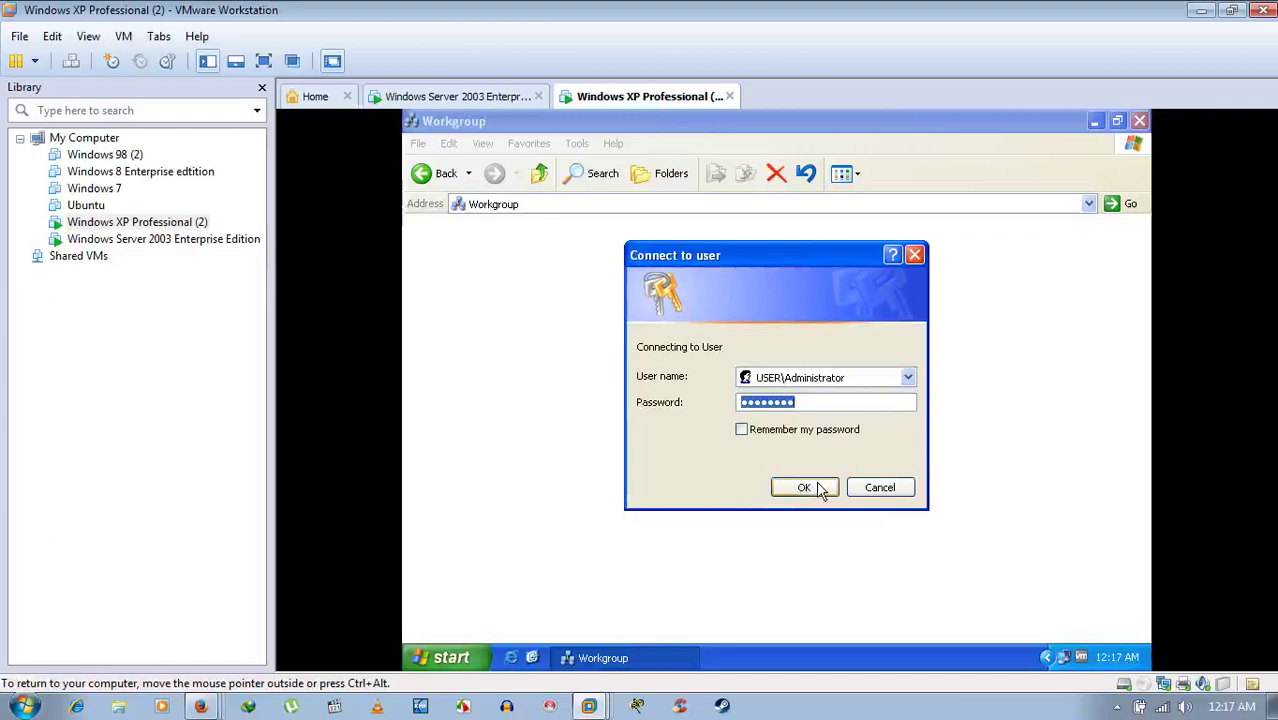
left_click(816, 484)
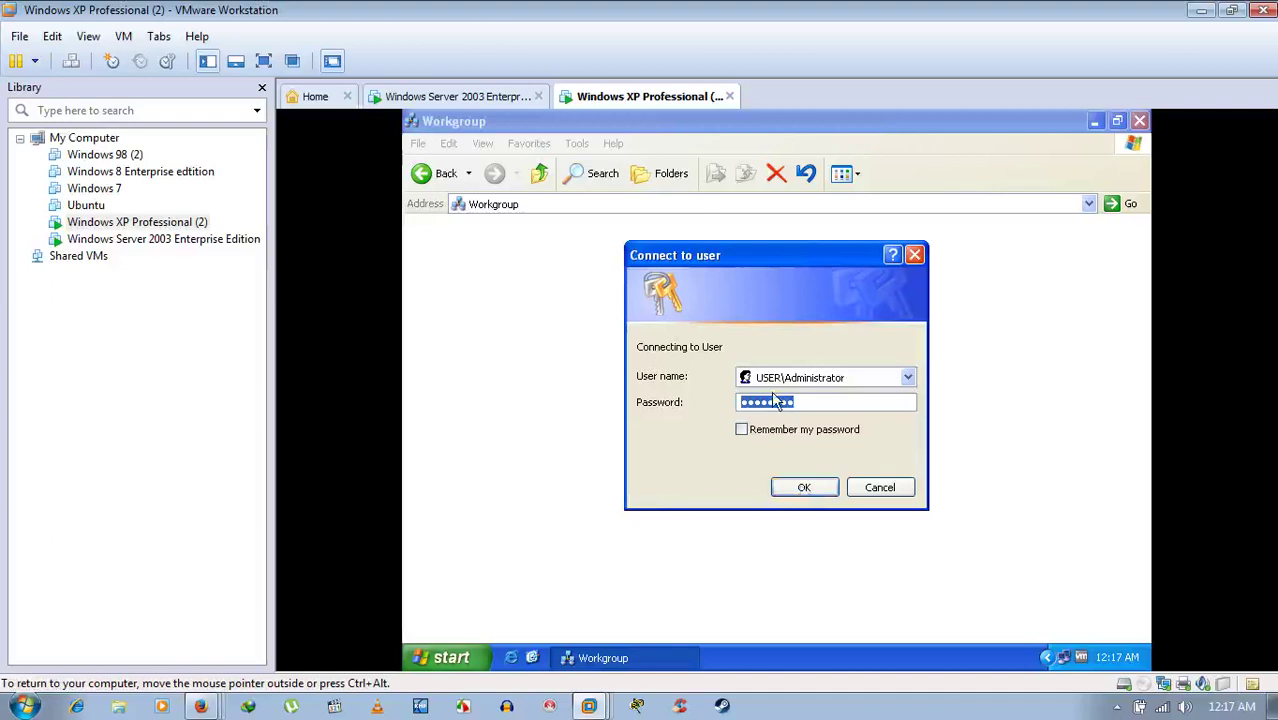
left_click(837, 403)
key("BackSpace")
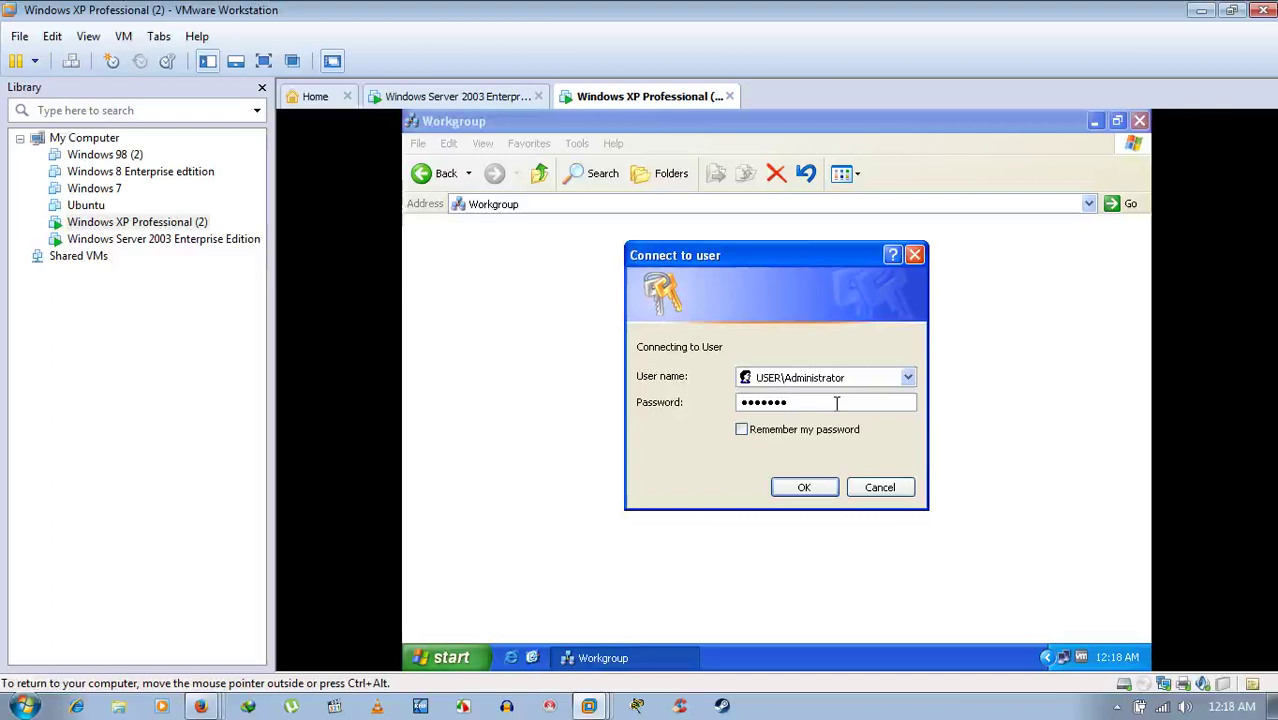
- On Server 2003, close the \\Home and System Properties windows, then open My Computer
left_click(455, 97)
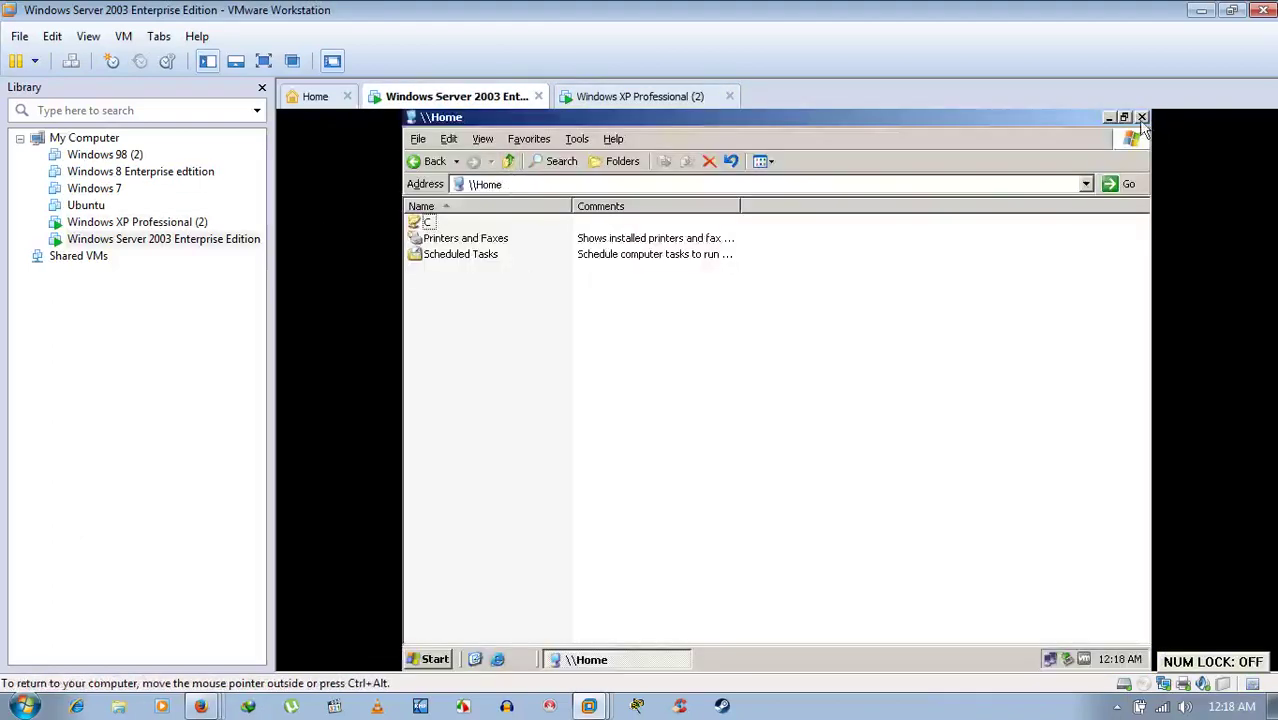
left_click(1141, 117)
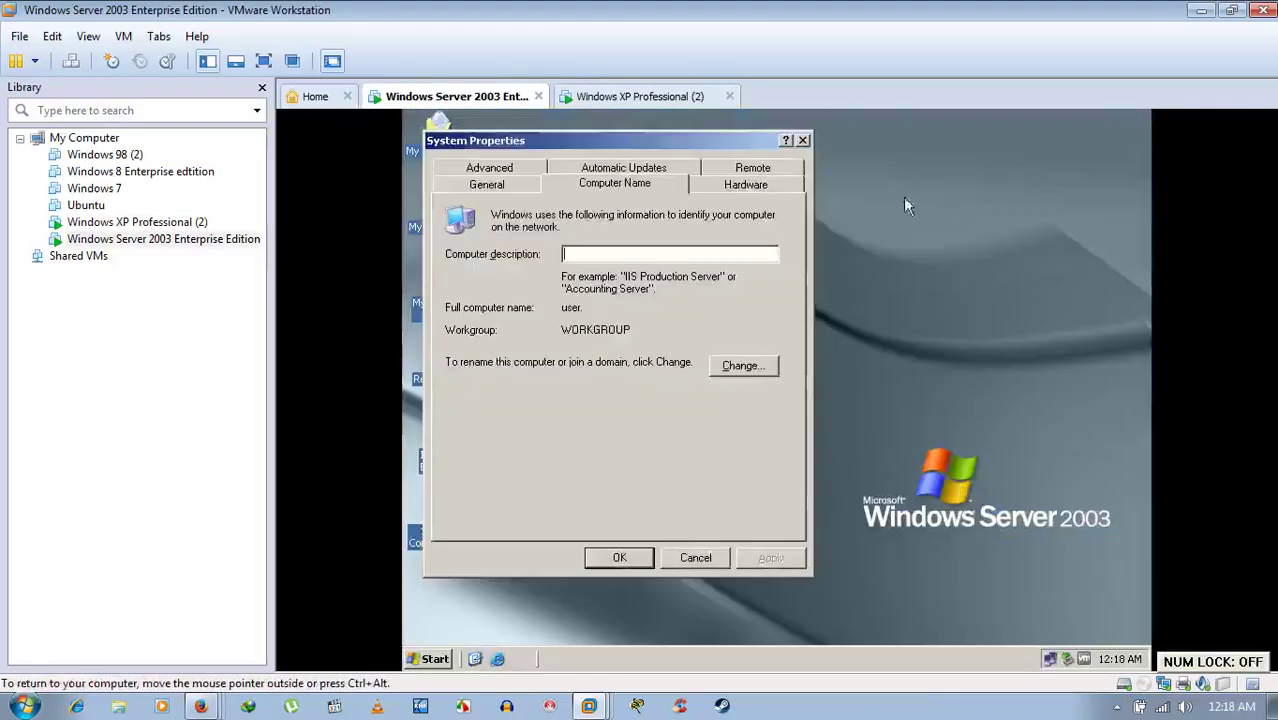
left_click(803, 140)
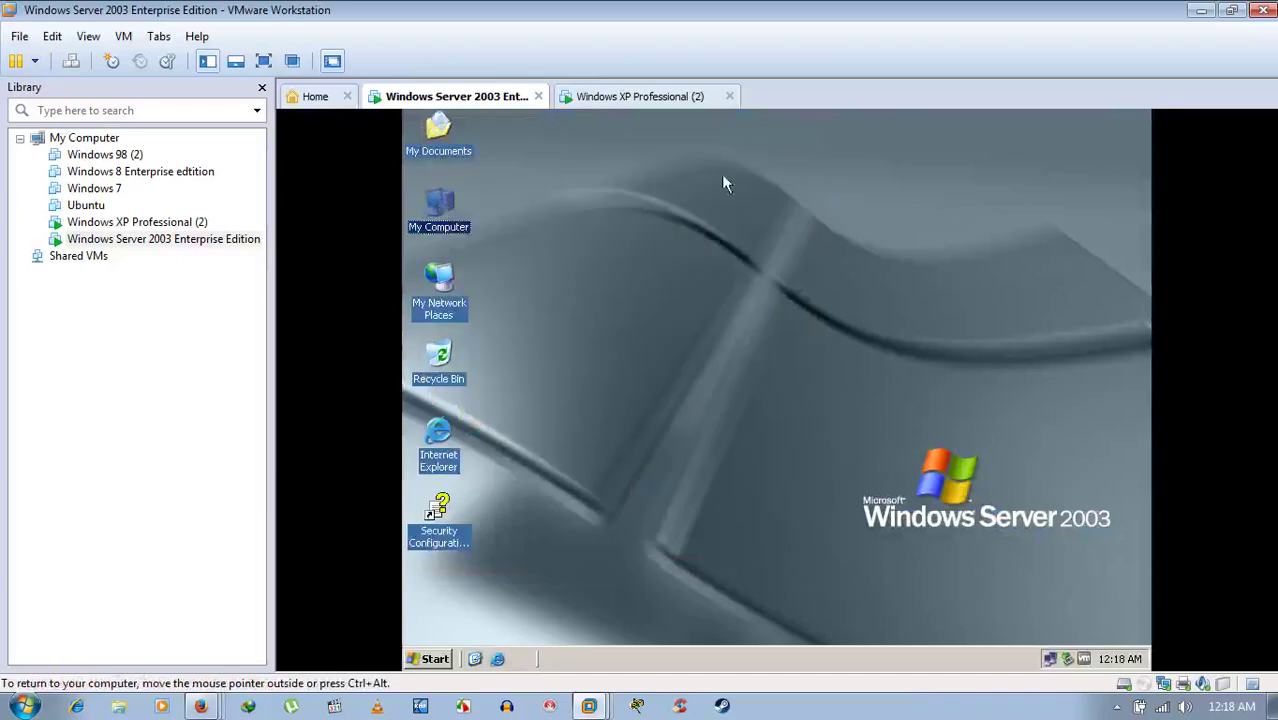
double_click(445, 208)
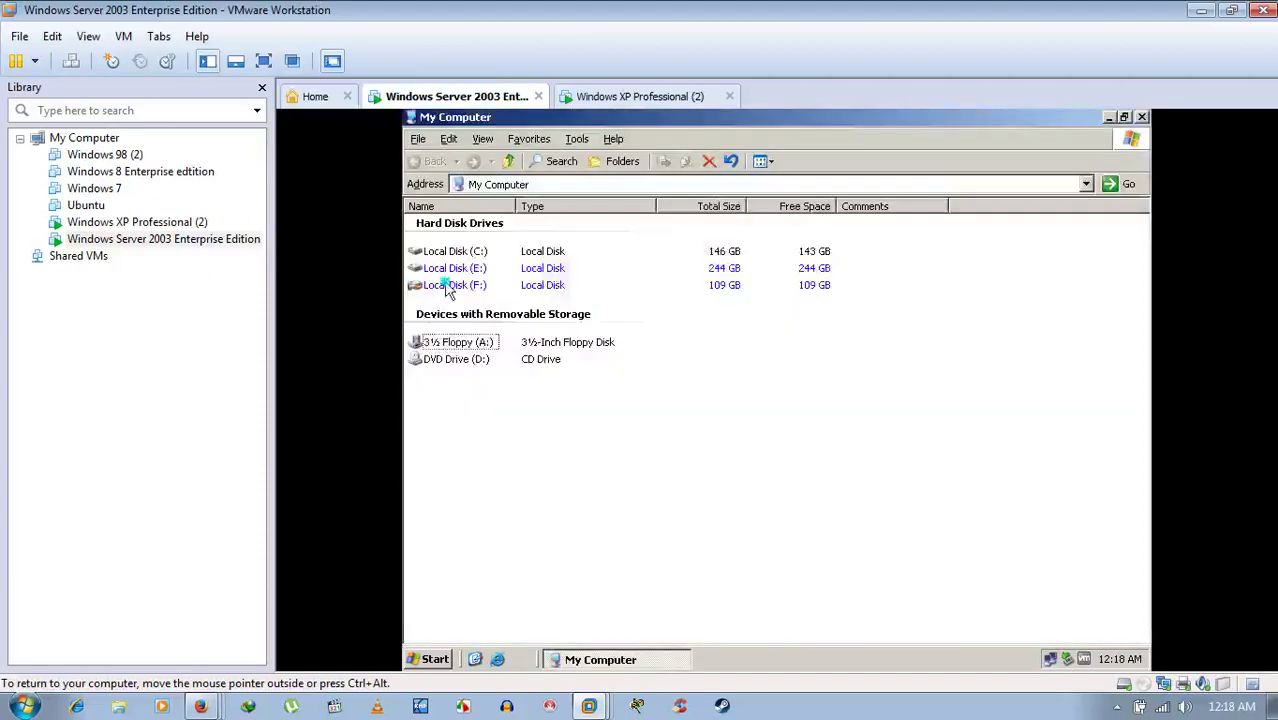
left_click_drag(445, 282, 467, 272)
right_click(444, 283)
left_click(508, 469)
right_click(470, 280)
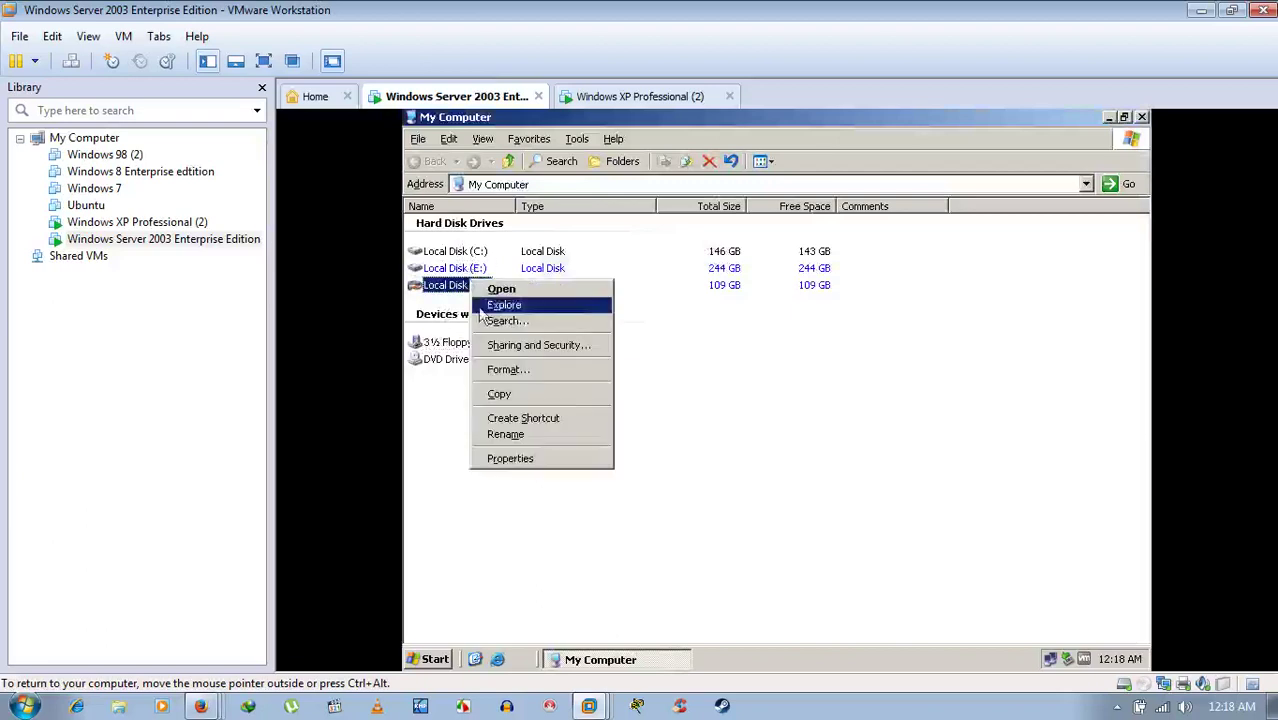
left_click(508, 493)
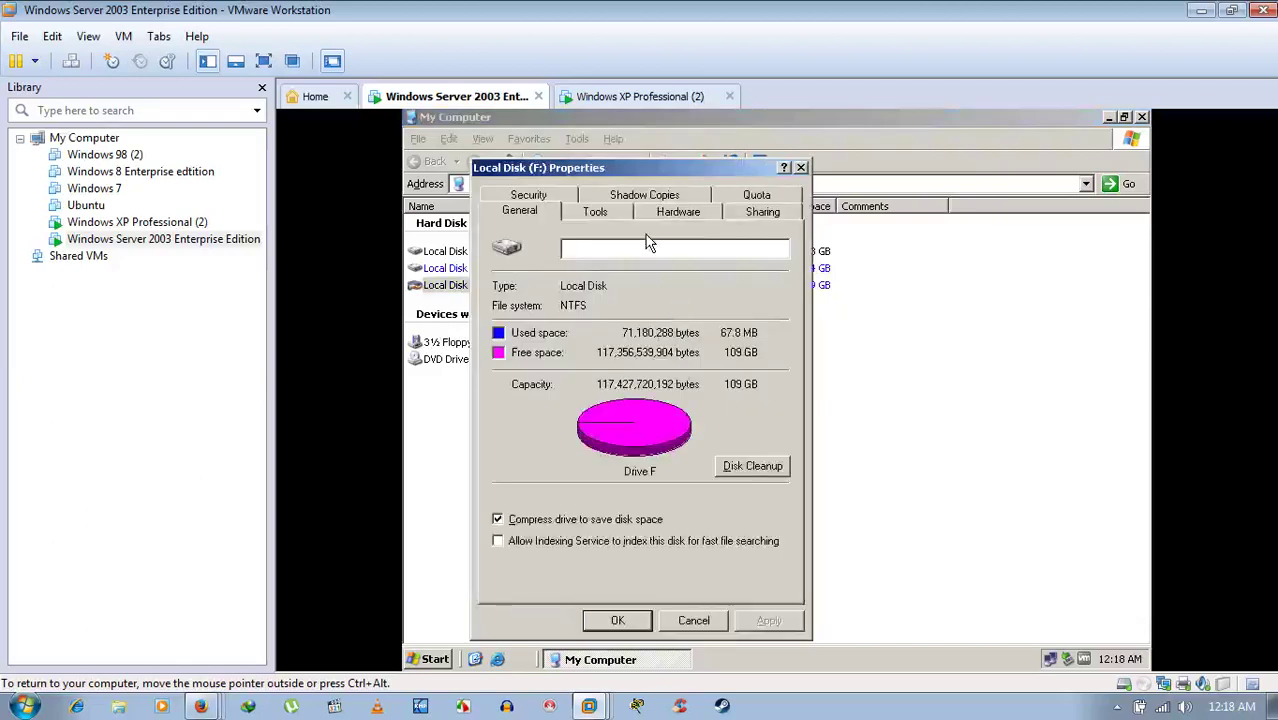
left_click(548, 196)
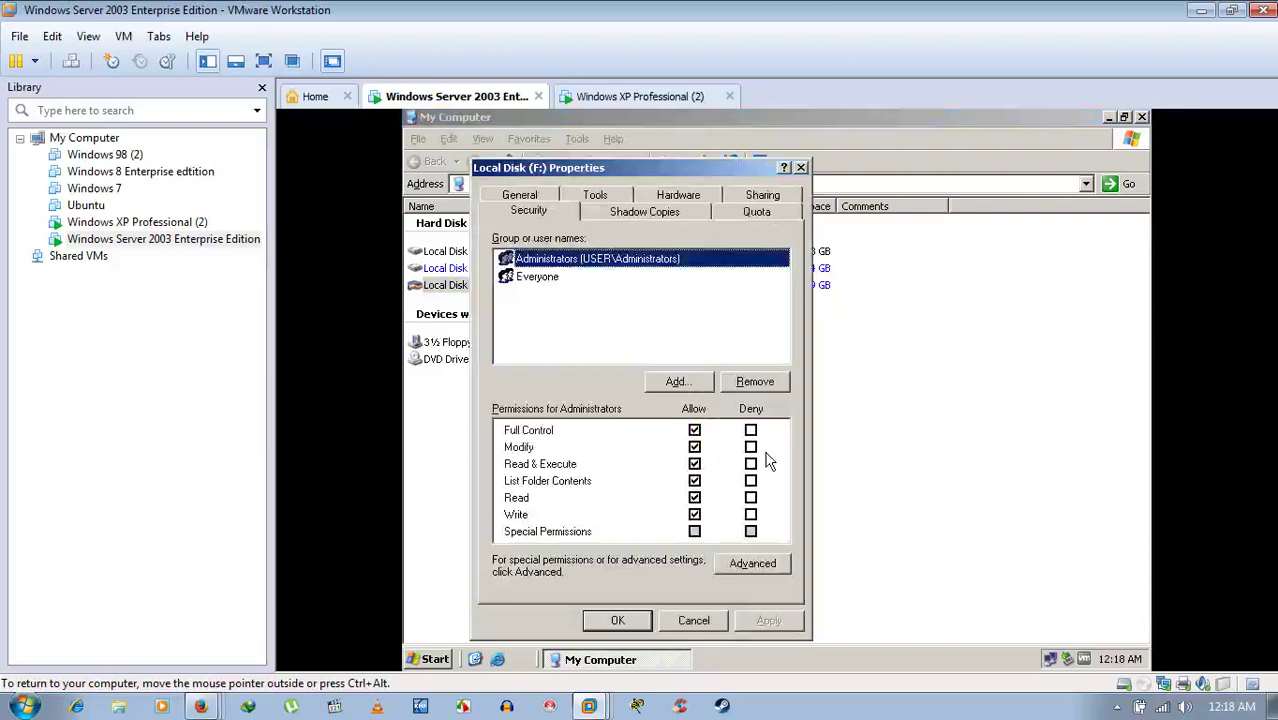
left_click(548, 280)
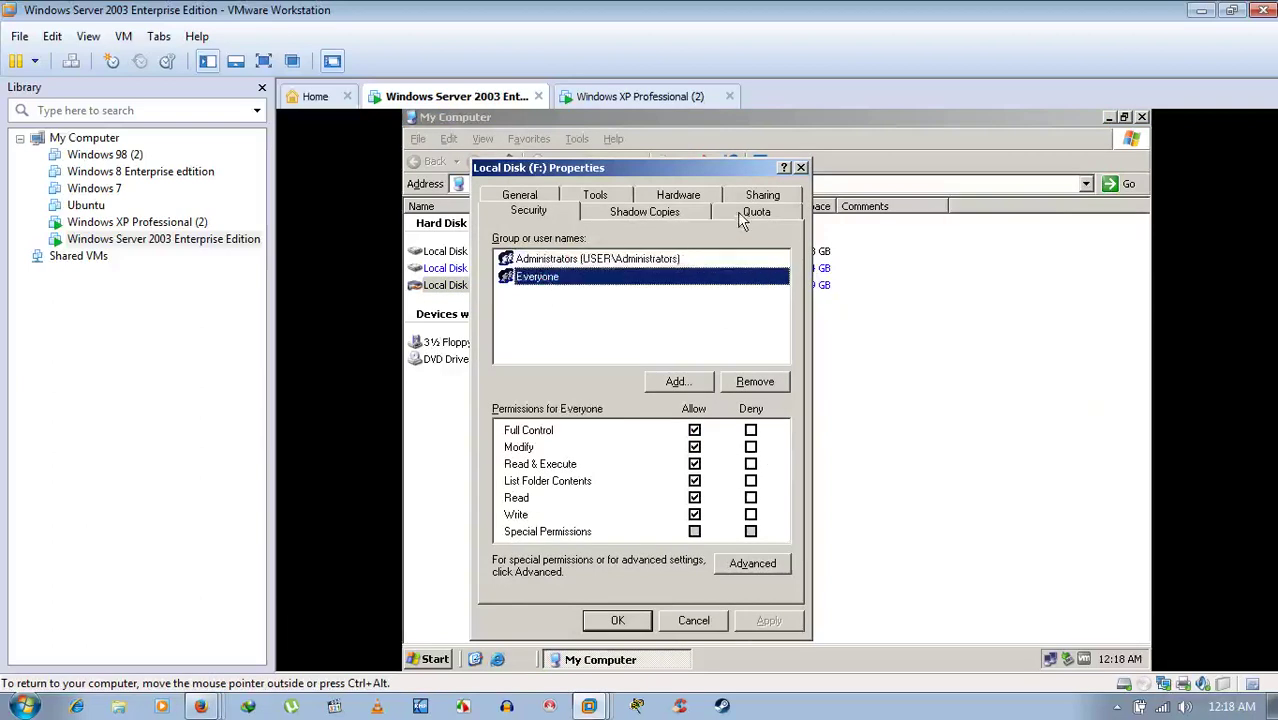
left_click(768, 196)
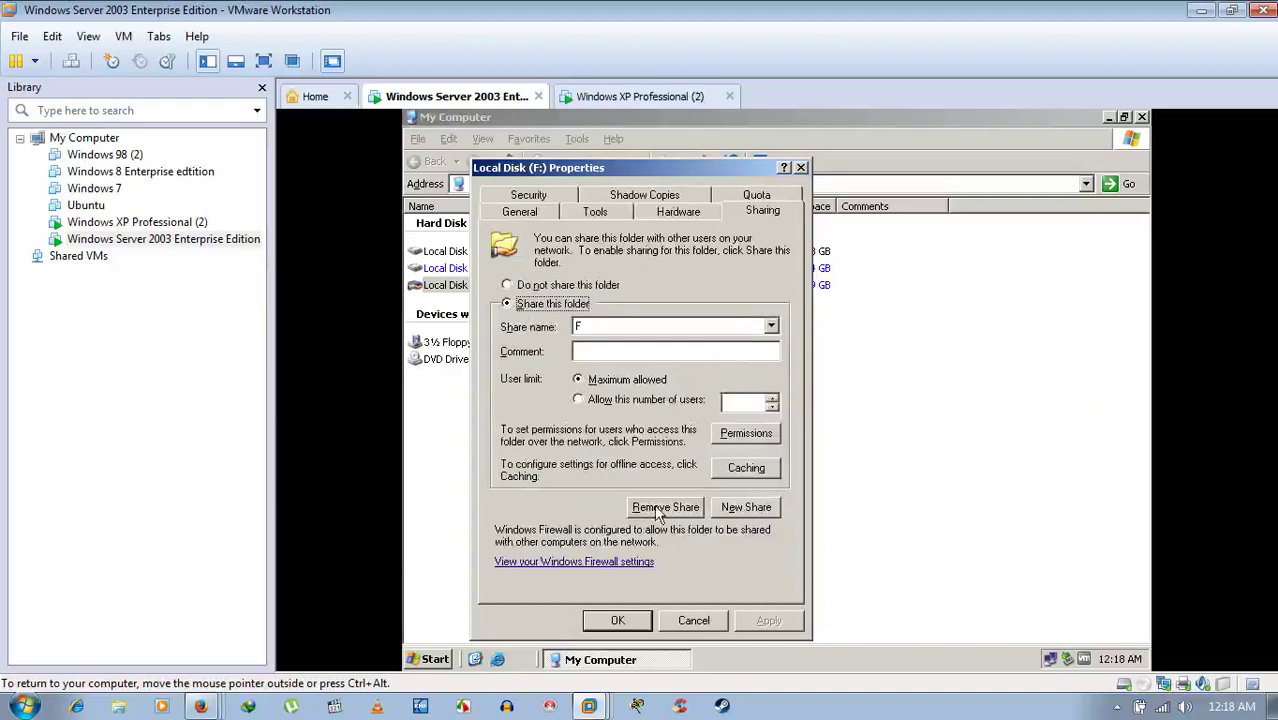
left_click(774, 437)
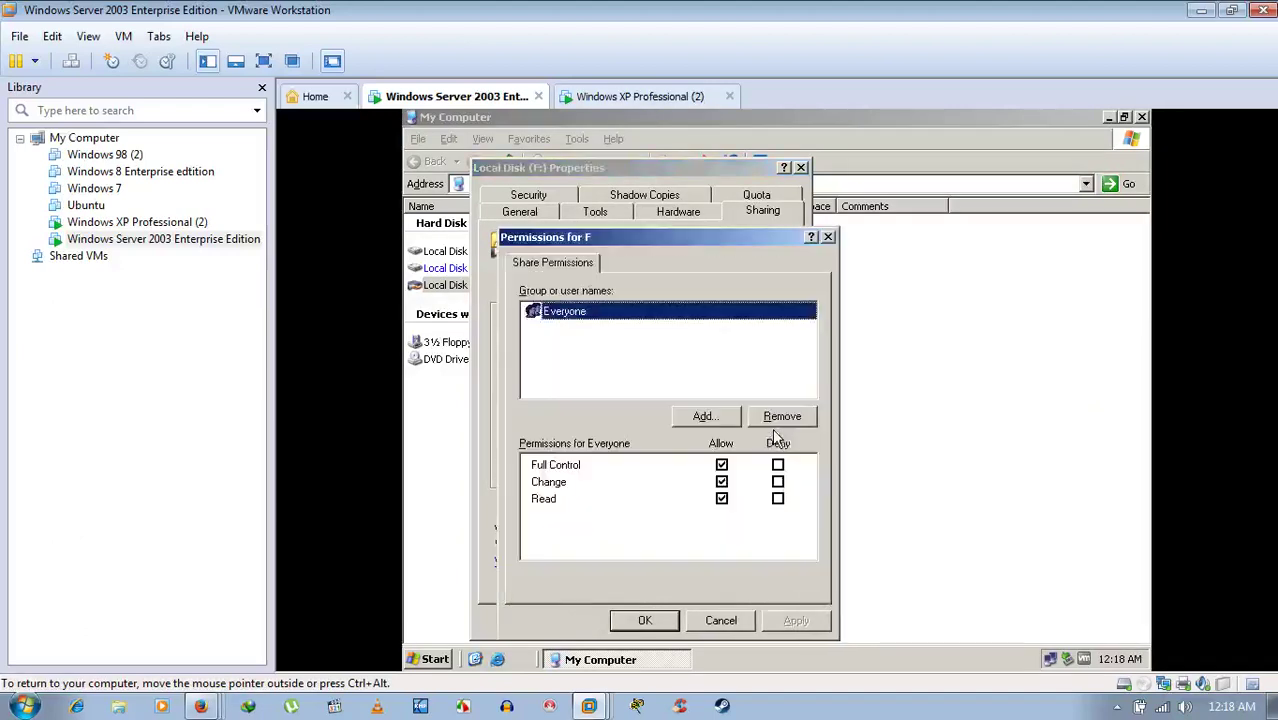
left_click(721, 620)
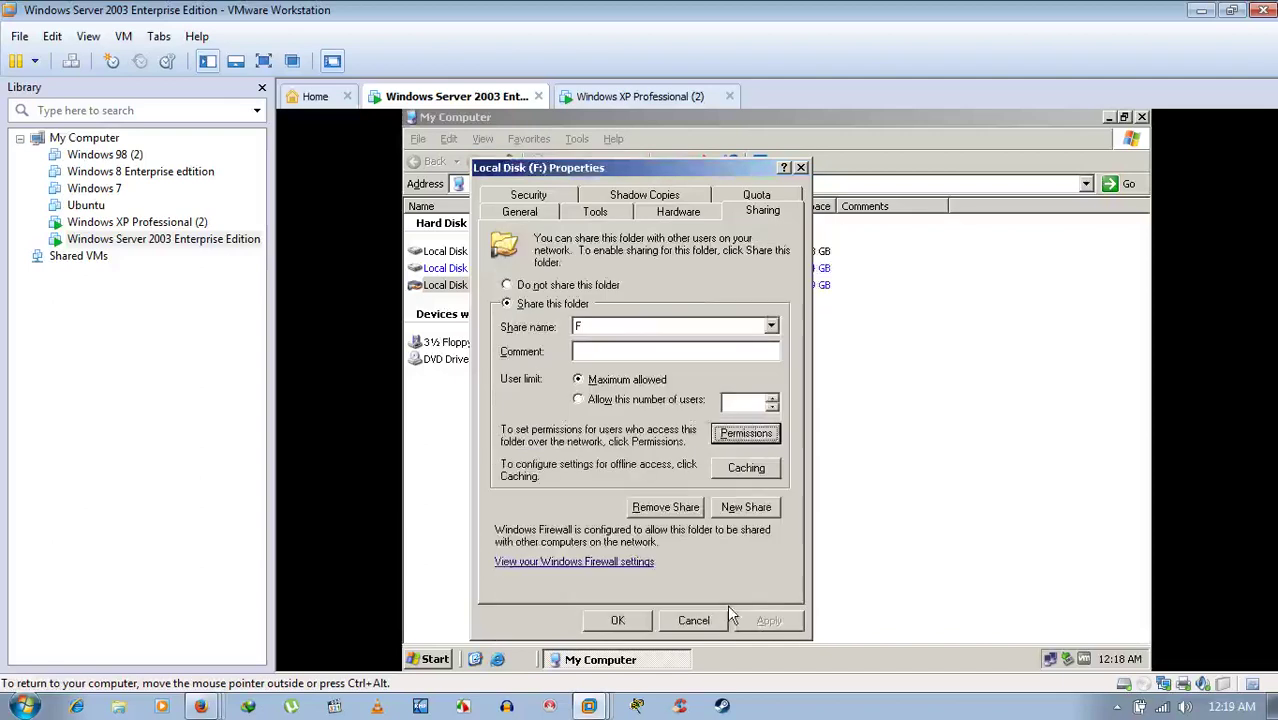
left_click(710, 621)
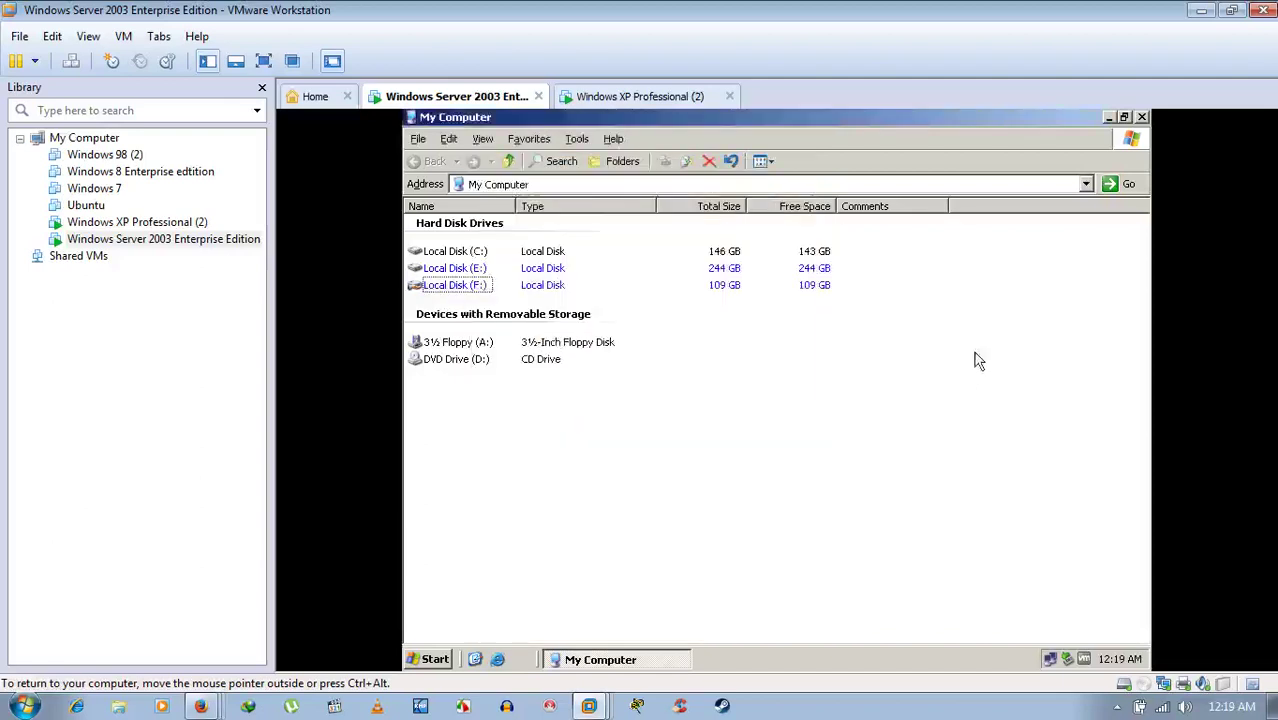
left_click(640, 96)
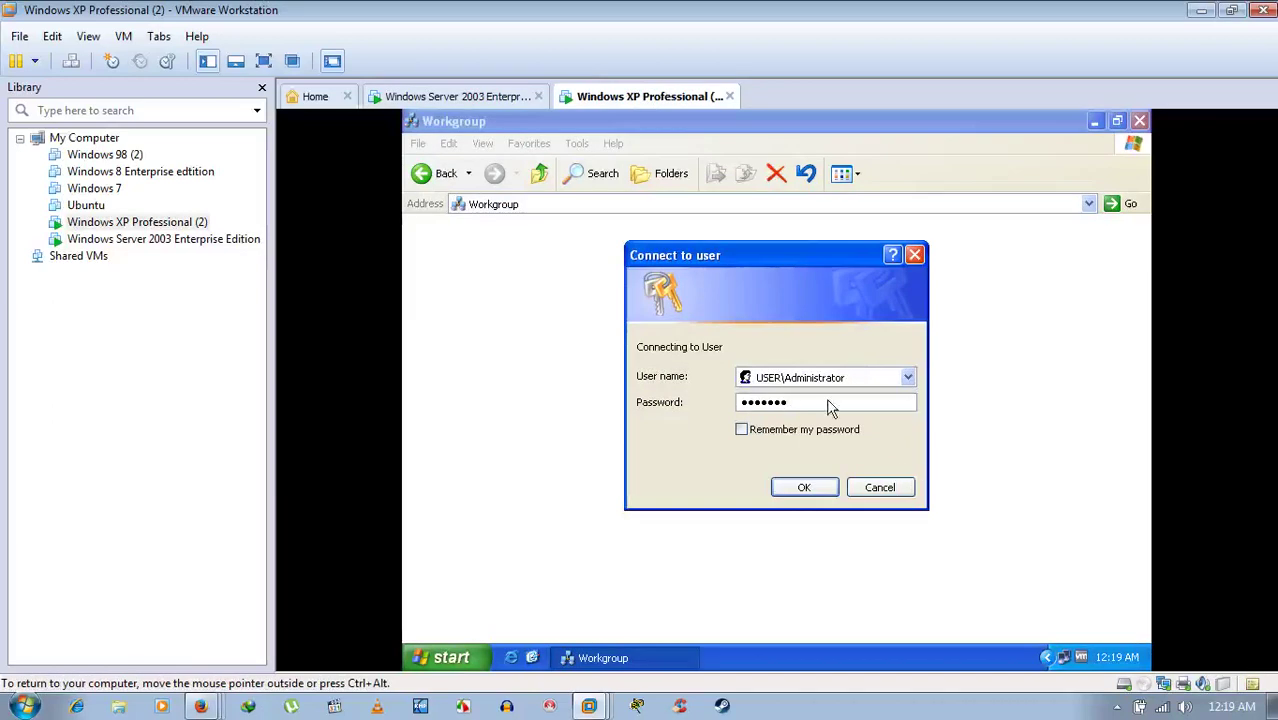
- Erase the password in the XP Connect to User login, keeping USER\Administrator
left_click(828, 401)
left_click_drag(828, 401, 571, 416)
key("BackSpace")
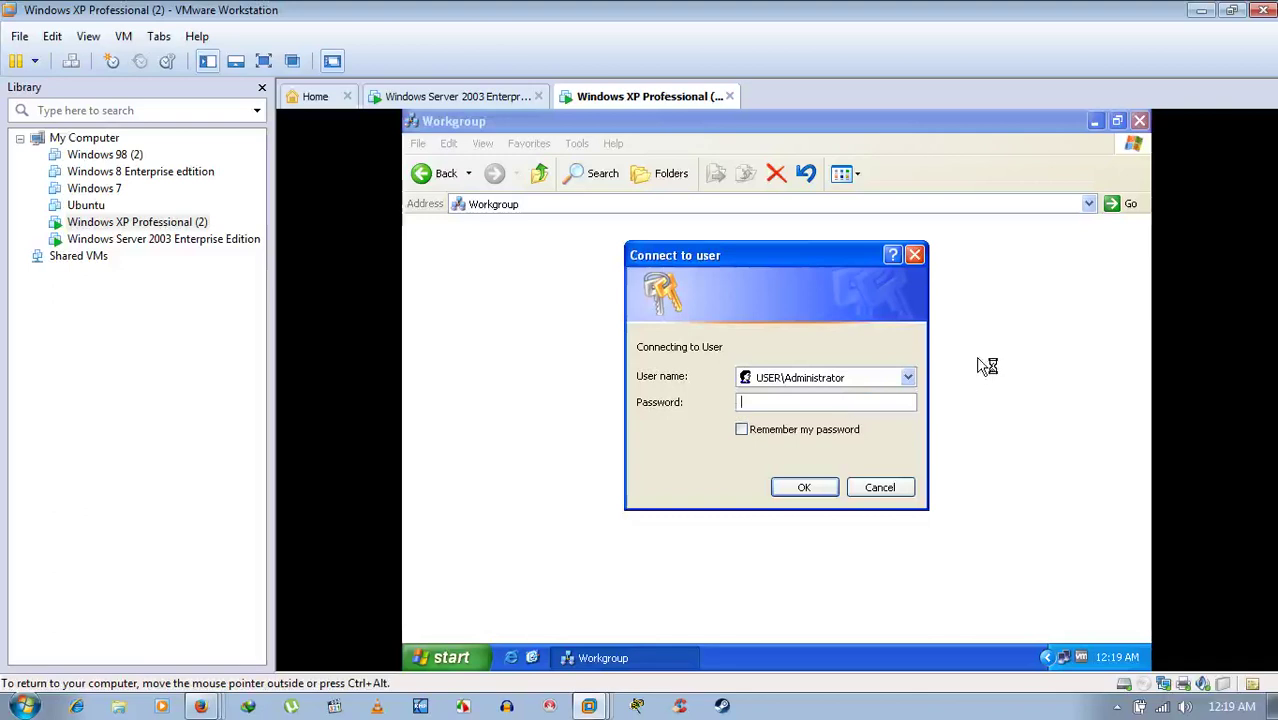
- Retype Administrator as the user name, enter the password and submit the User login
double_click(867, 378)
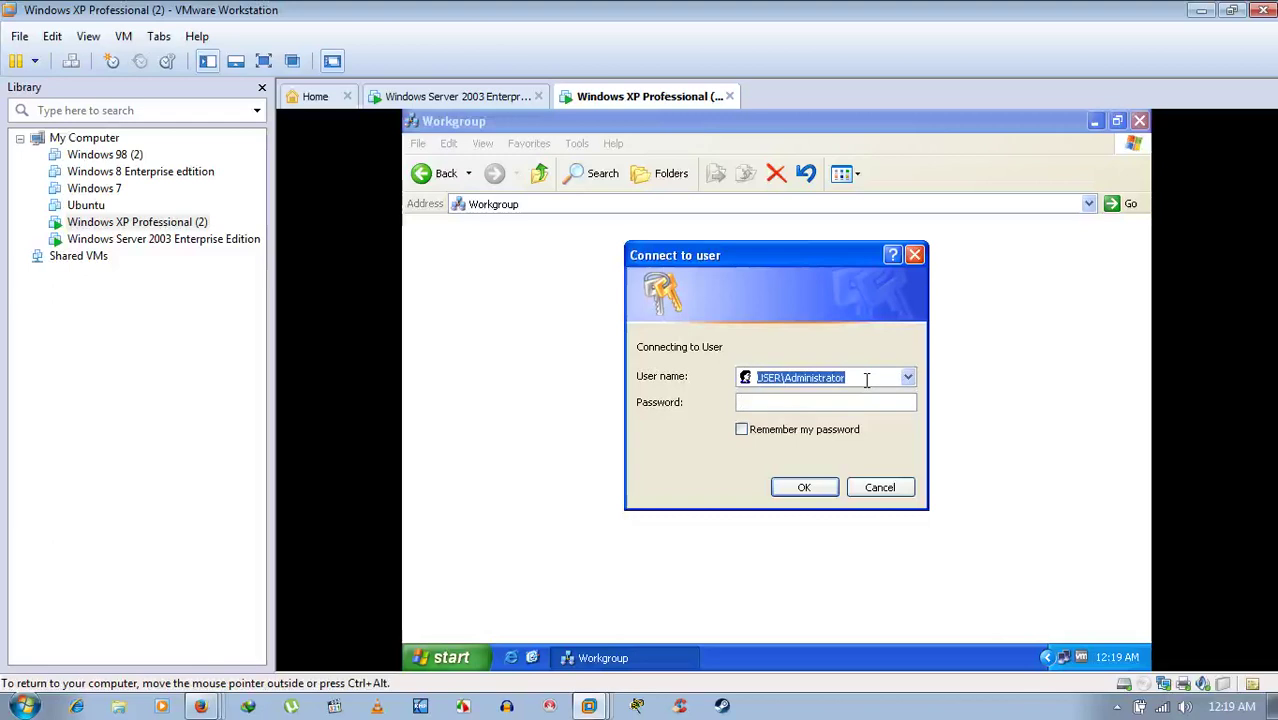
type("A")
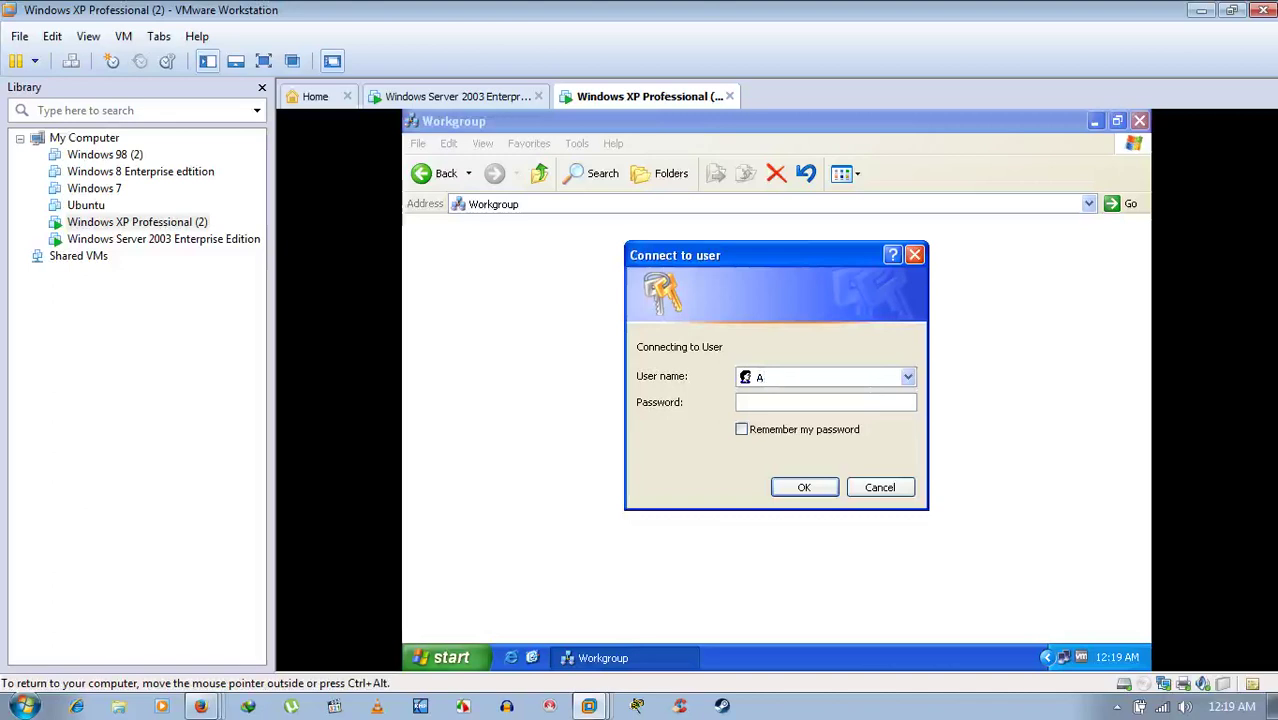
type("dminis")
type("trator")
type("*****")
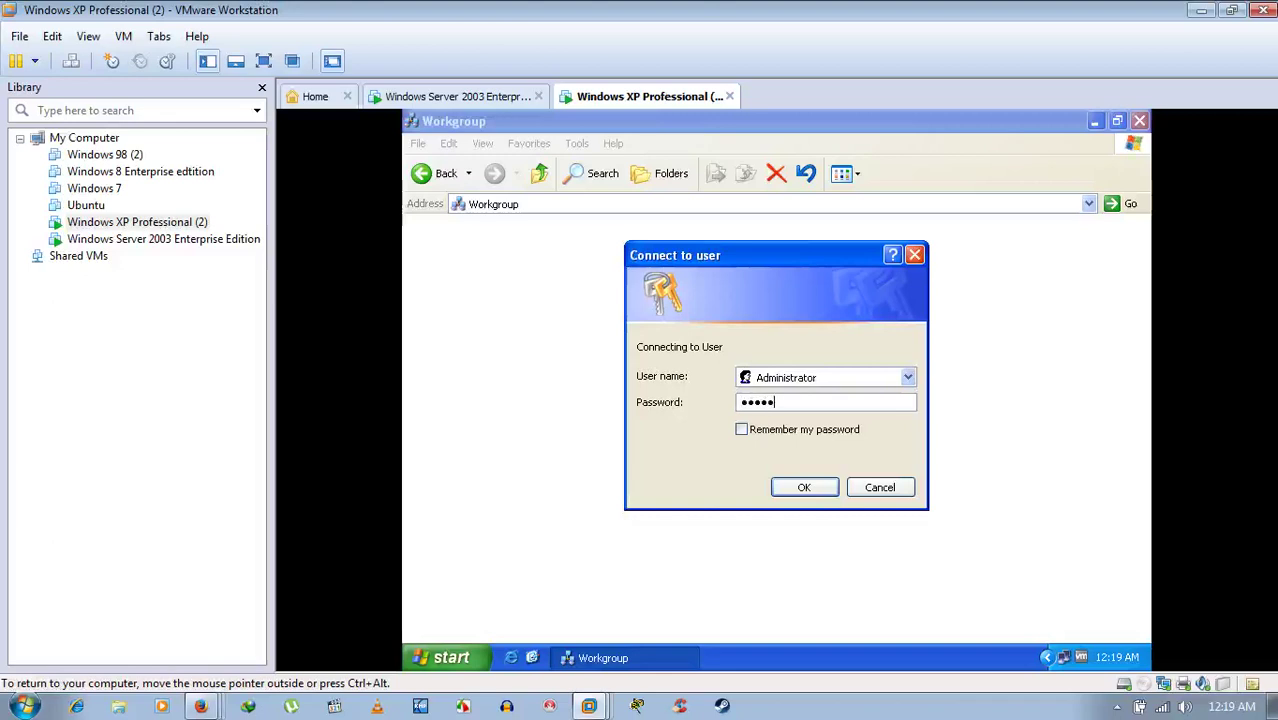
type("***")
key("Return")
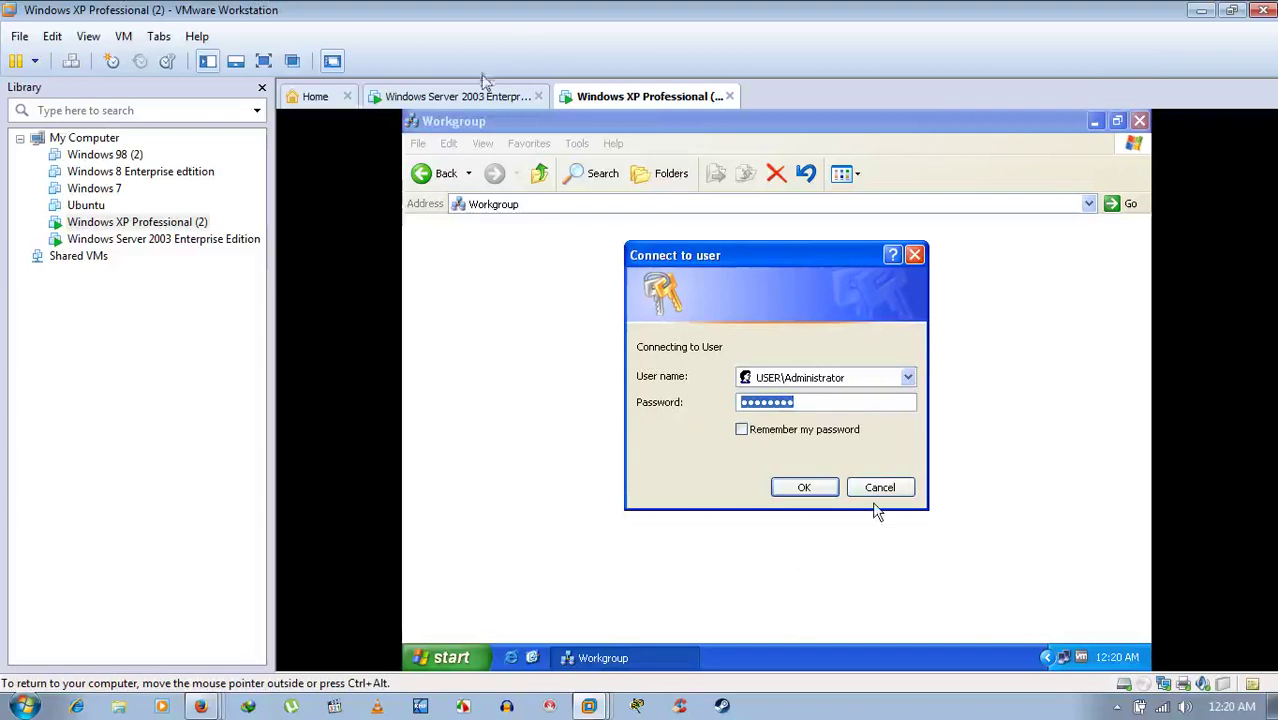
key("Num_Lock")
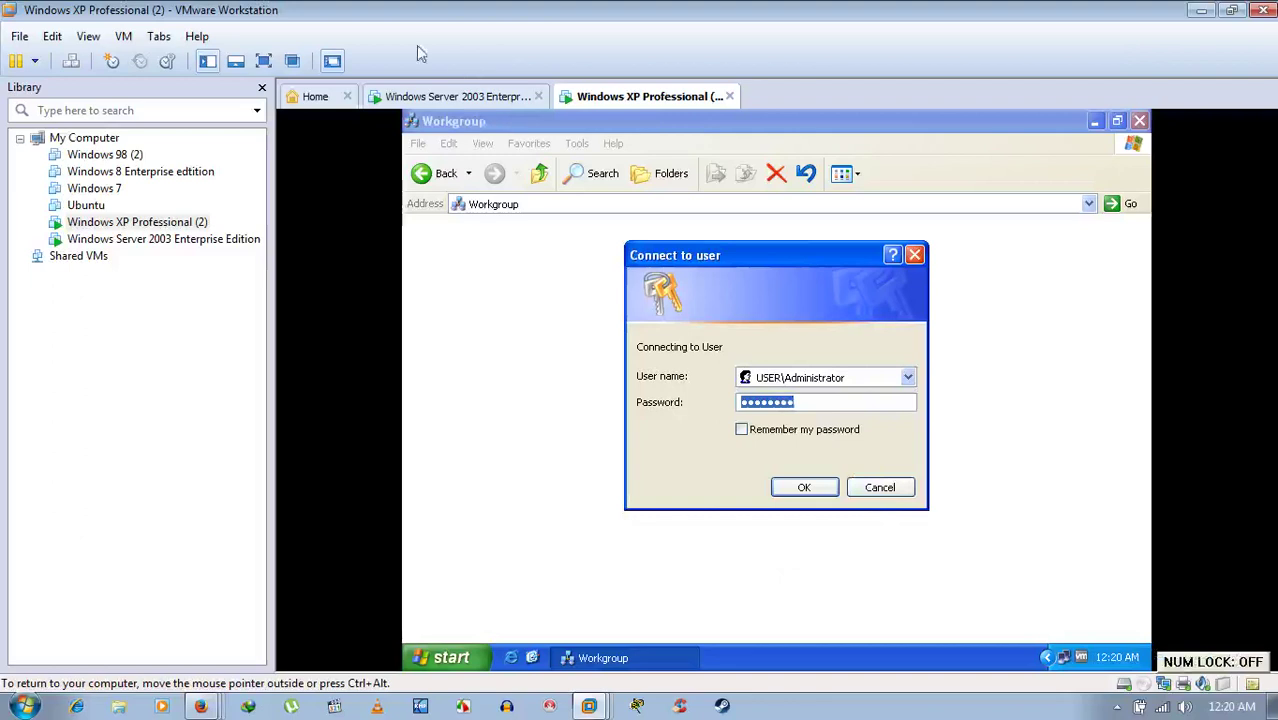
- On Server 2003, review Local Disk (E:) security permissions and cancel without changes
left_click(470, 104)
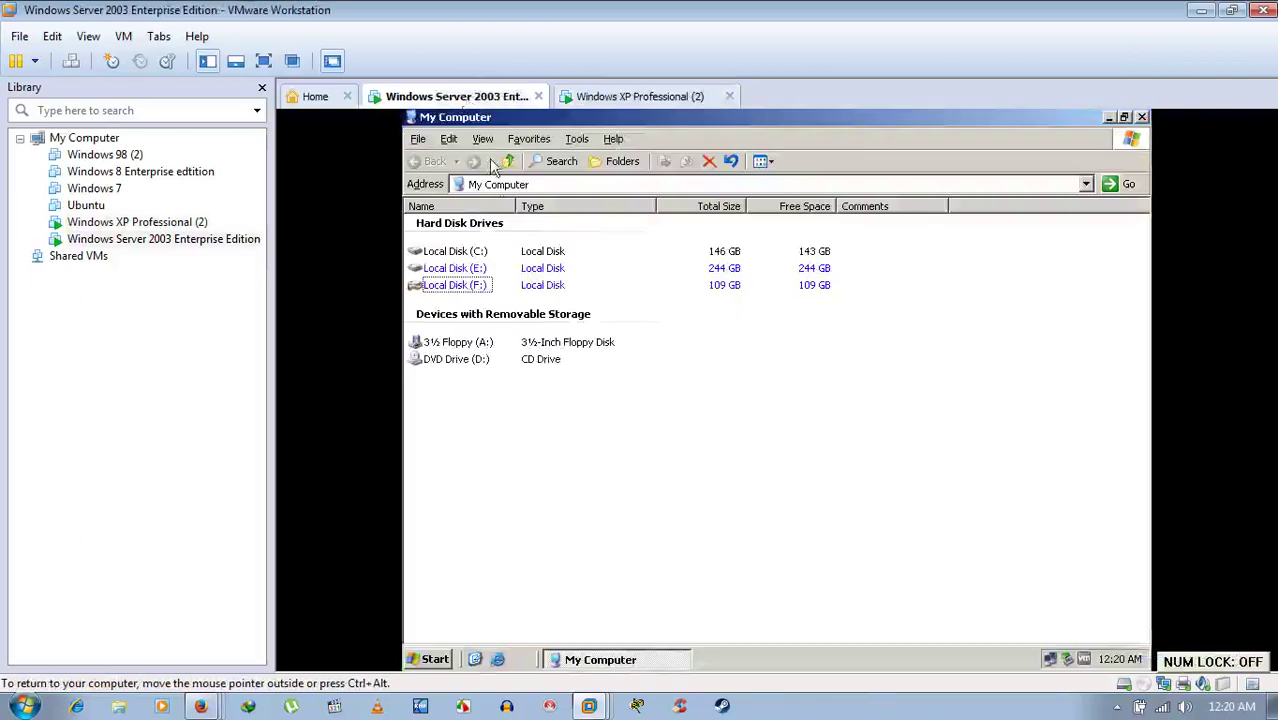
left_click(455, 270)
right_click(457, 272)
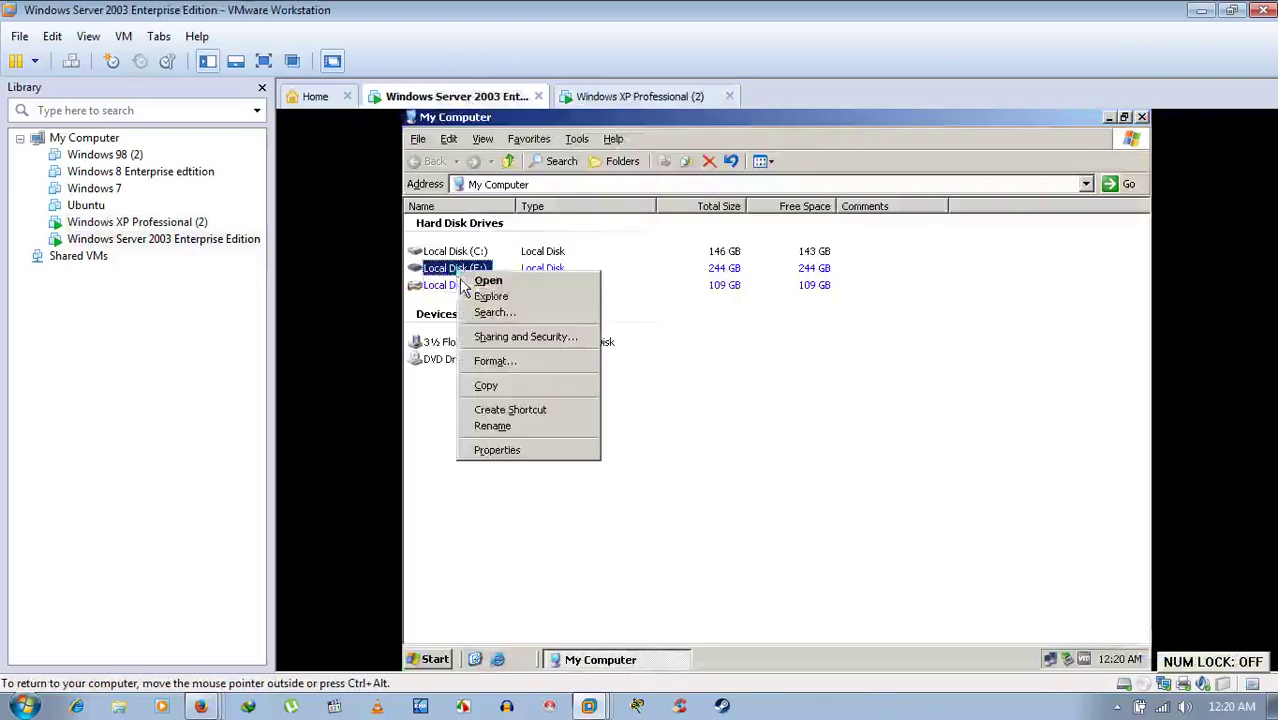
left_click(512, 449)
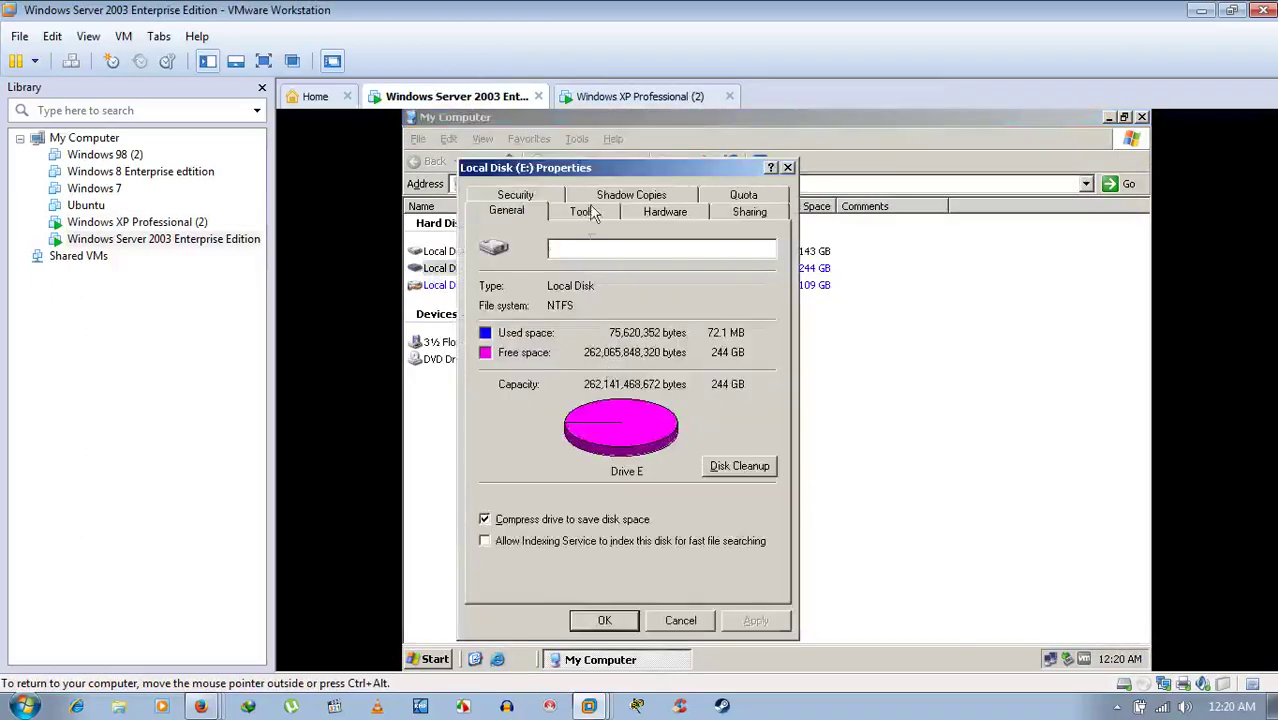
left_click(516, 196)
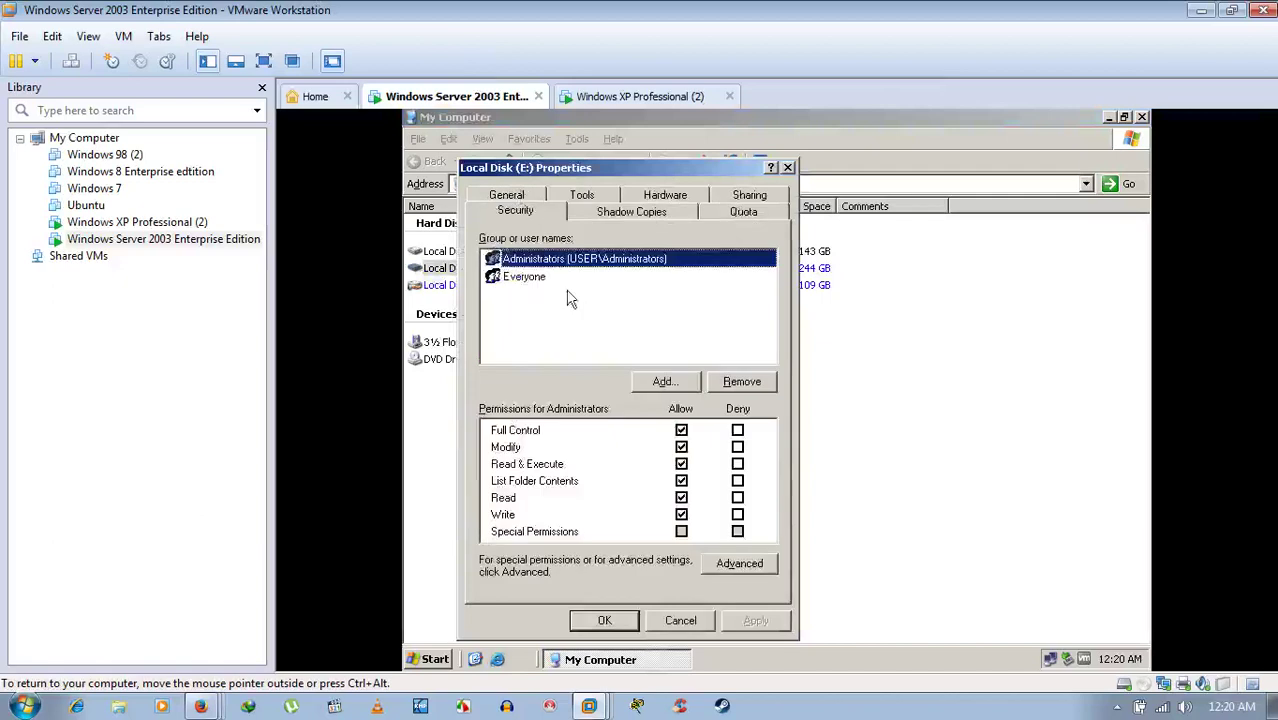
left_click(681, 620)
- Review drive C: permissions for Everyone and Administrators, then close My Computer
left_click(460, 253)
right_click(457, 250)
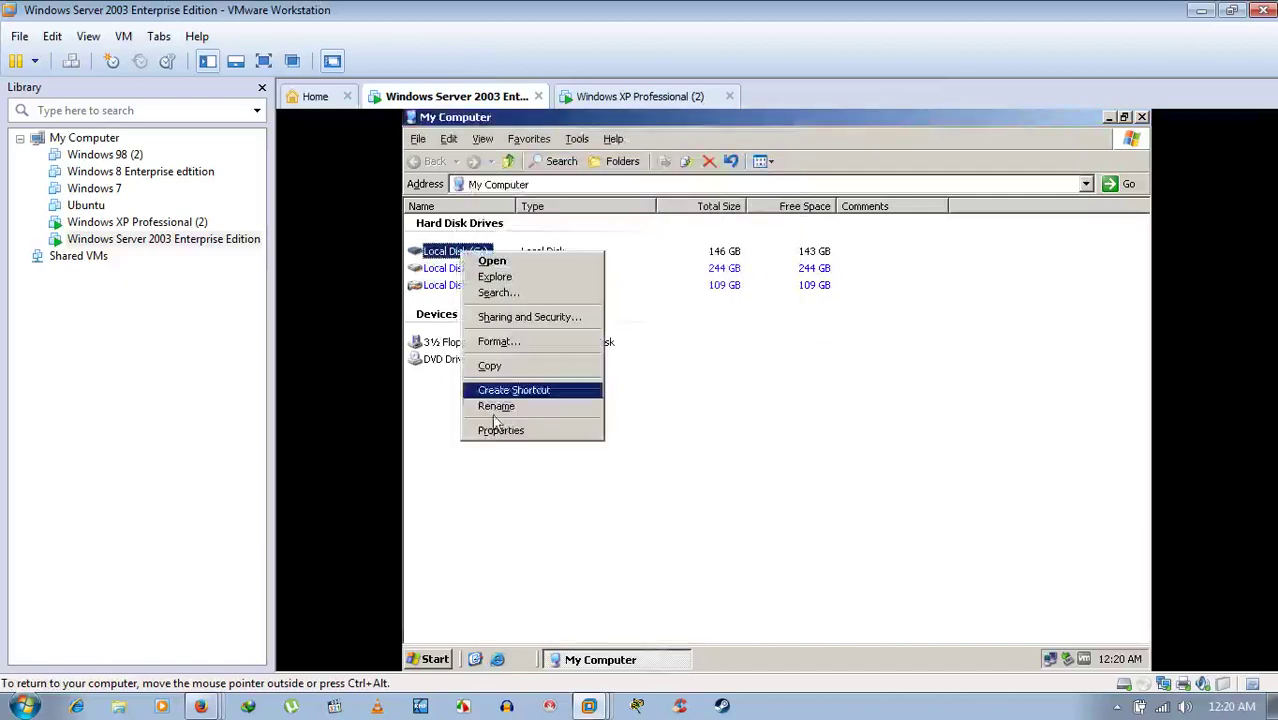
left_click(498, 438)
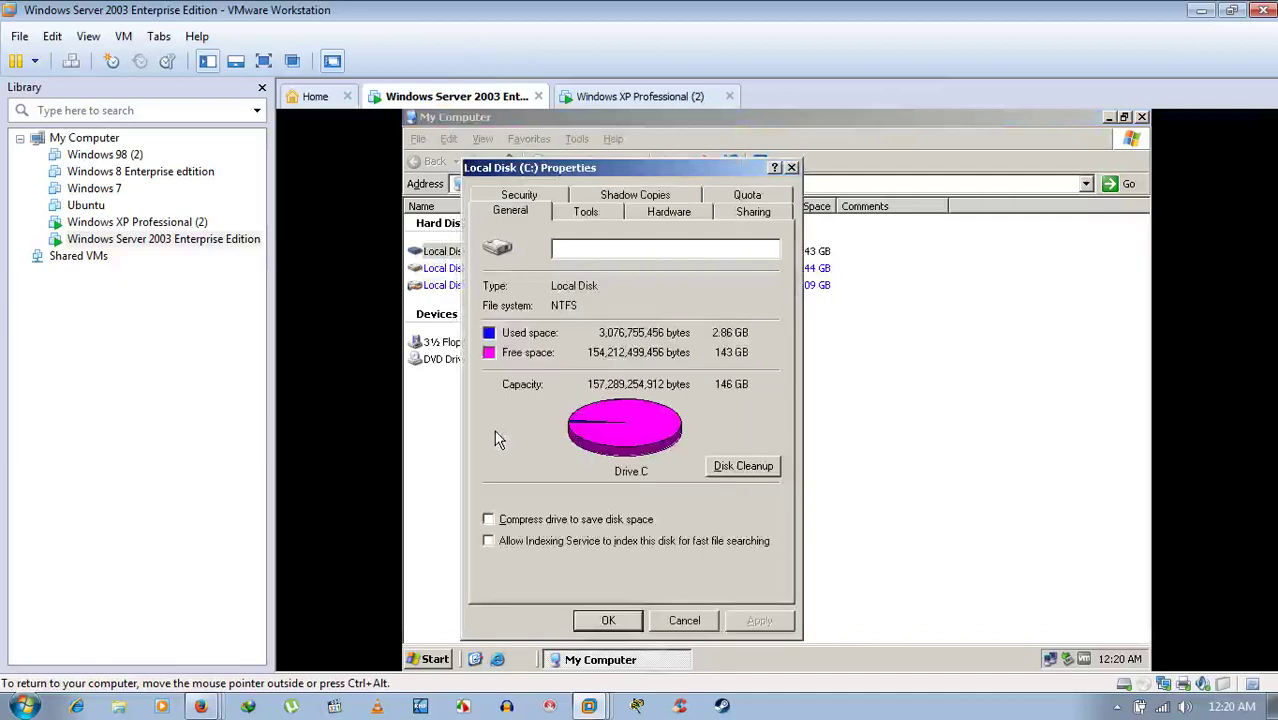
left_click(520, 196)
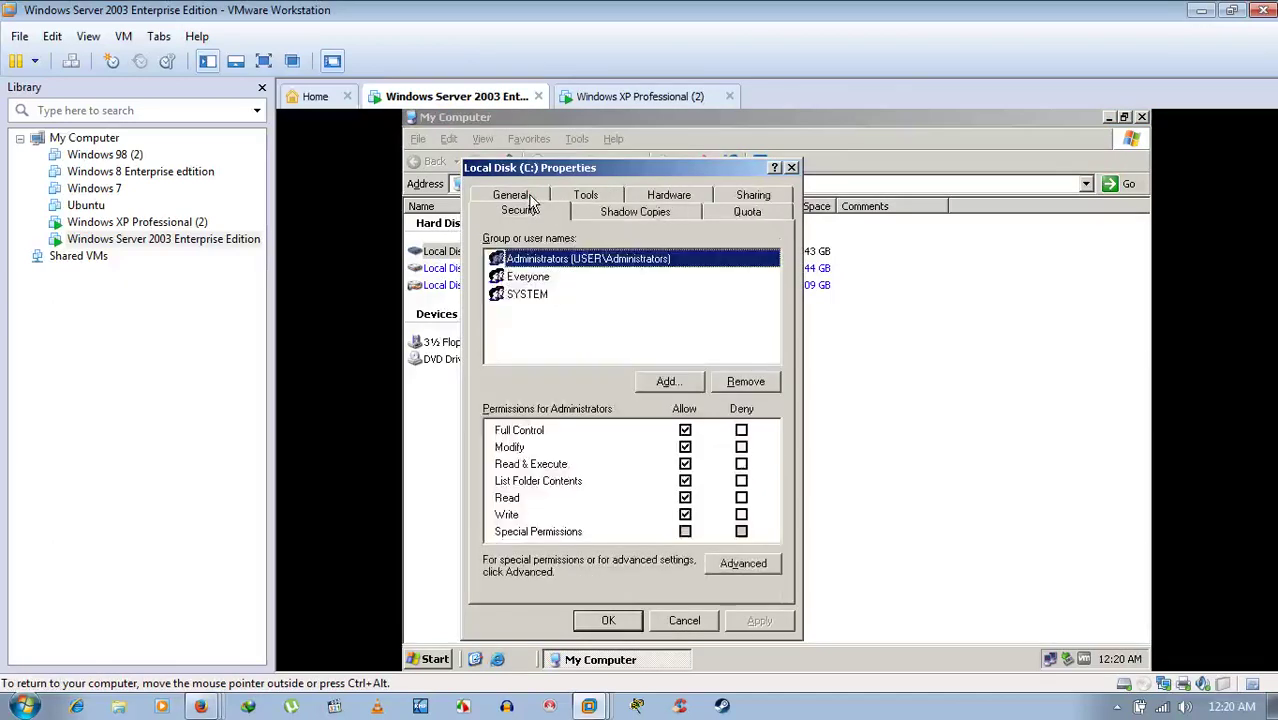
left_click(508, 278)
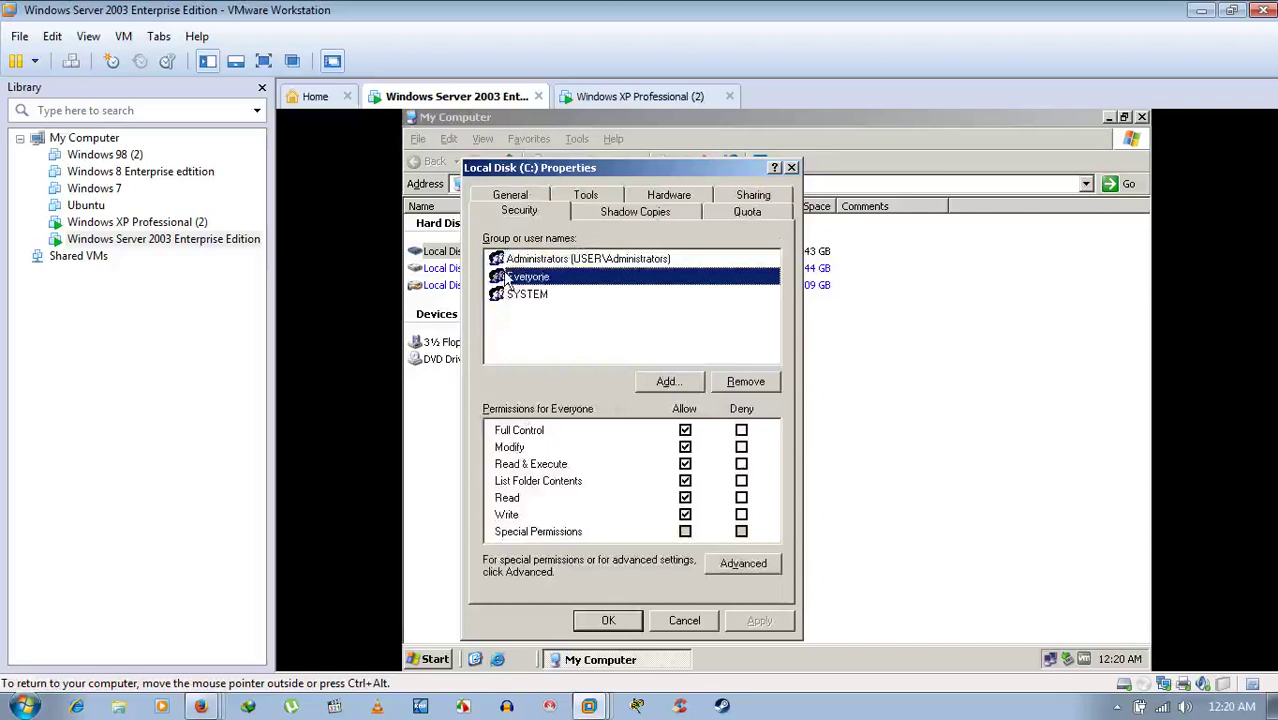
left_click(540, 260)
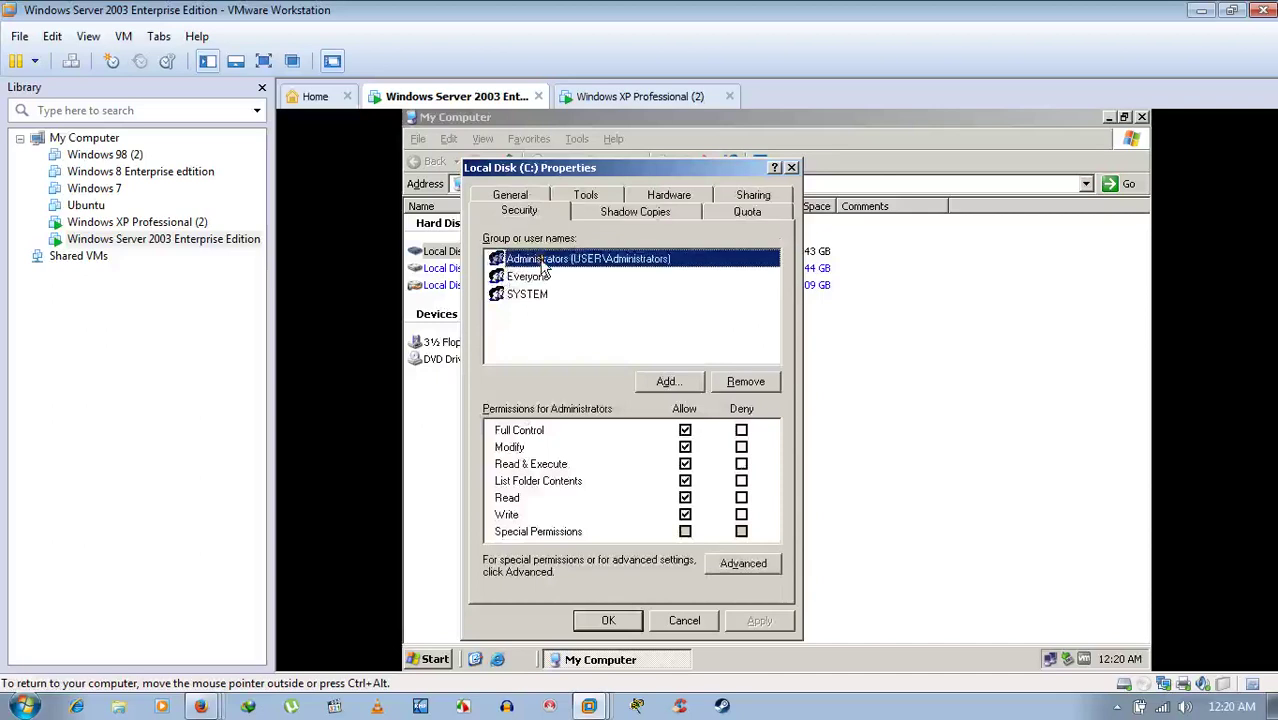
left_click(684, 621)
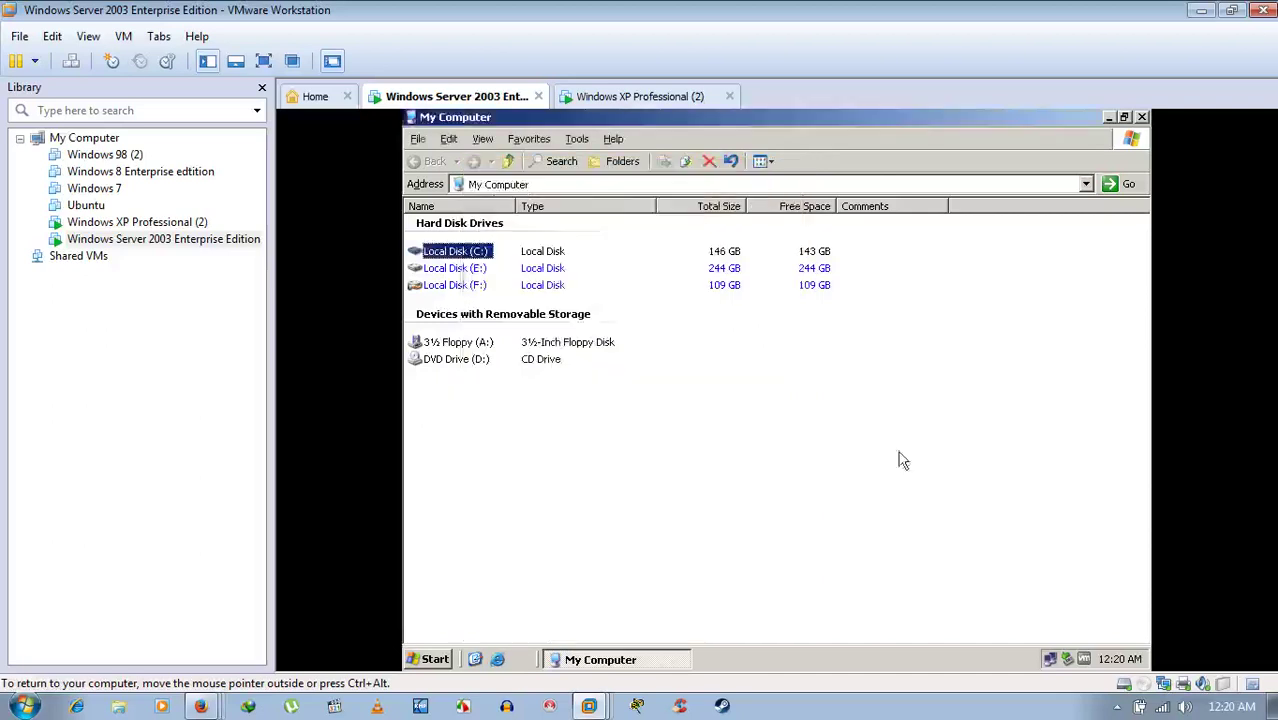
left_click(1142, 118)
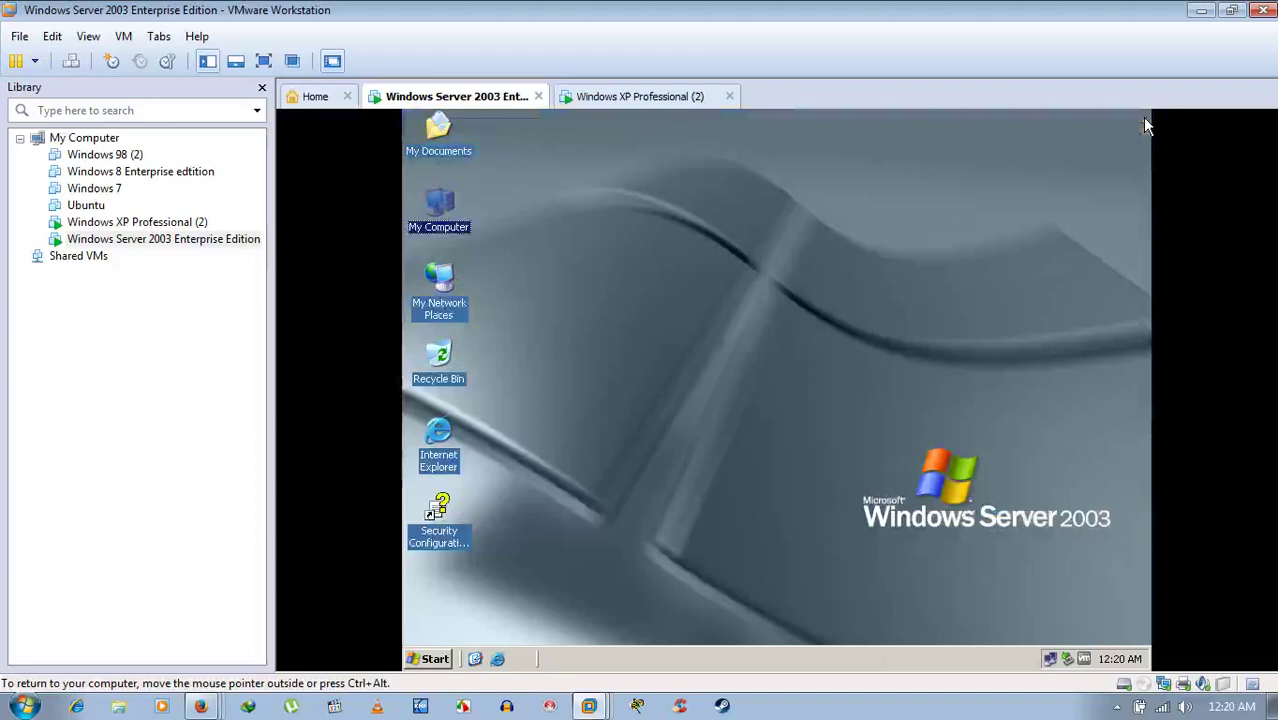
- Review the Server 2003 Windows Firewall Exceptions and Advanced settings, cancelling without changes
left_click(619, 354)
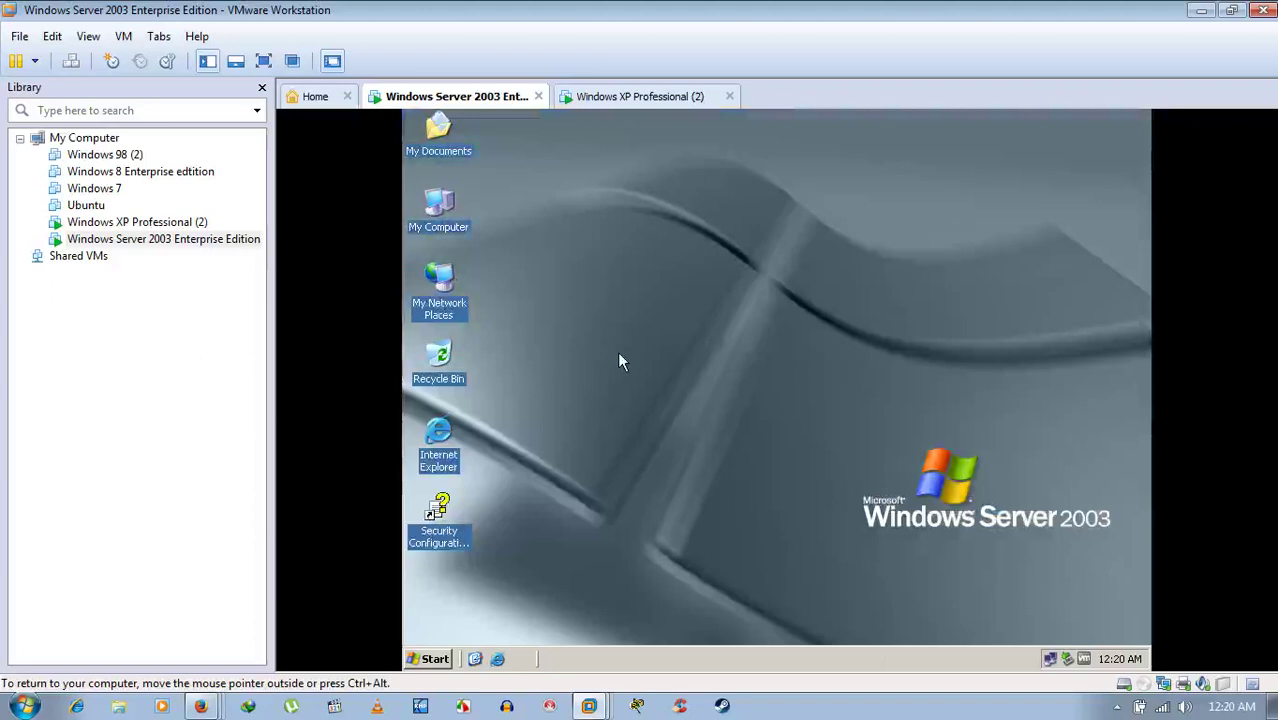
right_click(1050, 662)
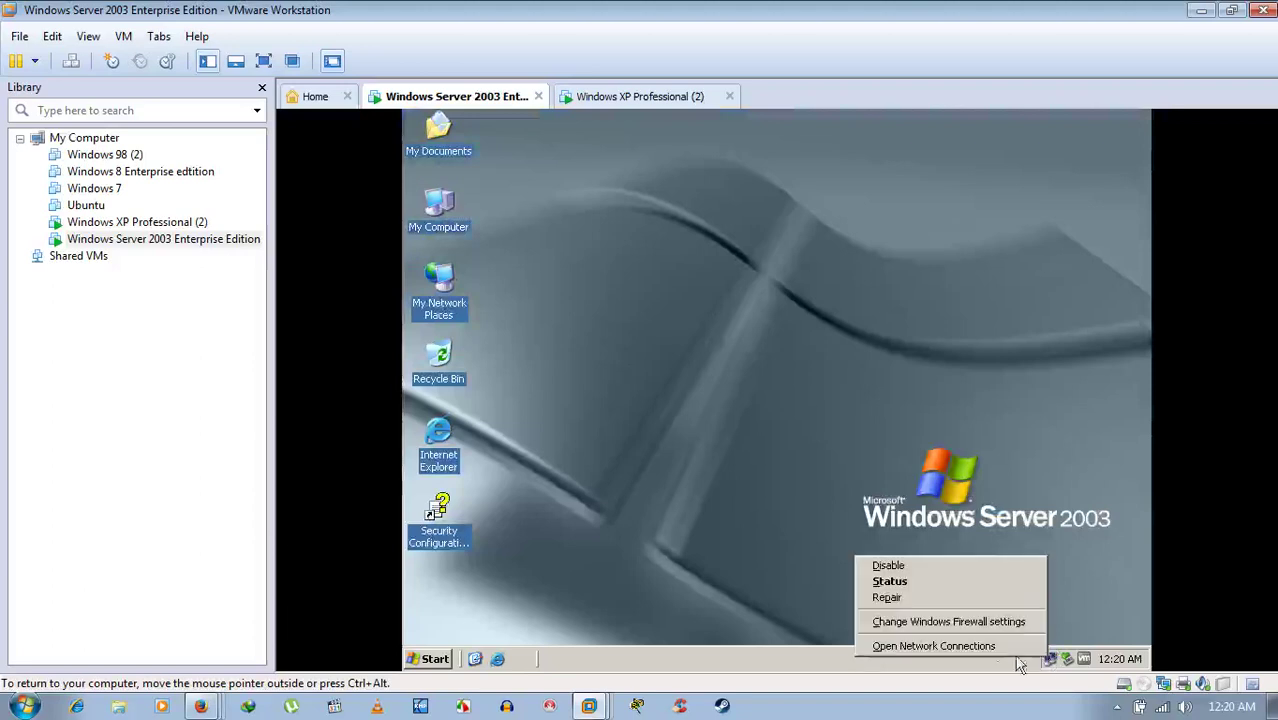
left_click(1010, 620)
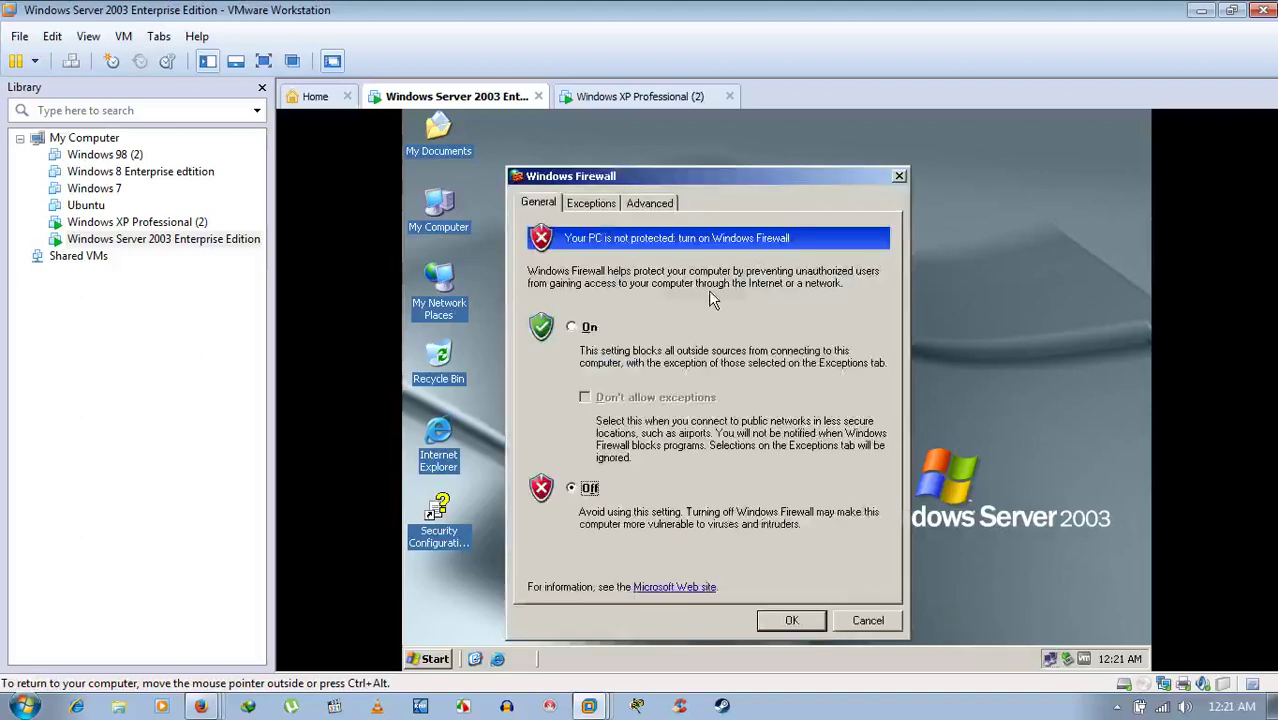
left_click(601, 204)
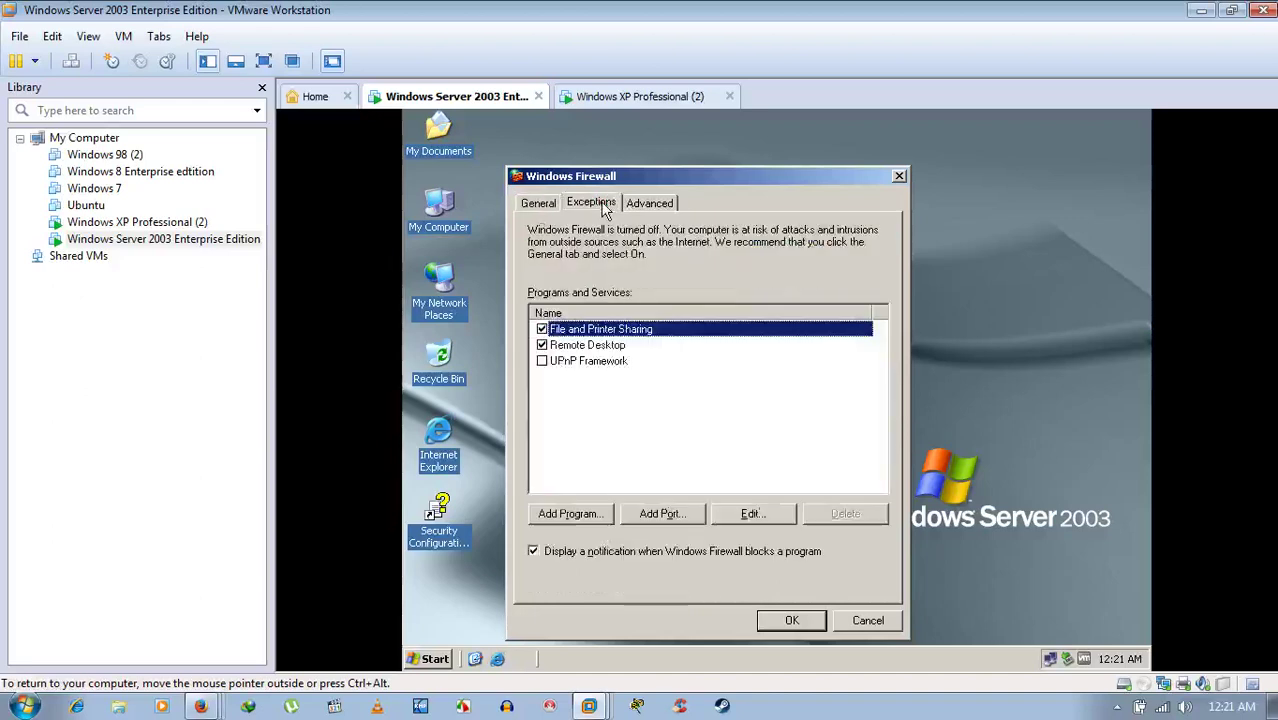
left_click(660, 206)
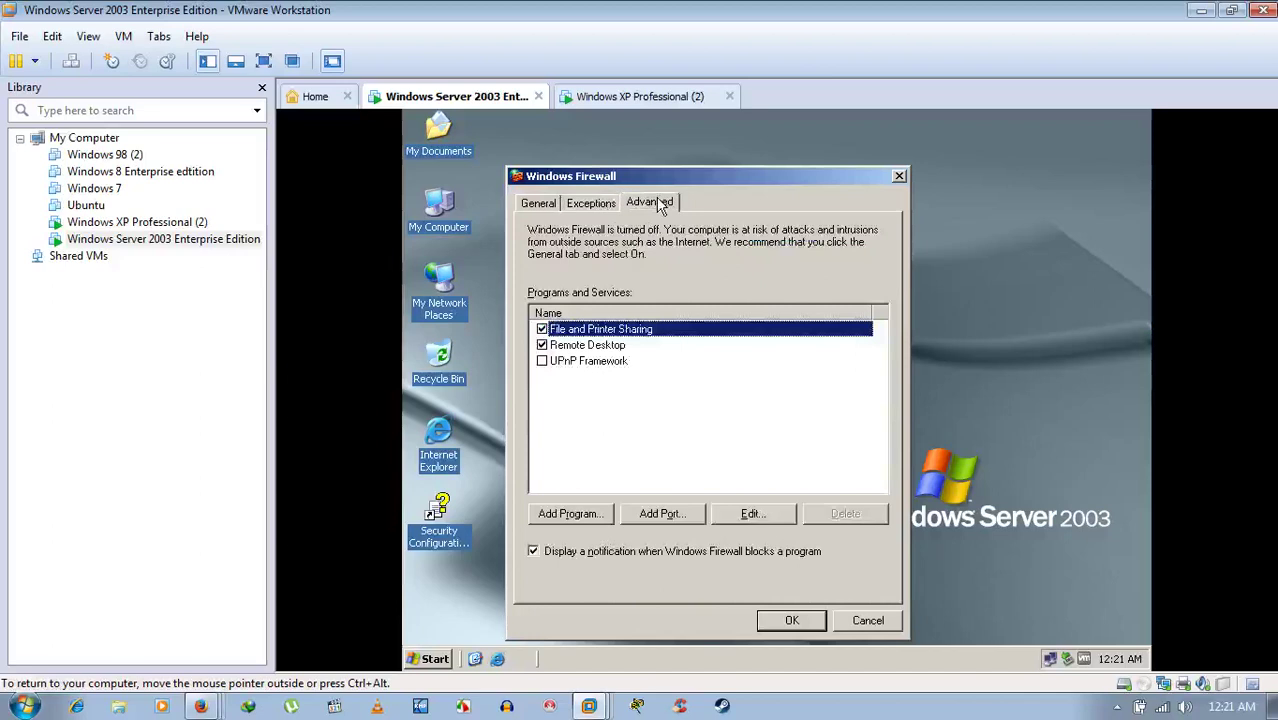
left_click(866, 621)
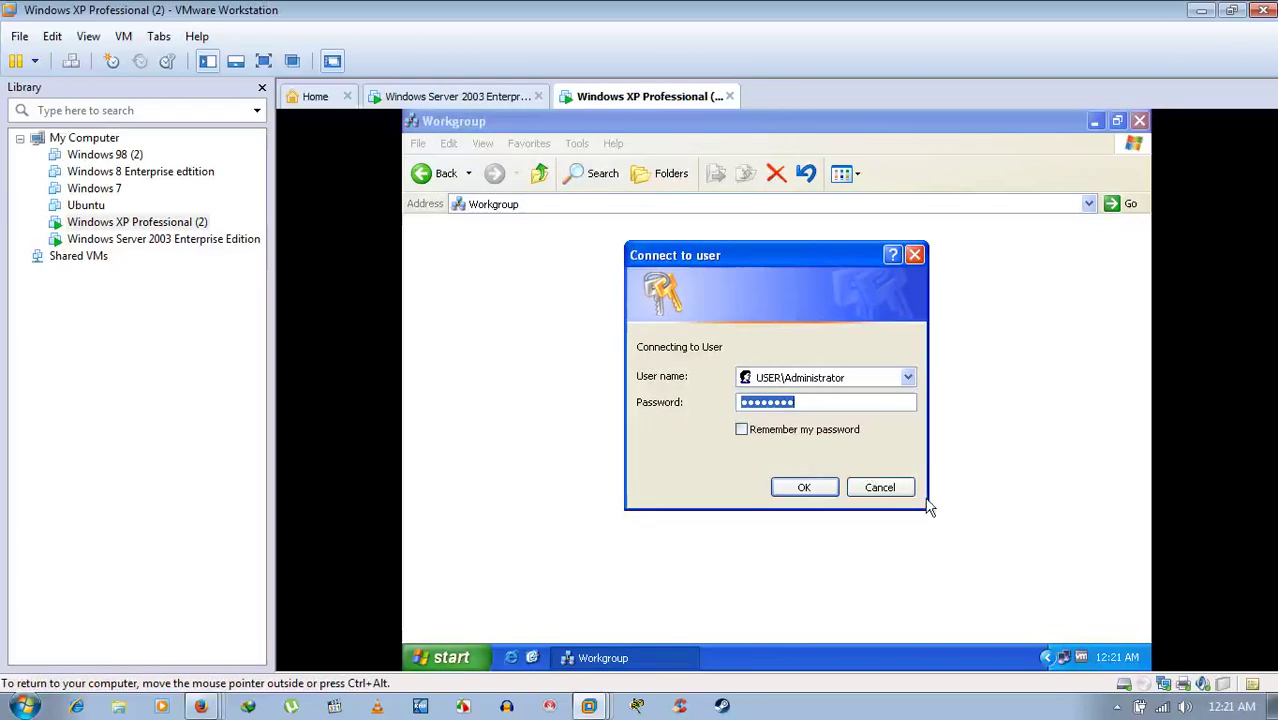
- Cancel the XP Connect to User login and bring up System Properties with Win+Pause
left_click(873, 495)
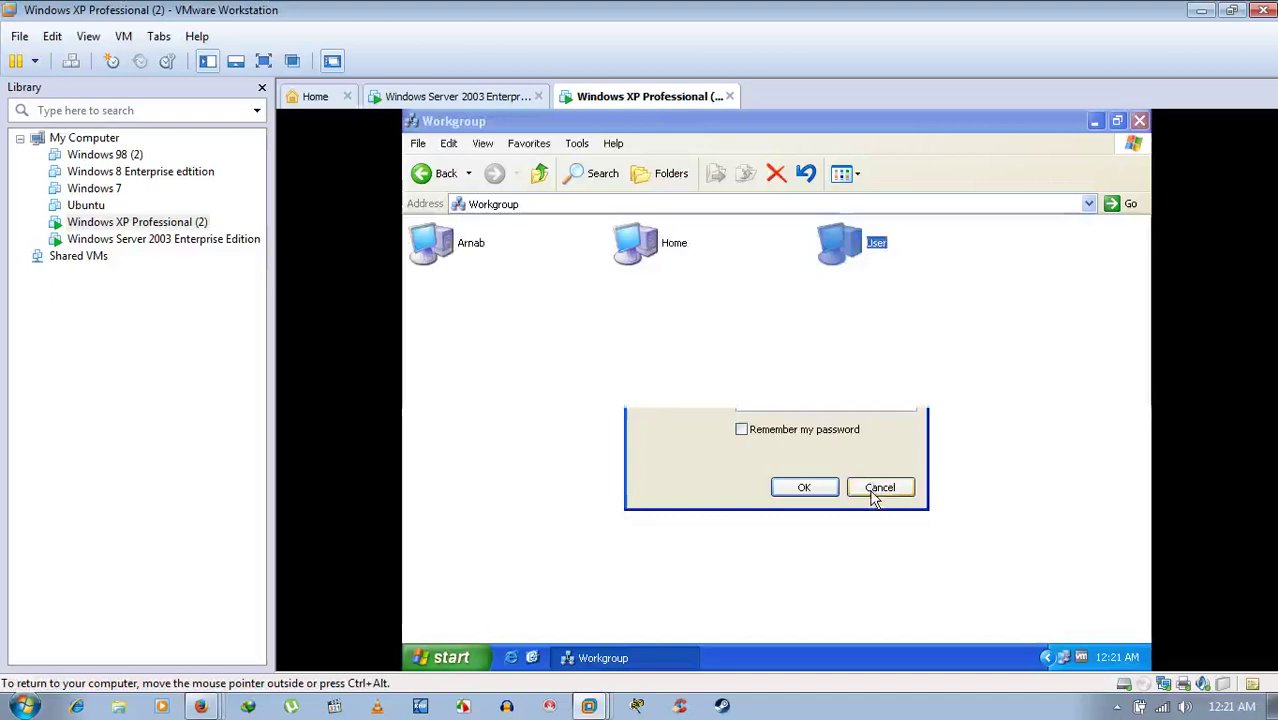
left_click(942, 367)
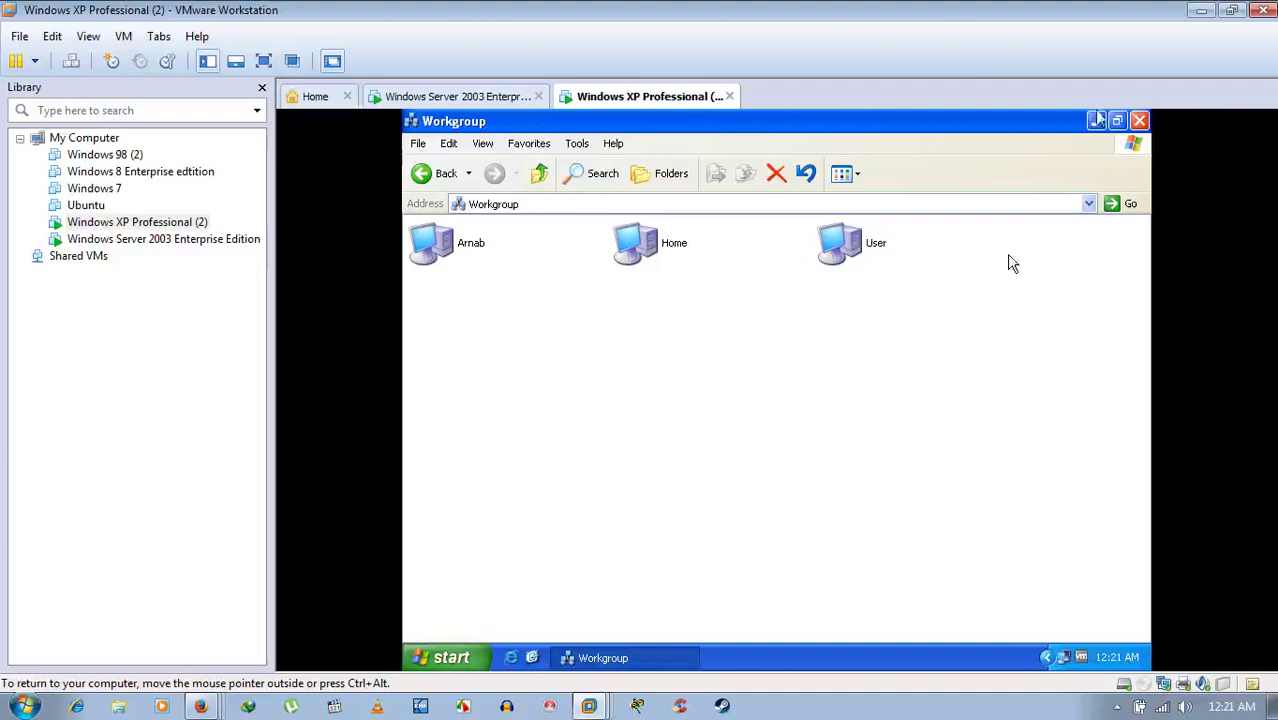
key("Num_Lock")
key("super+Pause")
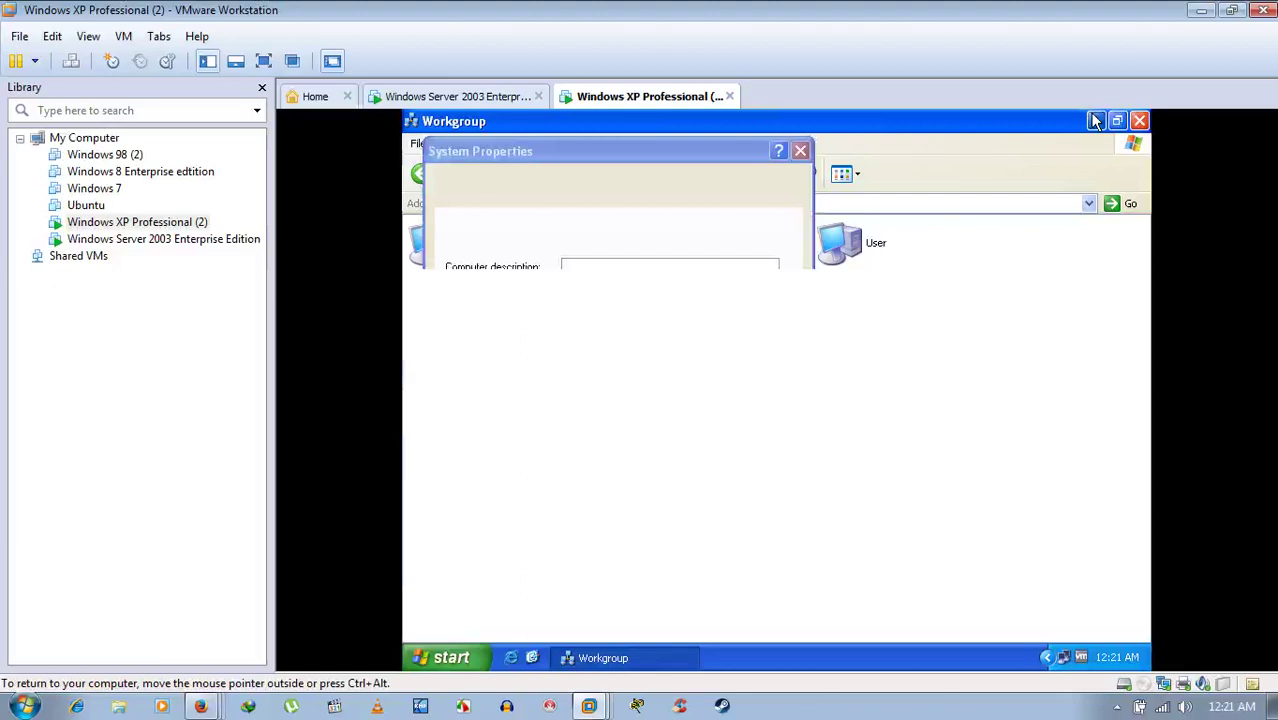
- Clear the XP desktop by minimizing Workgroup and cancelling System Properties, then browse the Start menu
left_click(1095, 120)
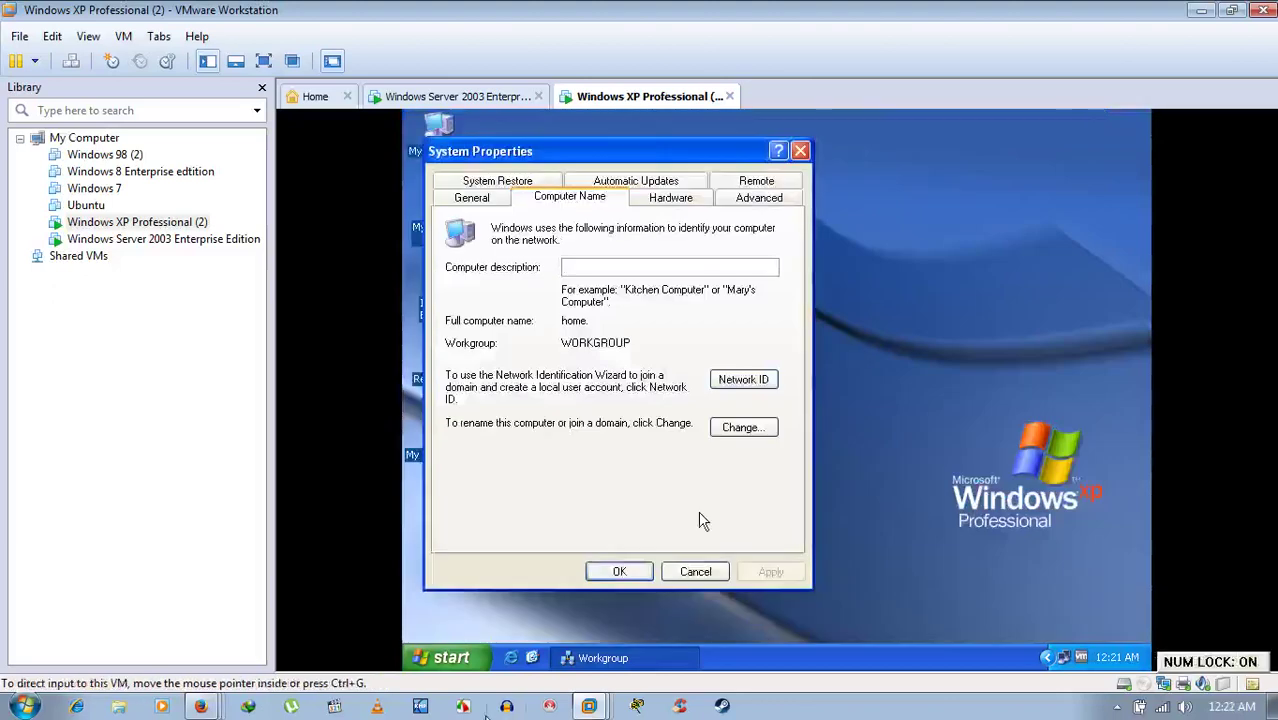
left_click(692, 568)
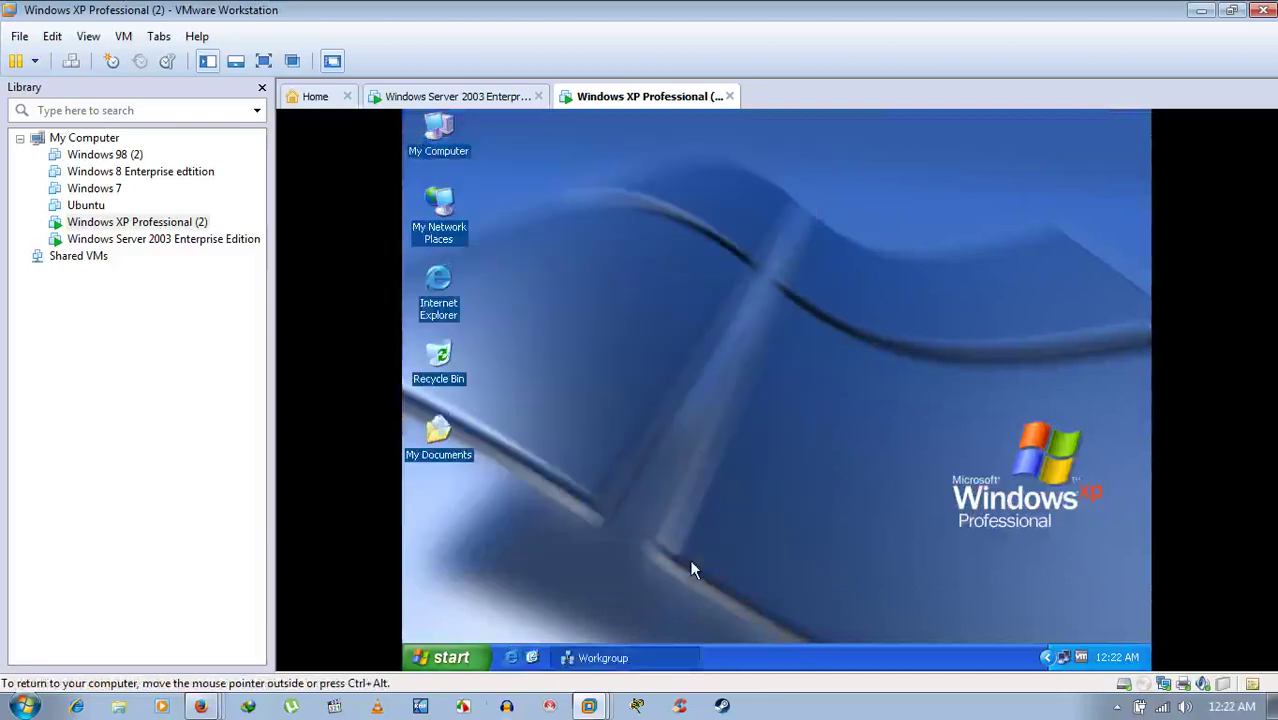
left_click(443, 658)
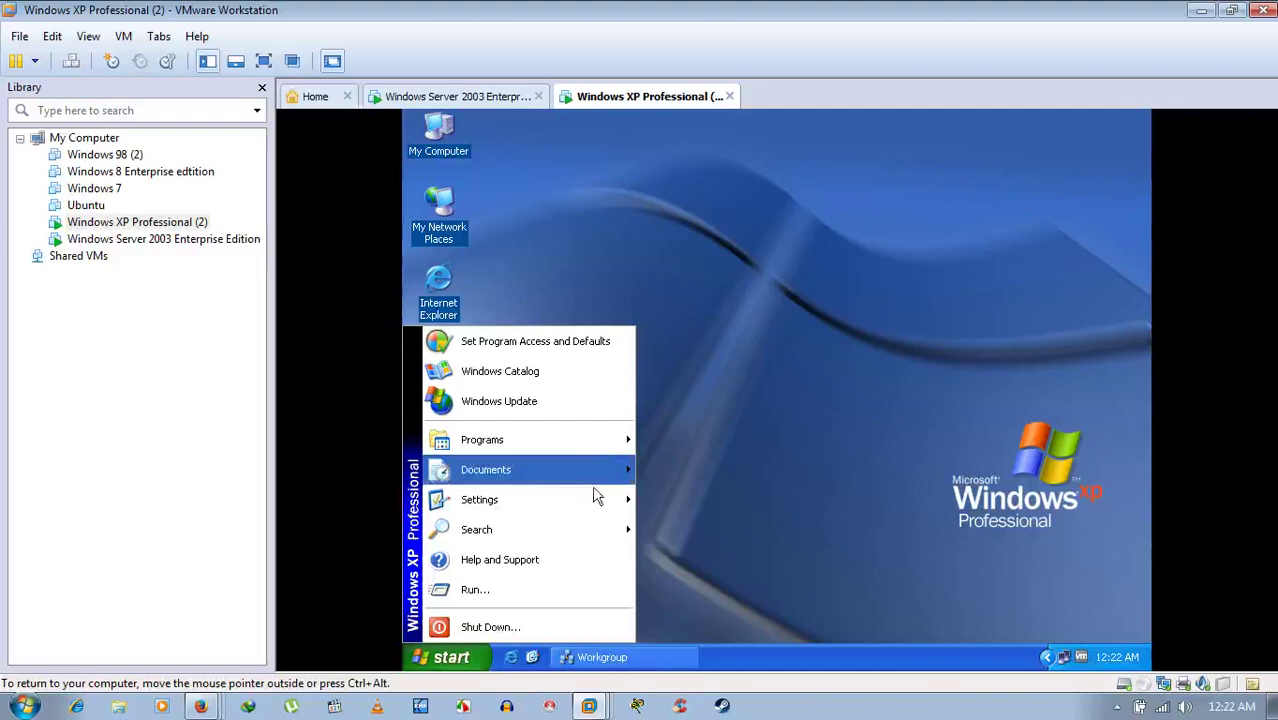
mouse_move(585, 510)
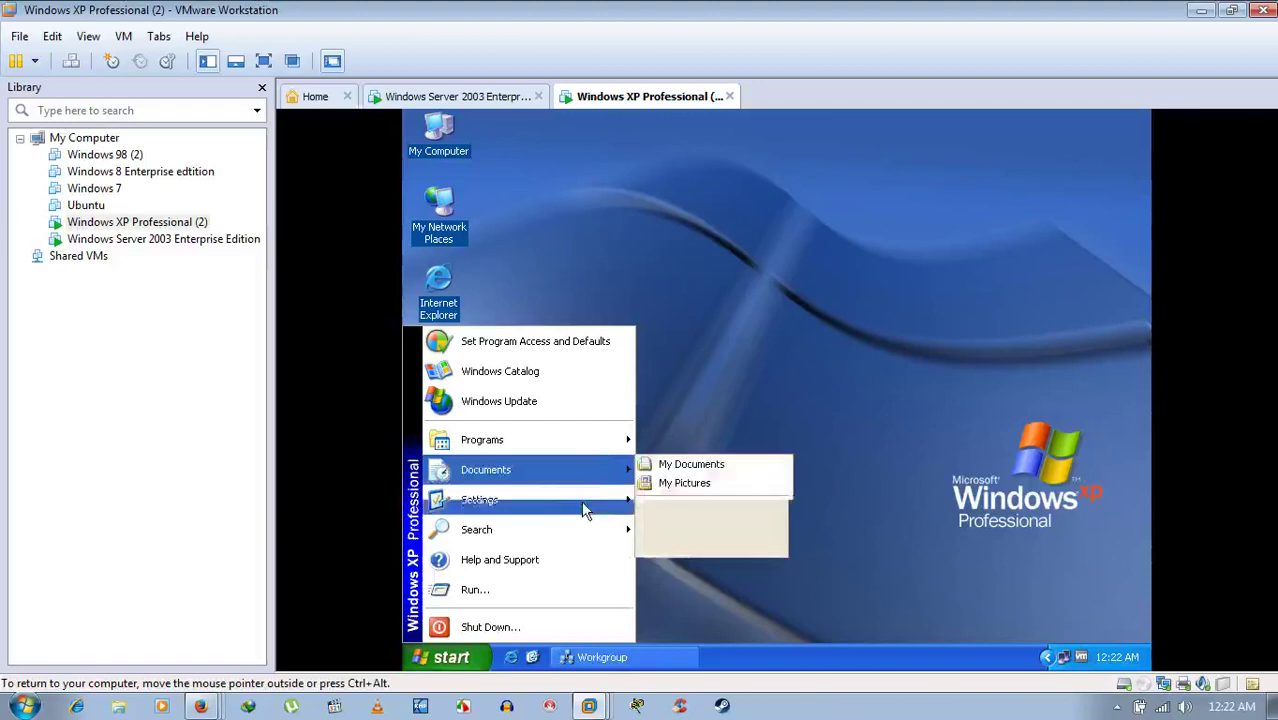
key("Escape")
key("Escape")
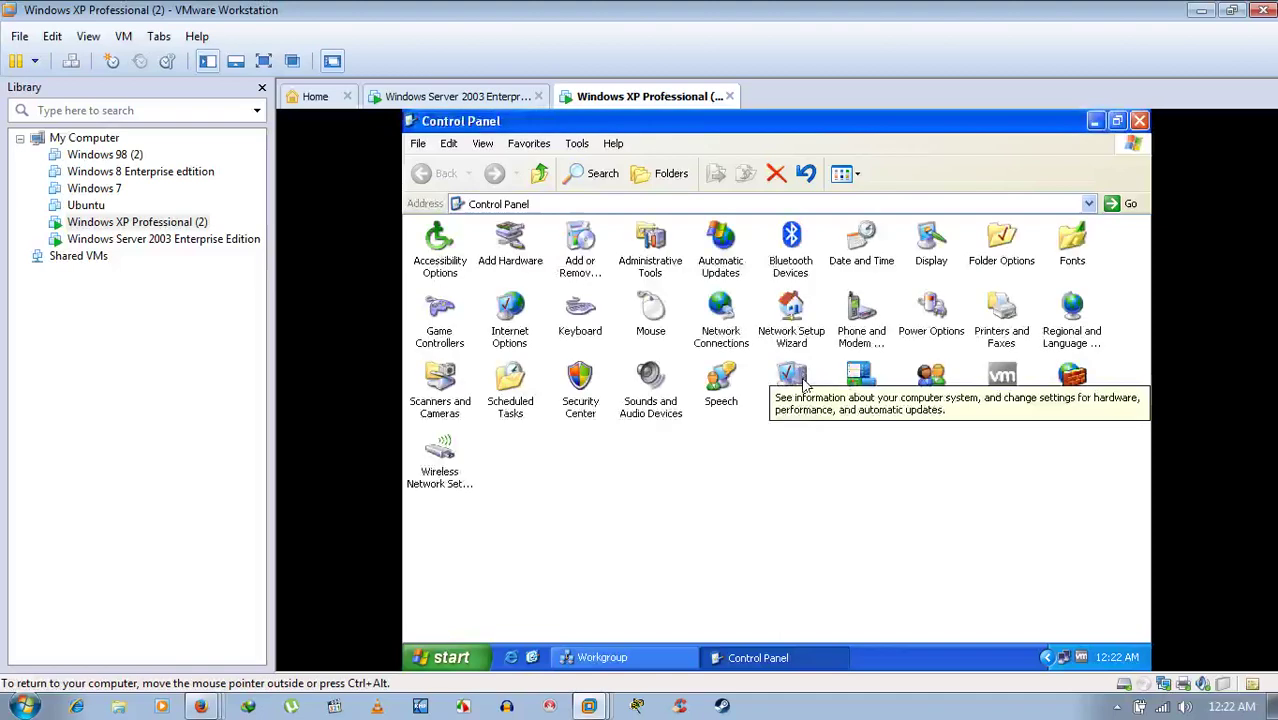
double_click(932, 385)
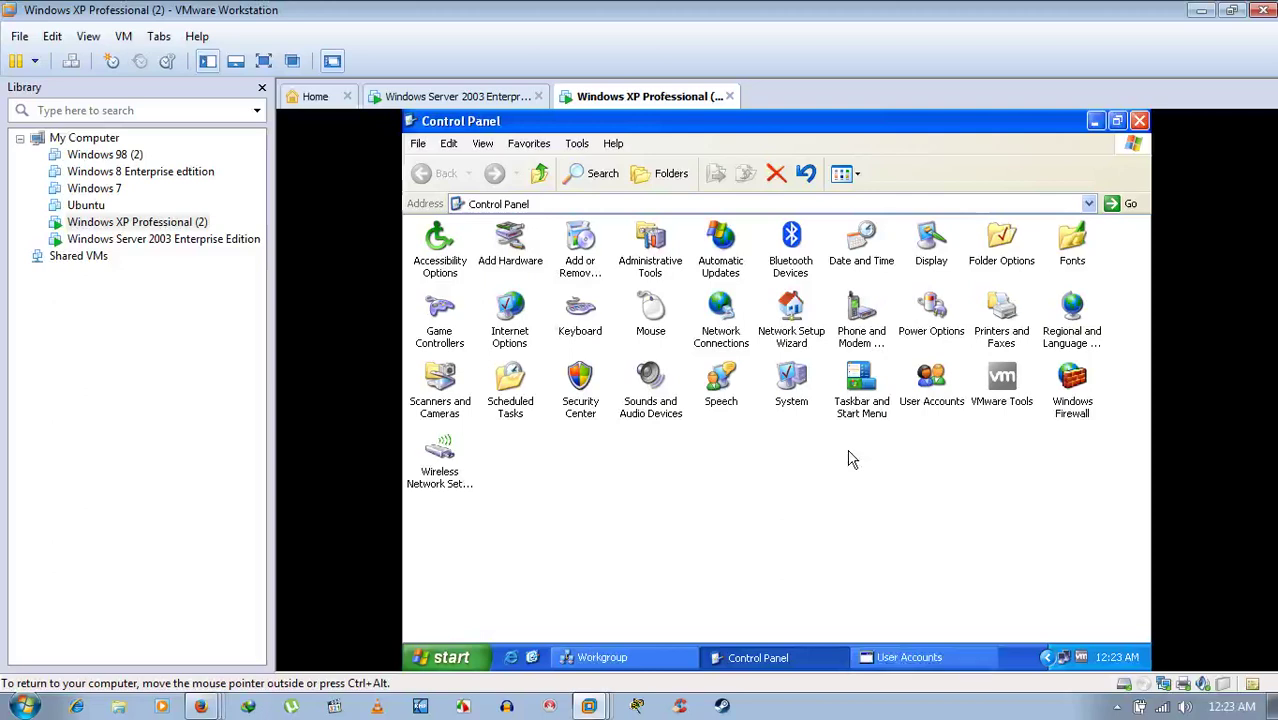
left_click(896, 662)
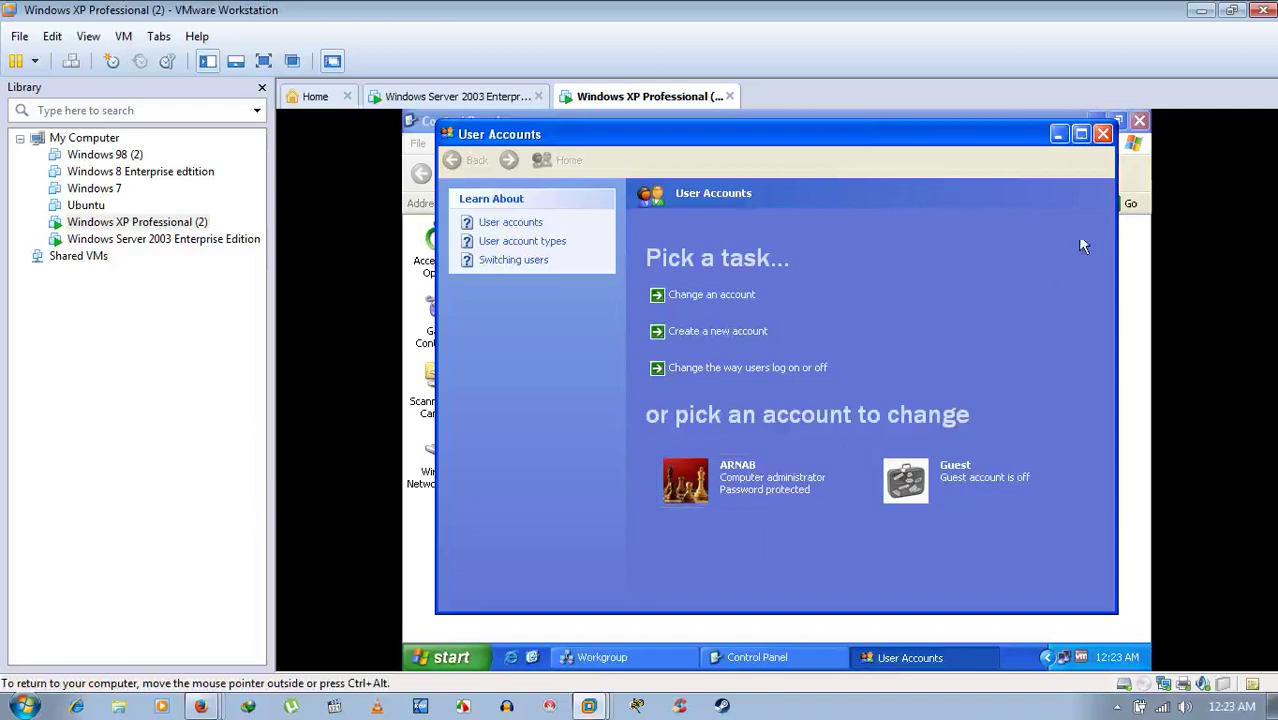
left_click(1101, 135)
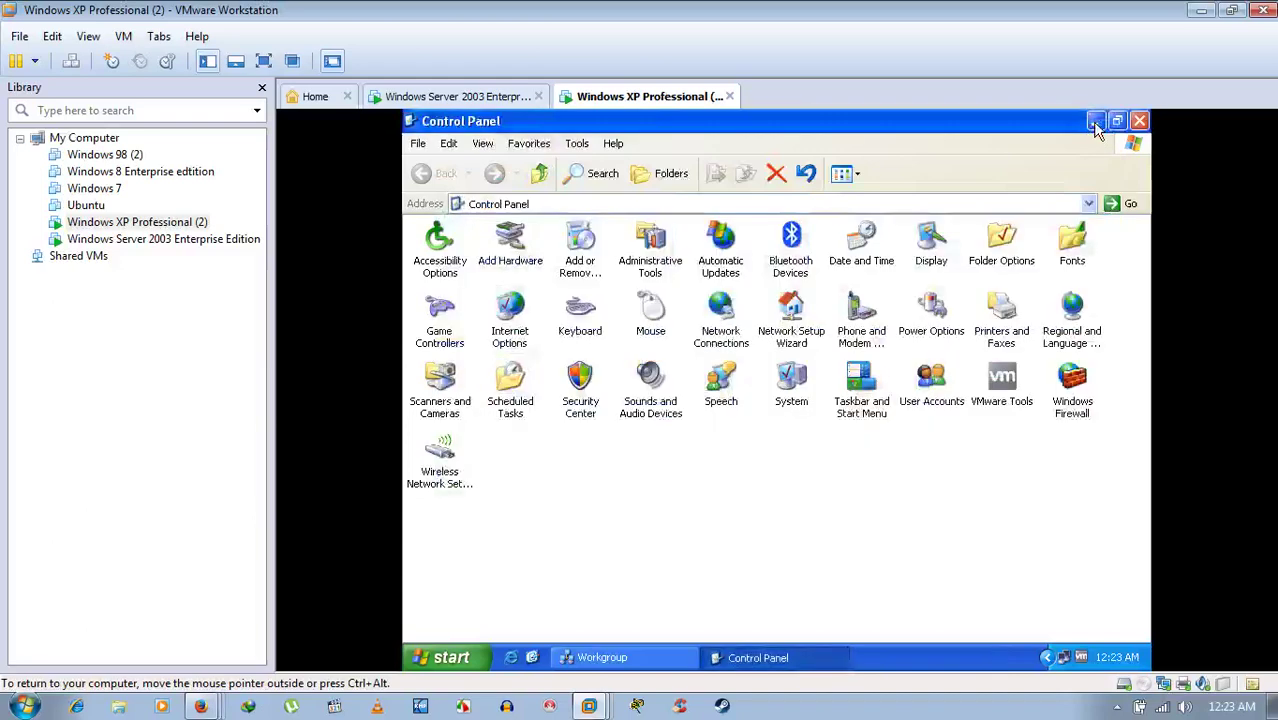
- Hide the XP Control Panel, glance at the Server 2003 tab, then return to XP
left_click(1095, 122)
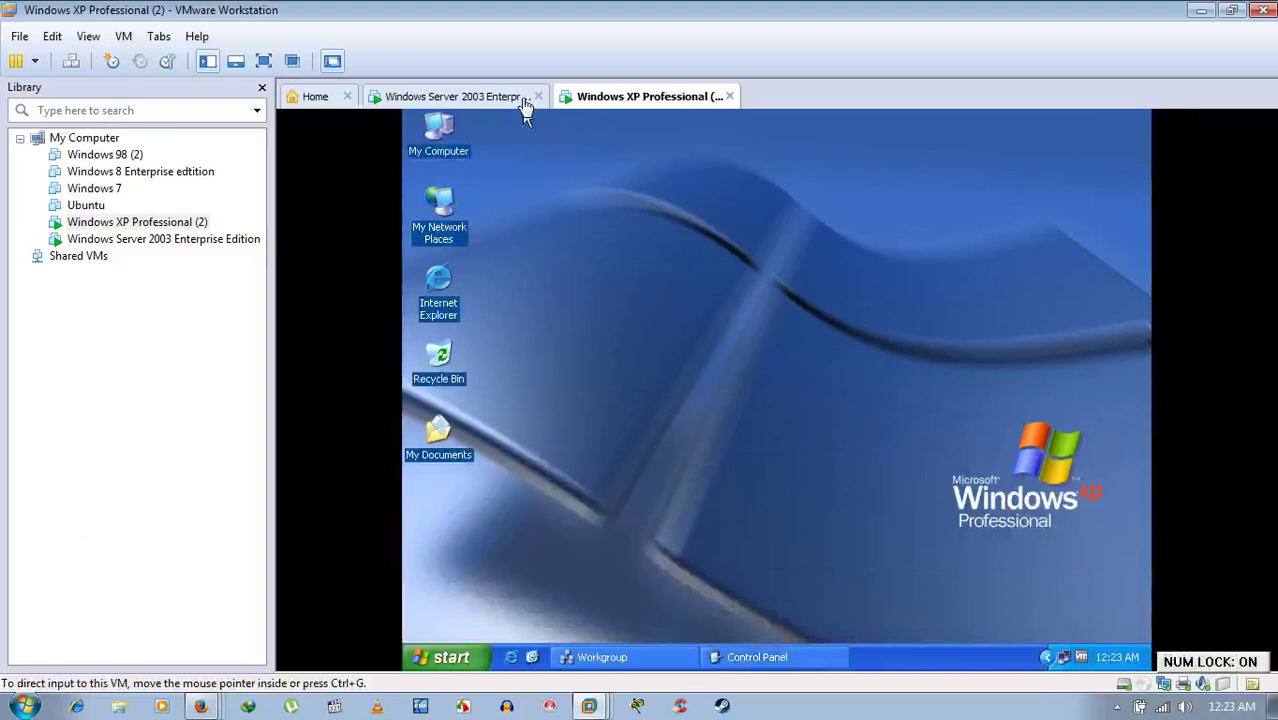
left_click(450, 96)
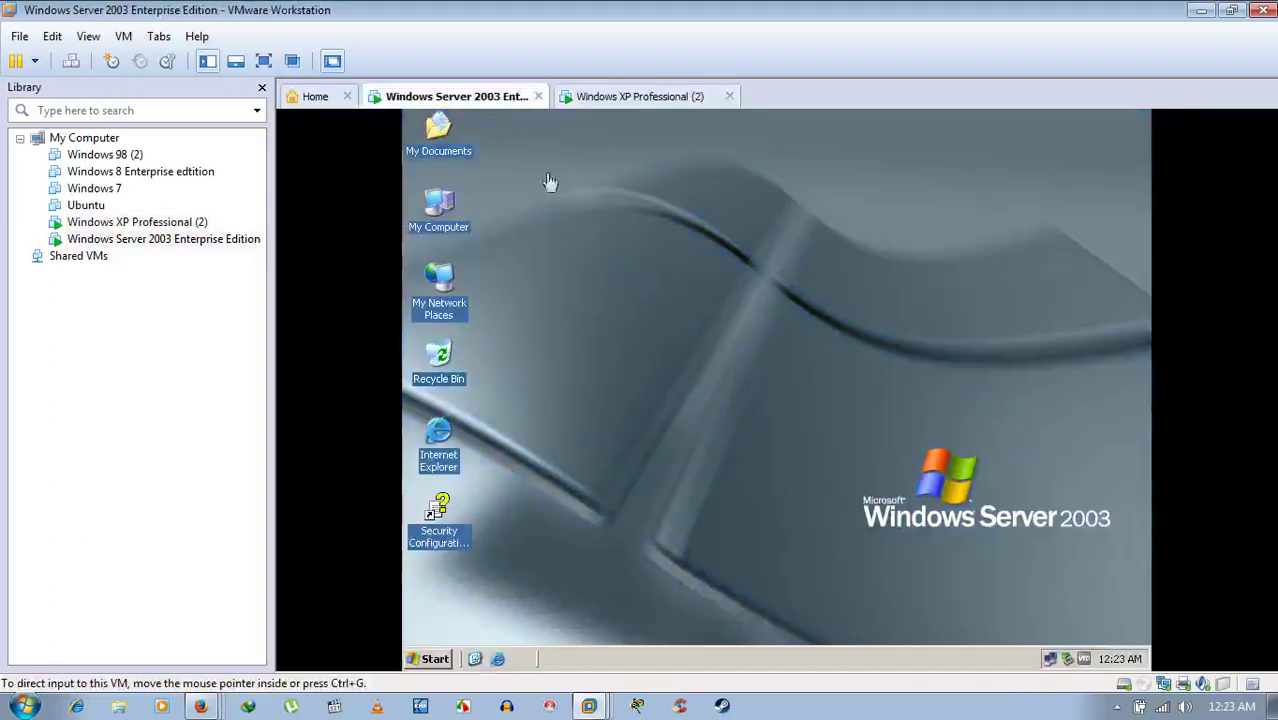
left_click(622, 97)
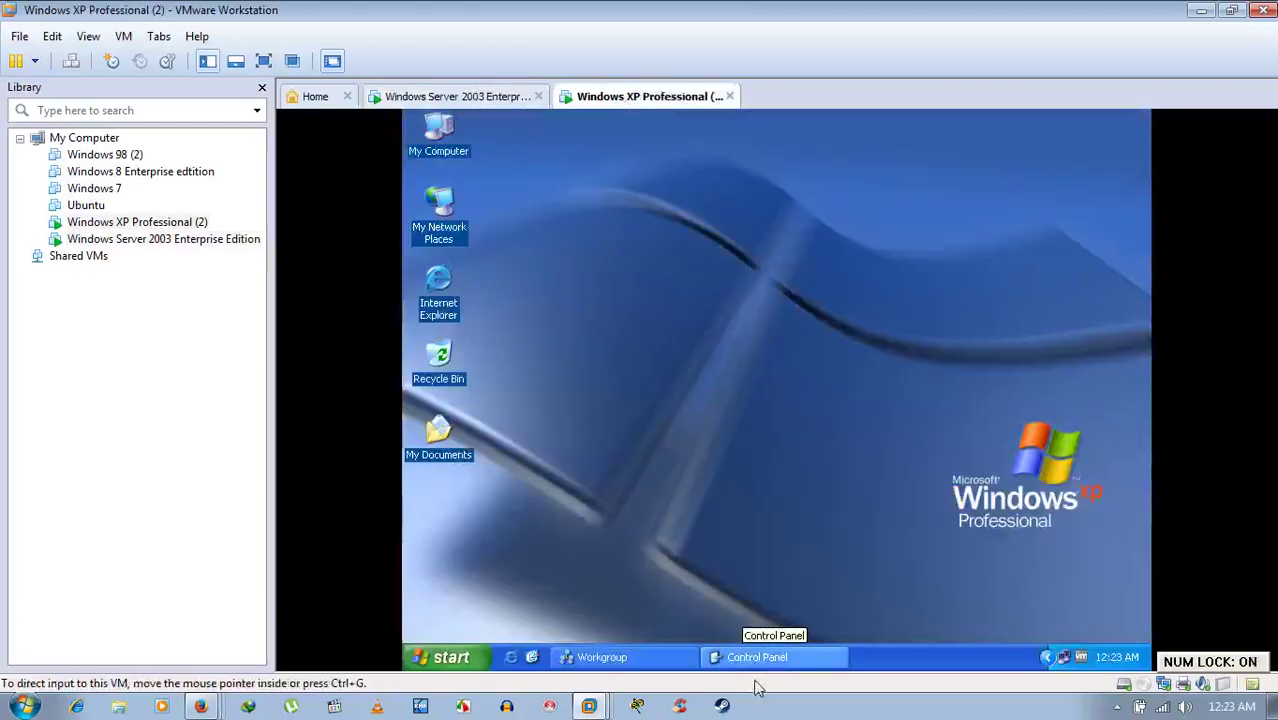
- Close XP's Control Panel, restore its Workgroup window, and switch to the Server 2003 machine
left_click(757, 657)
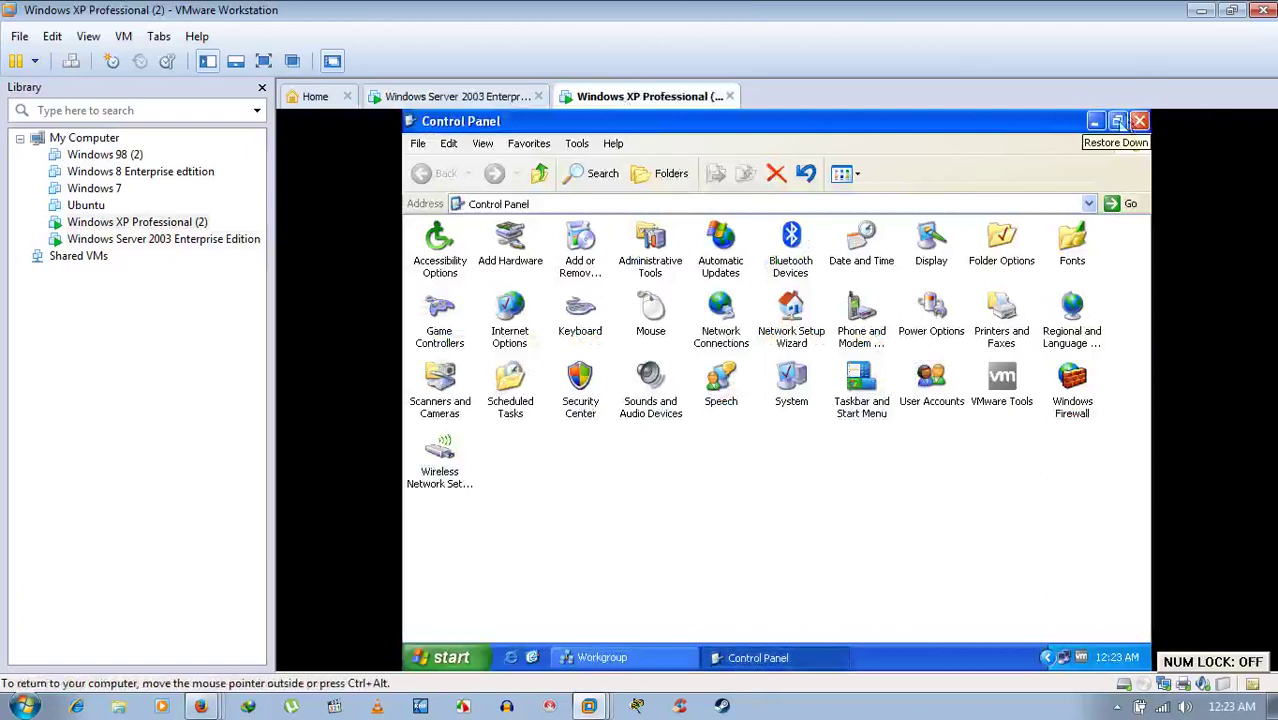
left_click(1139, 121)
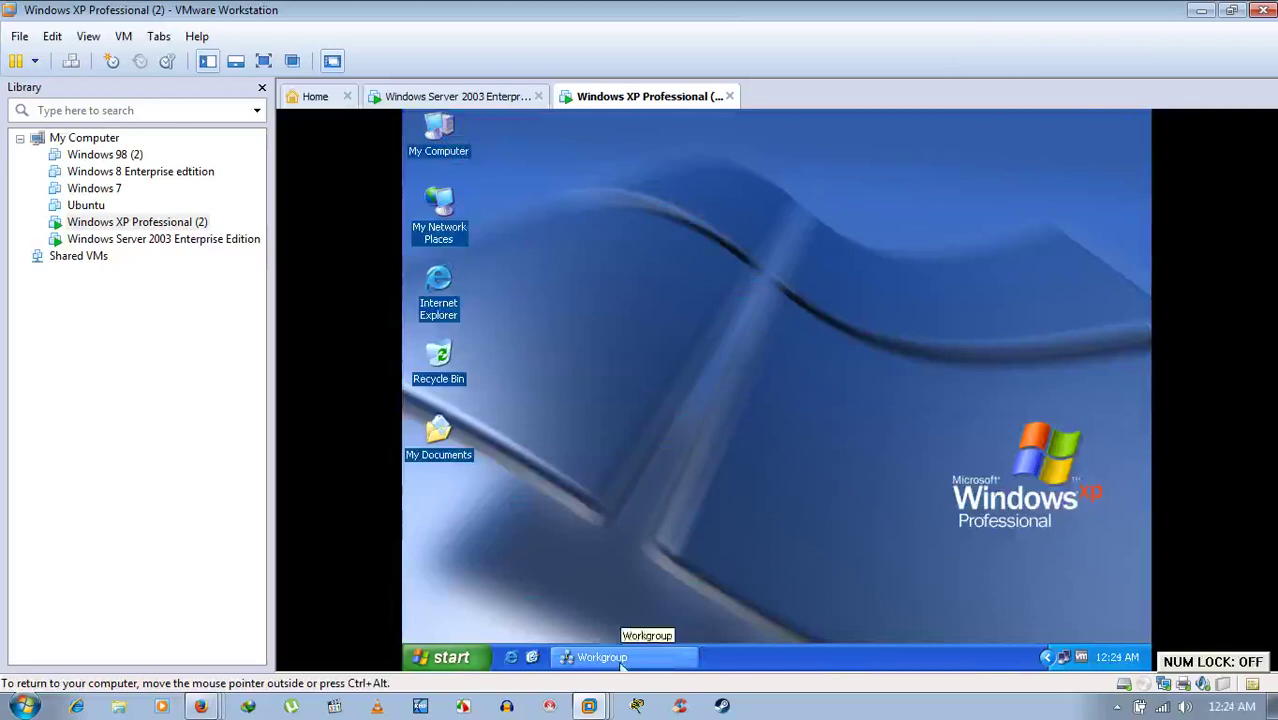
left_click(616, 660)
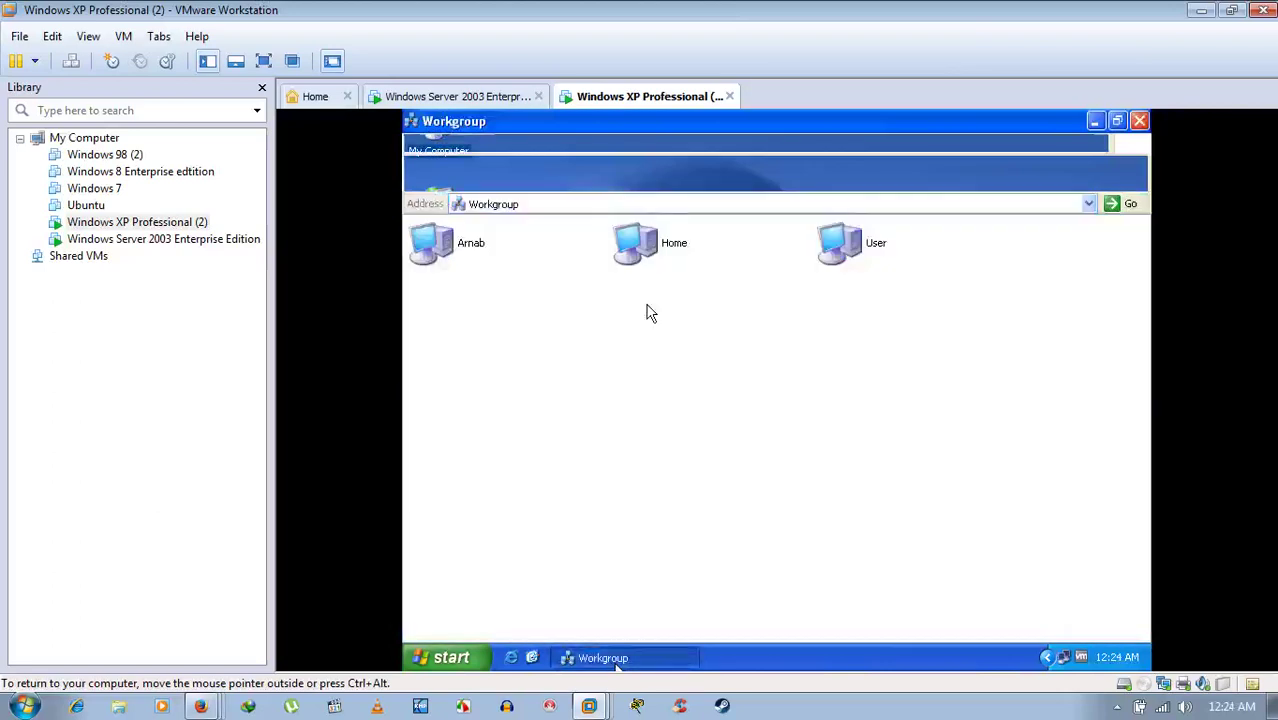
left_click(445, 97)
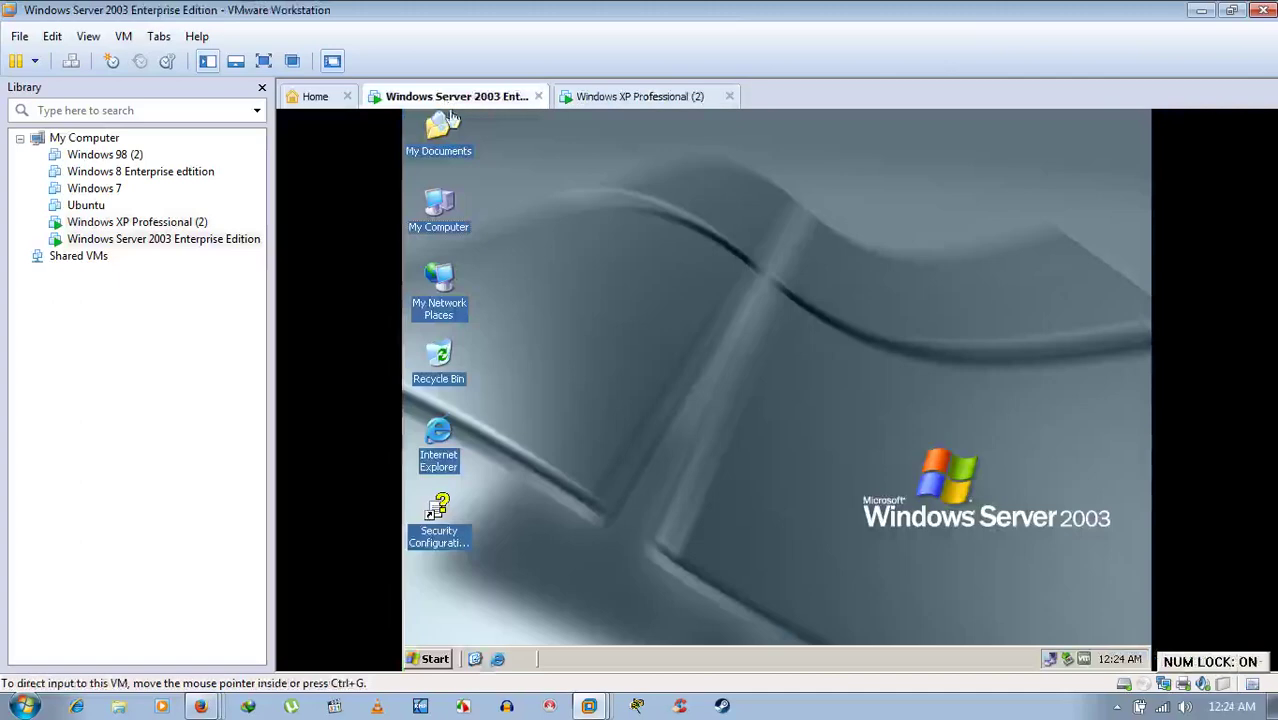
- Confirm the server is named user in WORKGROUP via System Properties, then return to XP
right_click(446, 216)
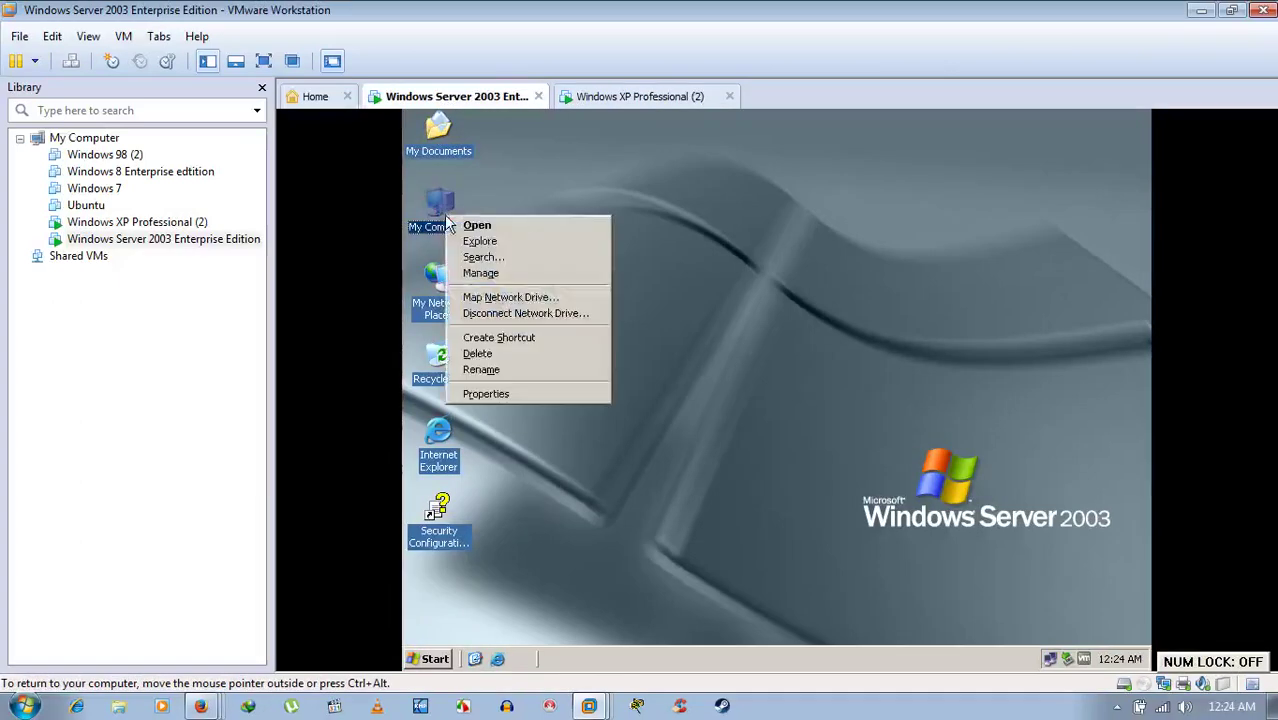
left_click(518, 393)
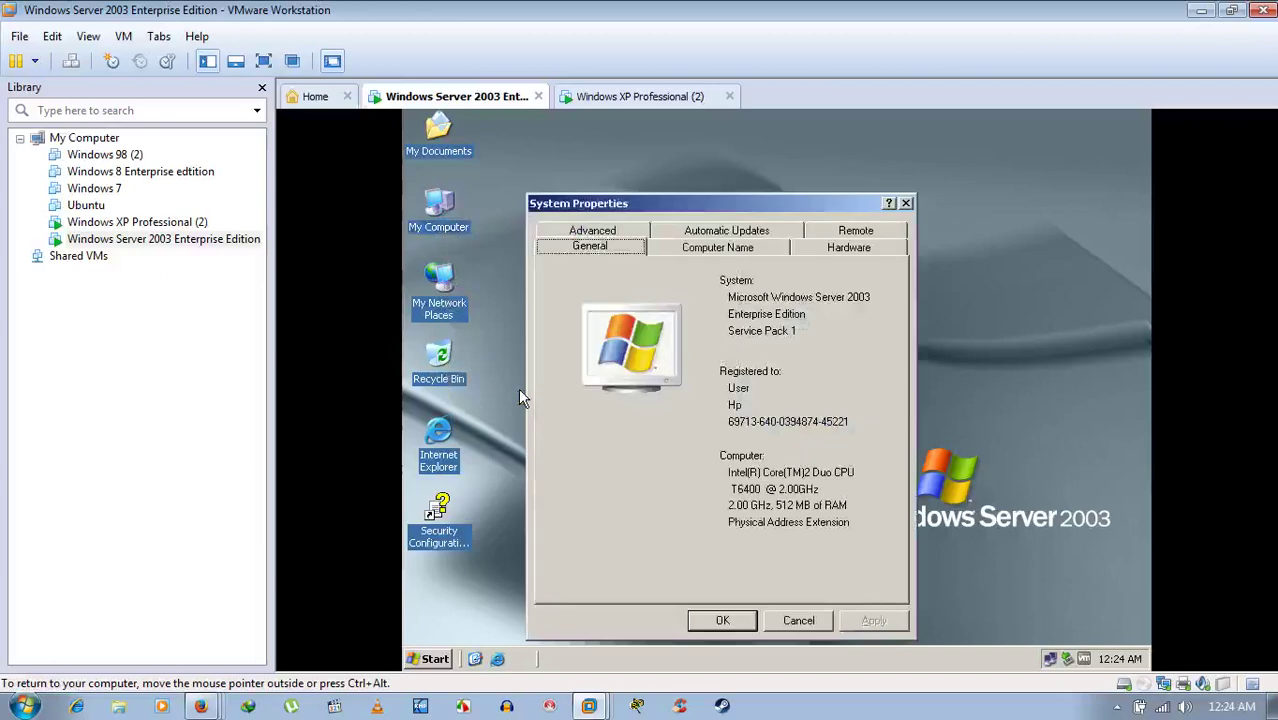
left_click(694, 248)
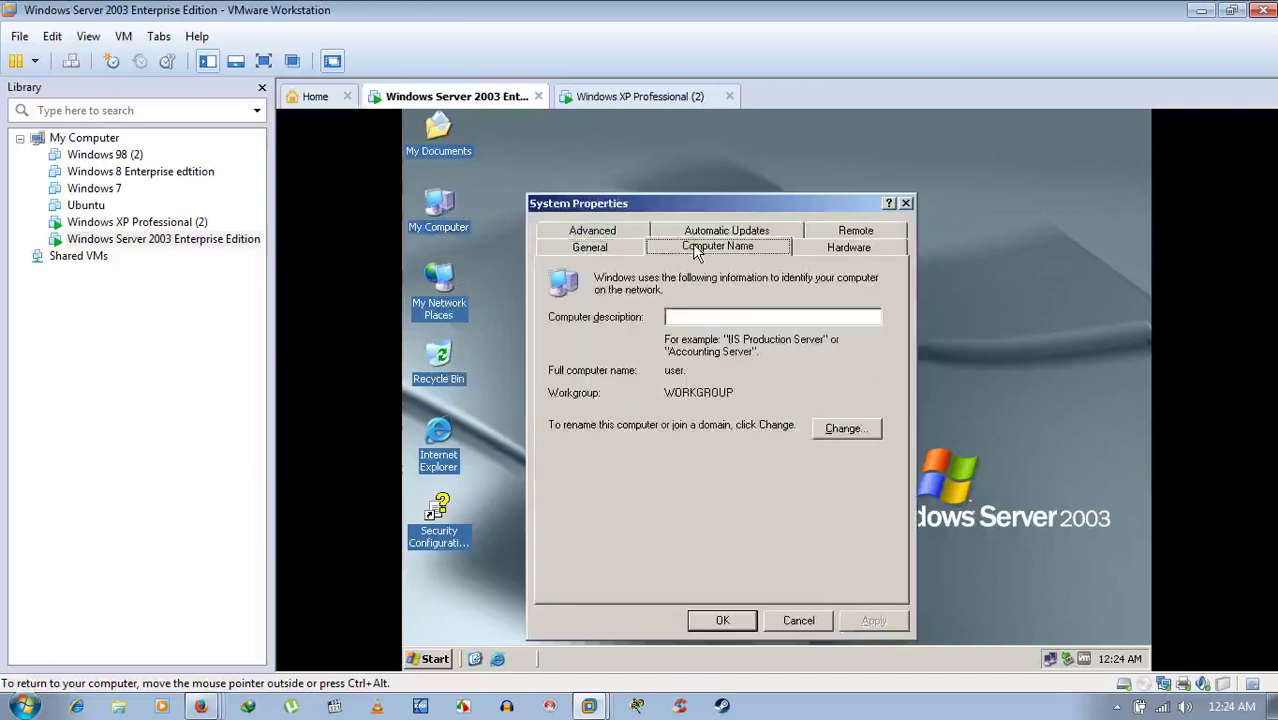
left_click(790, 622)
left_click(662, 96)
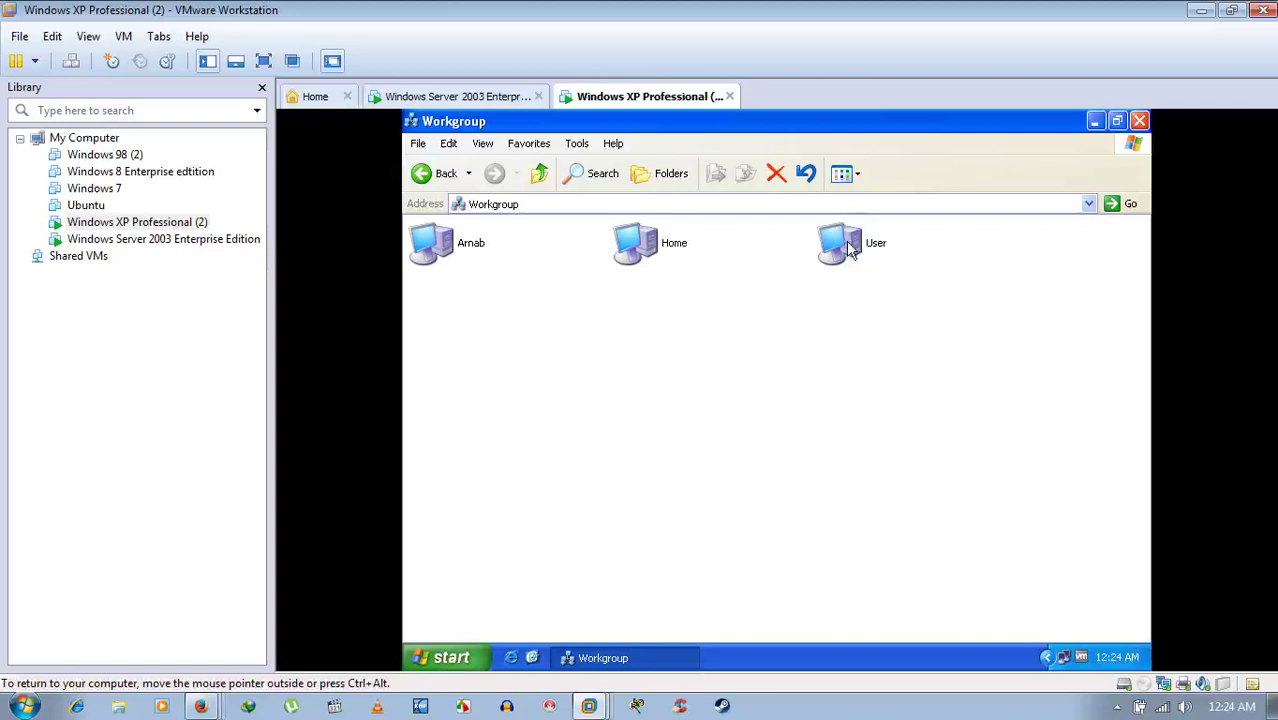
- On the Server 2003 machine, open System Properties from My Computer
left_click(1097, 120)
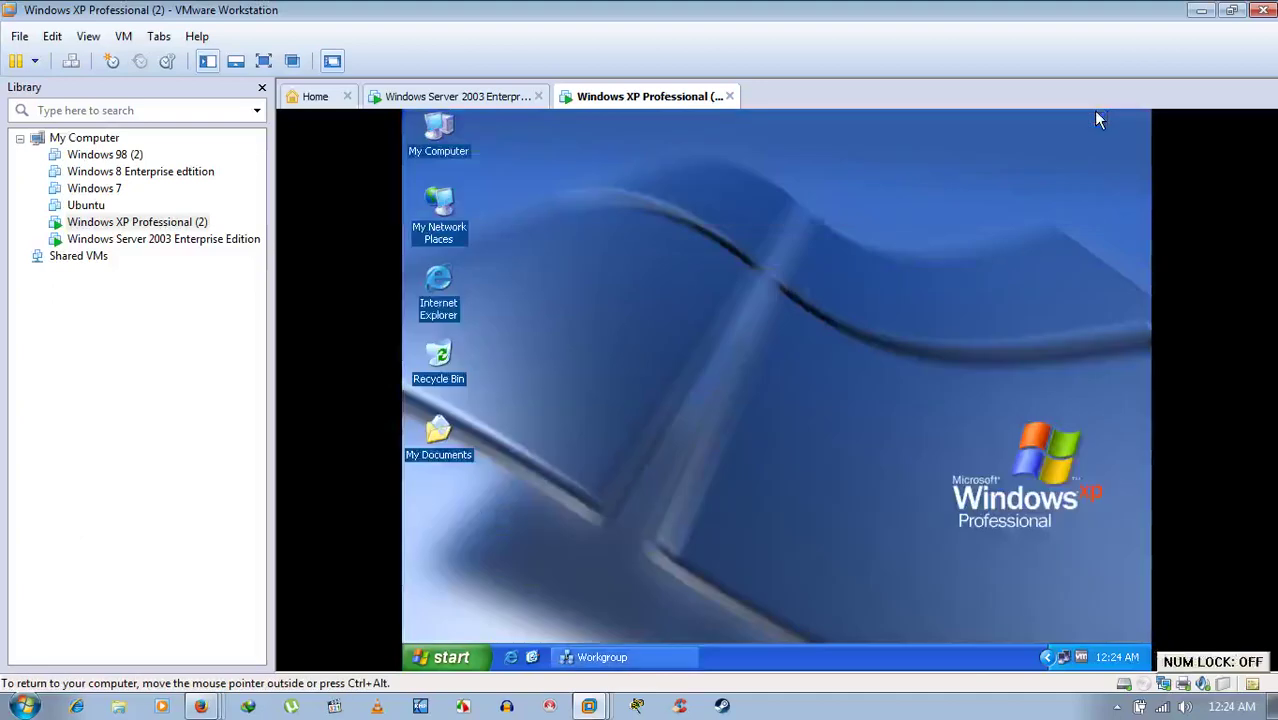
left_click(487, 96)
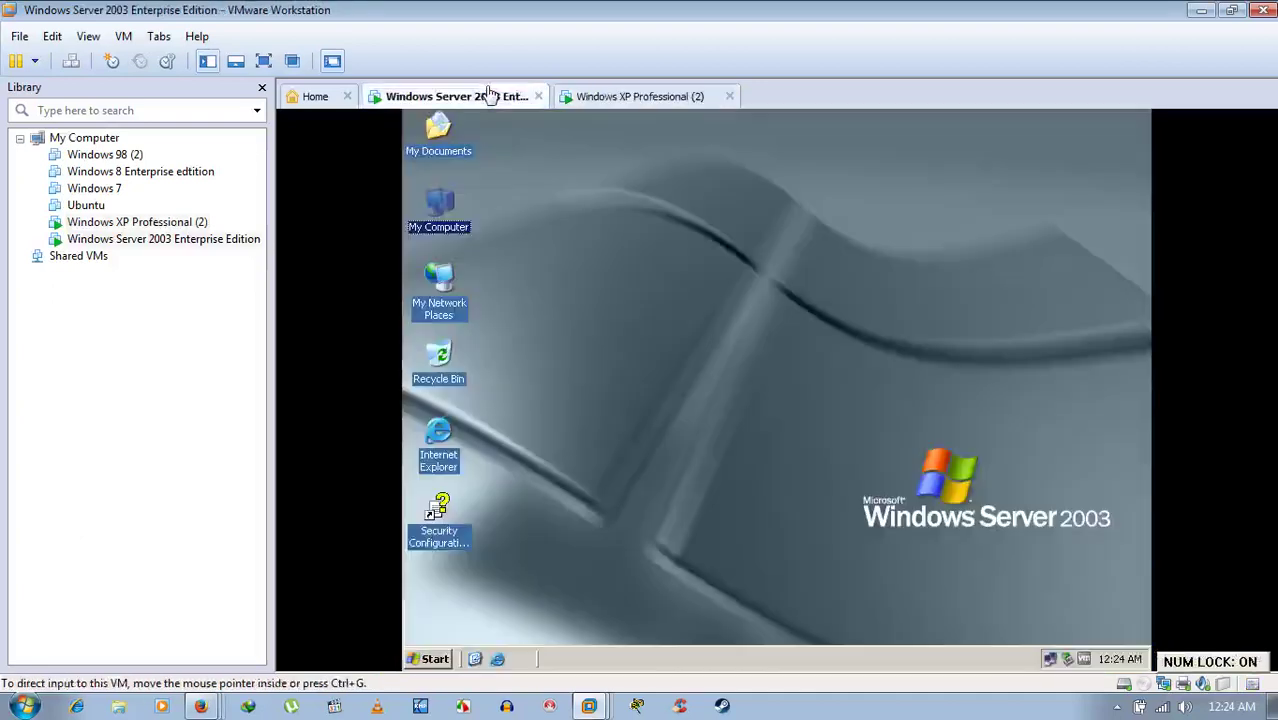
left_click(515, 210)
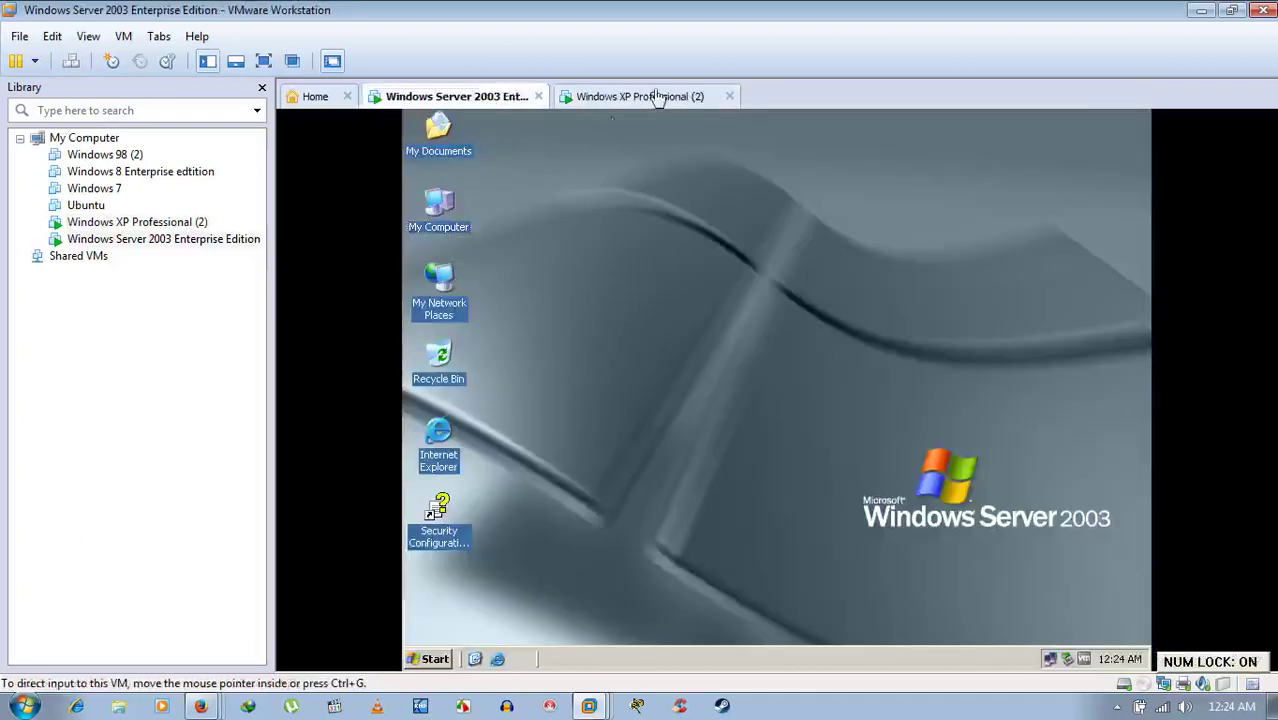
right_click(442, 205)
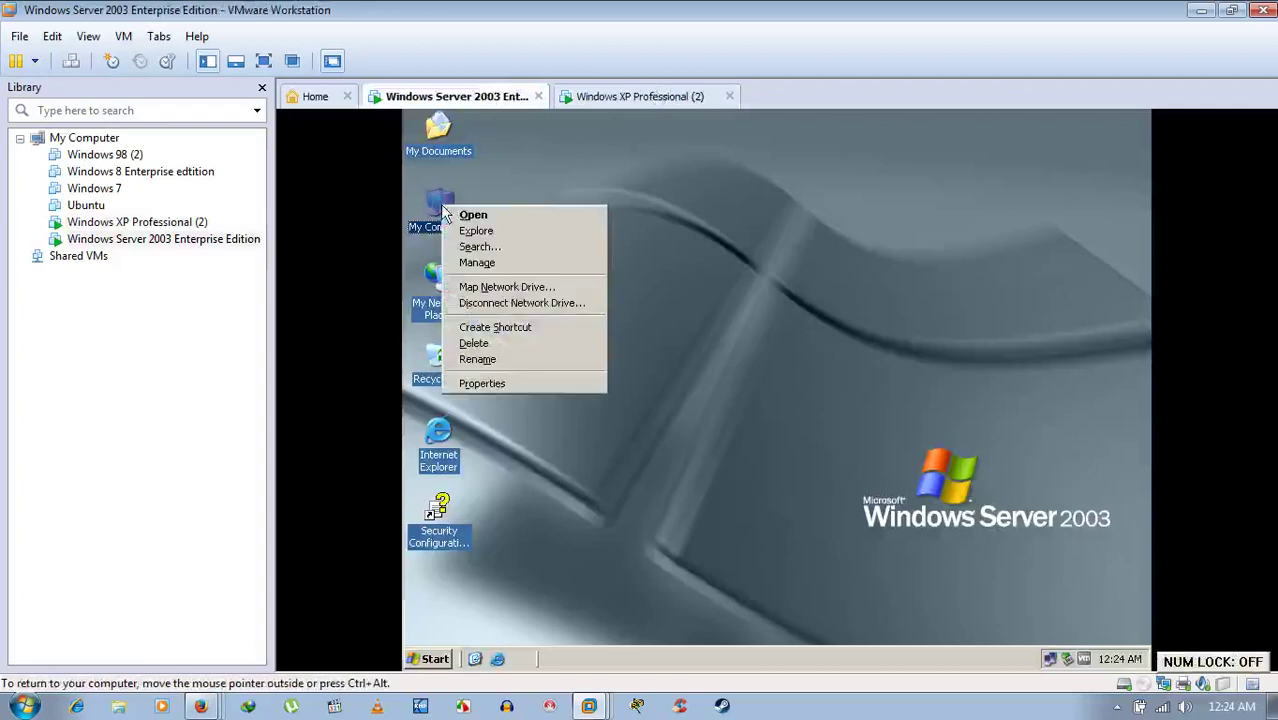
left_click(480, 381)
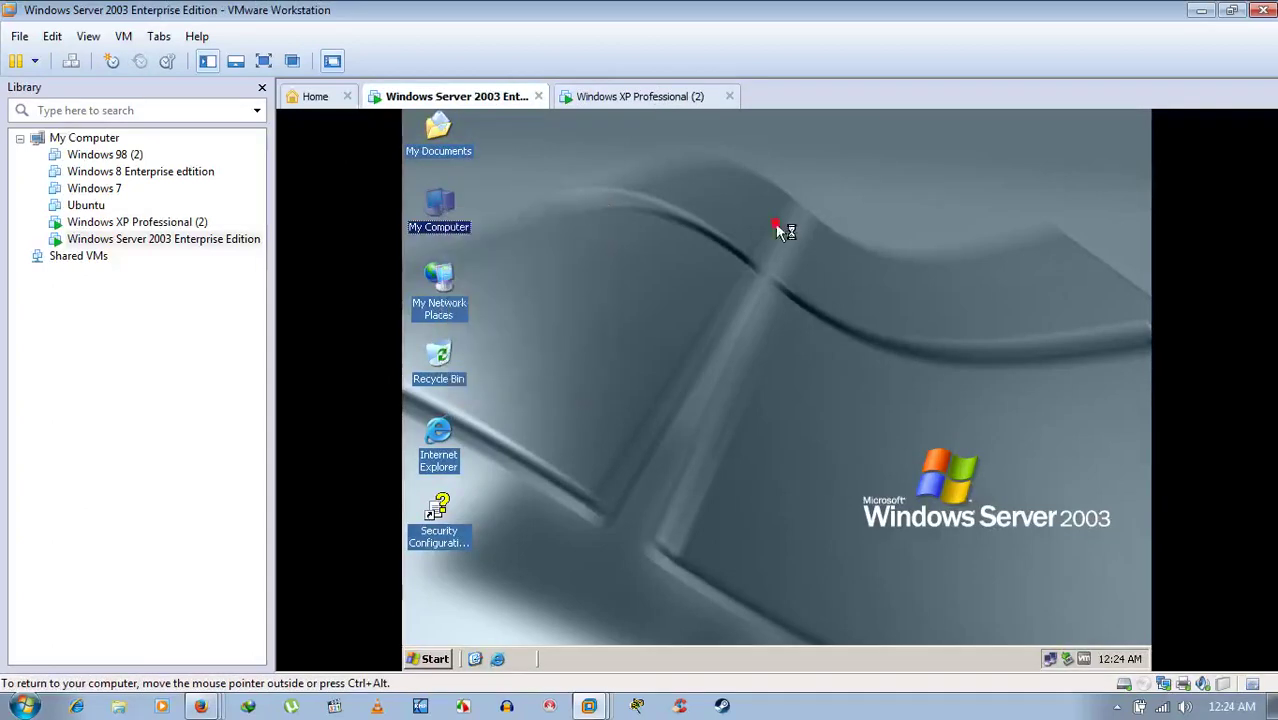
- On XP, show the Computer Name tab: computer home in WORKGROUP
left_click(700, 95)
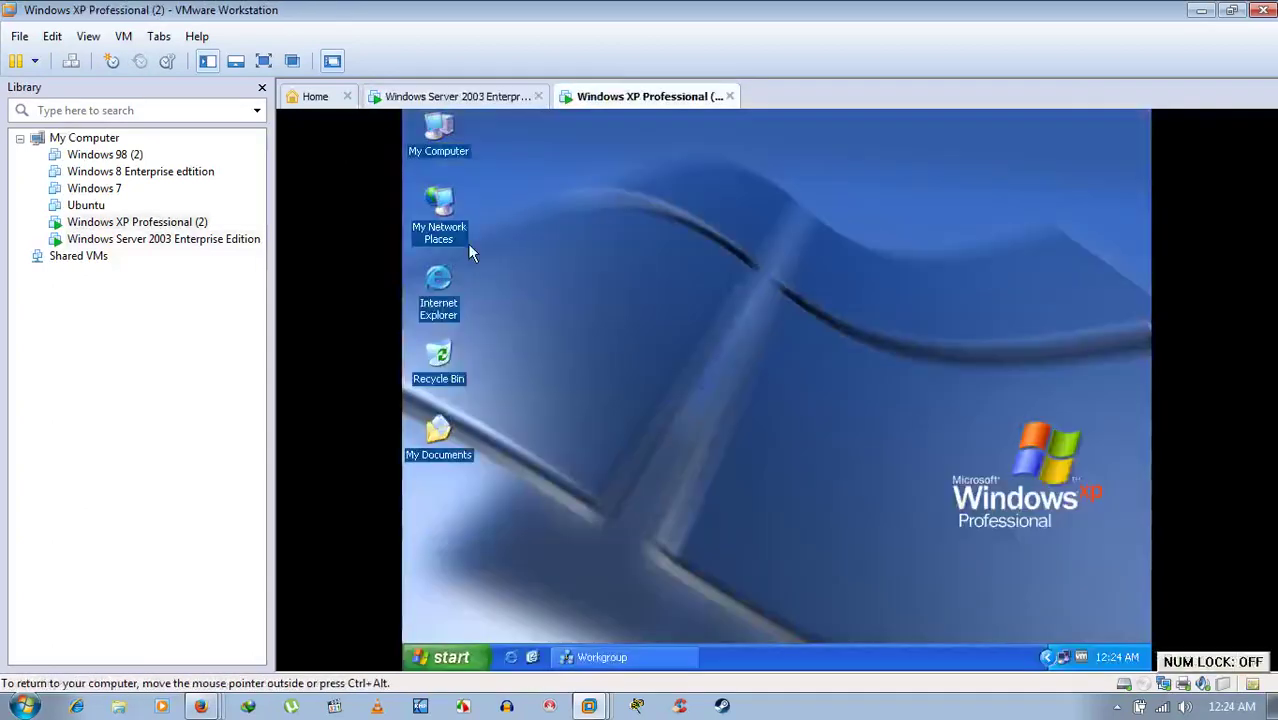
right_click(433, 138)
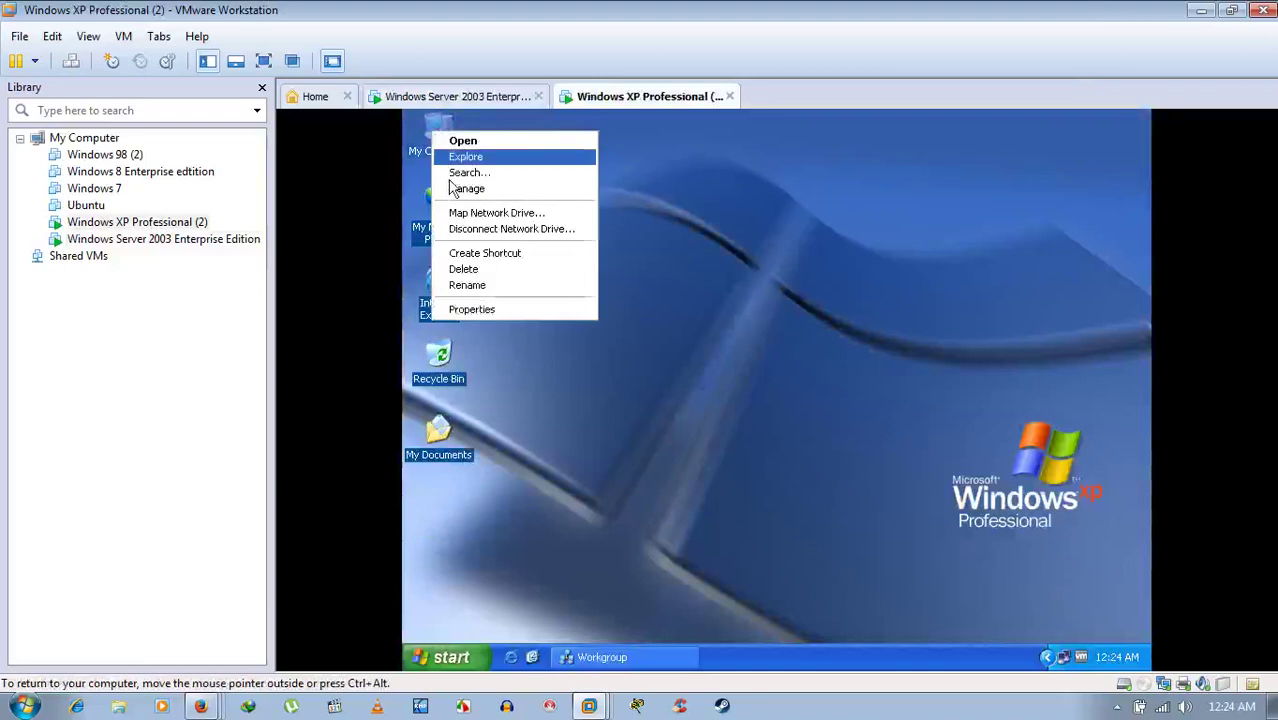
left_click(478, 308)
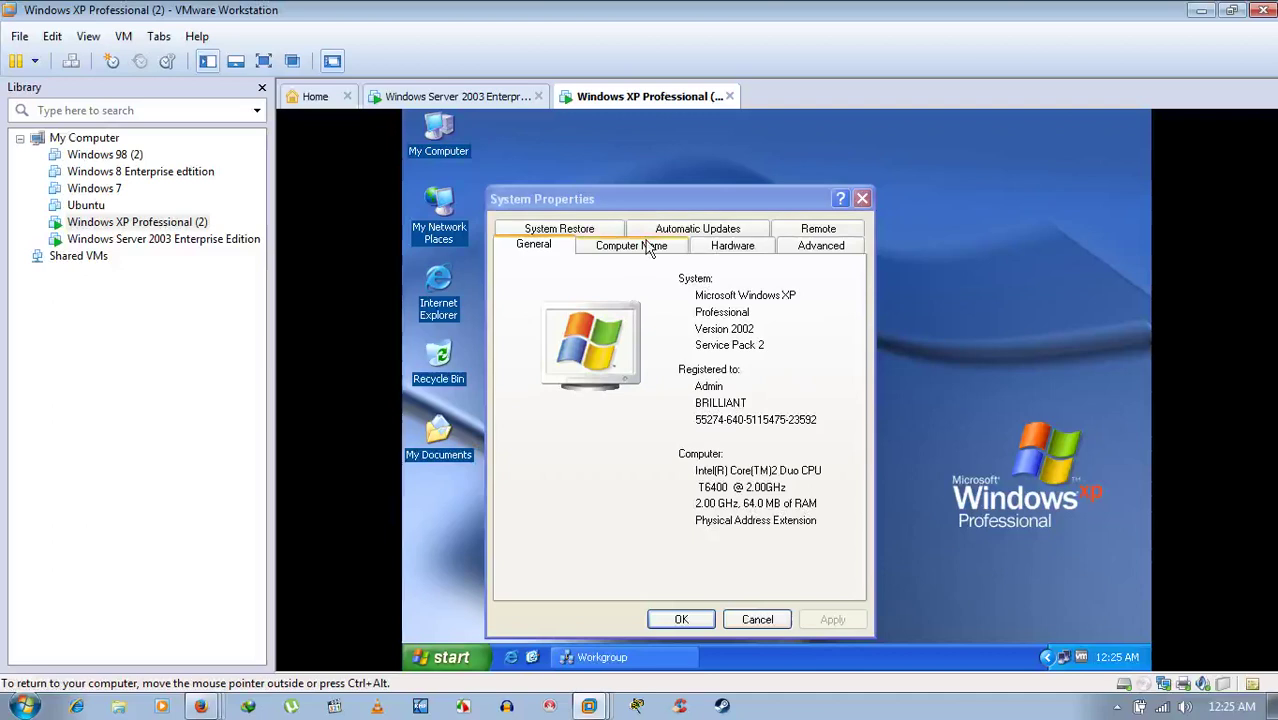
left_click(648, 248)
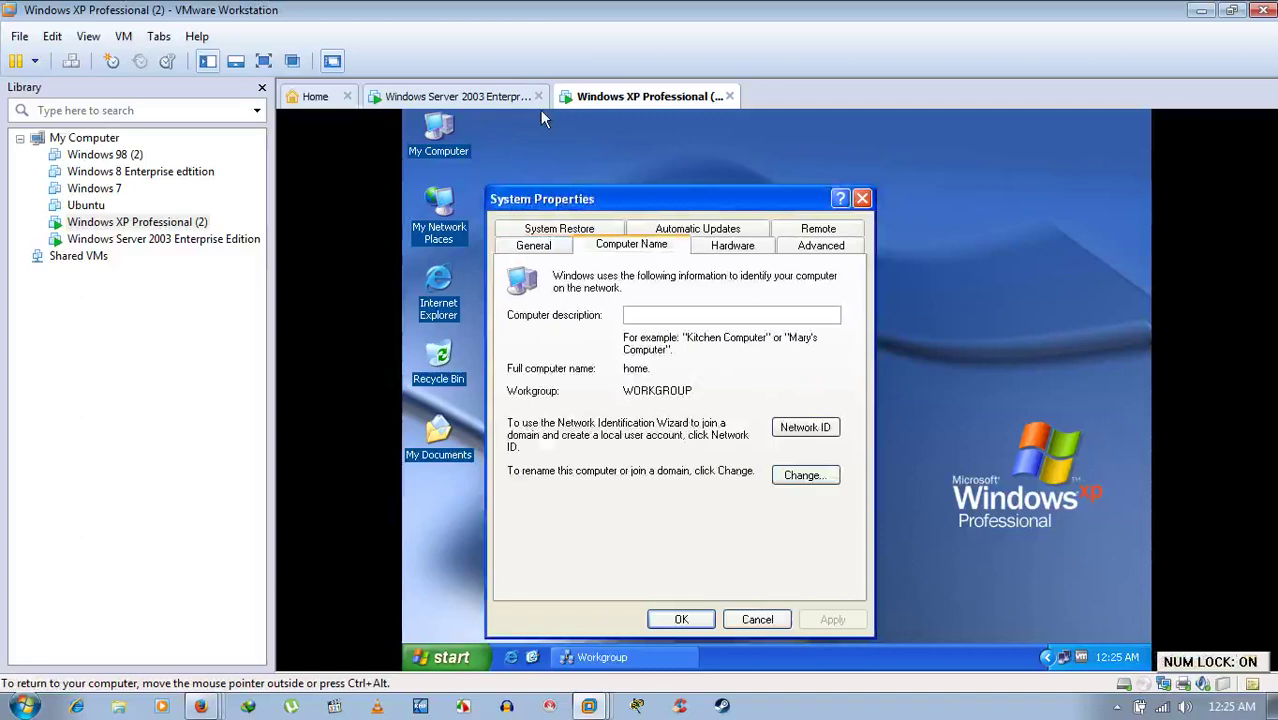
- Show the server's name user in WORKGROUP, cancel the Change dialog, and restore XP's Workgroup window
left_click(453, 100)
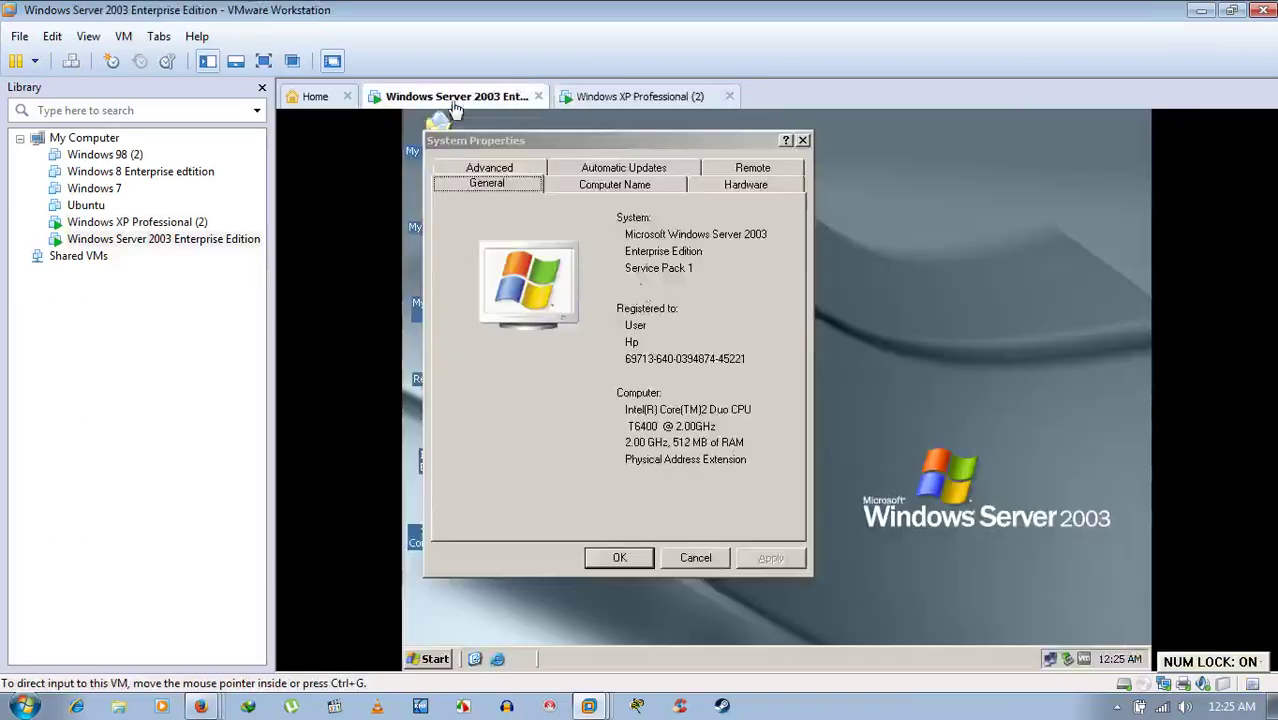
left_click(598, 187)
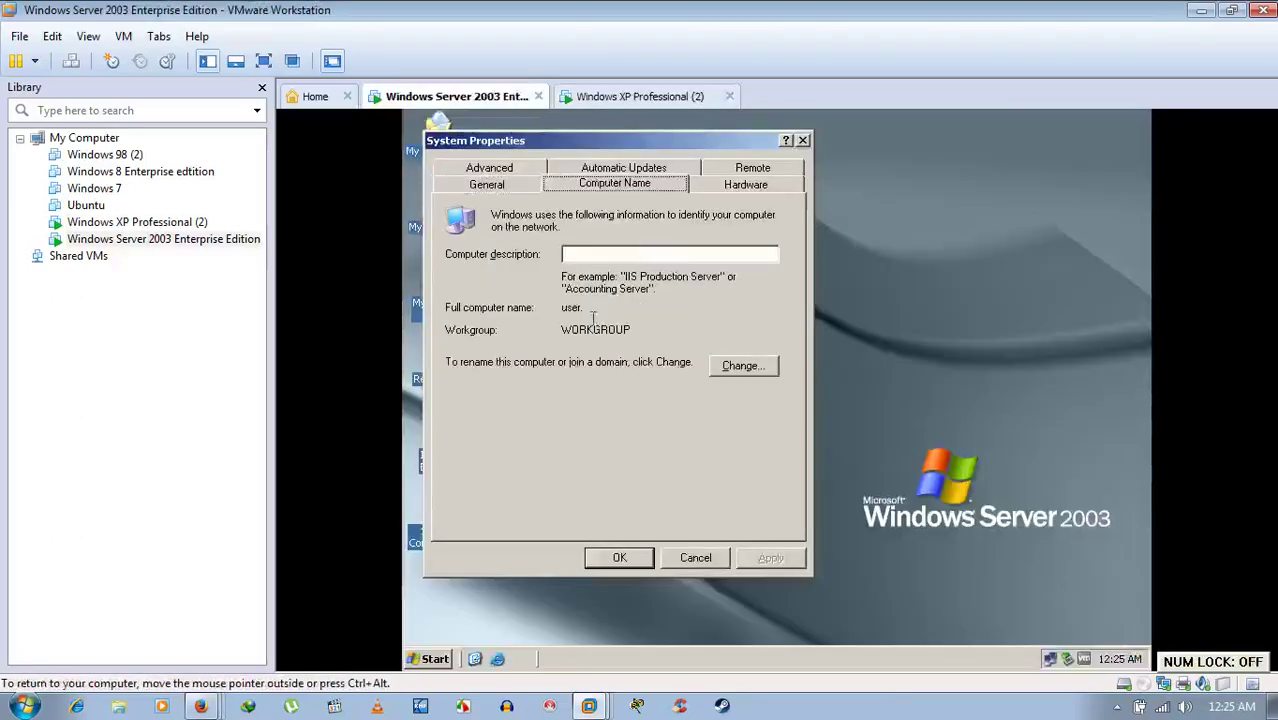
left_click(742, 366)
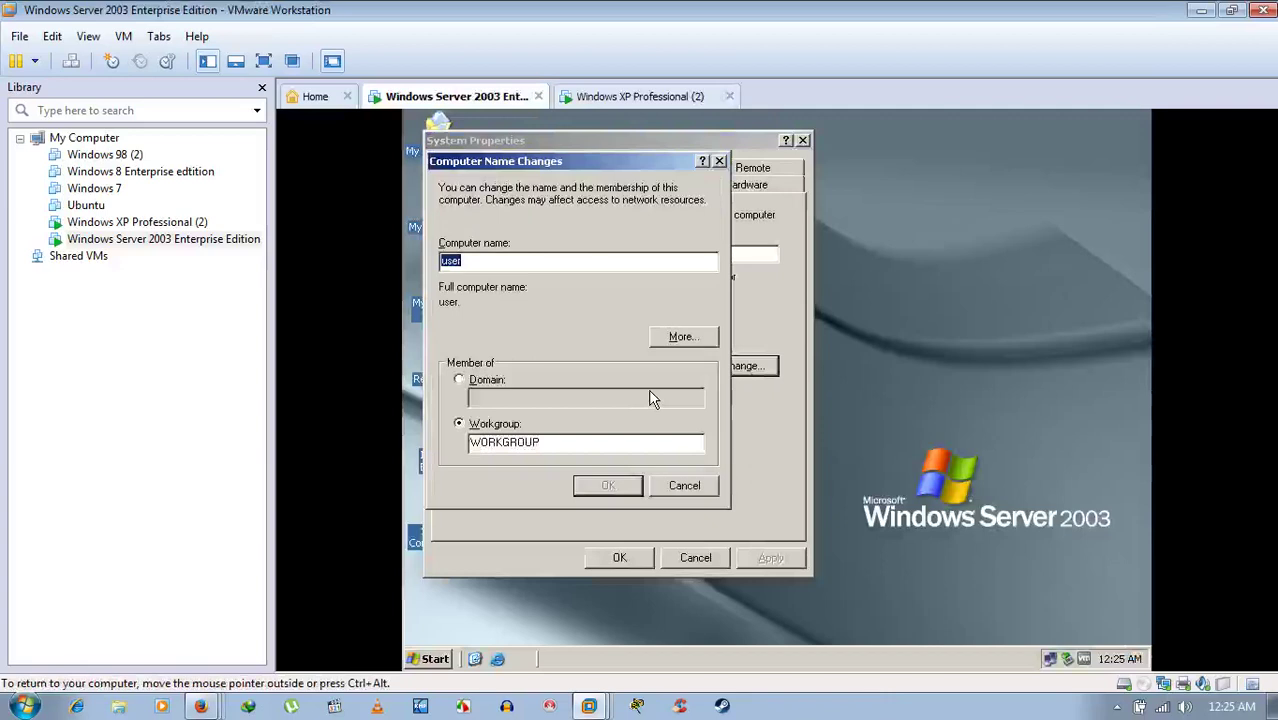
left_click(685, 486)
left_click(612, 100)
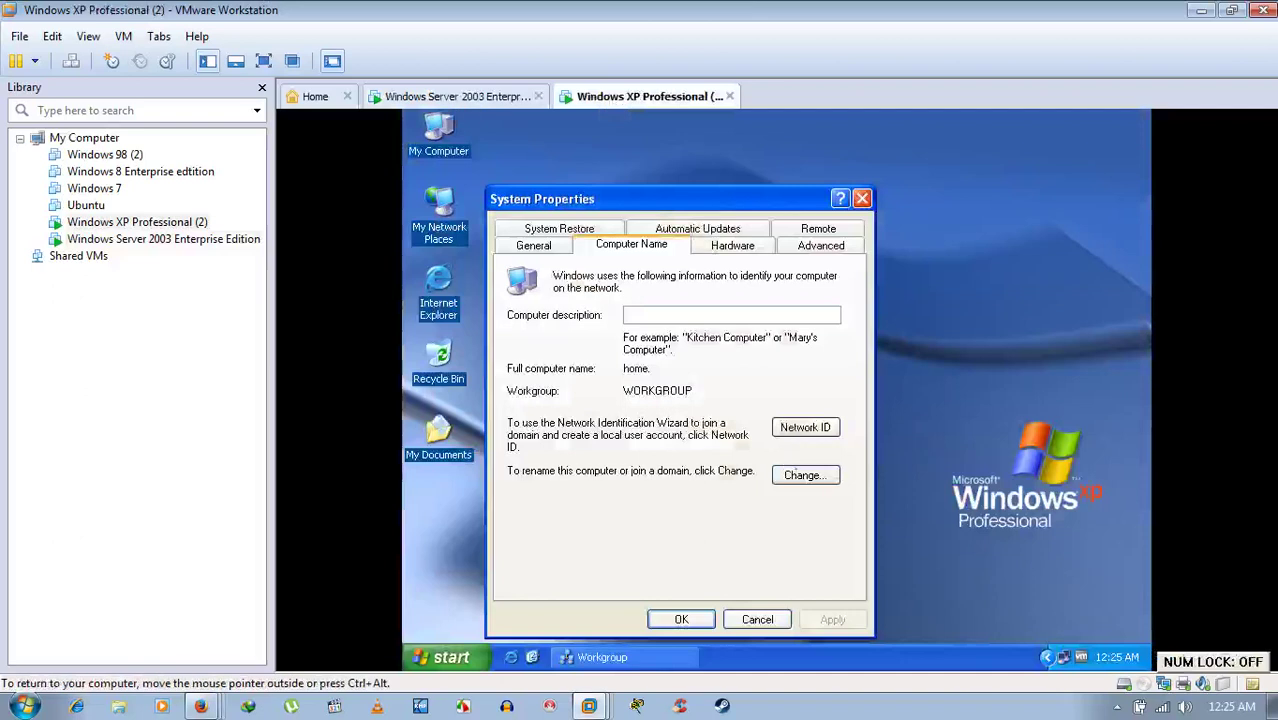
left_click(613, 662)
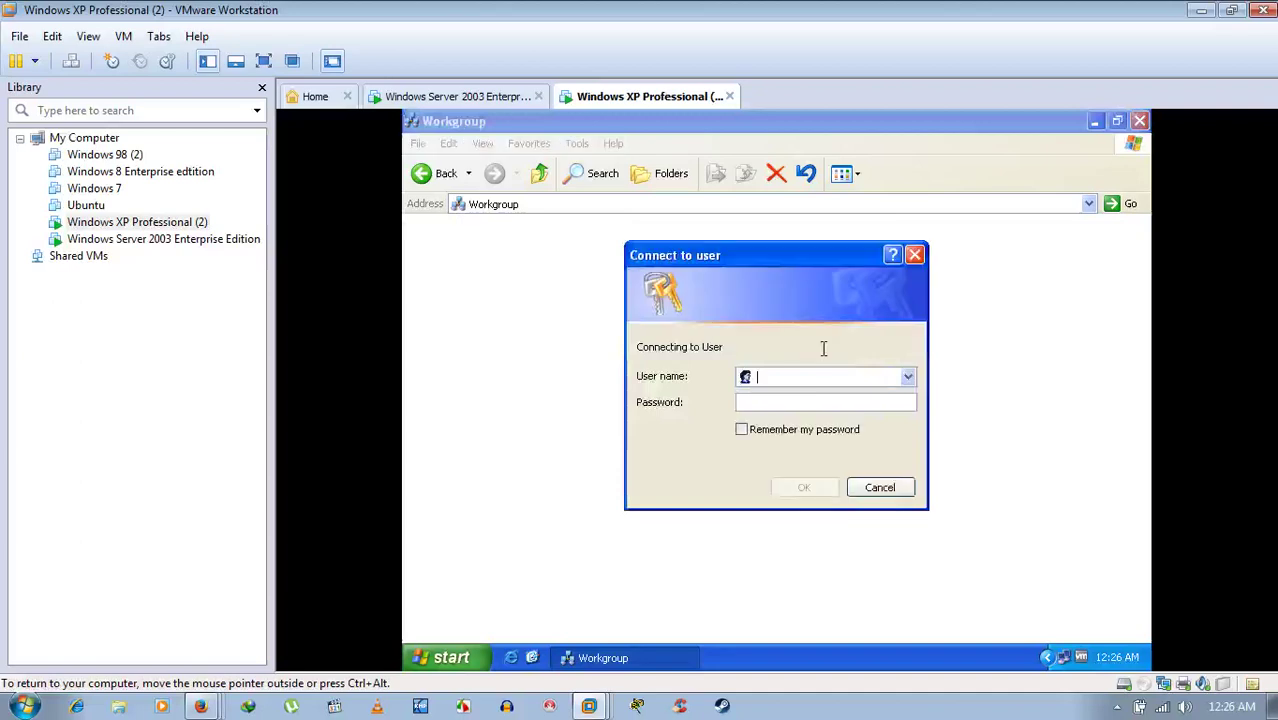
left_click(513, 99)
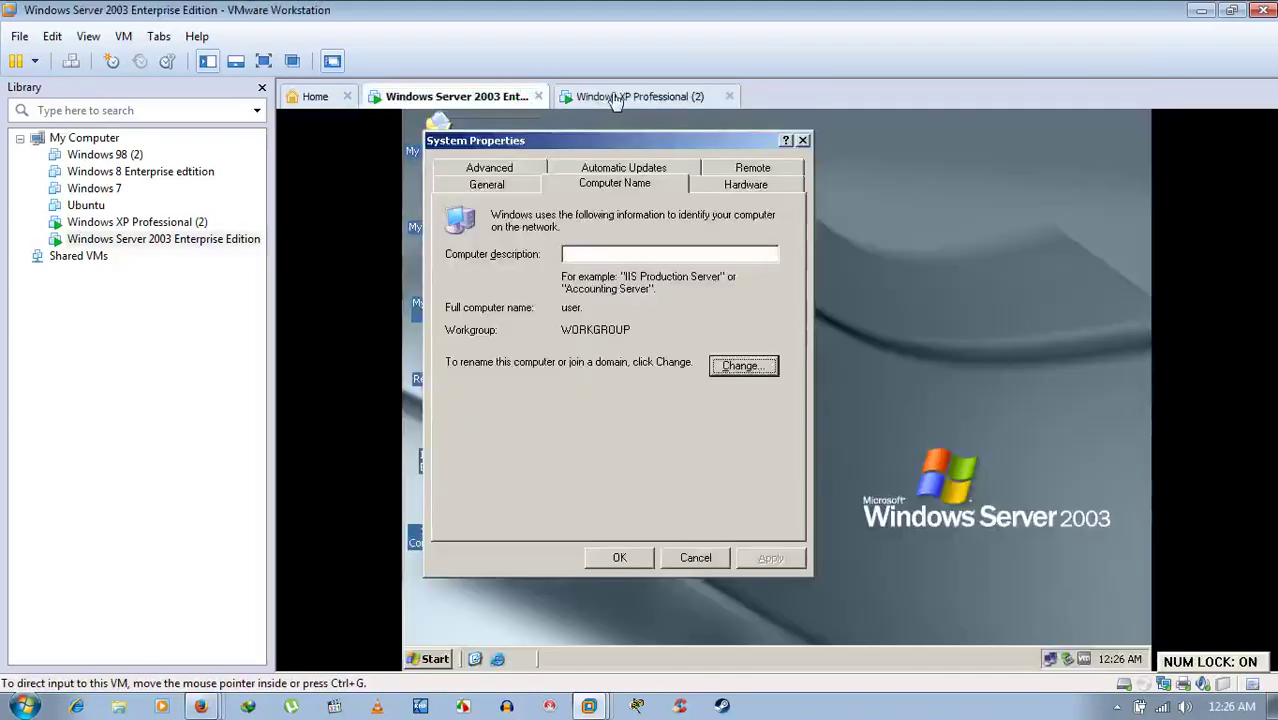
left_click(614, 97)
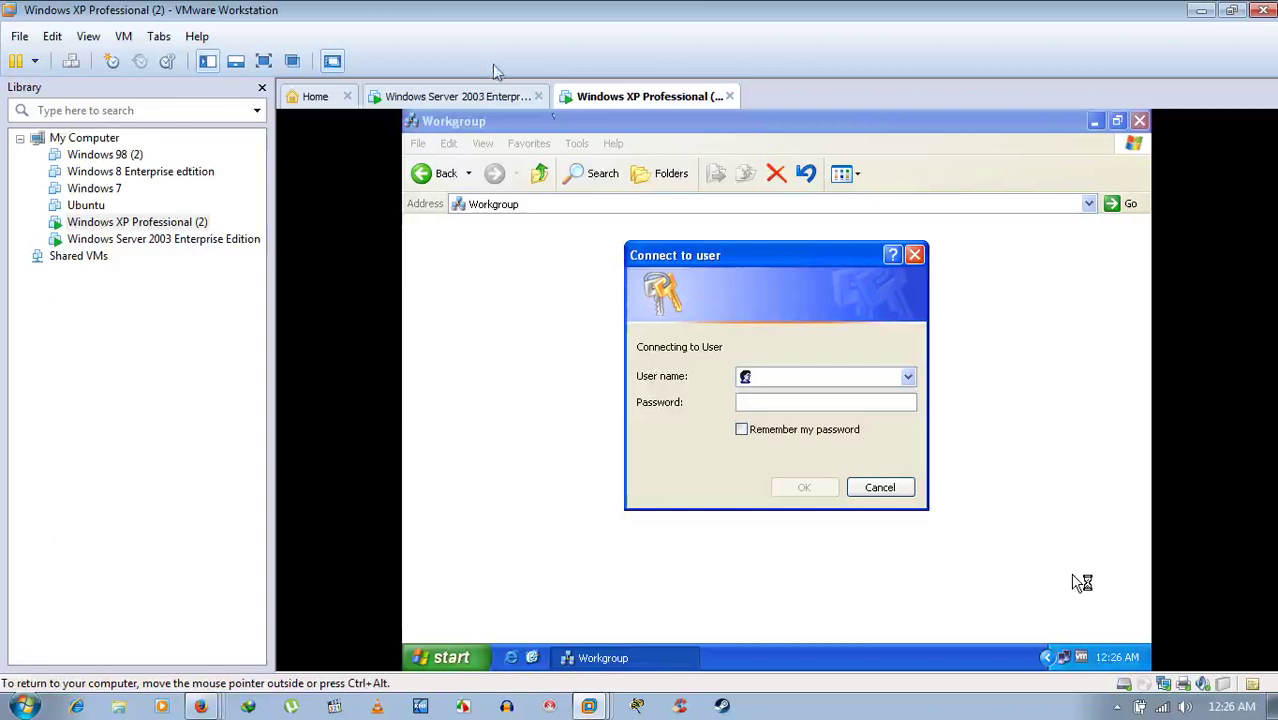
left_click(490, 97)
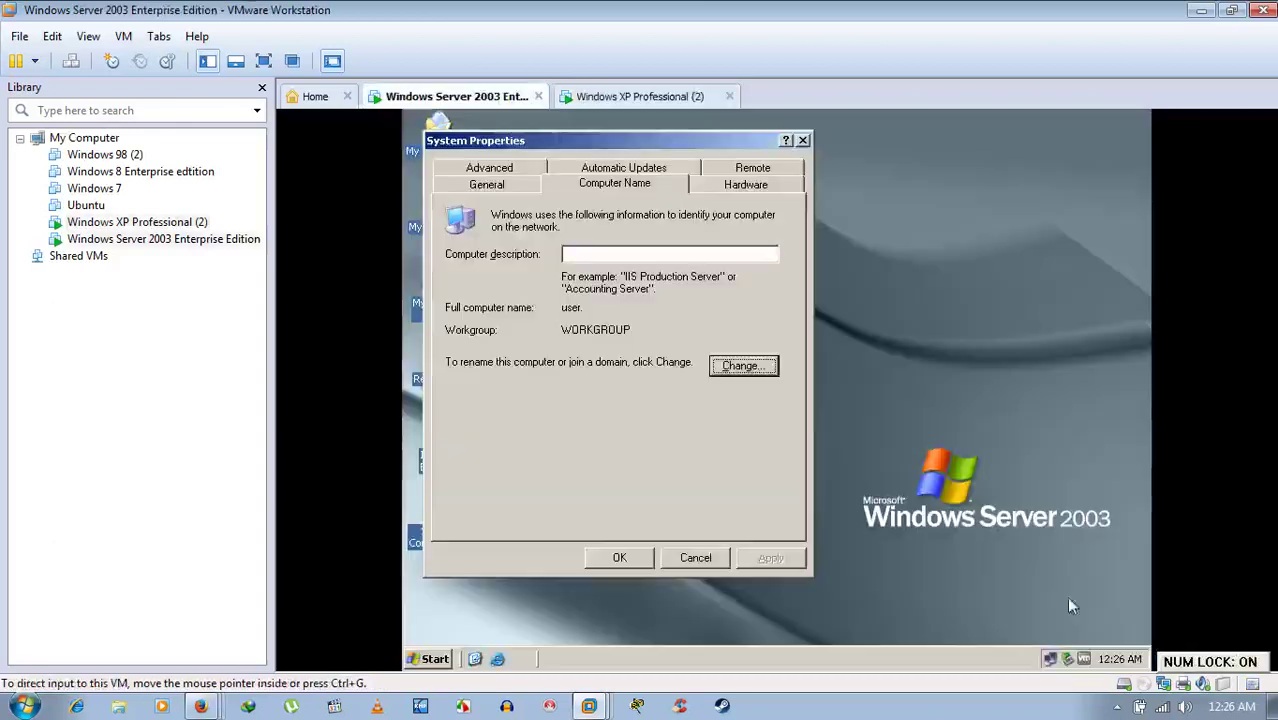
- Check the Server 2003 connection details: manual IP 192.168.1.13, mask 255.255.255.0
right_click(1050, 659)
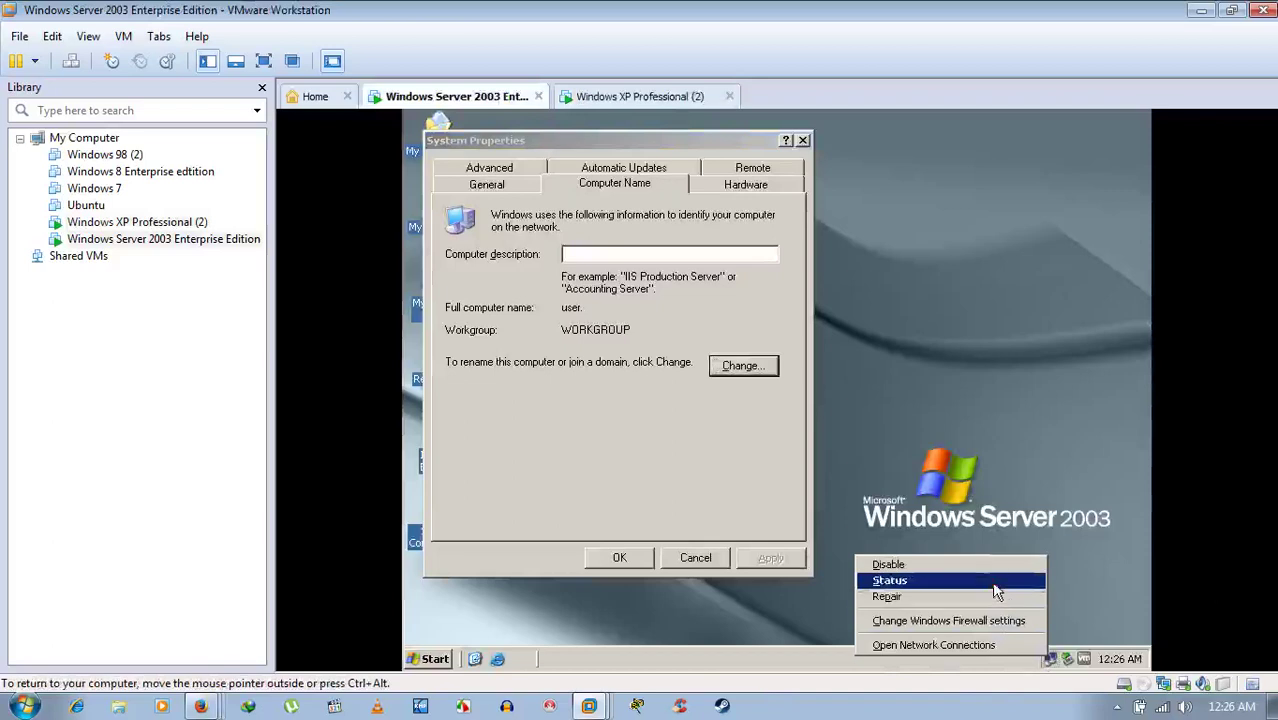
left_click(990, 495)
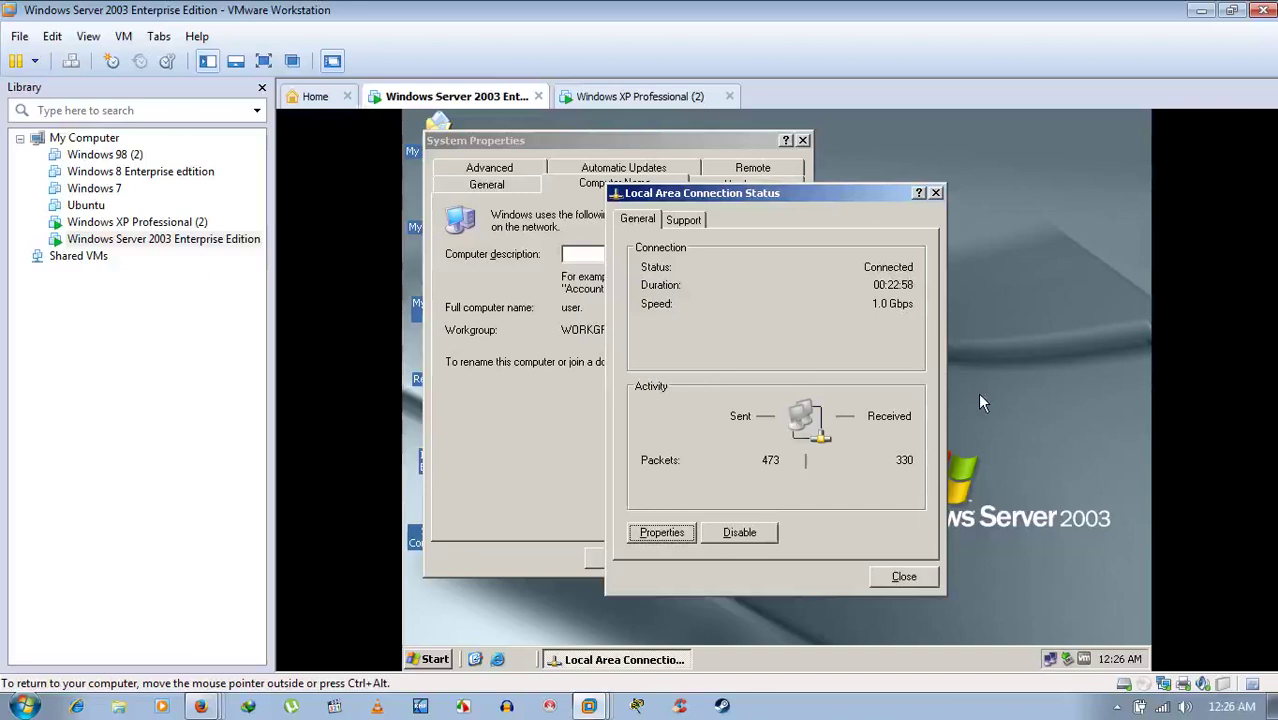
left_click(683, 219)
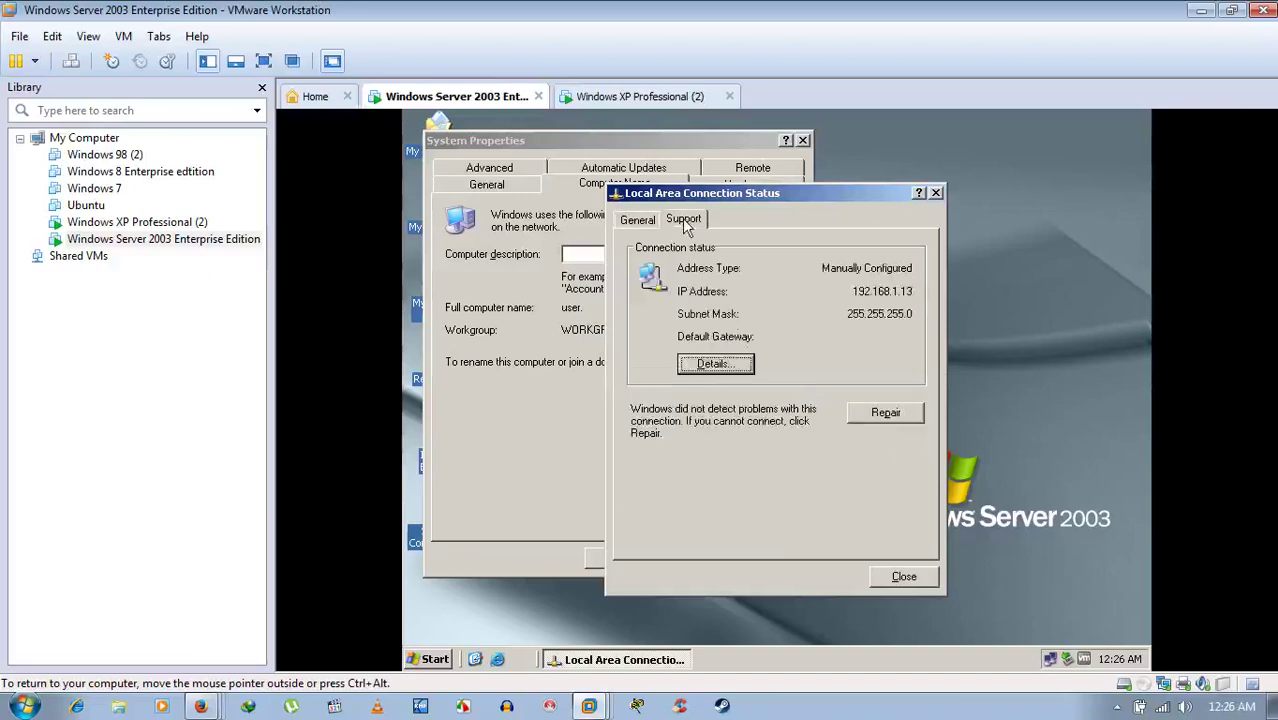
left_click(745, 366)
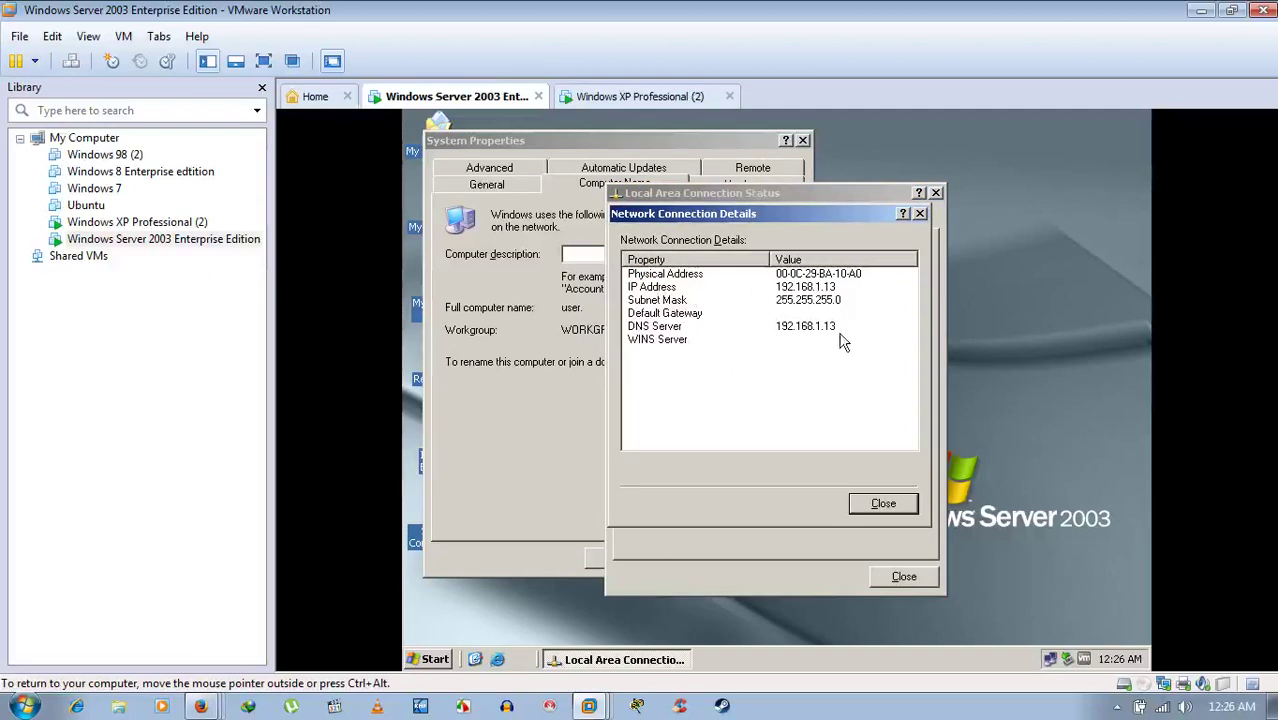
left_click(876, 505)
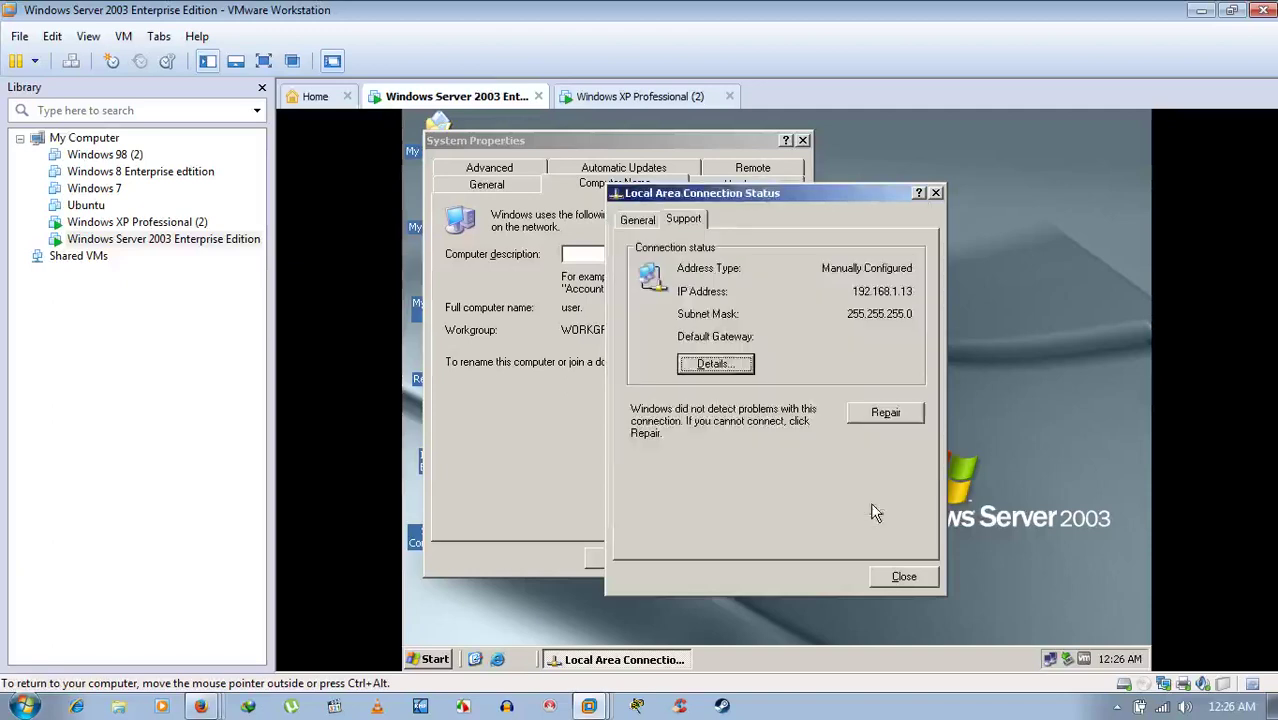
left_click(690, 99)
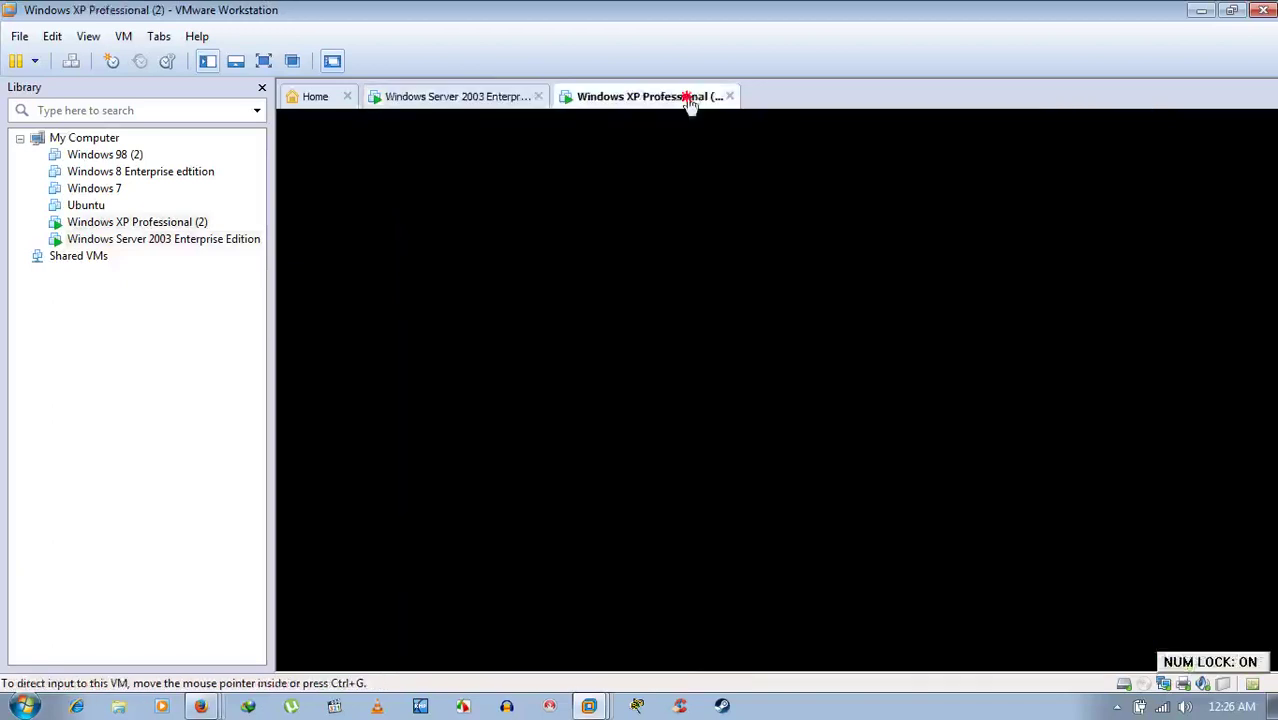
- Show XP's connection details: IP 192.168.1.12, mask 255.255.255.0, DNS server 192.168.1.13
left_click(1111, 630)
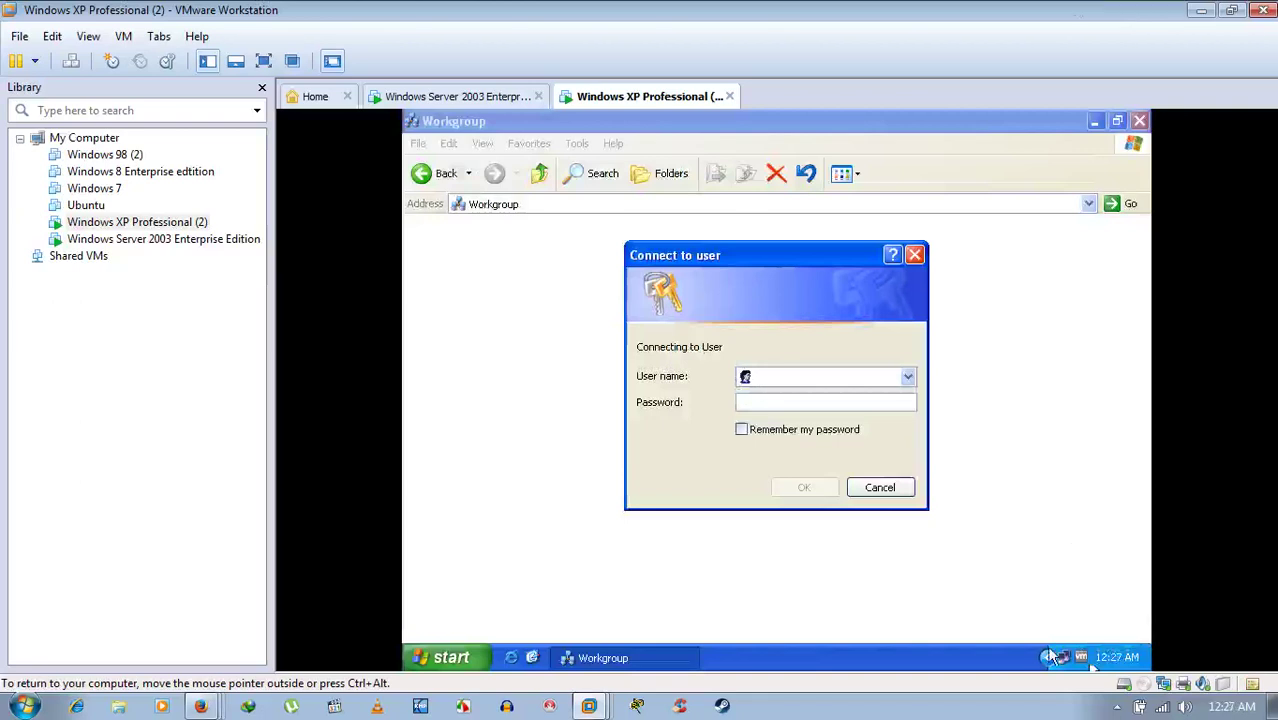
key("Num_Lock")
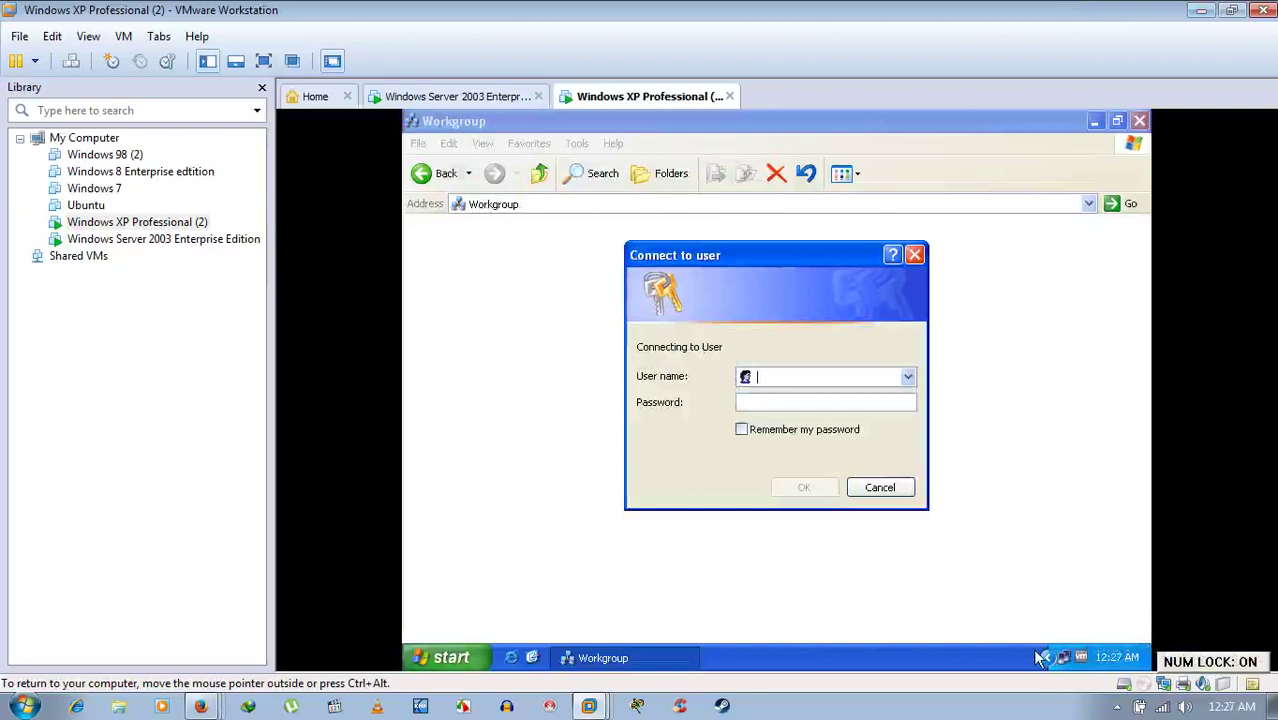
key("Num_Lock")
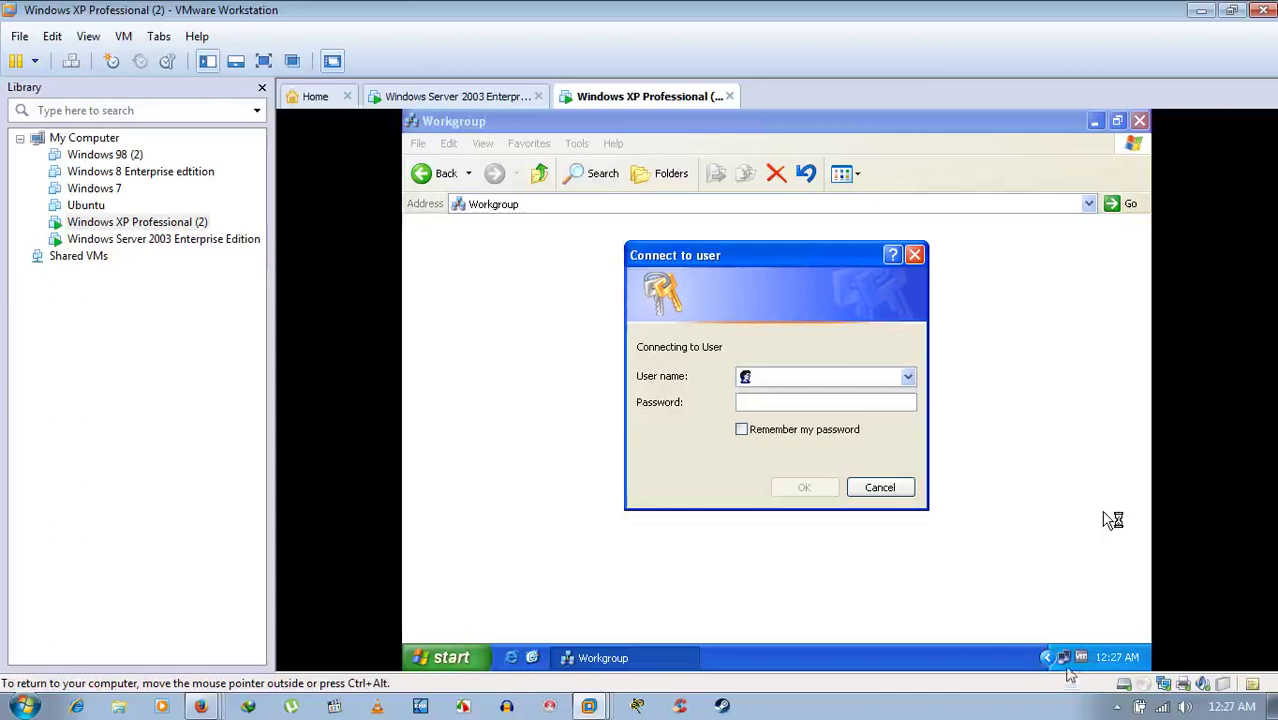
key("Num_Lock")
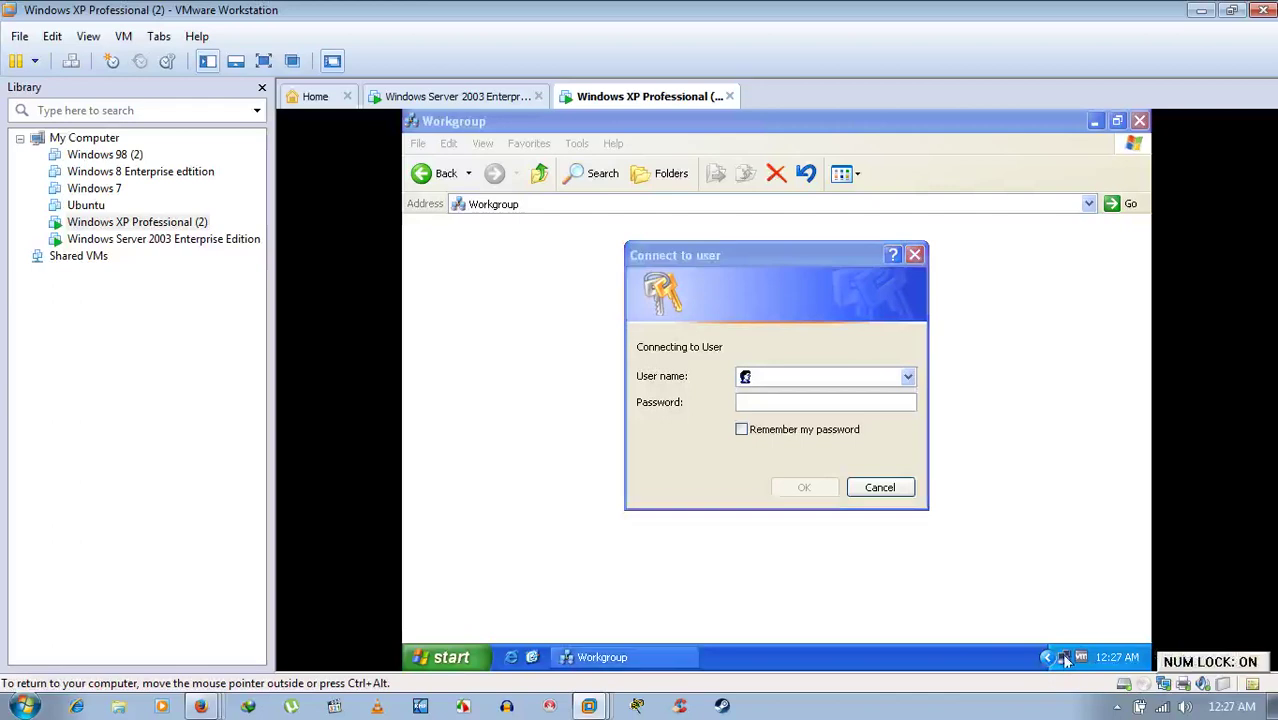
right_click(1063, 657)
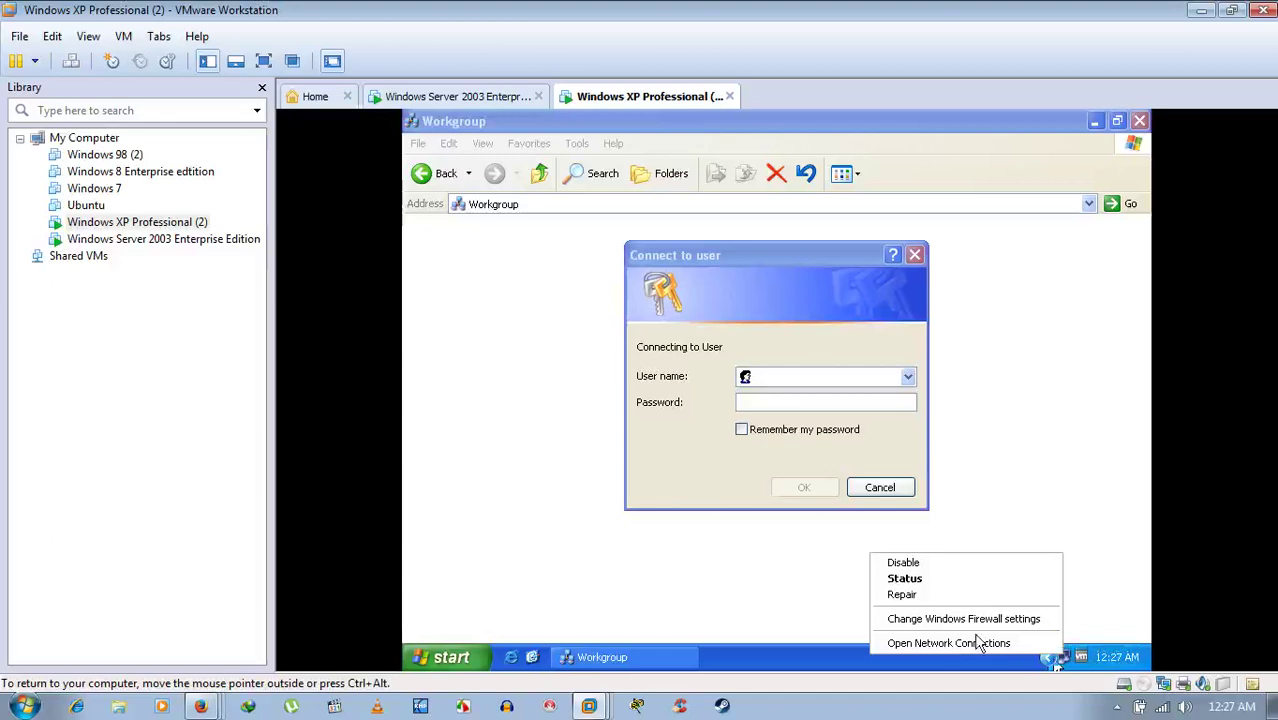
left_click(888, 565)
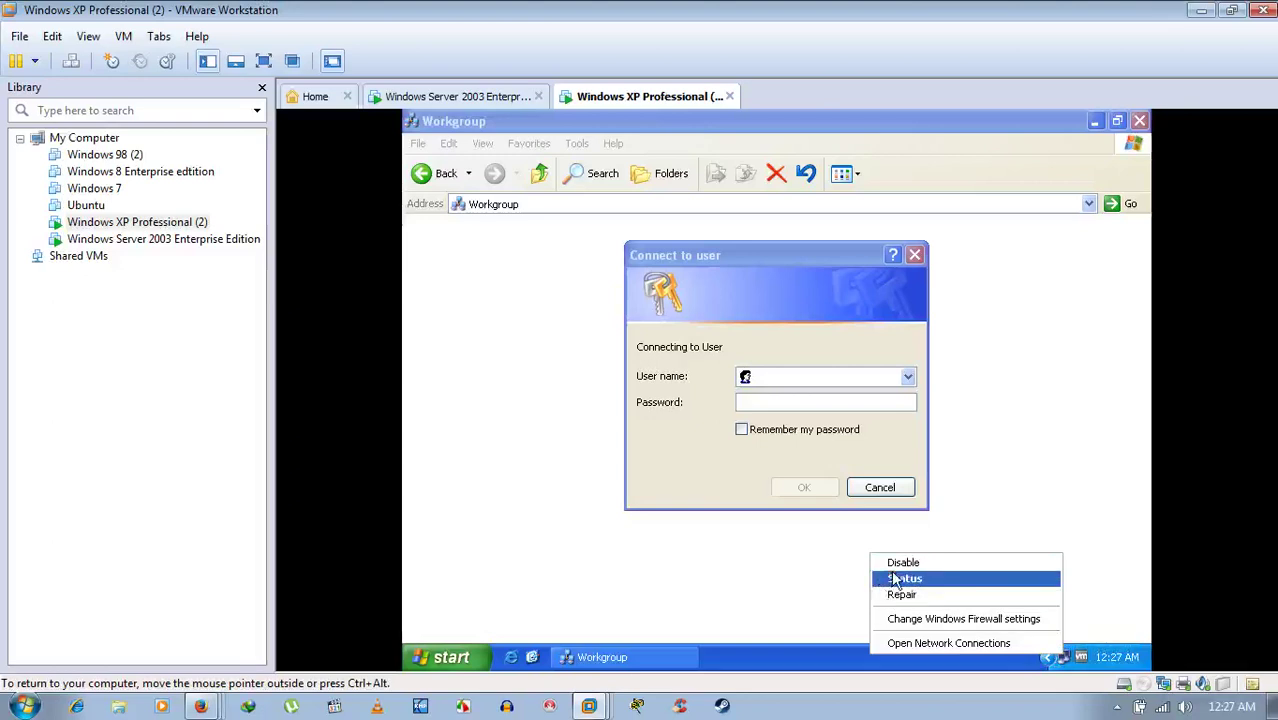
left_click(897, 580)
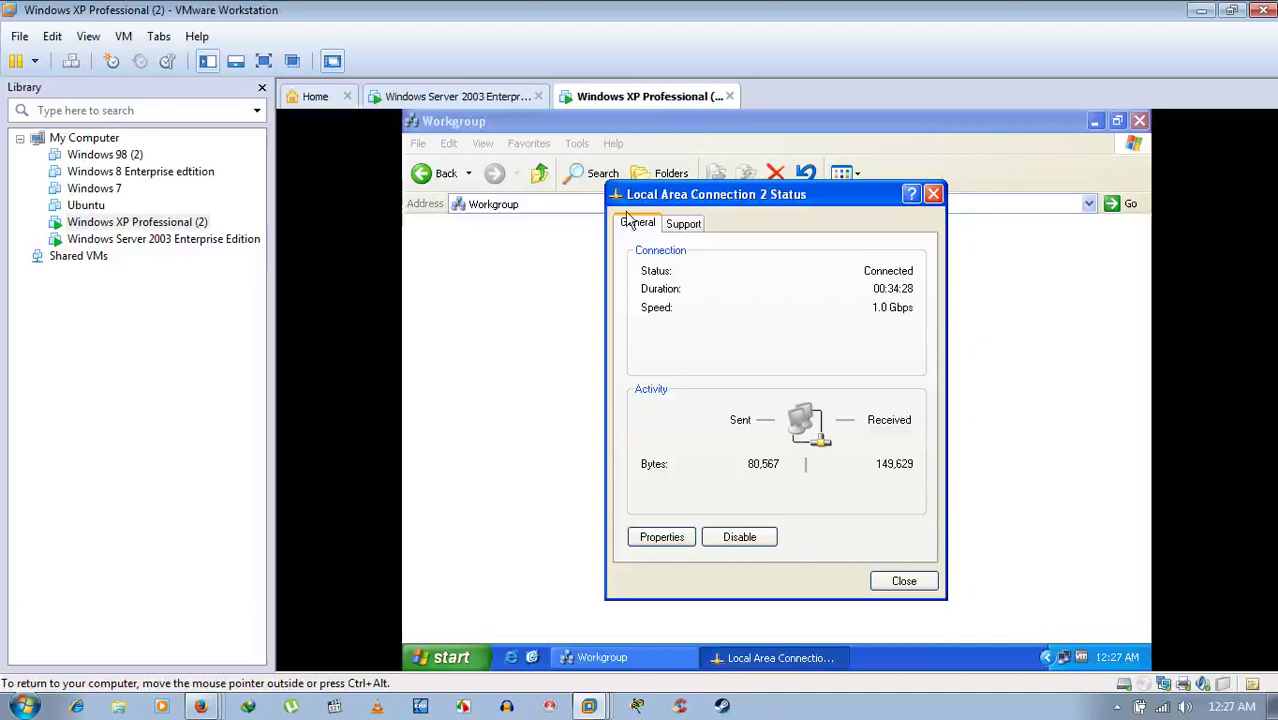
left_click(684, 224)
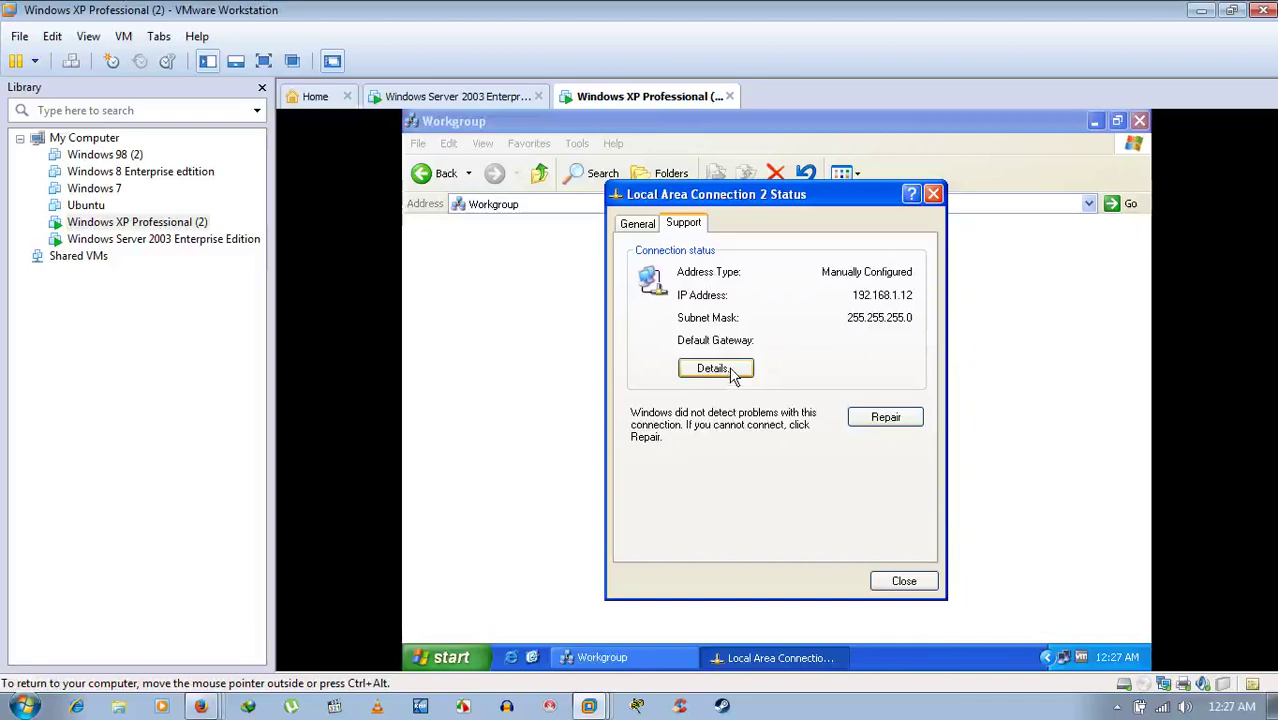
left_click(714, 368)
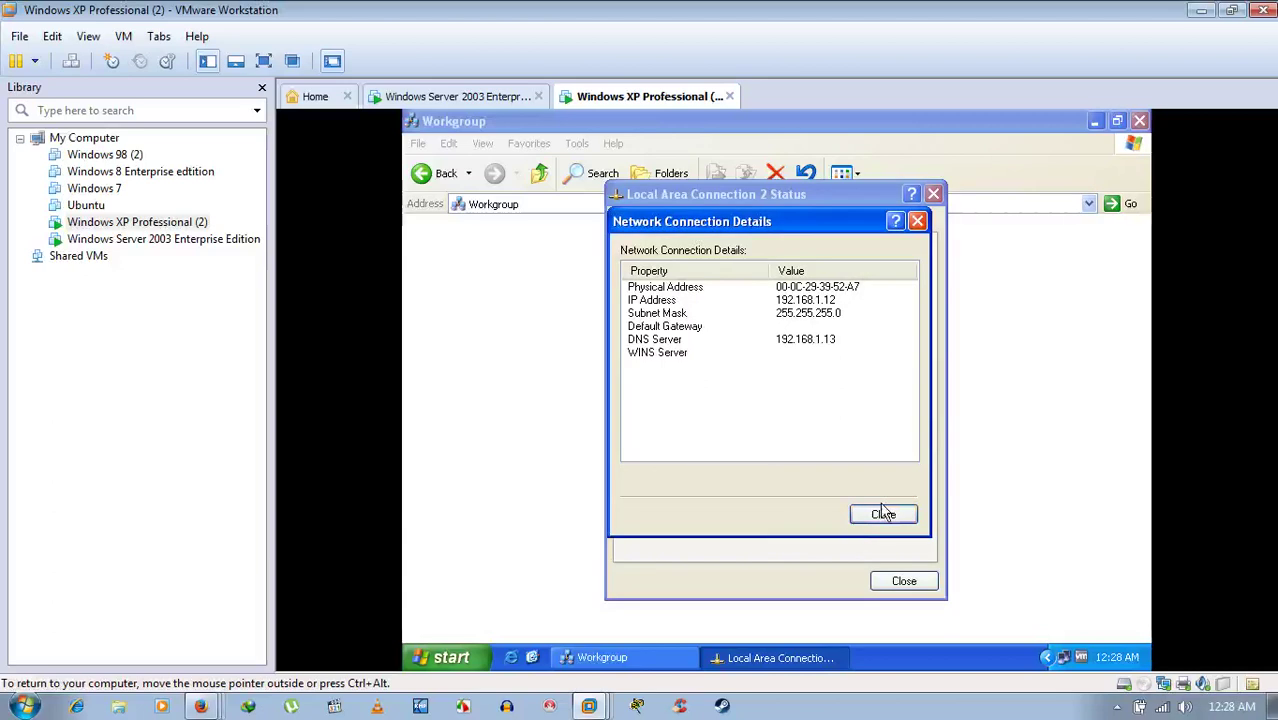
- Close the Server 2003 connection Status dialog and cancel its System Properties
left_click(897, 578)
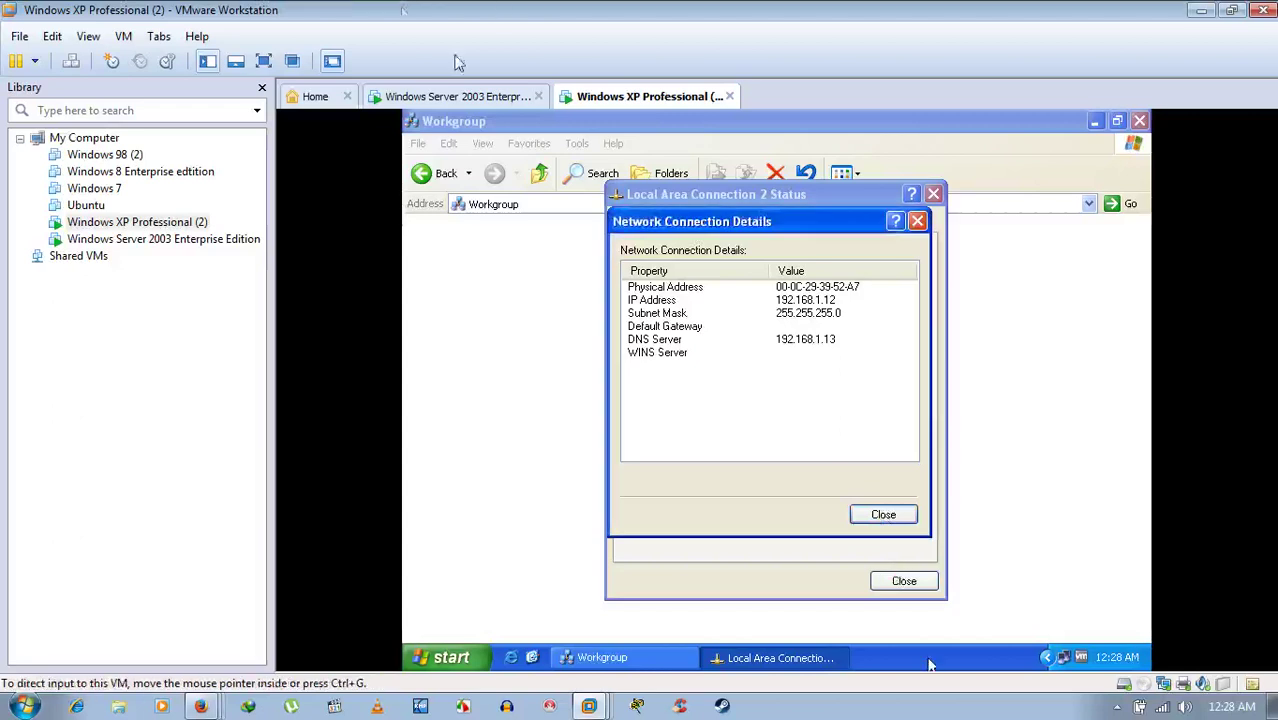
left_click(477, 106)
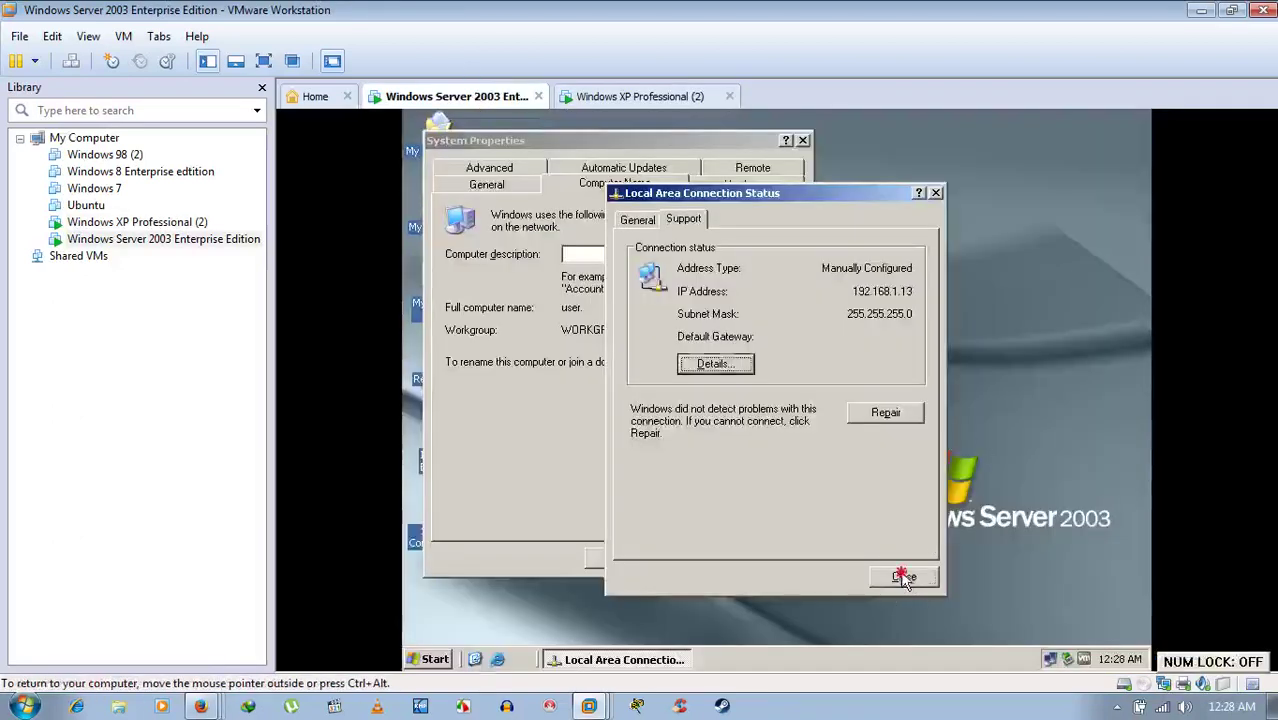
left_click(903, 577)
left_click(719, 559)
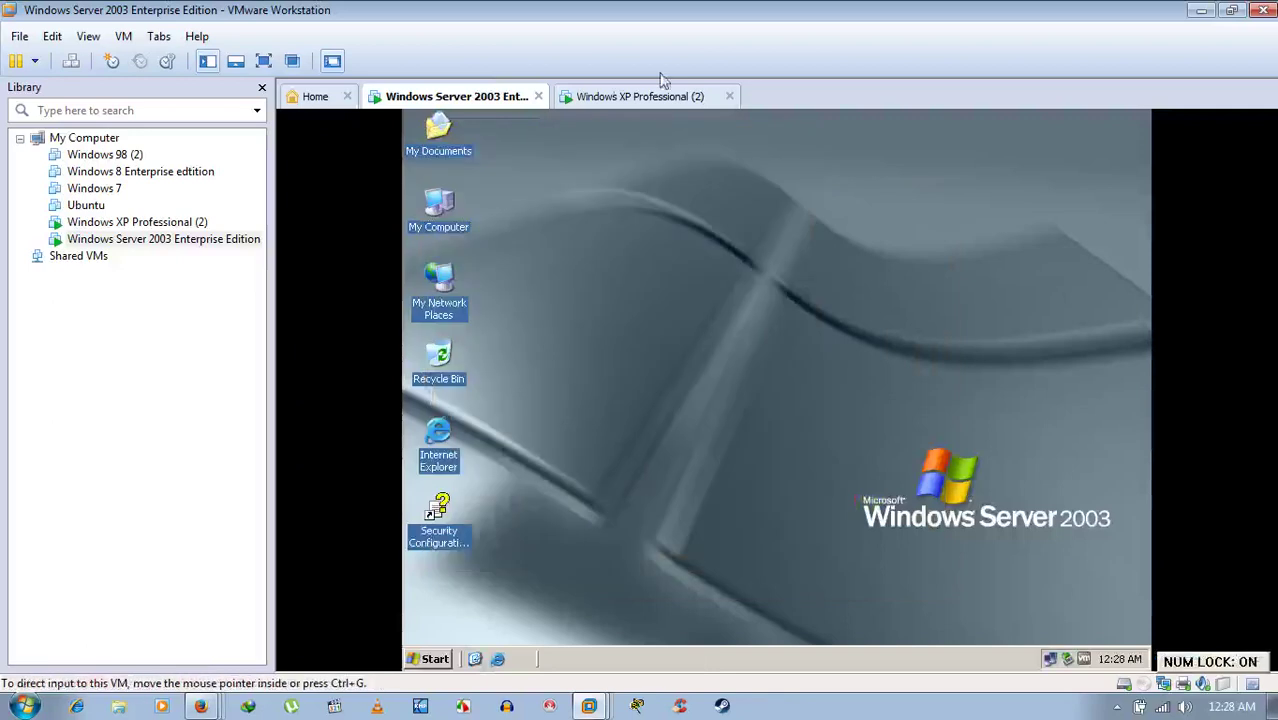
- On XP, close the connection Details and Status windows
left_click(623, 92)
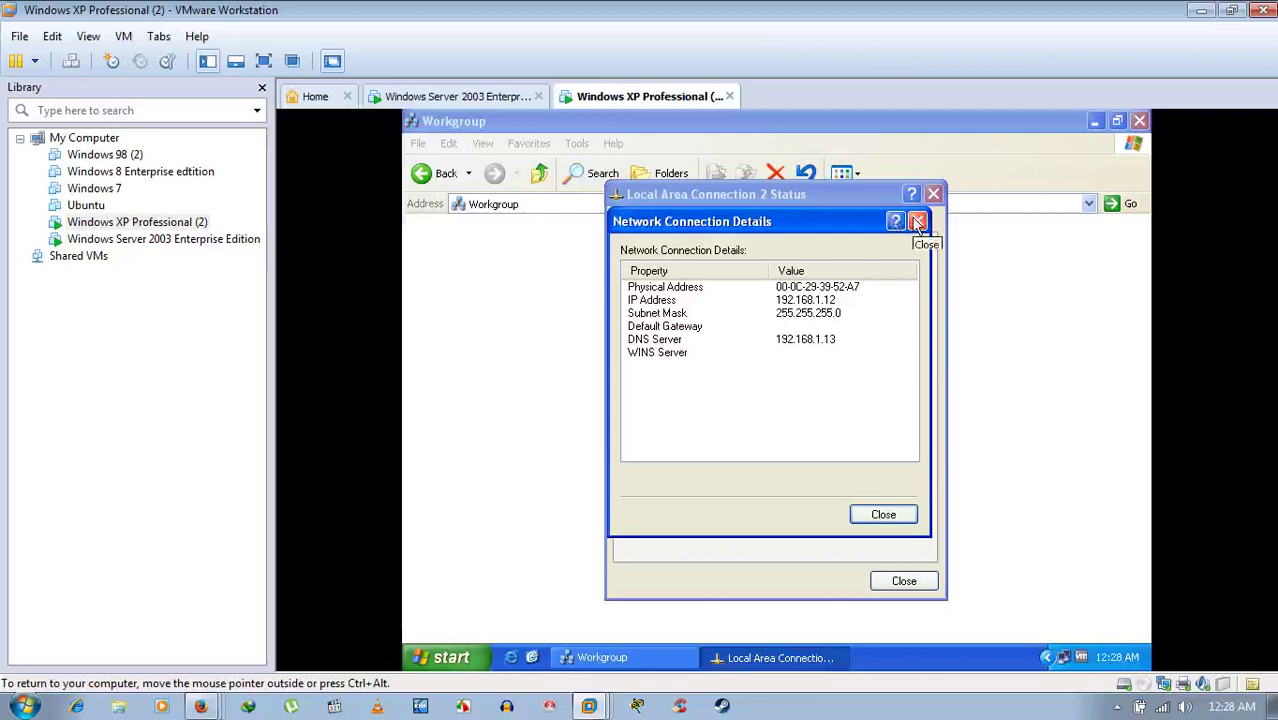
left_click(917, 222)
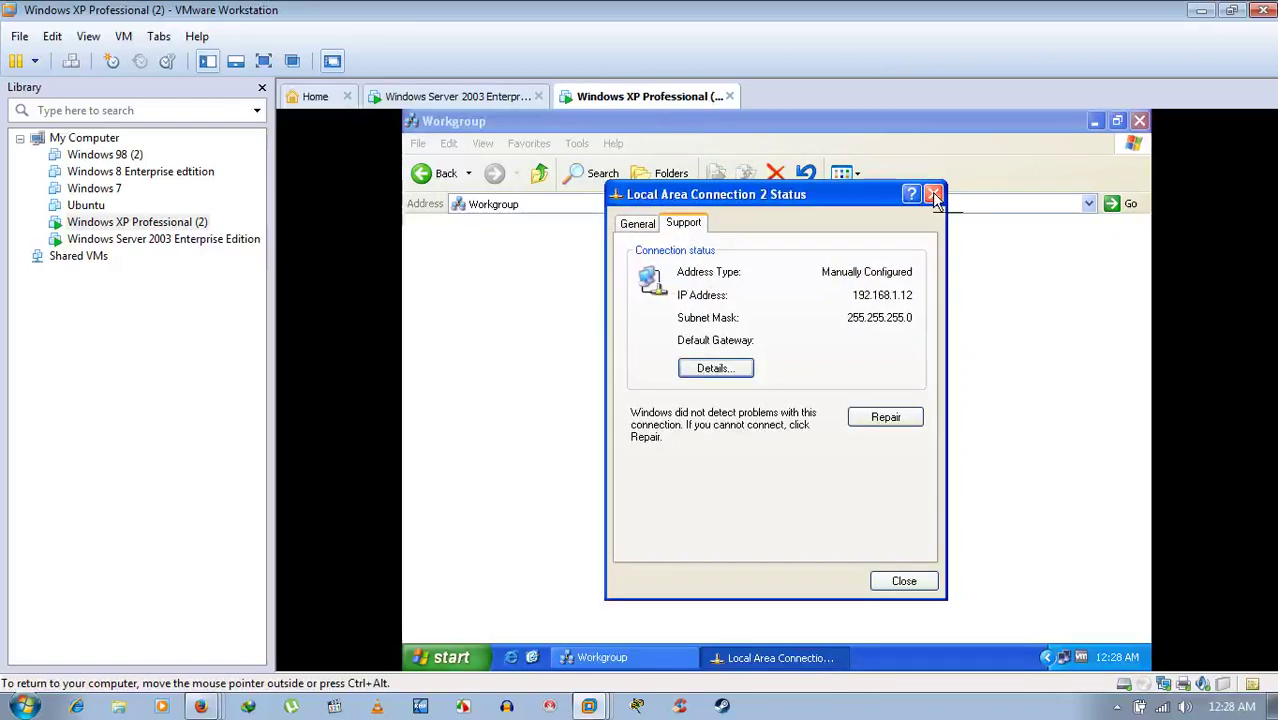
left_click(932, 193)
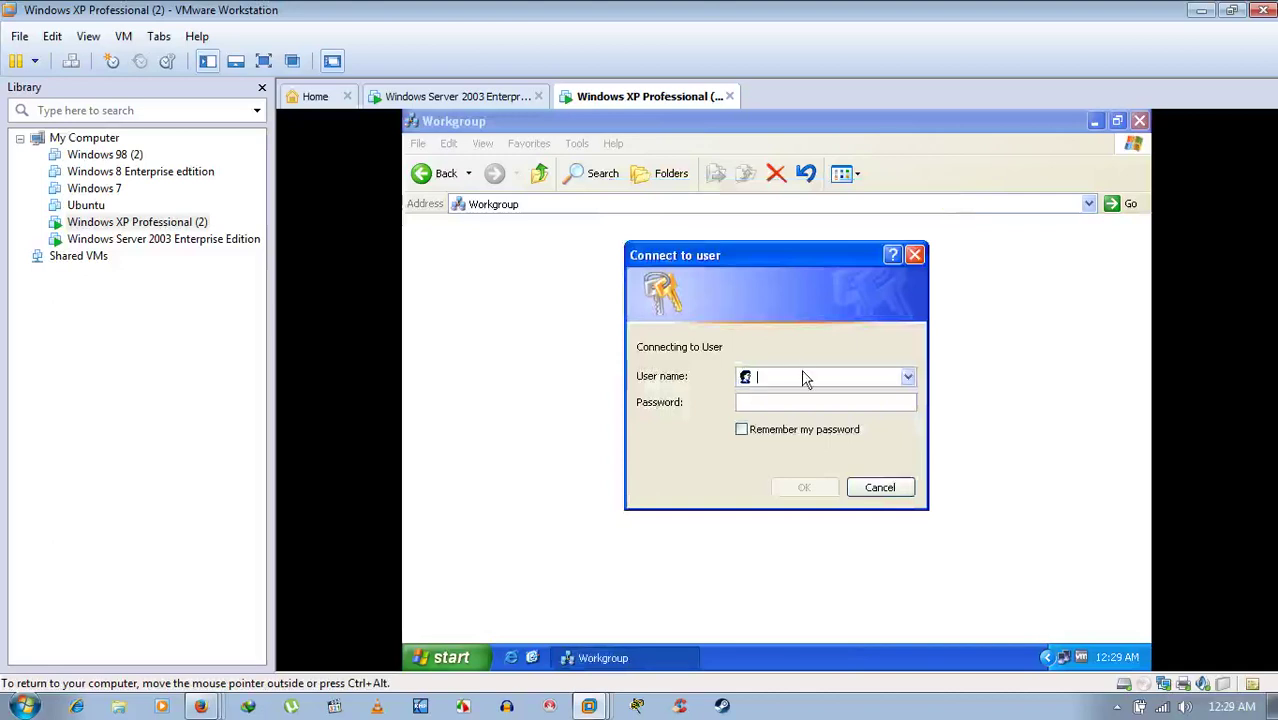
- Log in to the User computer as USER\administrator with the account password
type("A")
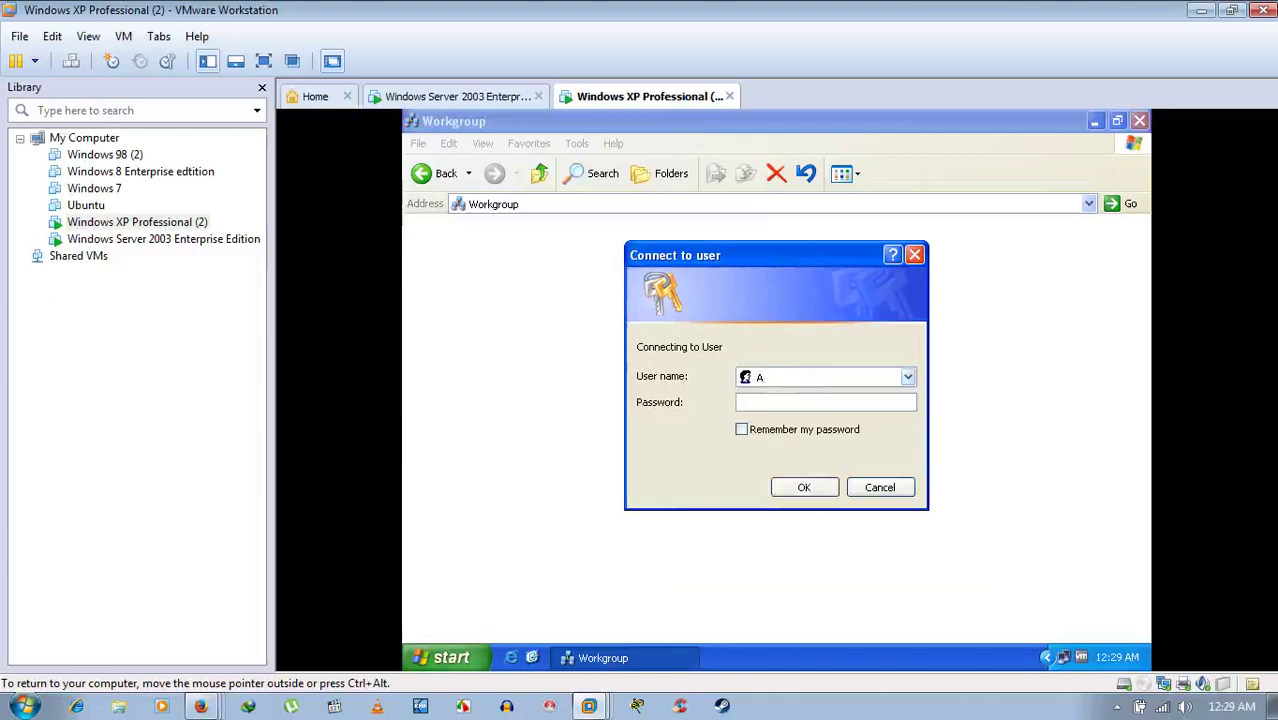
key("BackSpace")
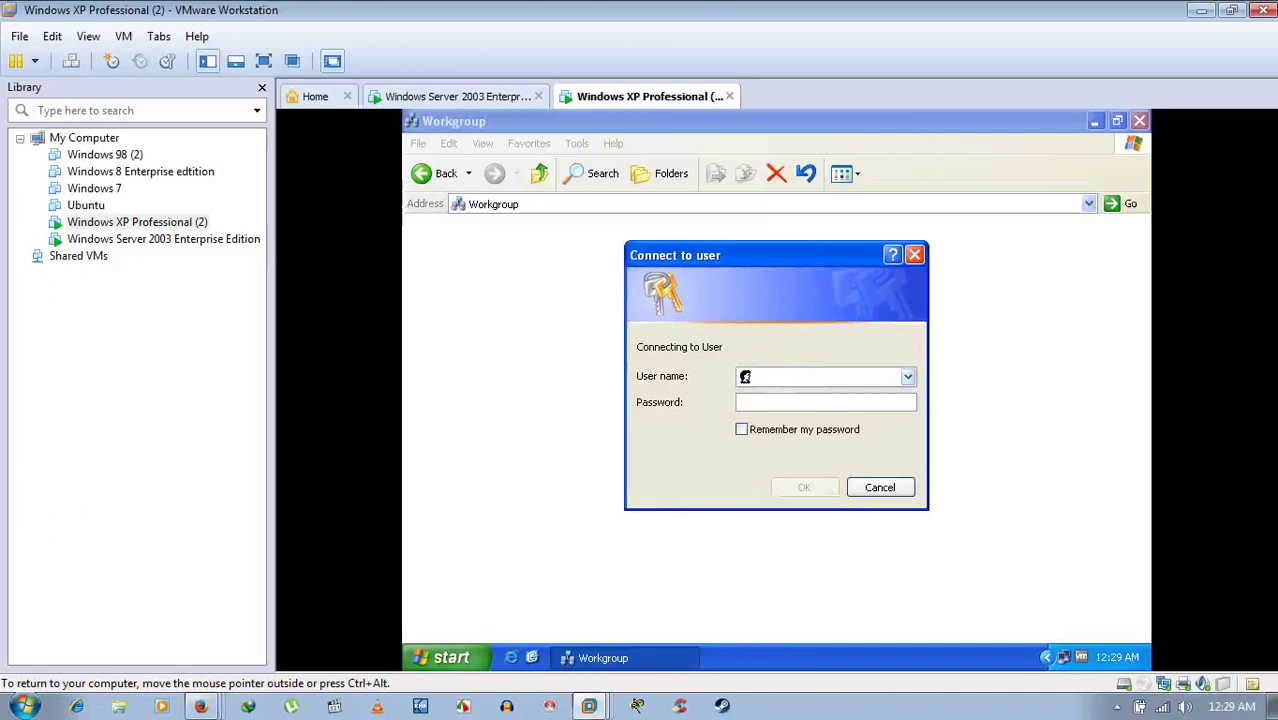
type("ad")
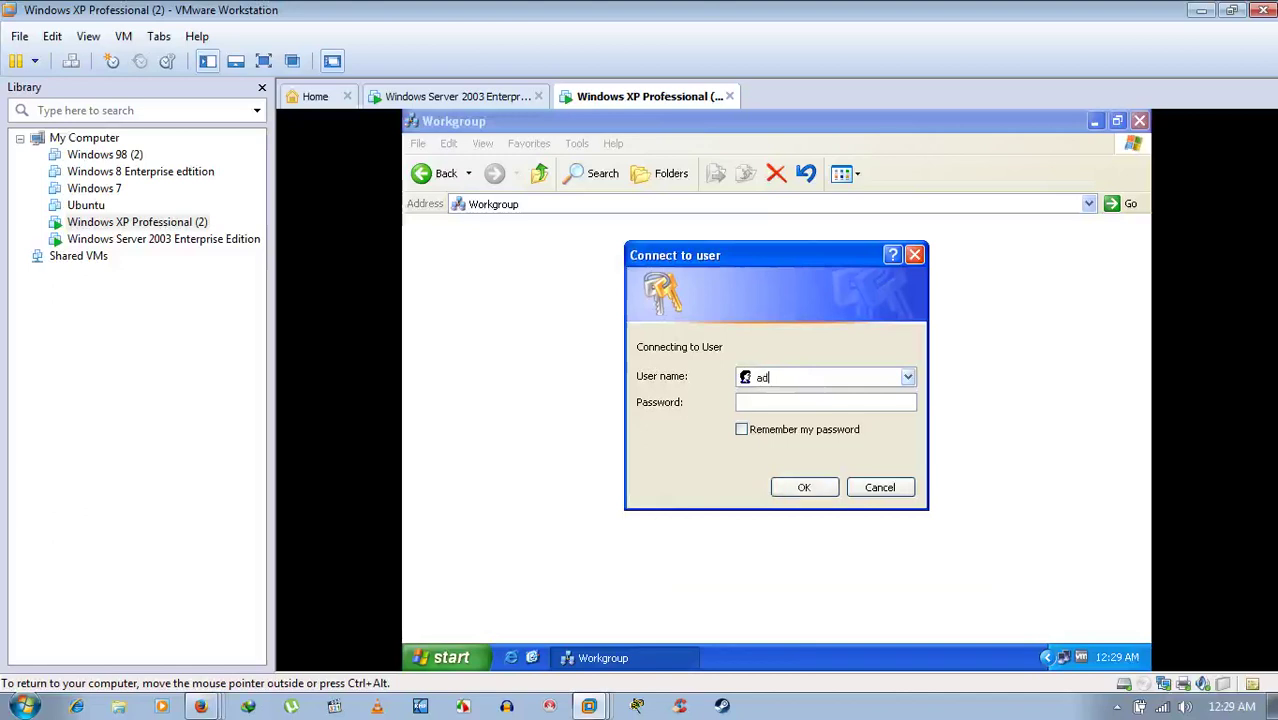
type("ministrator")
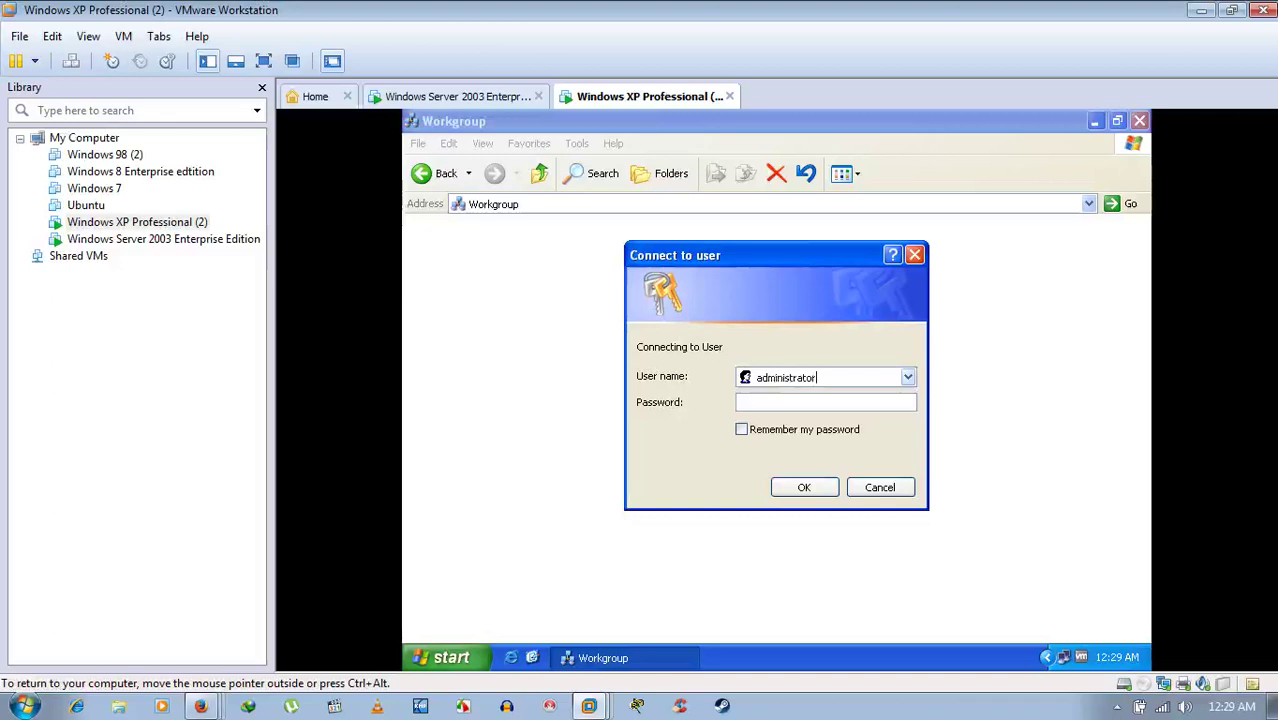
left_click(825, 402)
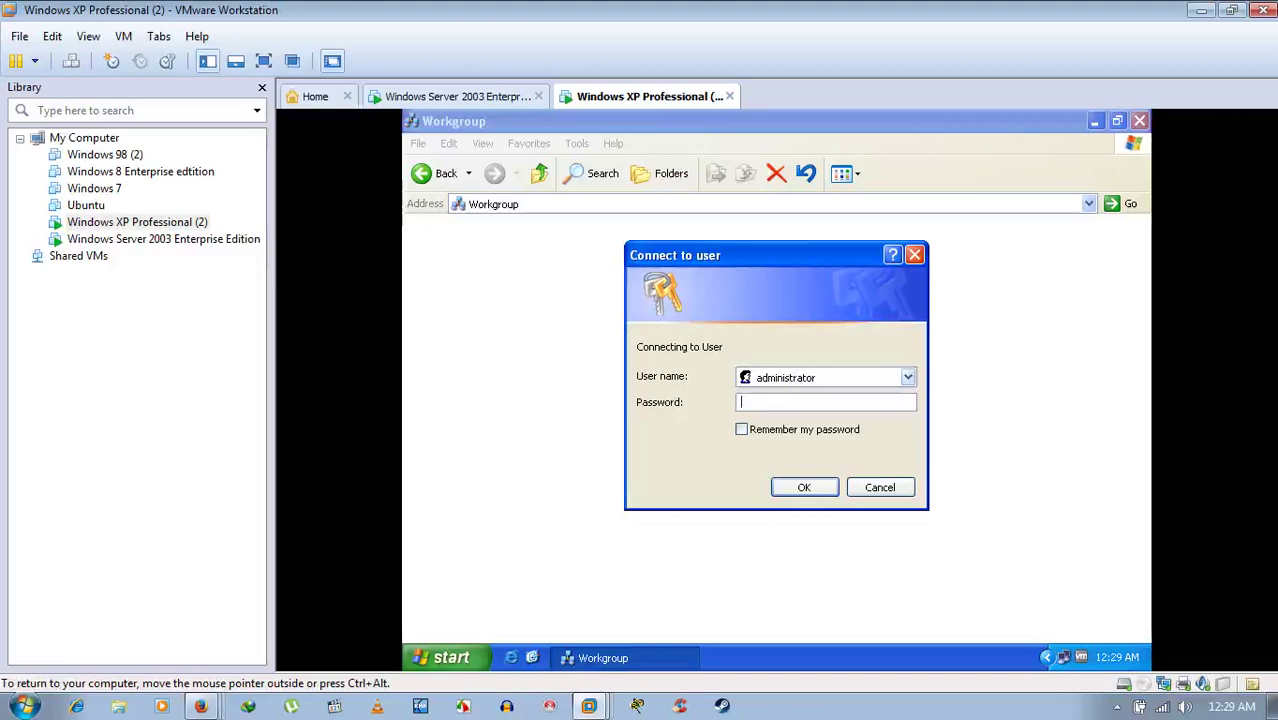
type("********")
key("Return")
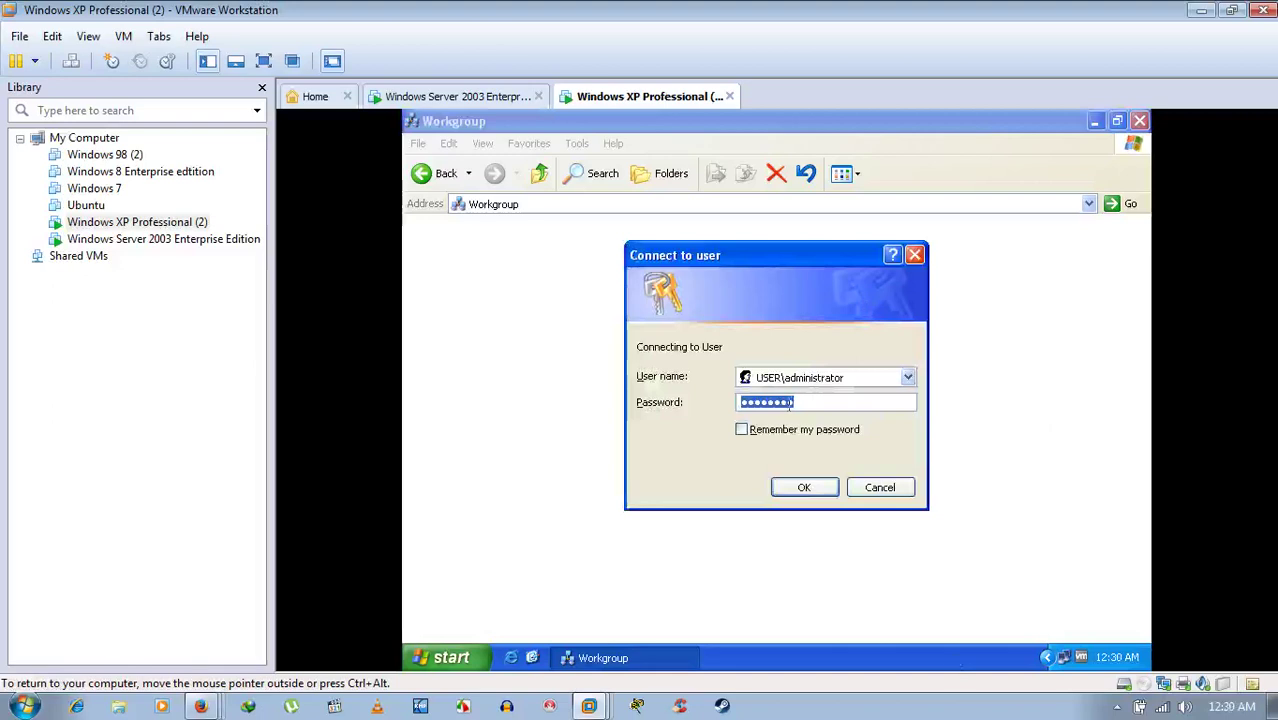
key("Num_Lock")
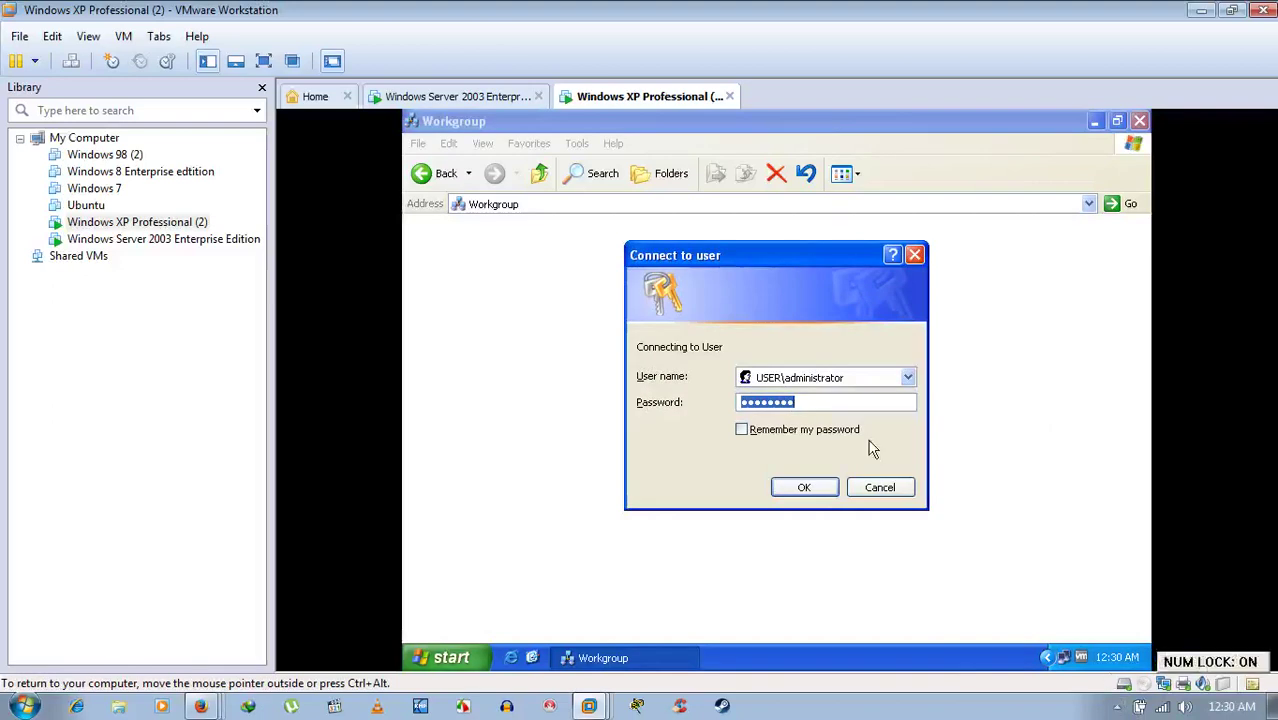
key("Num_Lock")
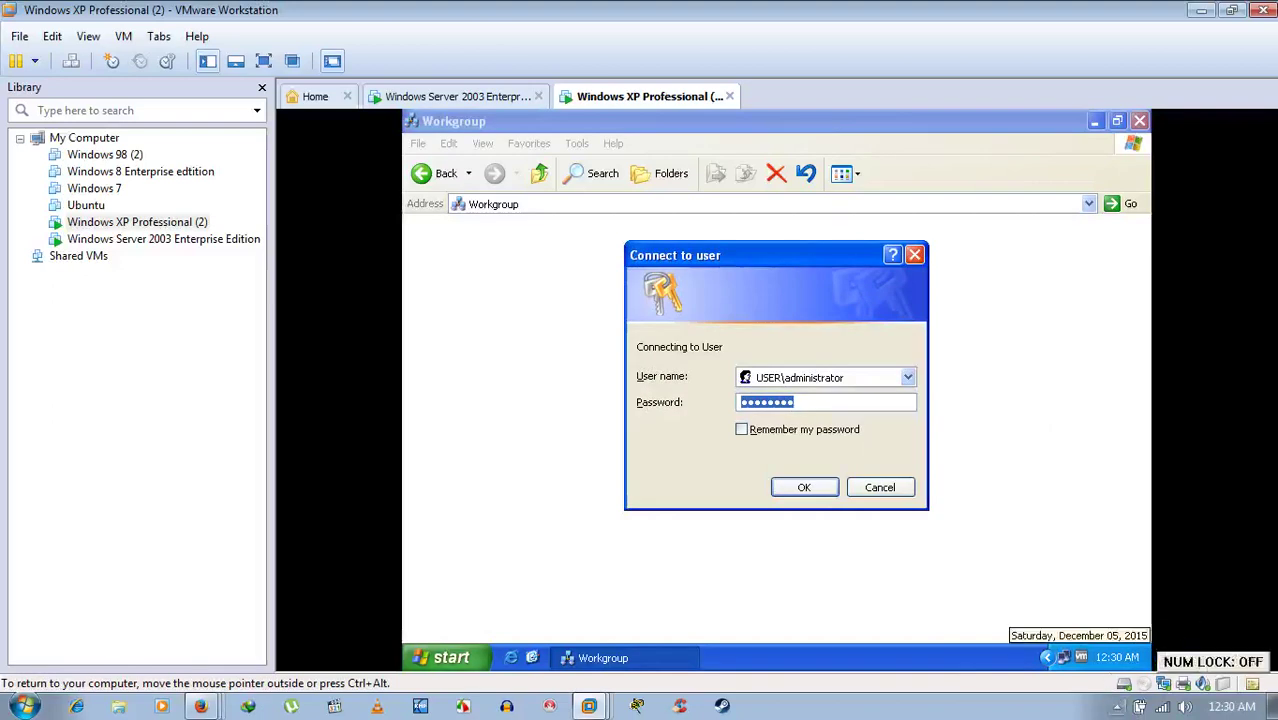
- Use the host notification area to restore VMware and give input control to the XP guest
left_click(1201, 10)
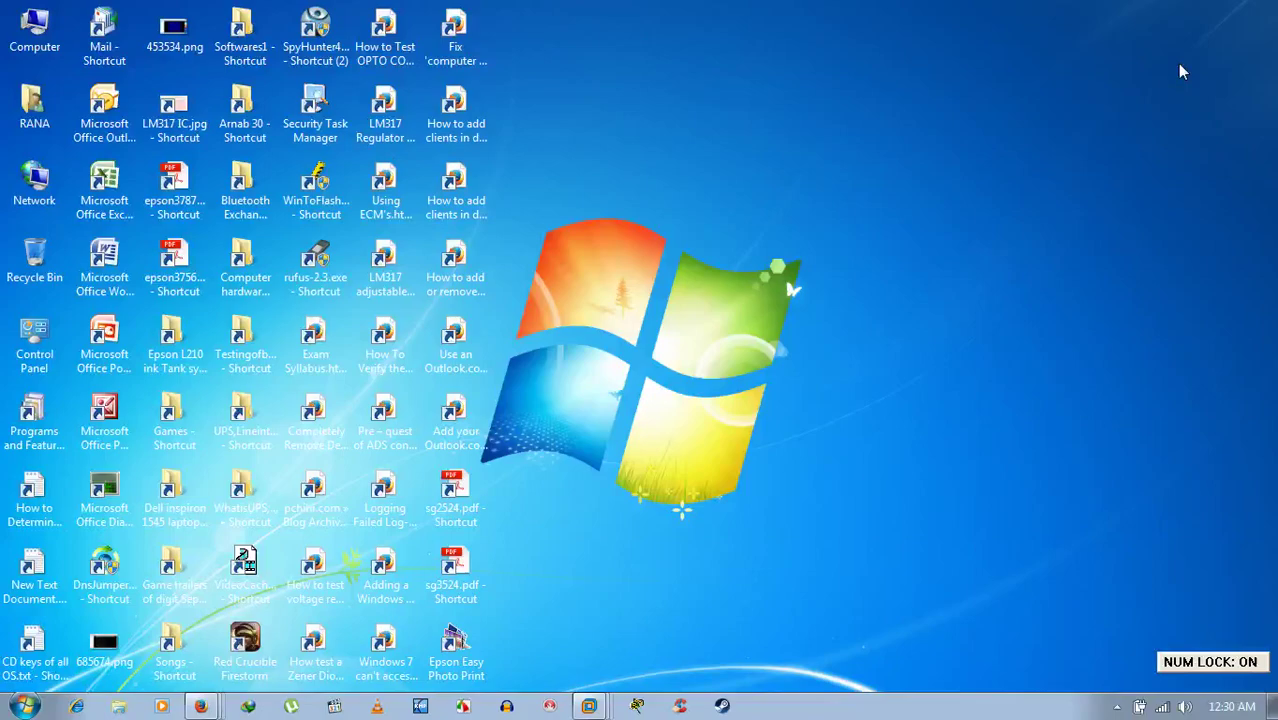
left_click(1117, 706)
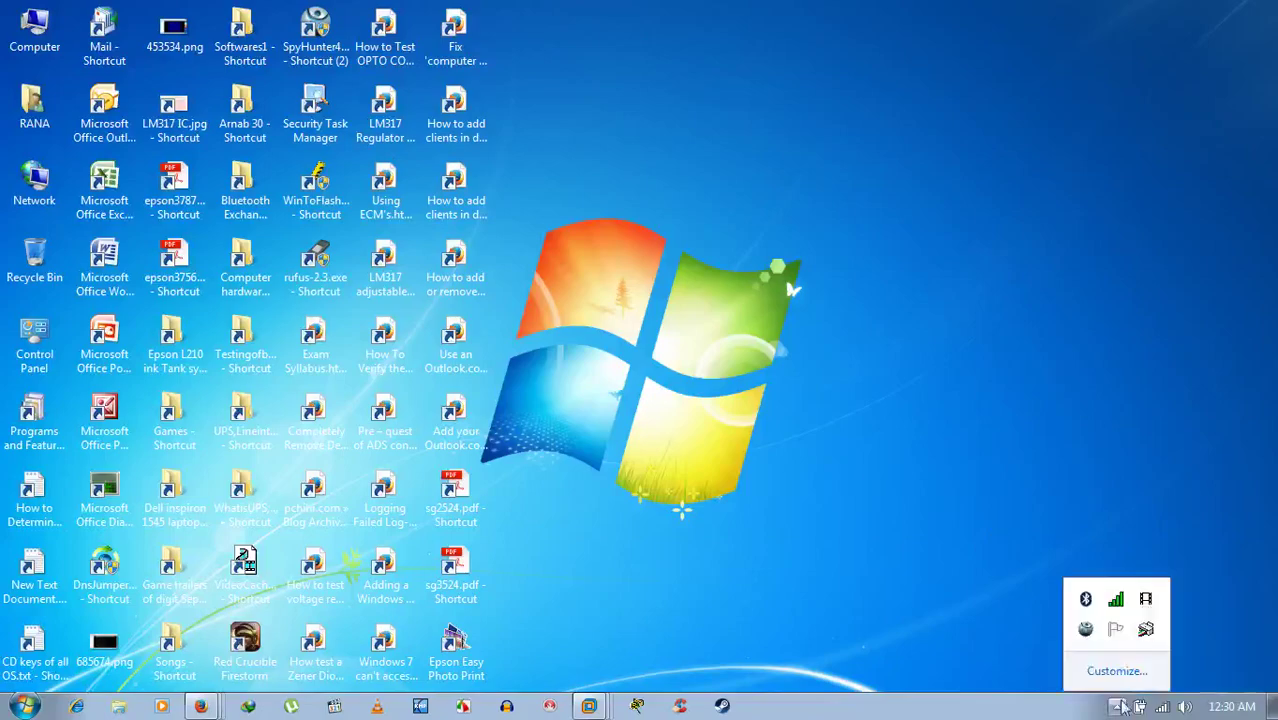
right_click(1145, 600)
left_click(1135, 522)
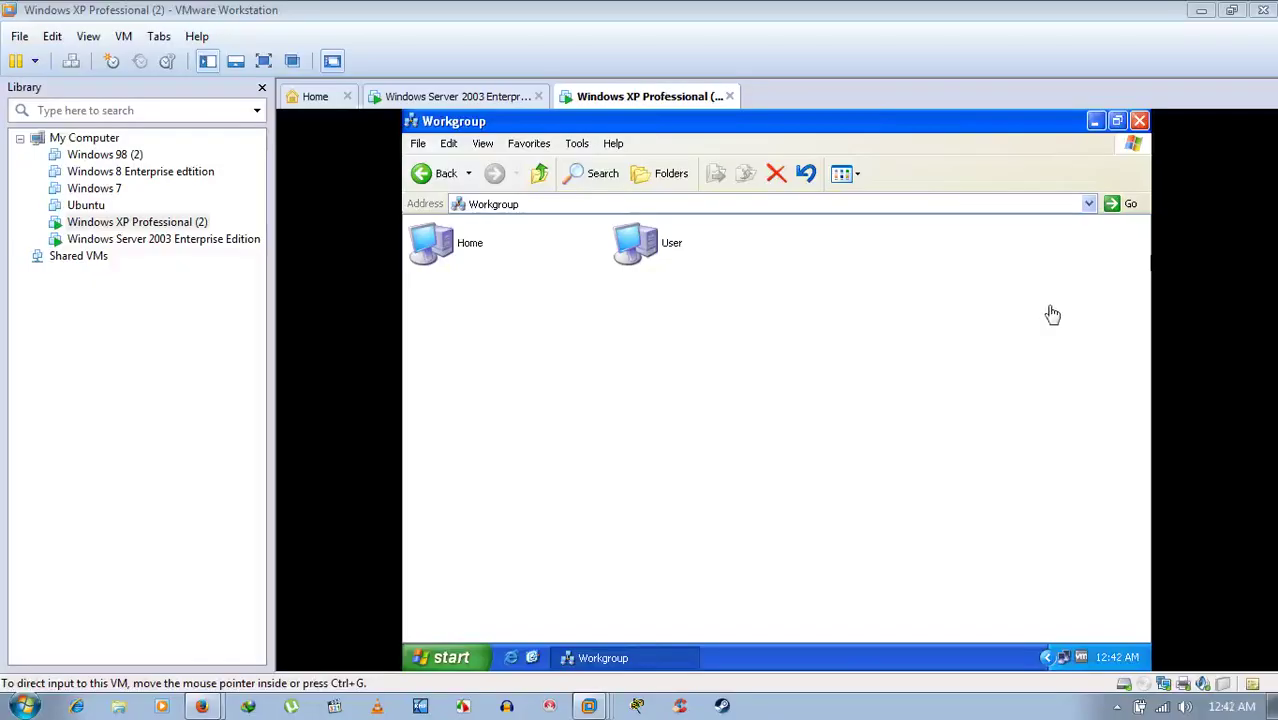
left_click(1052, 315)
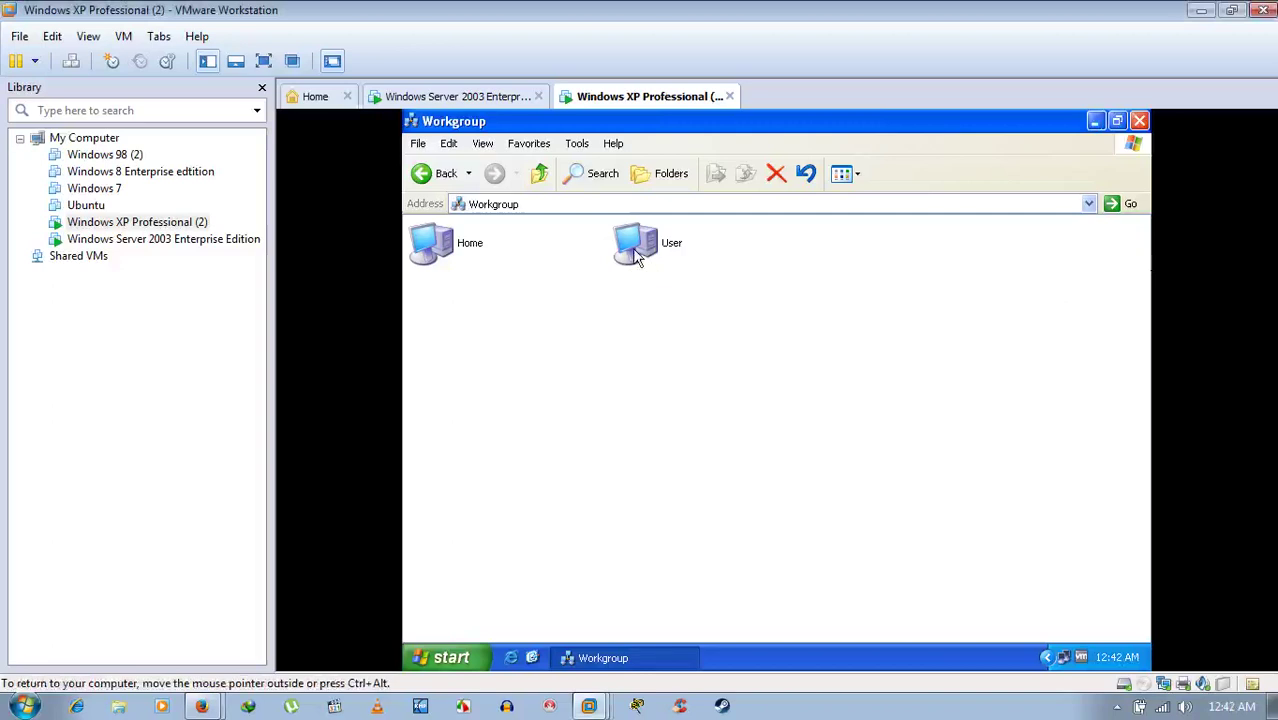
- Log in to User as Administrator and open its F share, showing the rich text and wave files
left_click(637, 256)
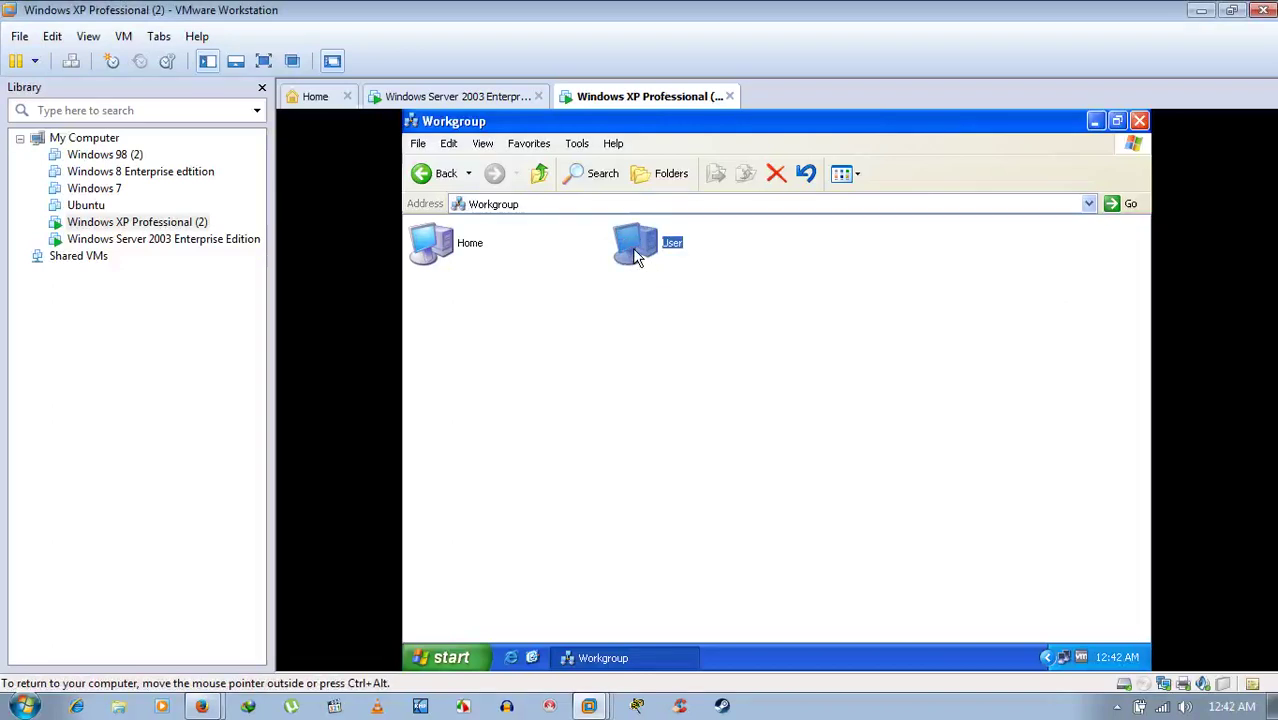
double_click(637, 256)
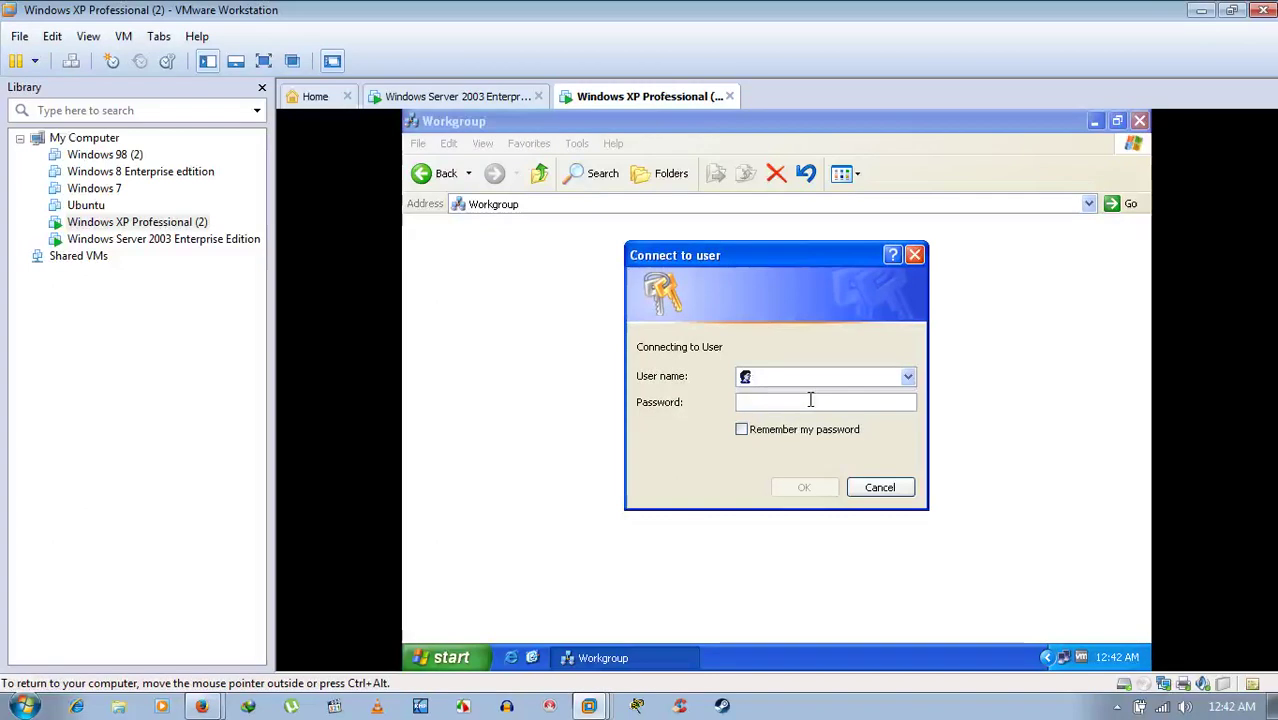
type("A")
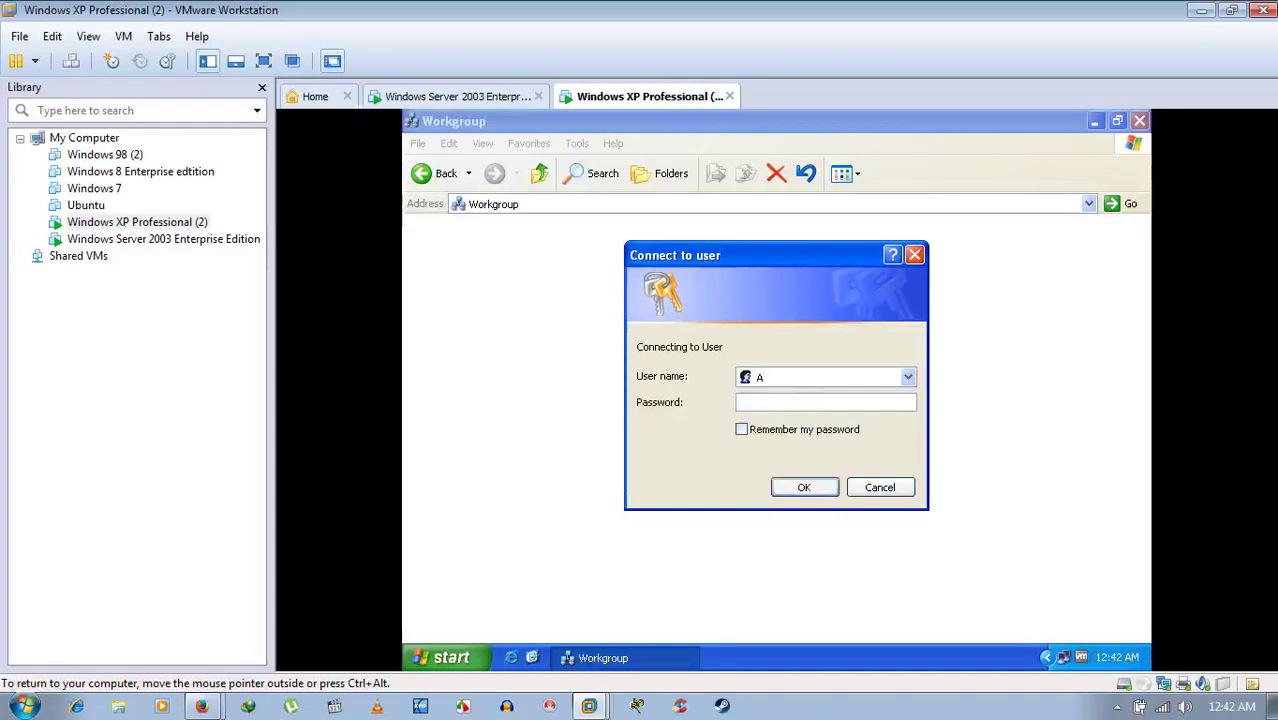
type("dministrator")
type("1234")
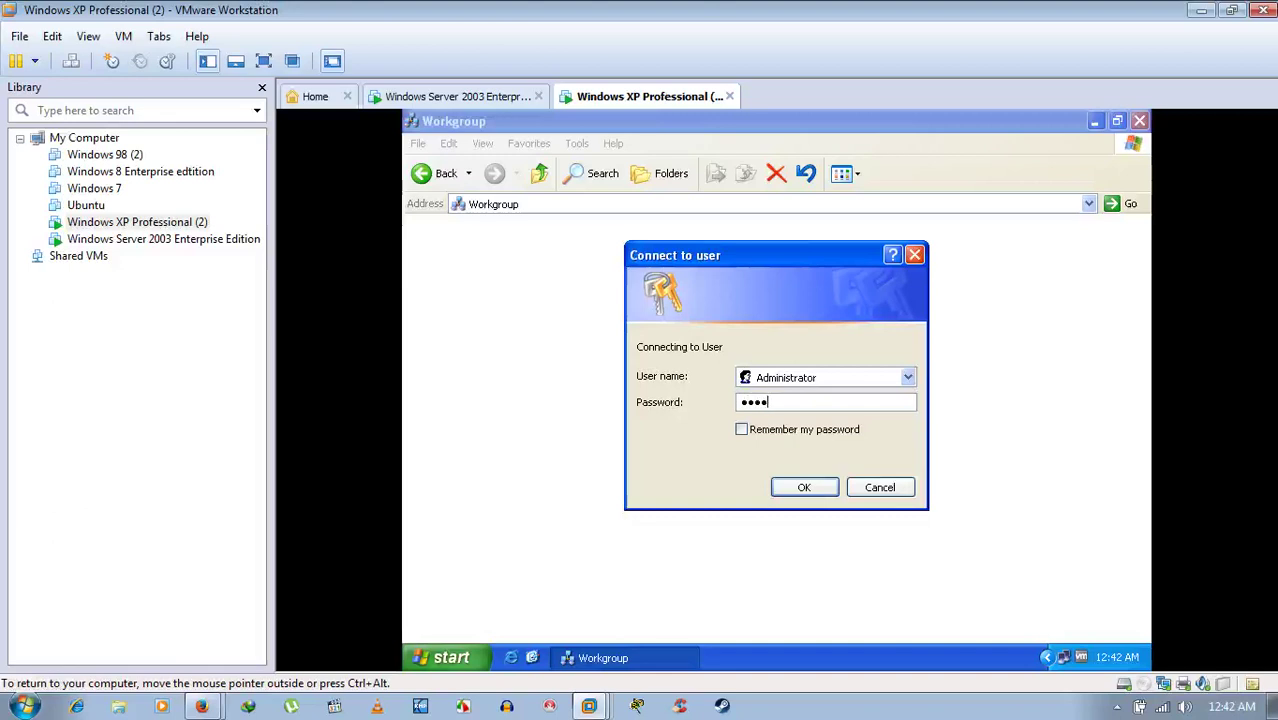
type("5678")
key("Return")
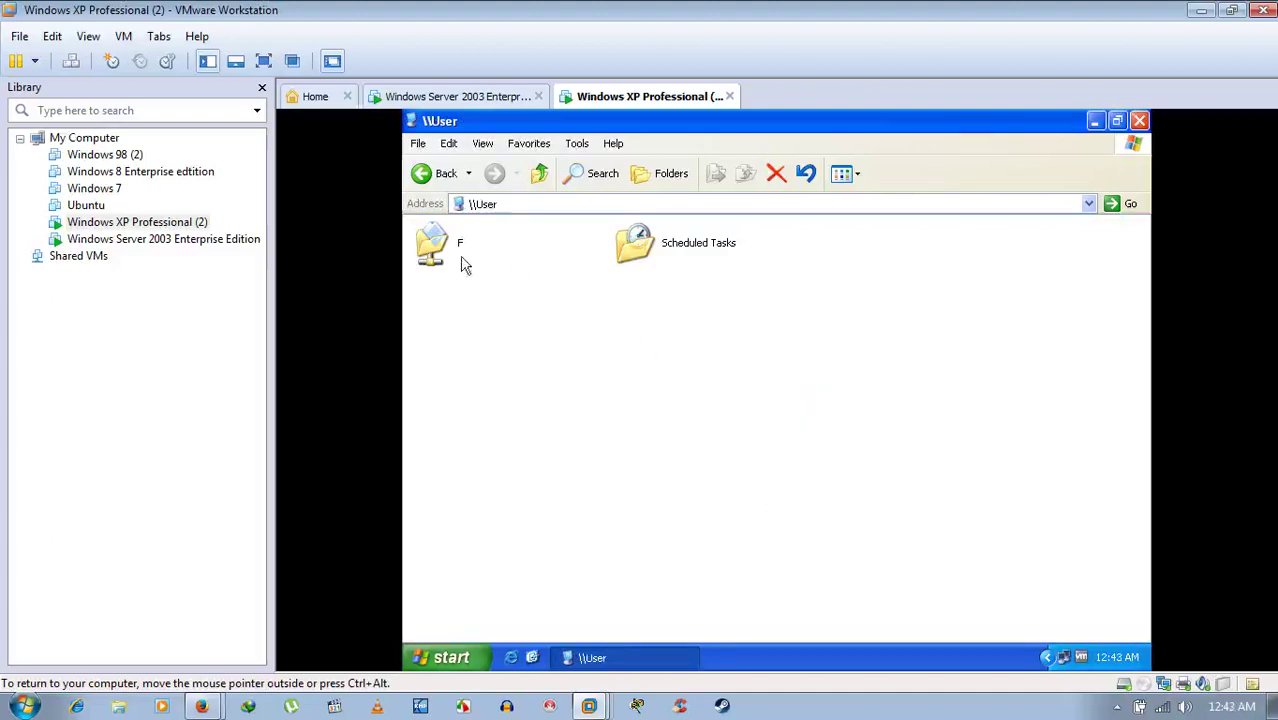
left_click(433, 246)
double_click(433, 246)
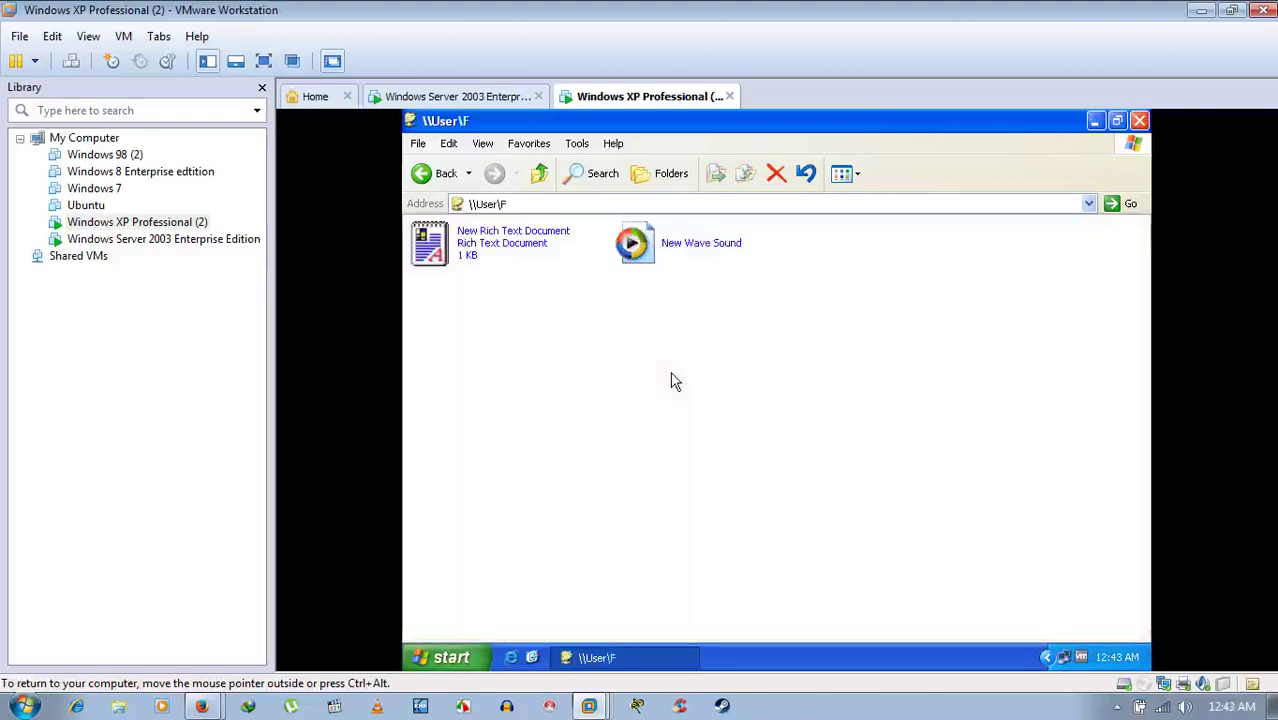
- On Server 2003, cancel System Properties and open the Home computer from the Workgroup window
left_click(458, 96)
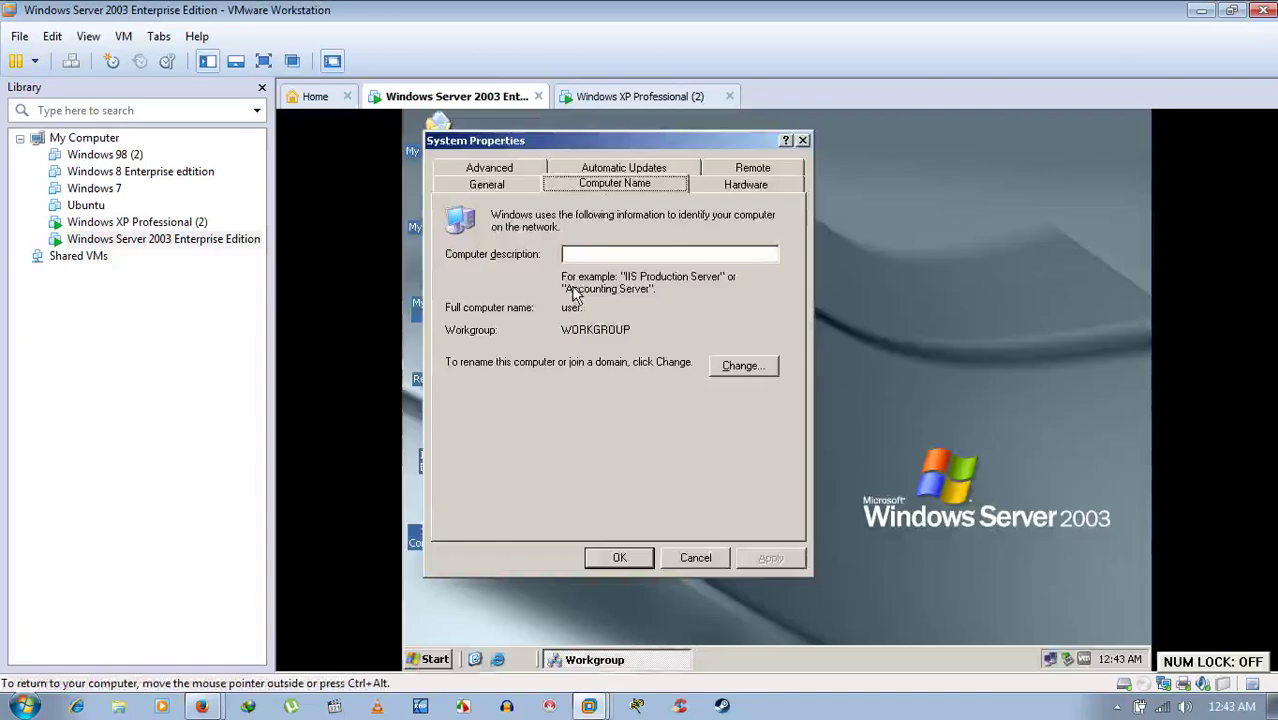
left_click(695, 557)
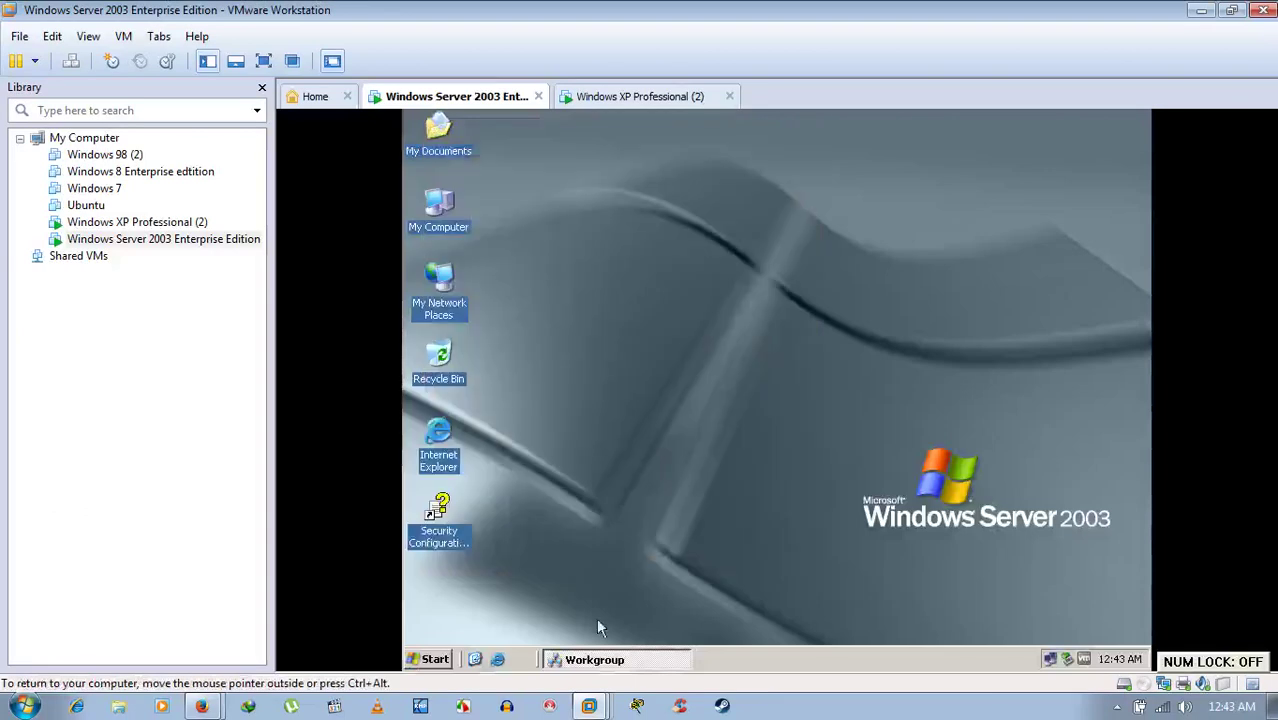
left_click(600, 659)
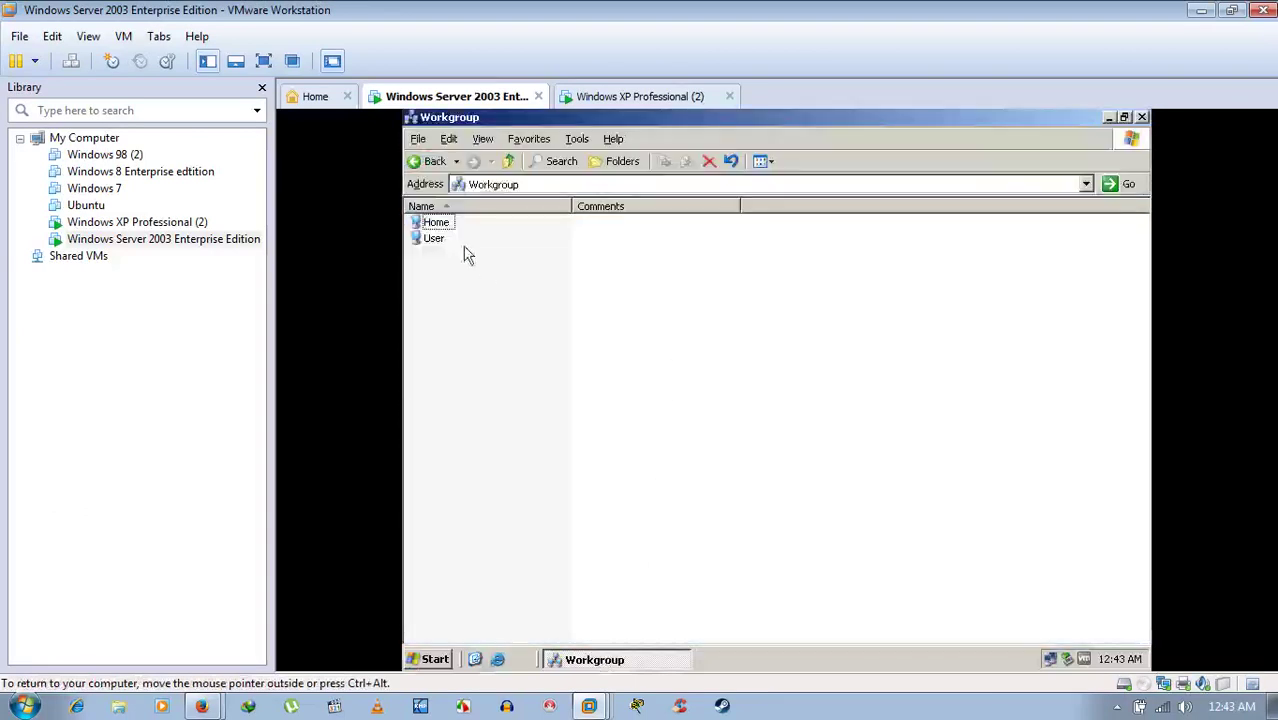
left_click(434, 238)
left_click(438, 223)
double_click(439, 225)
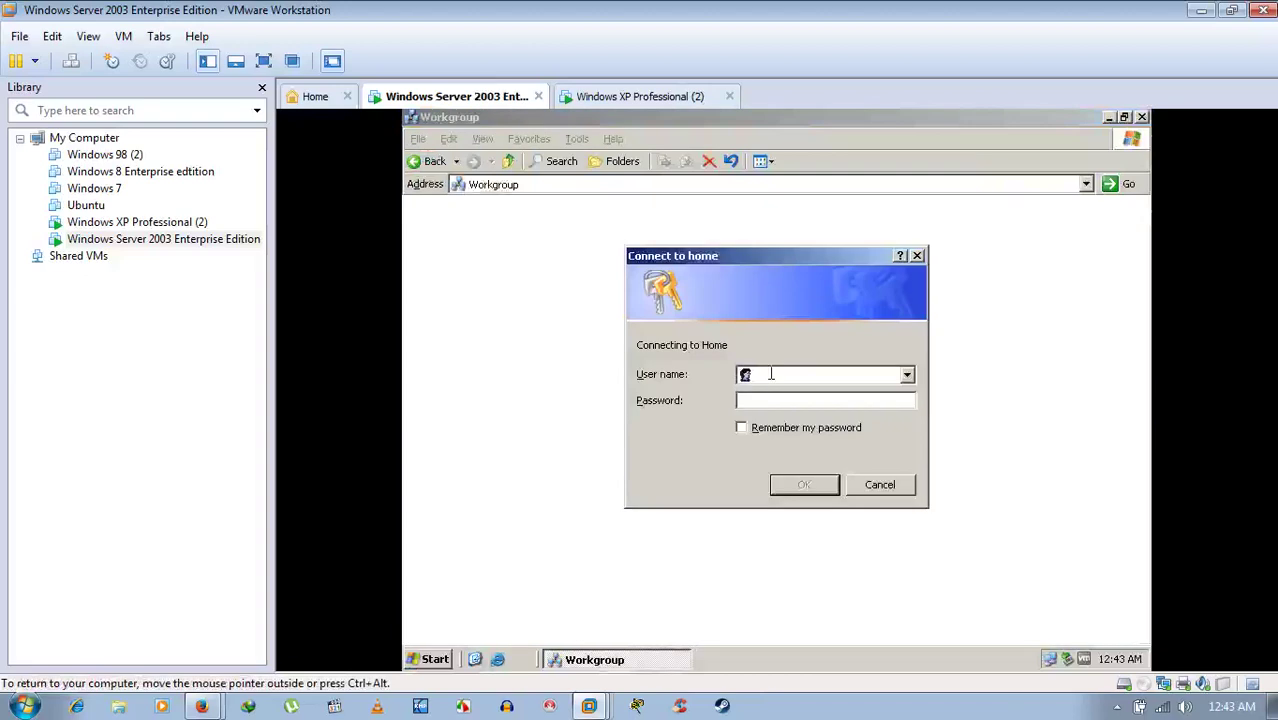
- Log in to Home with its user name and password, open share C, then minimize it
type("Arnab")
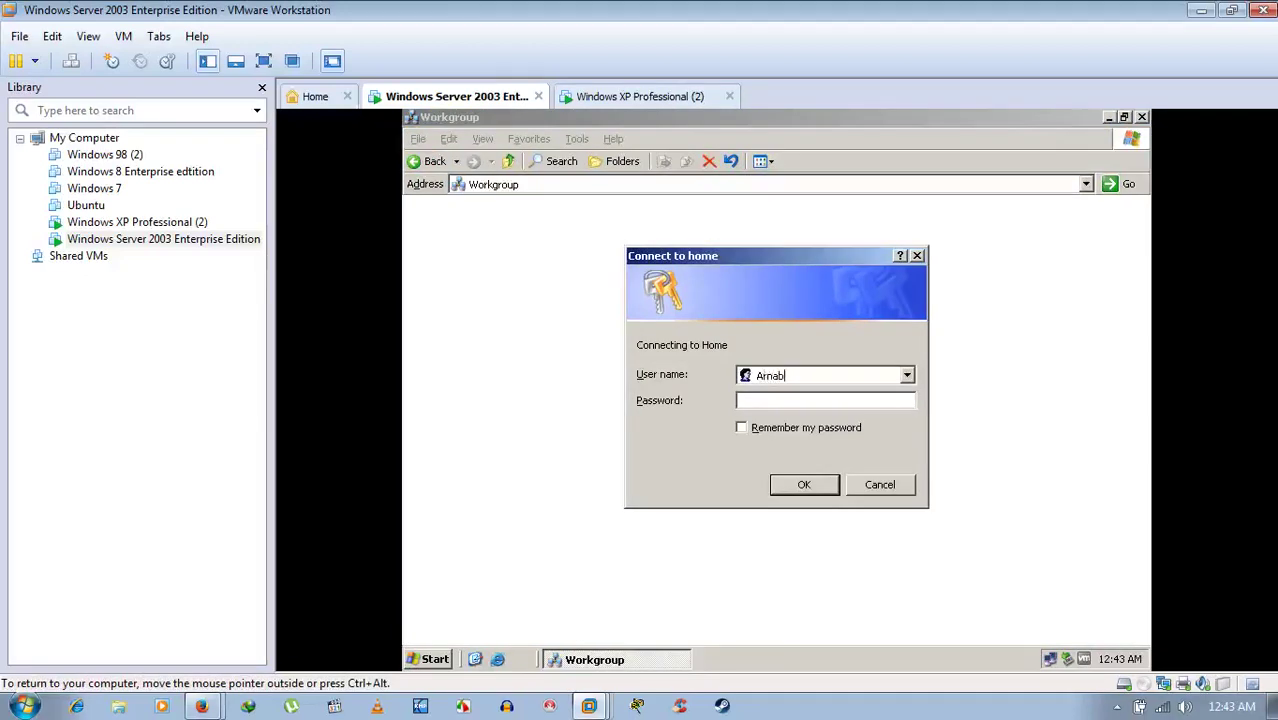
key("Tab")
type("****")
key("Return")
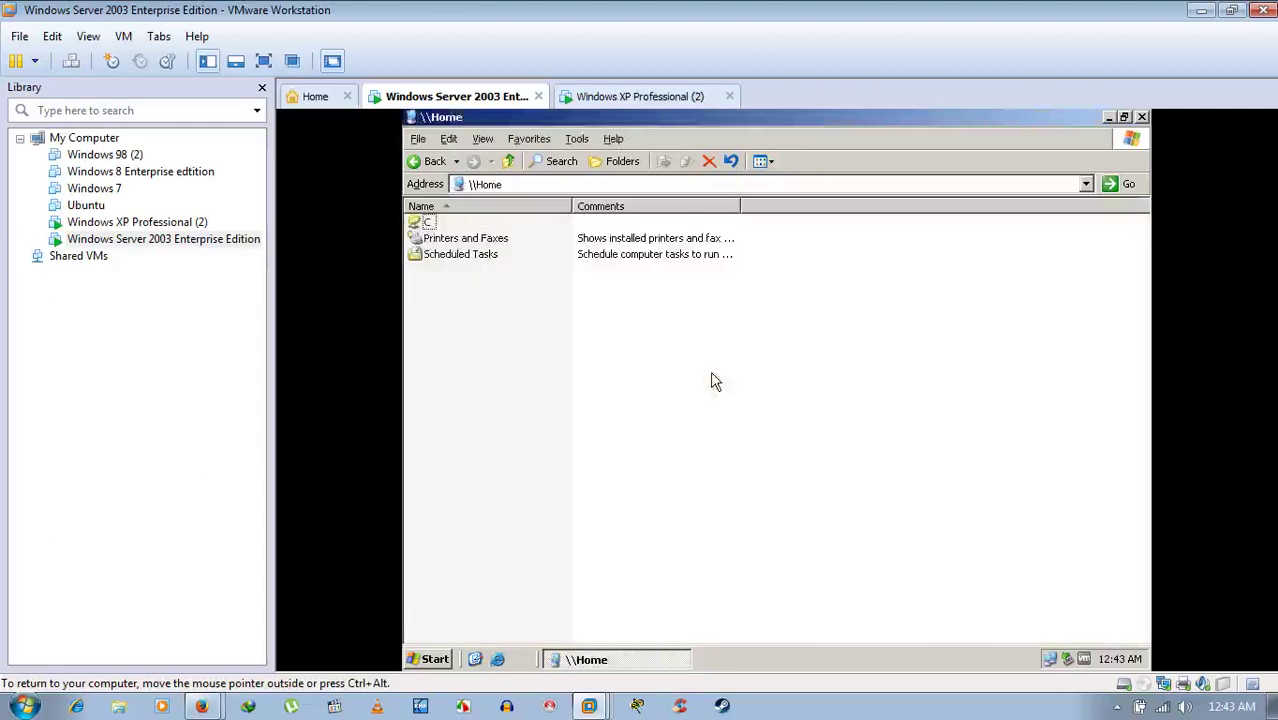
double_click(425, 222)
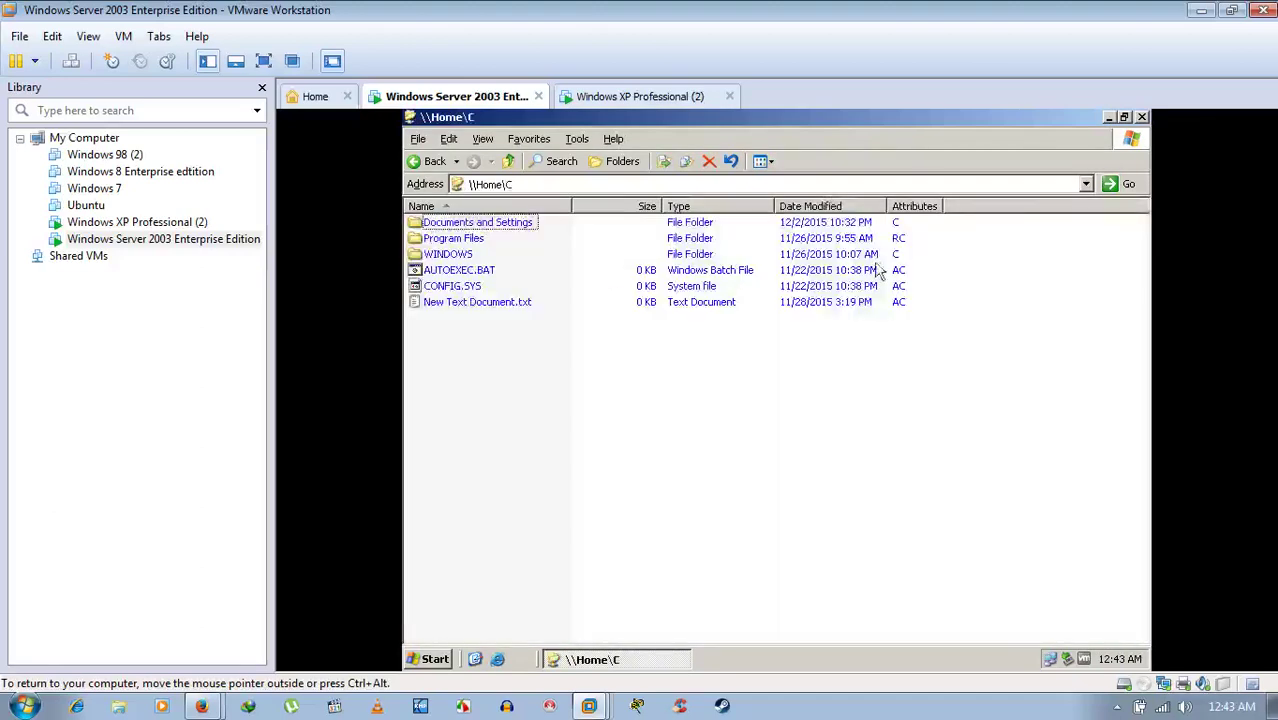
left_click(1109, 117)
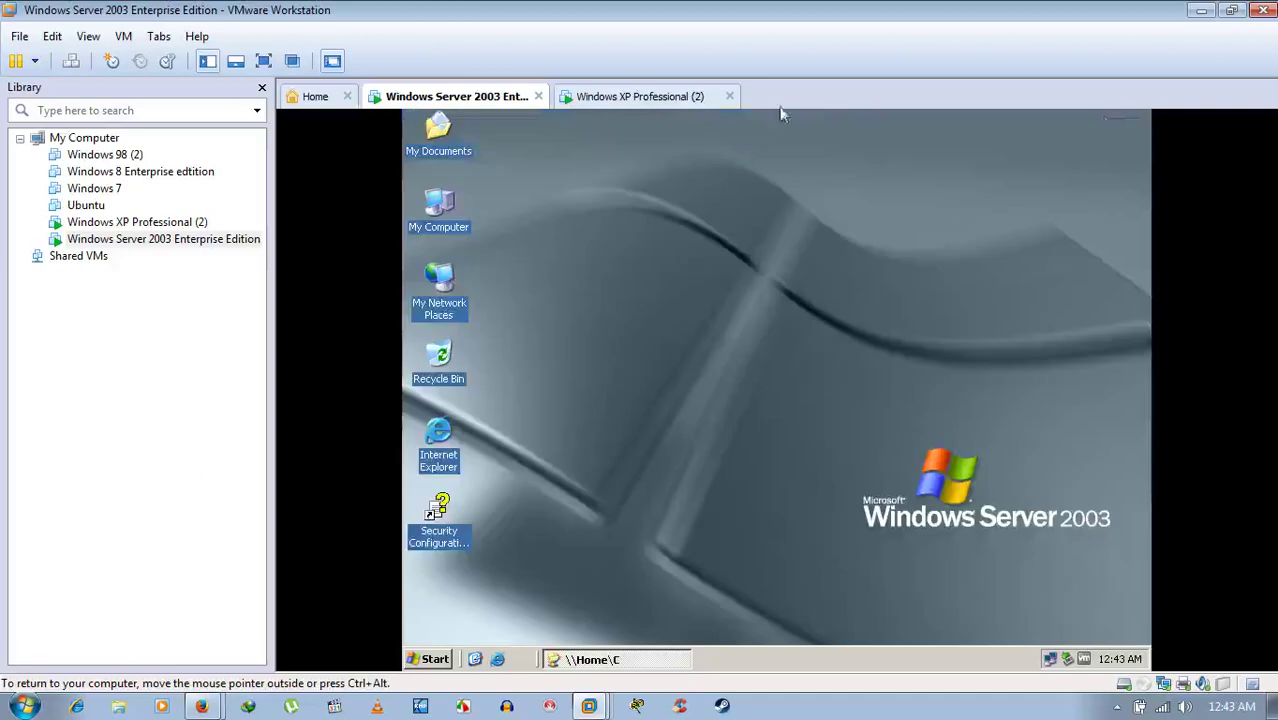
- Clear the XP desktop of the \\User\F and computer name windows, then open the server's F drive
left_click(632, 97)
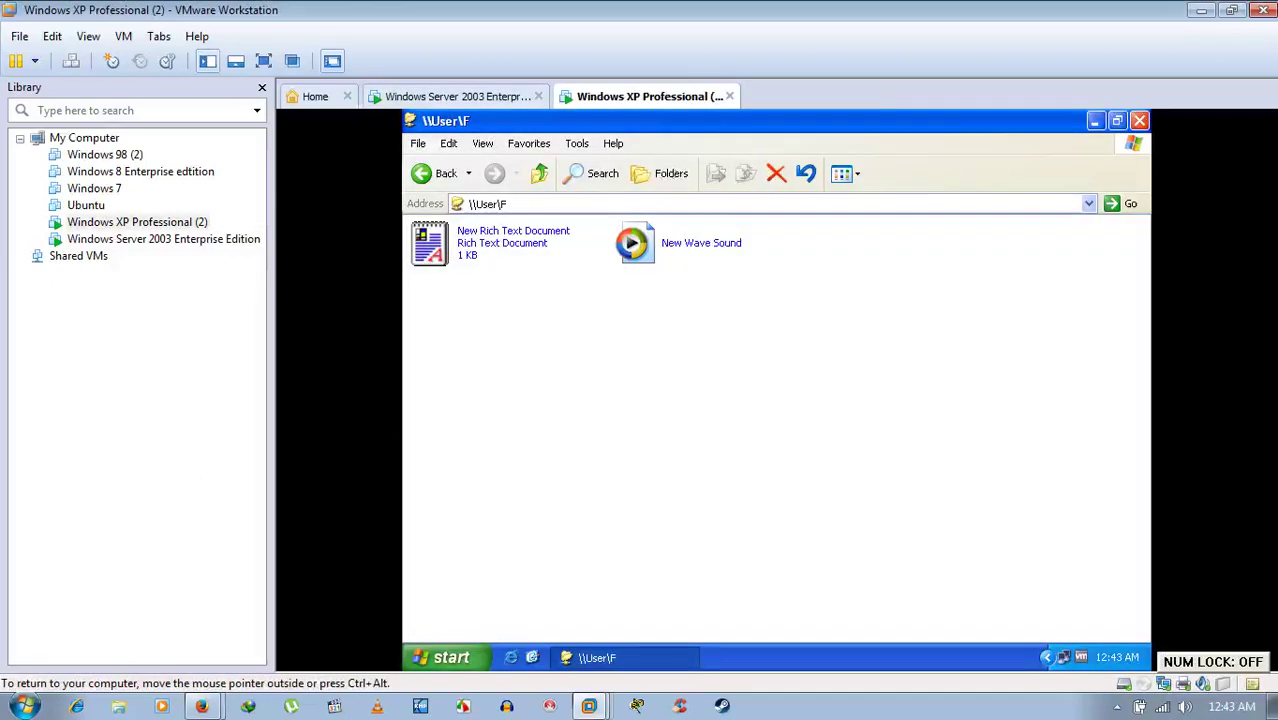
left_click(1084, 119)
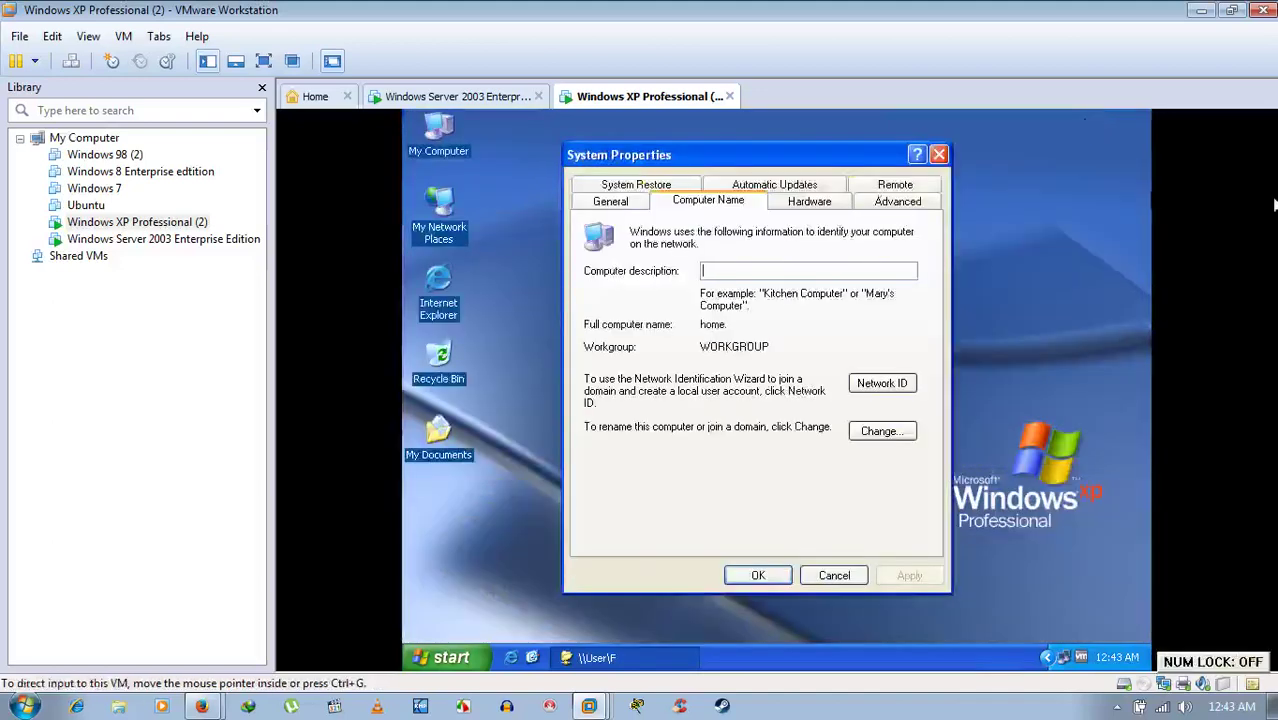
left_click(940, 156)
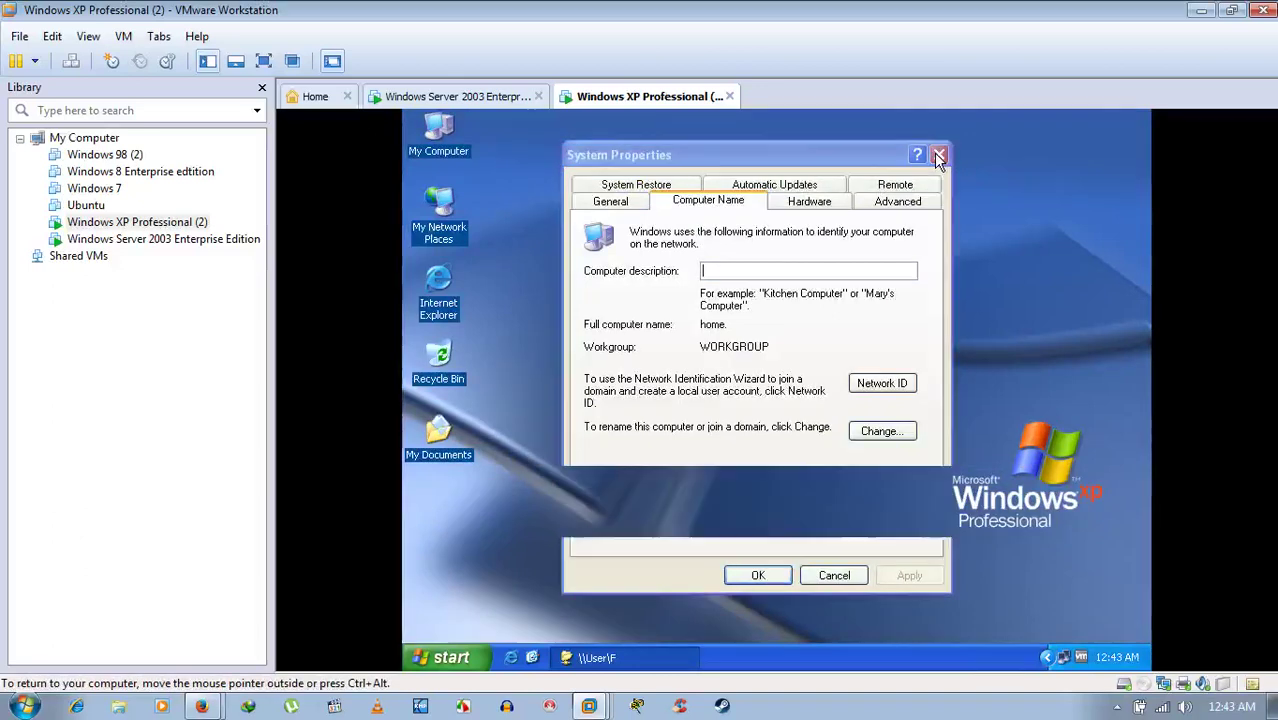
left_click(470, 97)
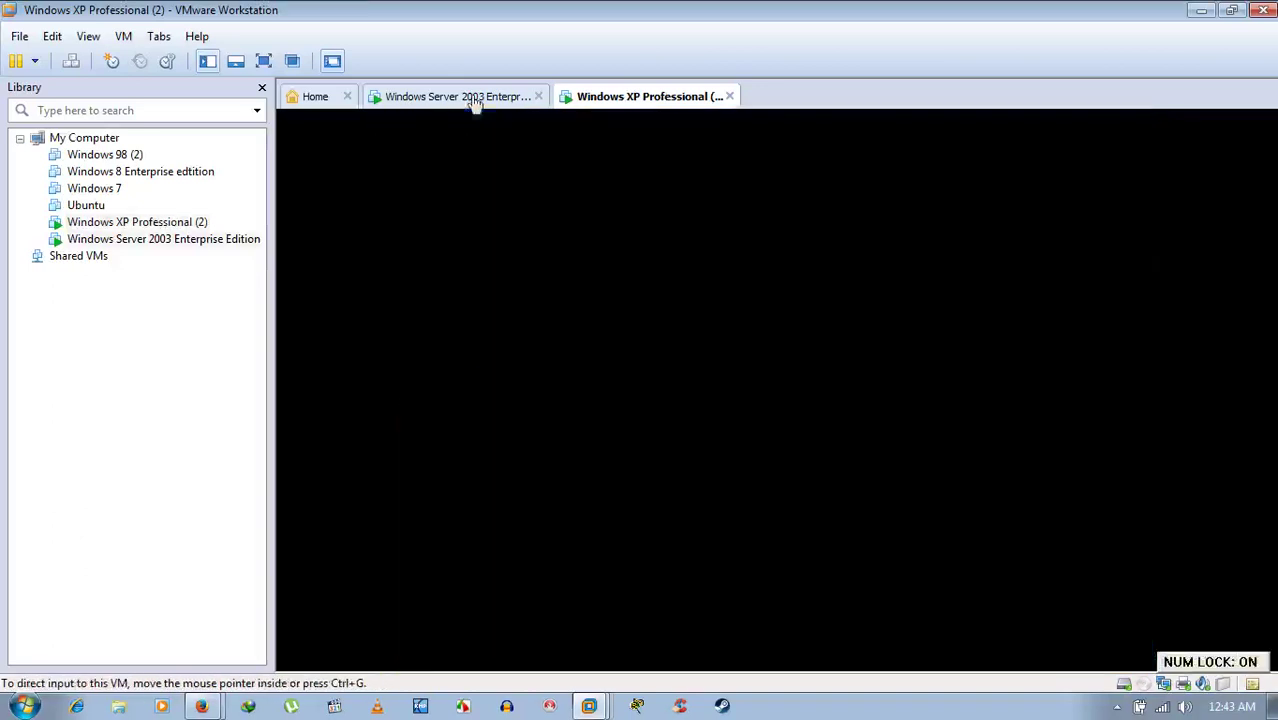
left_click(451, 212)
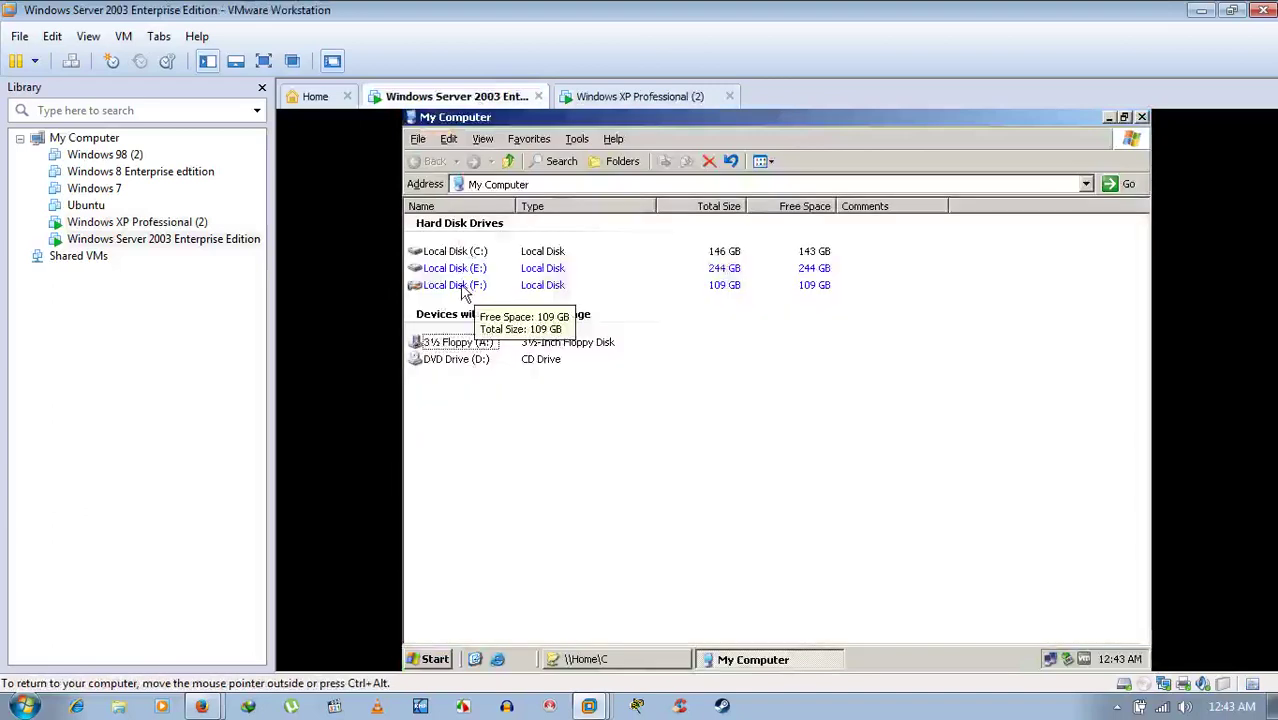
double_click(445, 285)
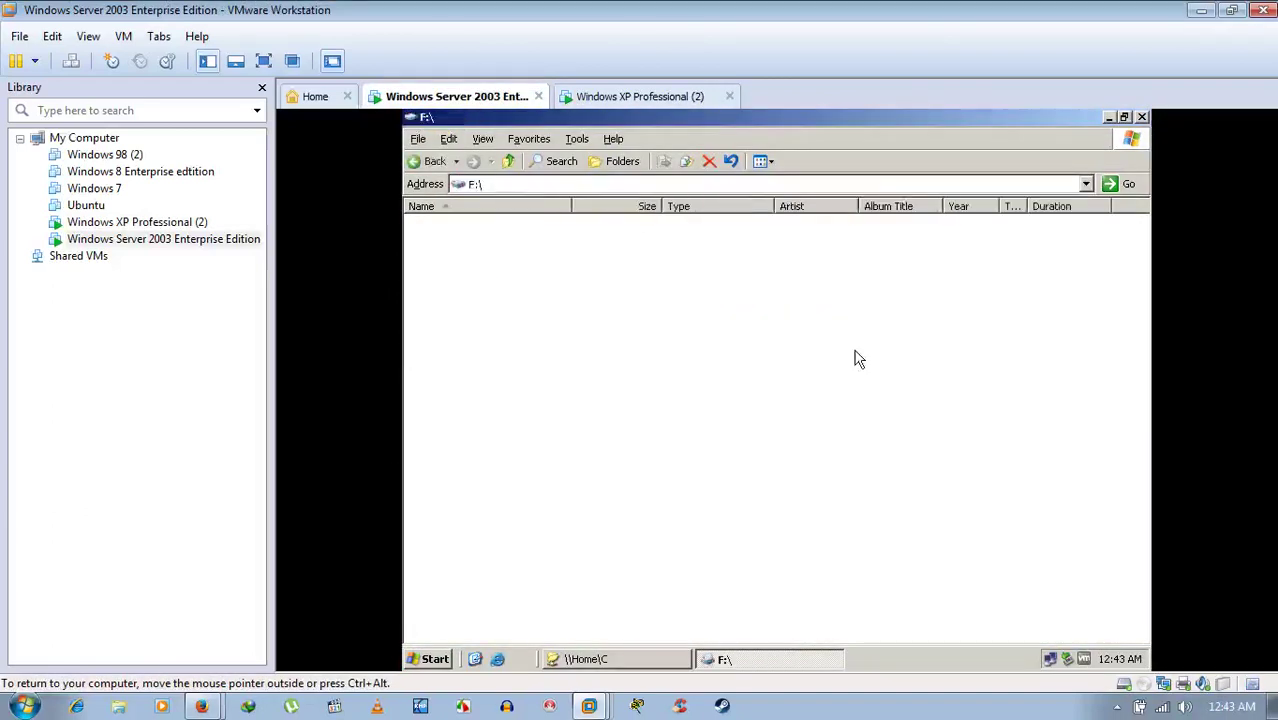
- Close the \\User\F window on XP and the F:\ window on the server, restoring \\Home\C
left_click(665, 97)
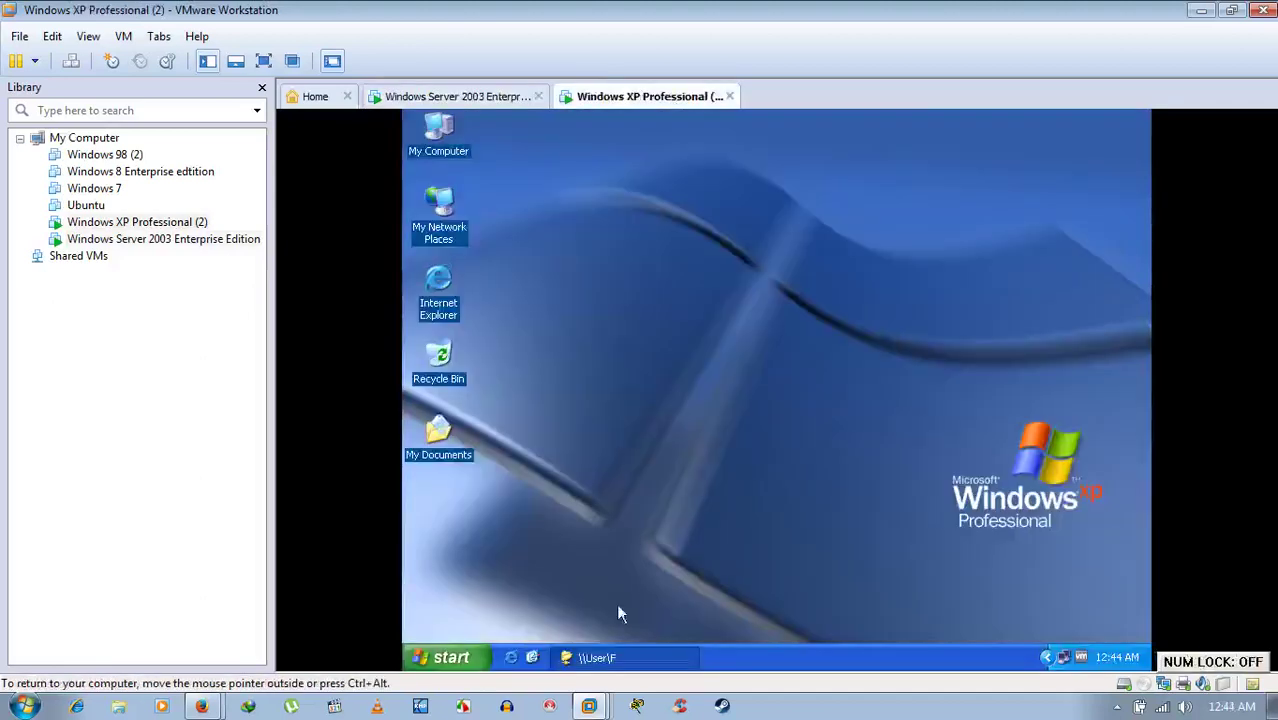
left_click(625, 659)
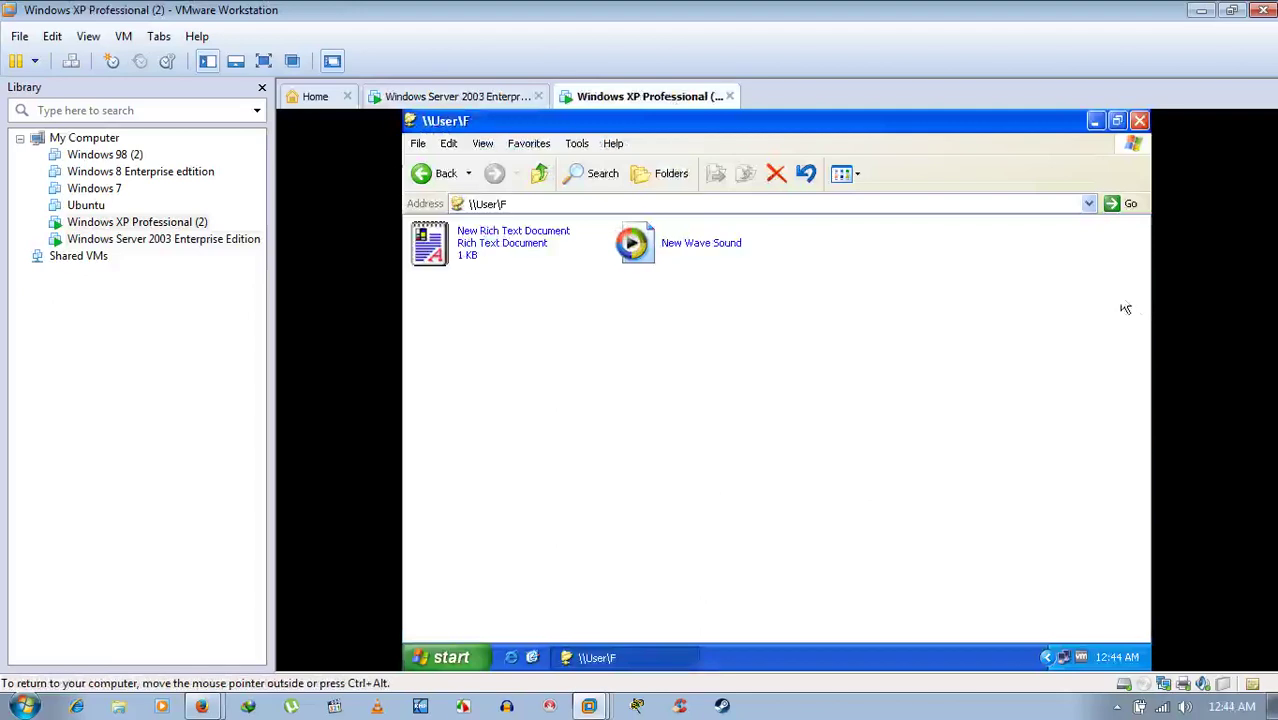
left_click(1139, 120)
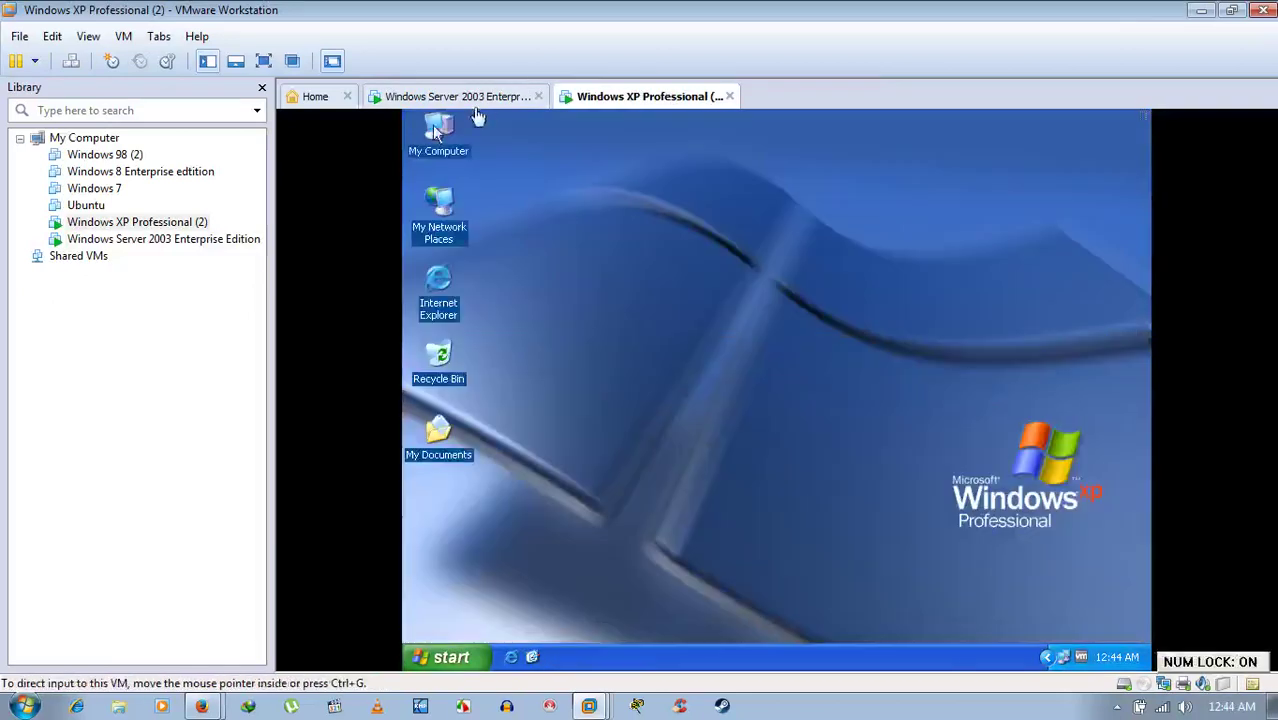
left_click(480, 98)
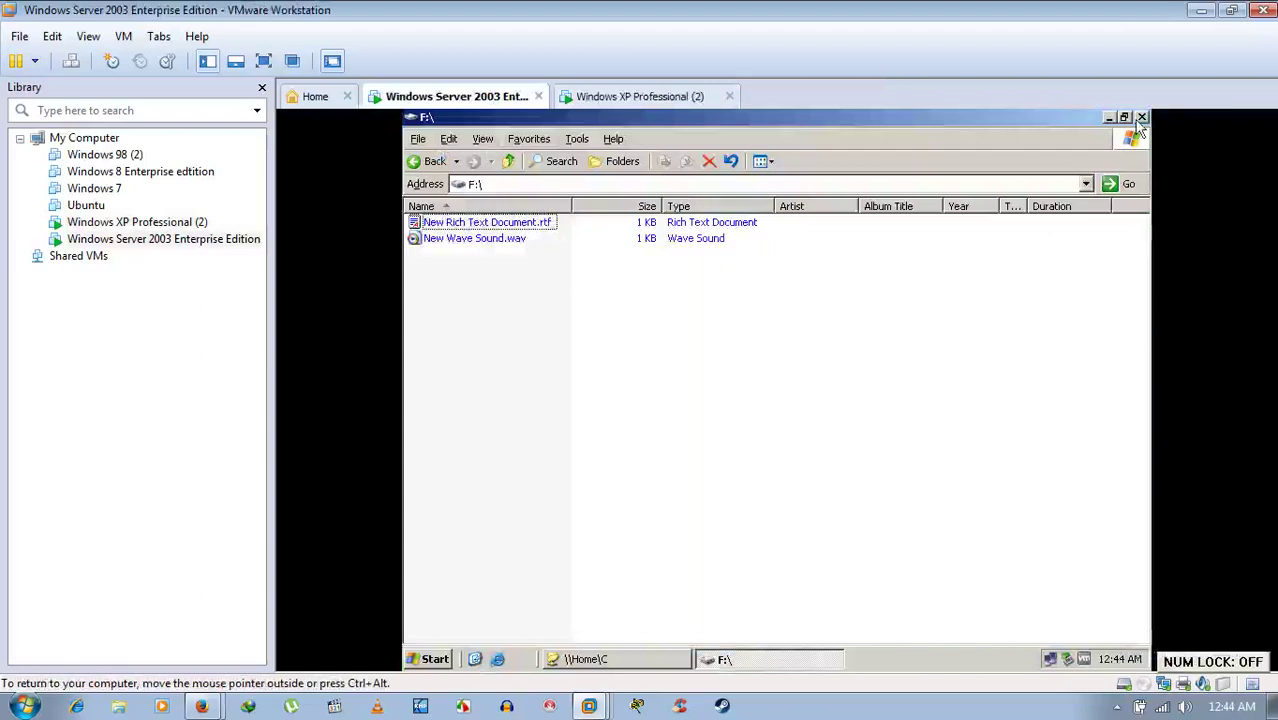
left_click(1141, 118)
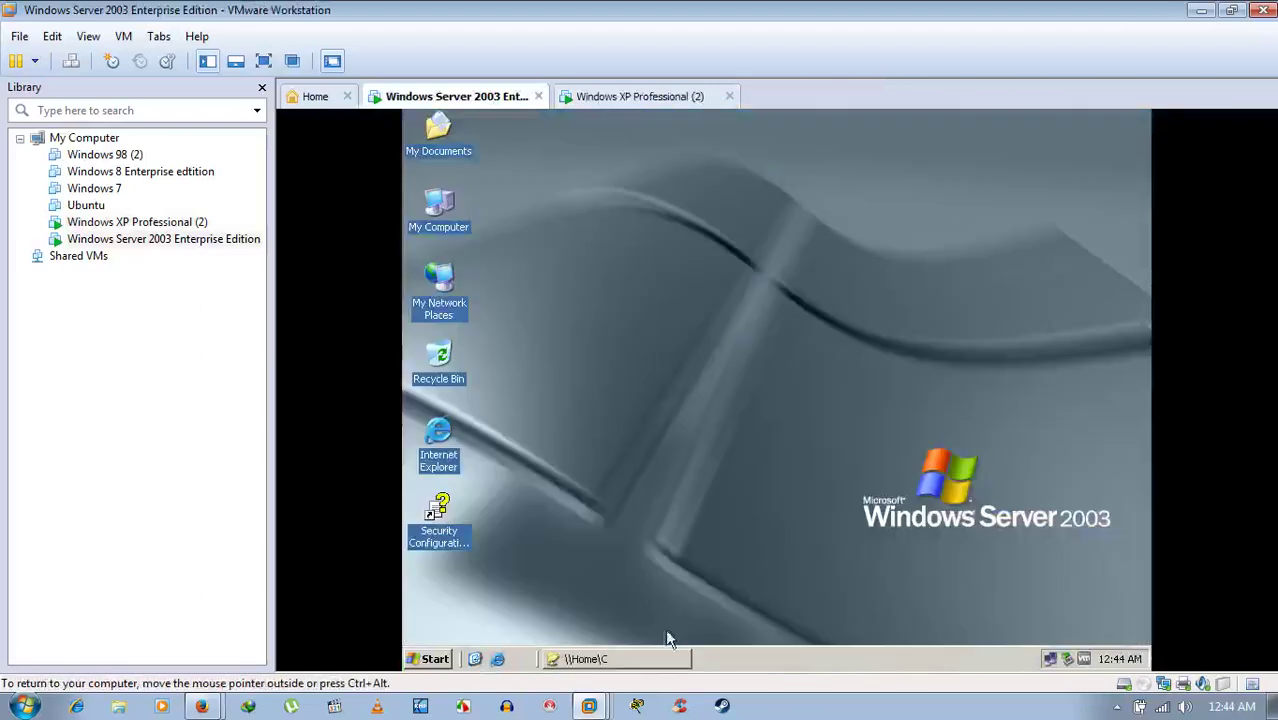
left_click(645, 662)
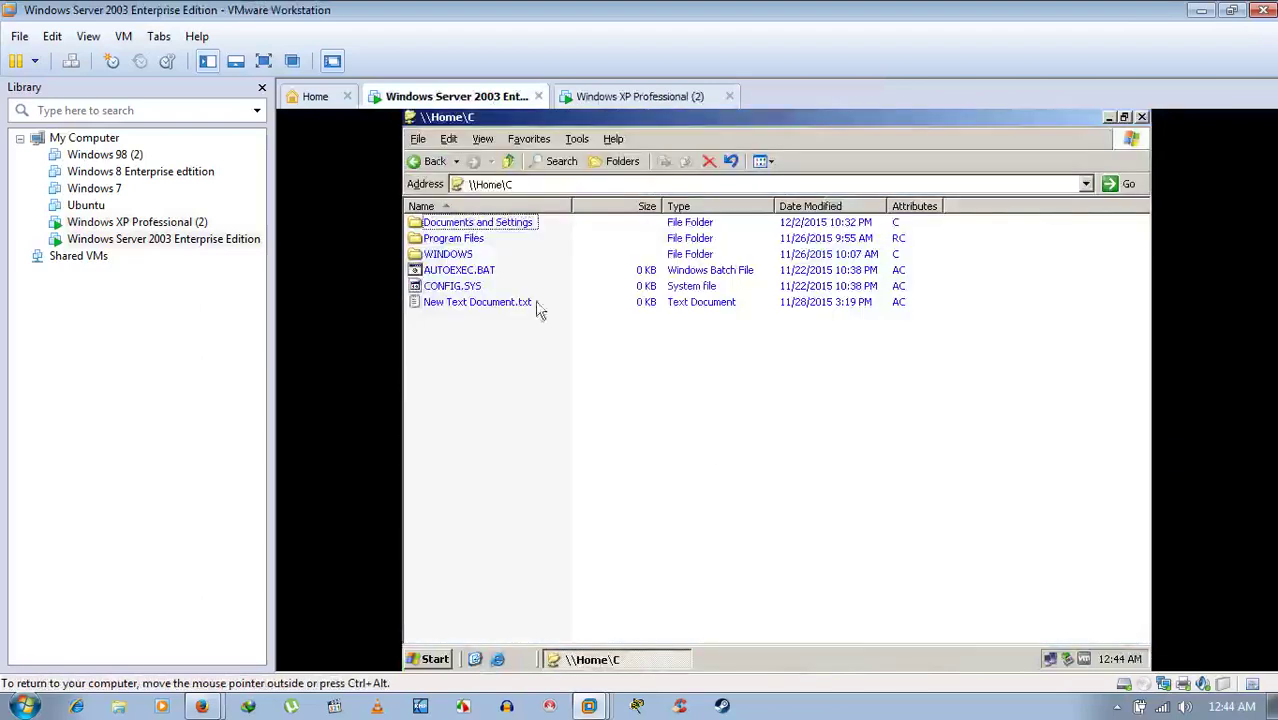
- Browse the XP machine's Local Disk (C:), then close it and the server's \\Home\C window
left_click(660, 97)
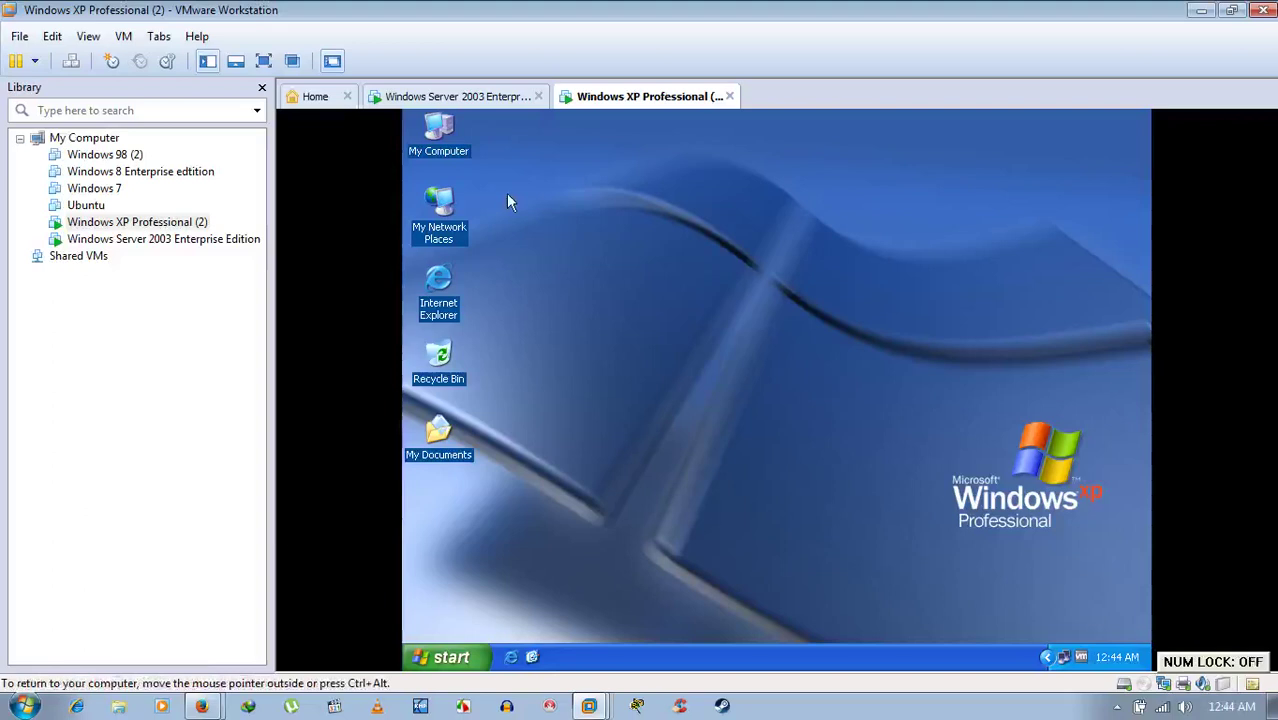
double_click(443, 138)
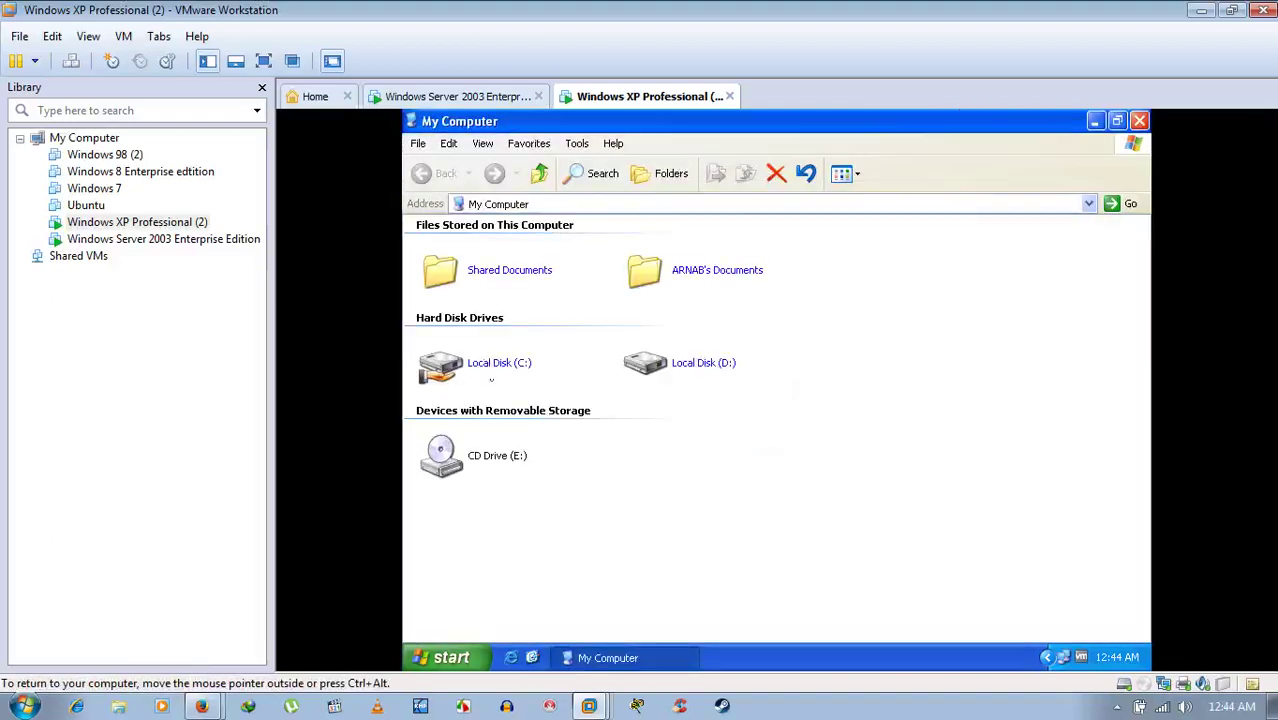
double_click(483, 356)
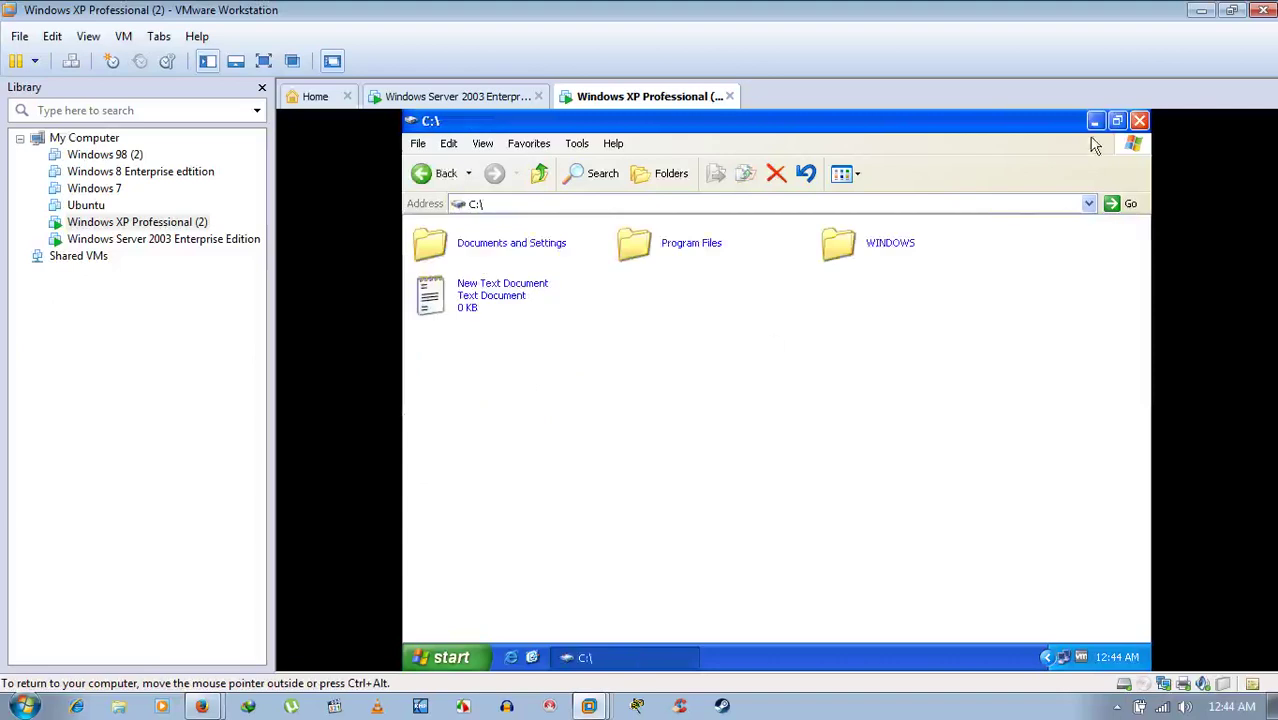
left_click(1146, 121)
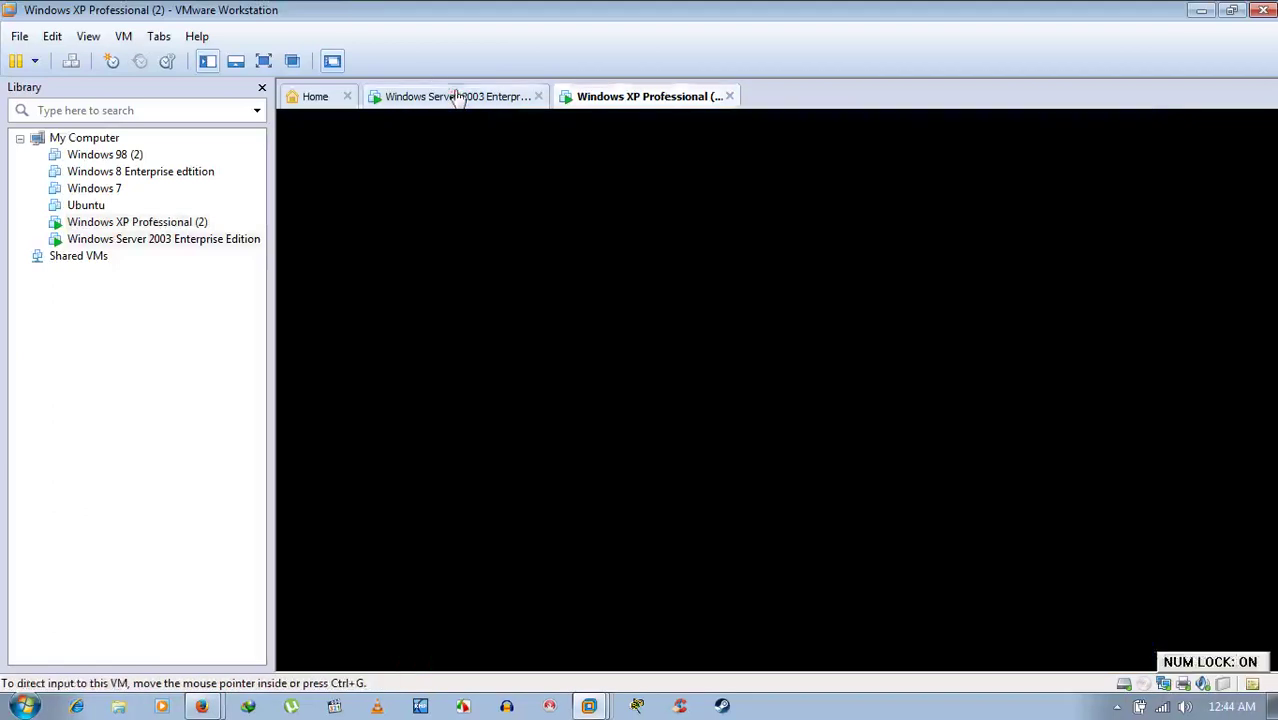
left_click(458, 97)
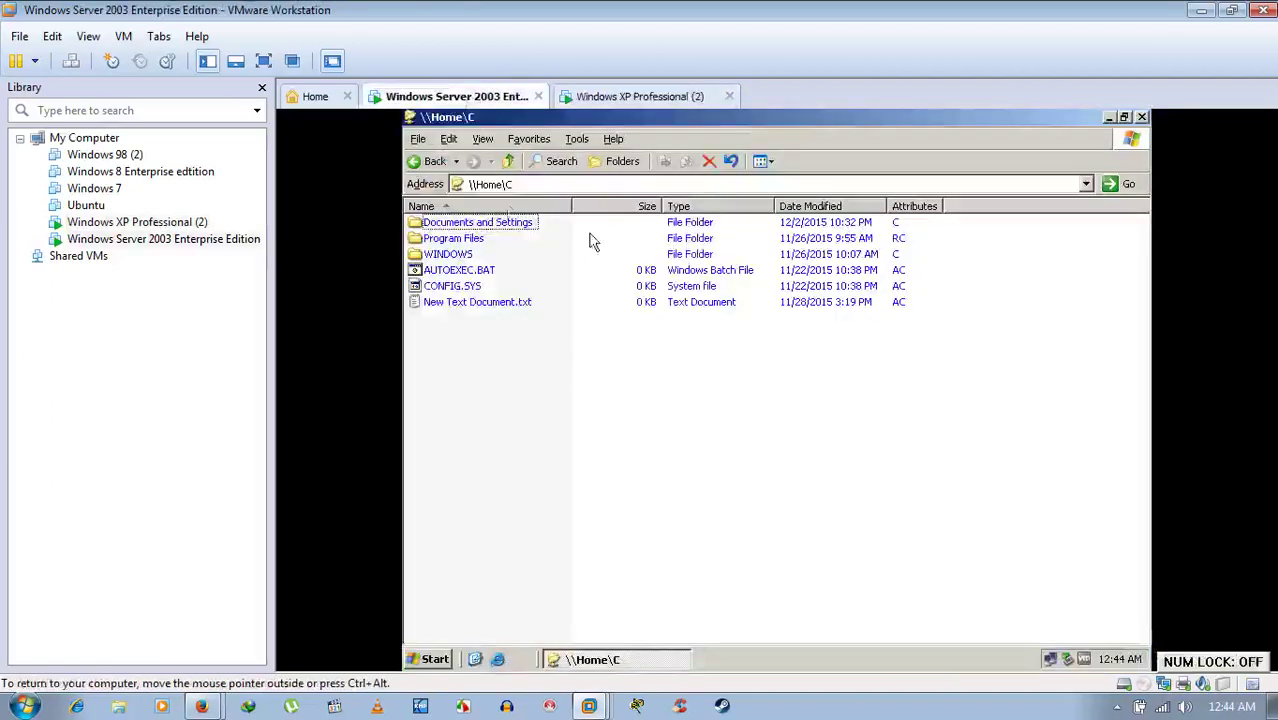
left_click(1142, 118)
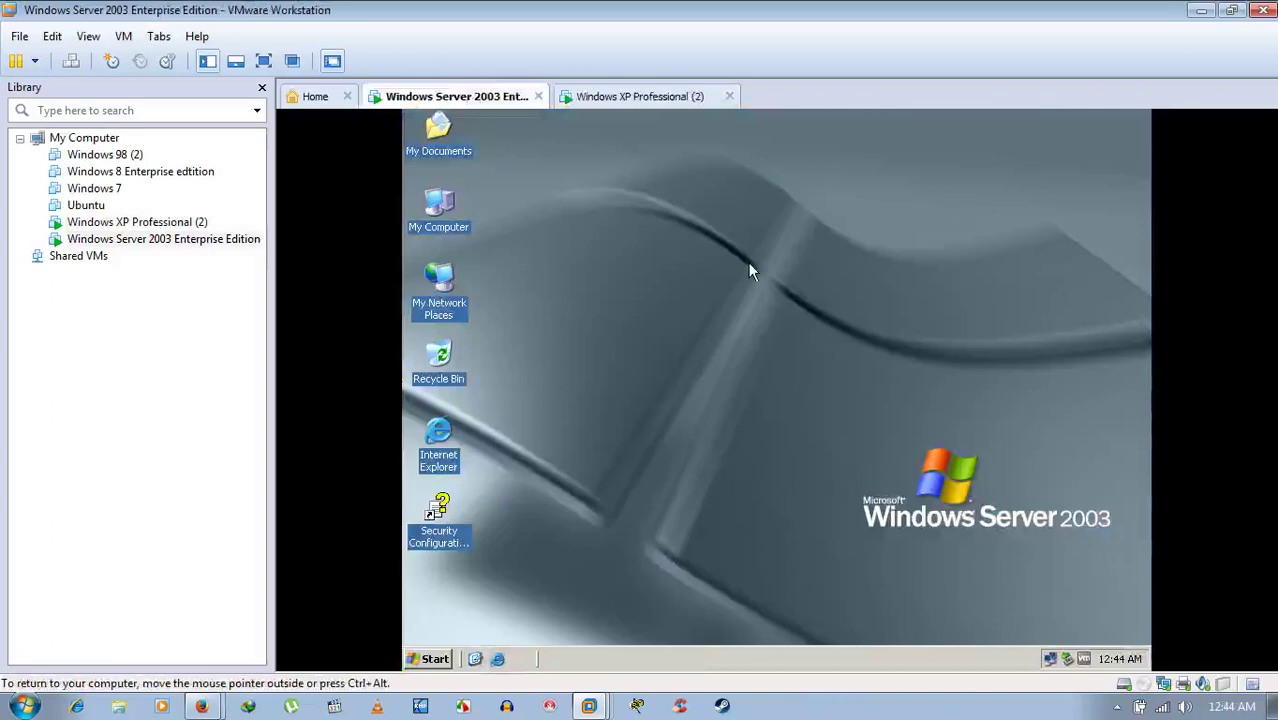
- Shut down Windows Server 2003 via Start > Shut Down, choosing Shut down with comment 'd'
left_click(434, 658)
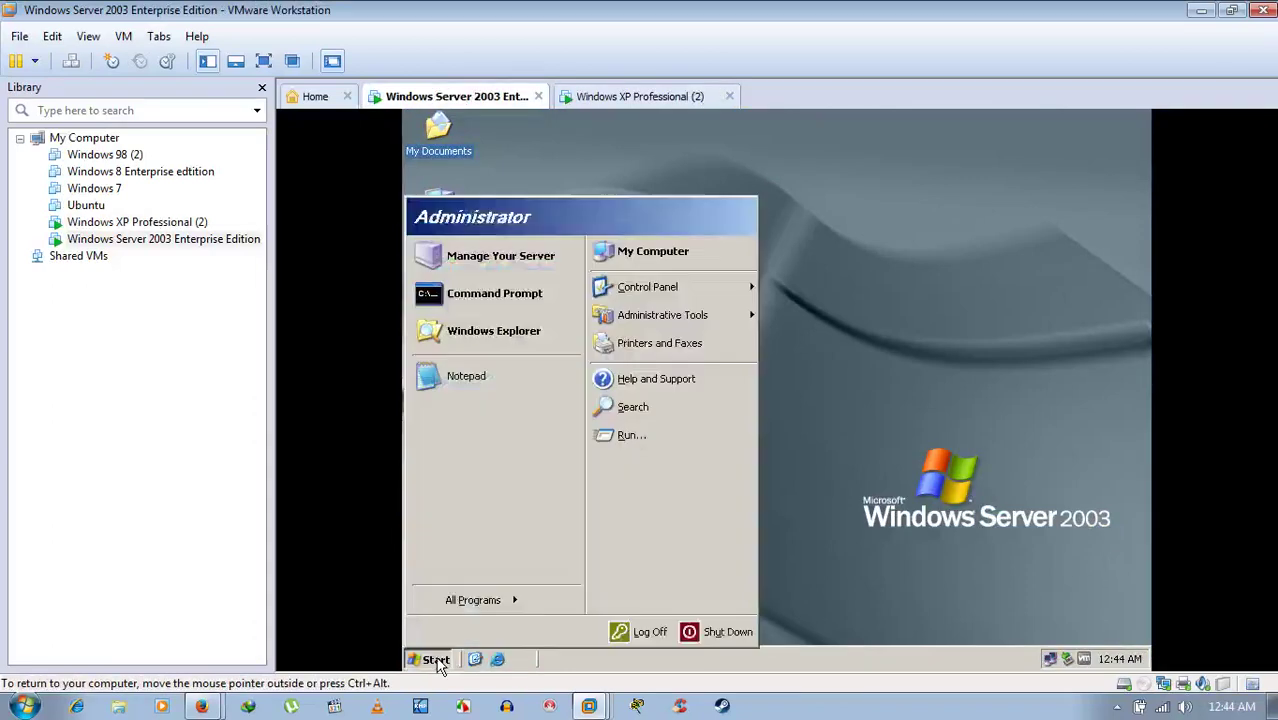
left_click(720, 631)
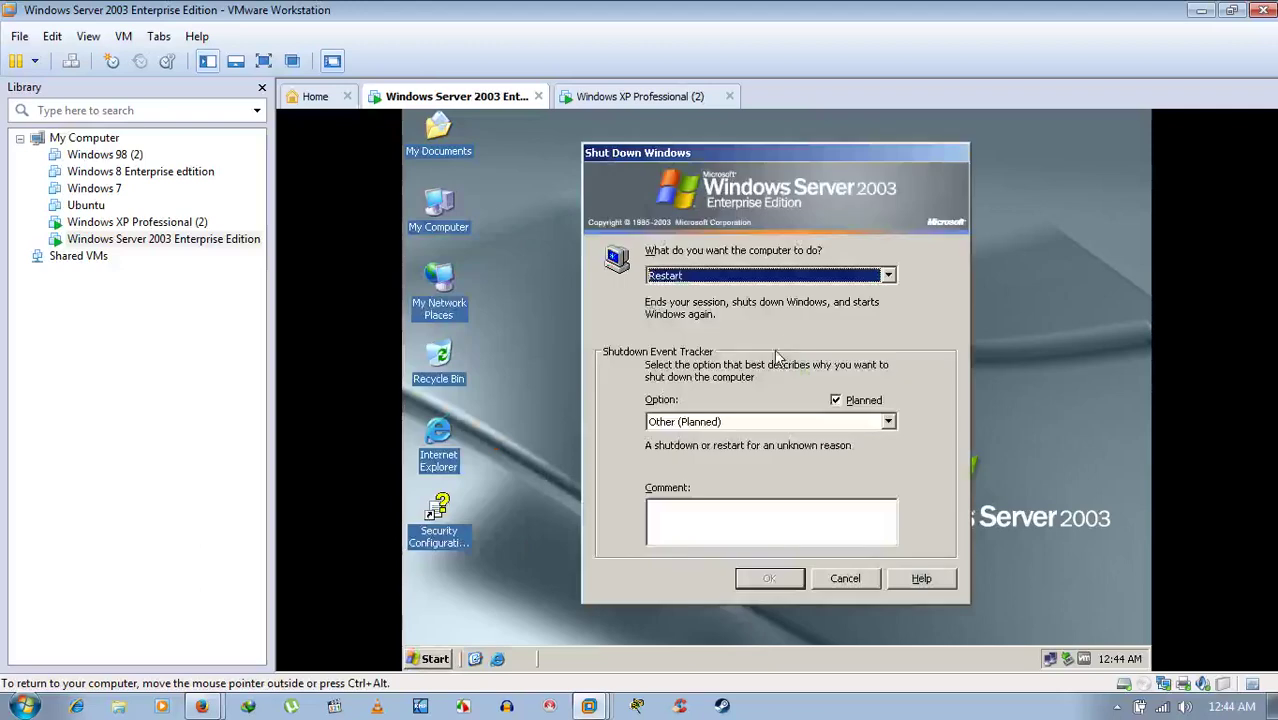
left_click(762, 280)
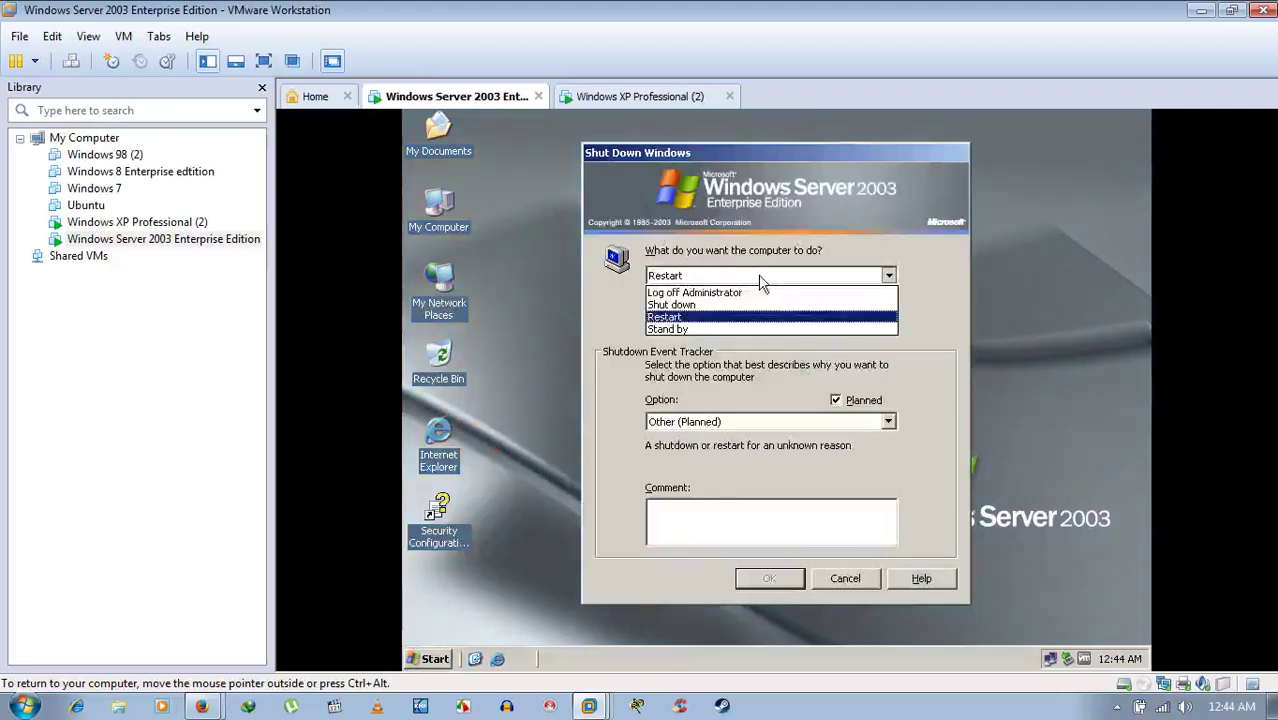
left_click(698, 305)
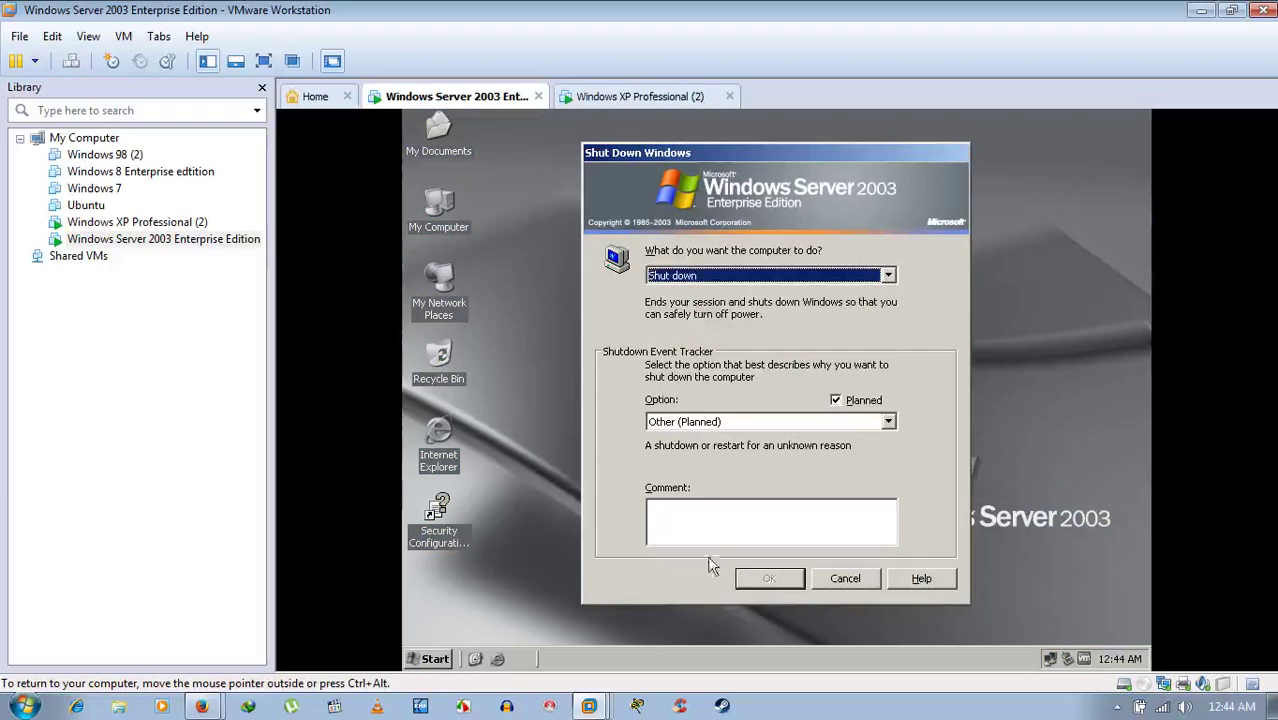
left_click(710, 517)
type("d")
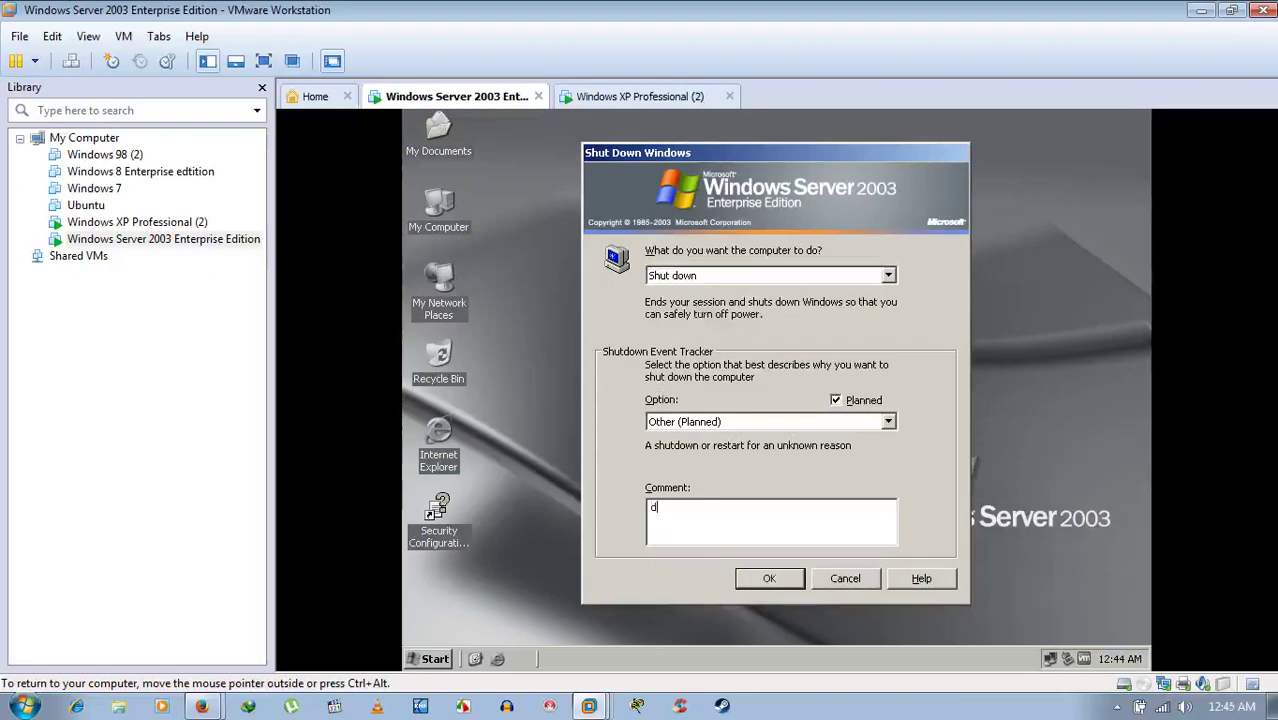
left_click(762, 578)
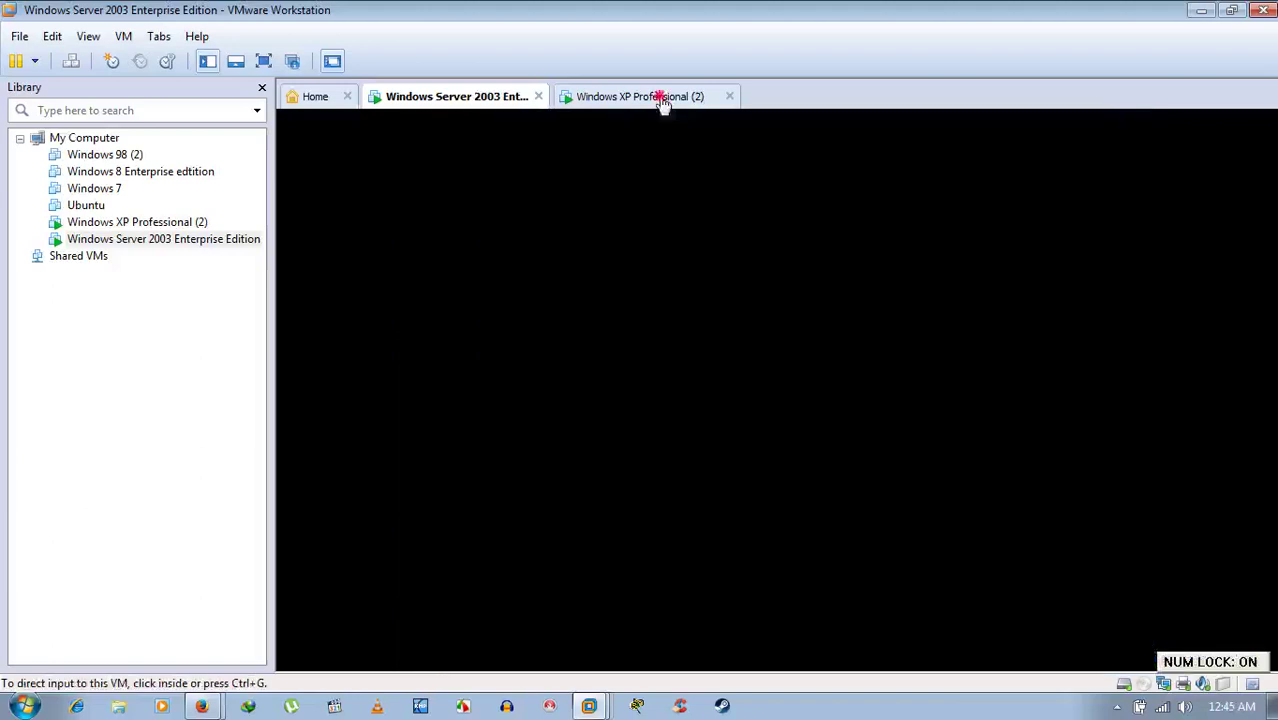
- Shut down the Windows XP machine via Start > Shut Down, choosing Shut down
left_click(660, 96)
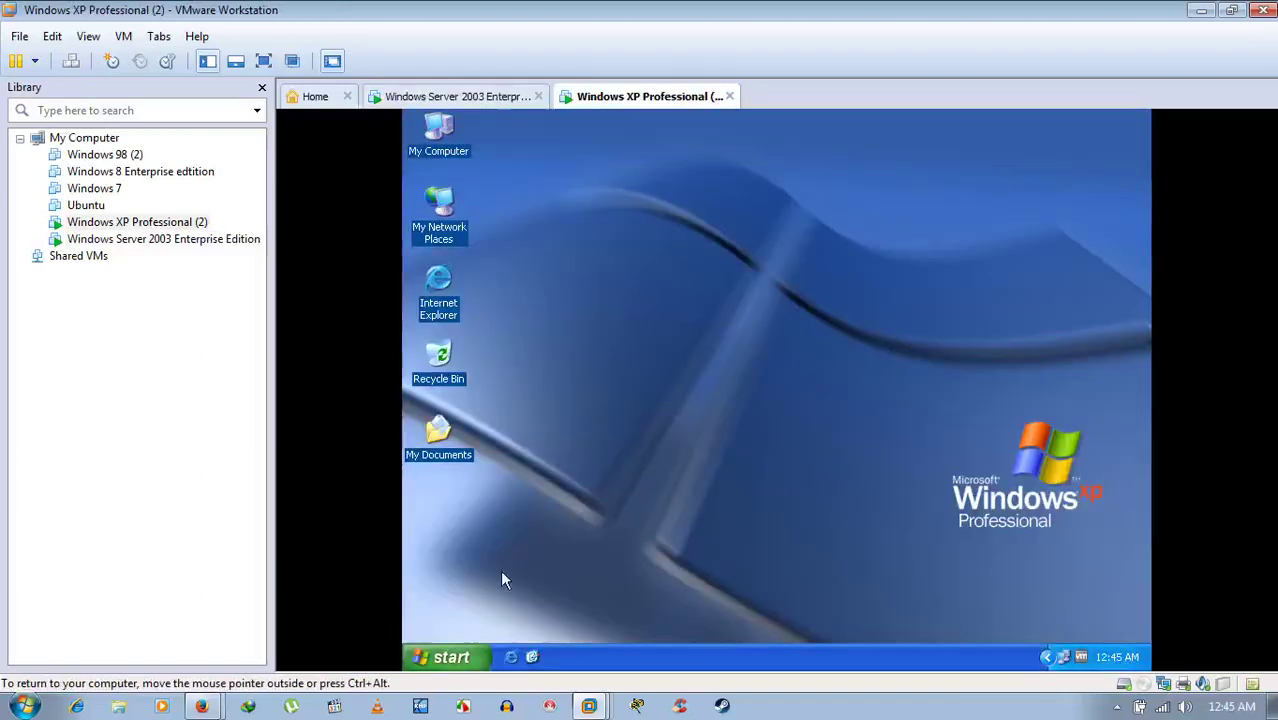
left_click(449, 659)
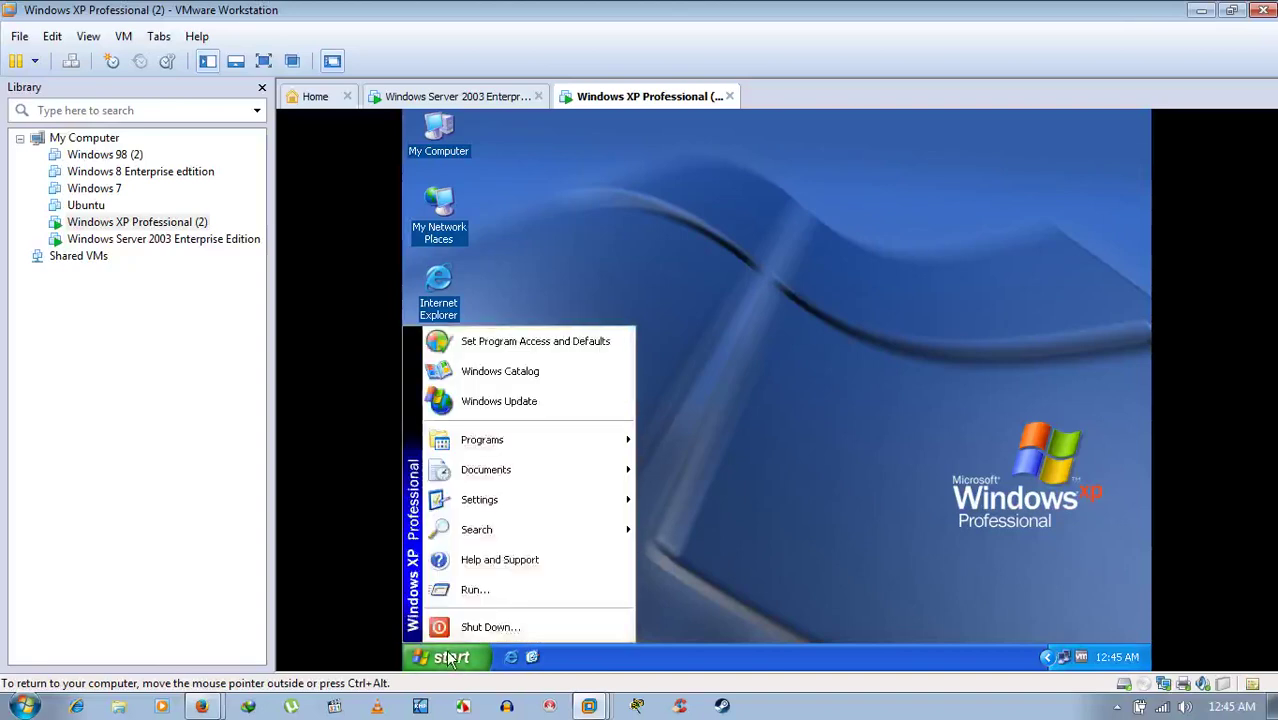
left_click(514, 622)
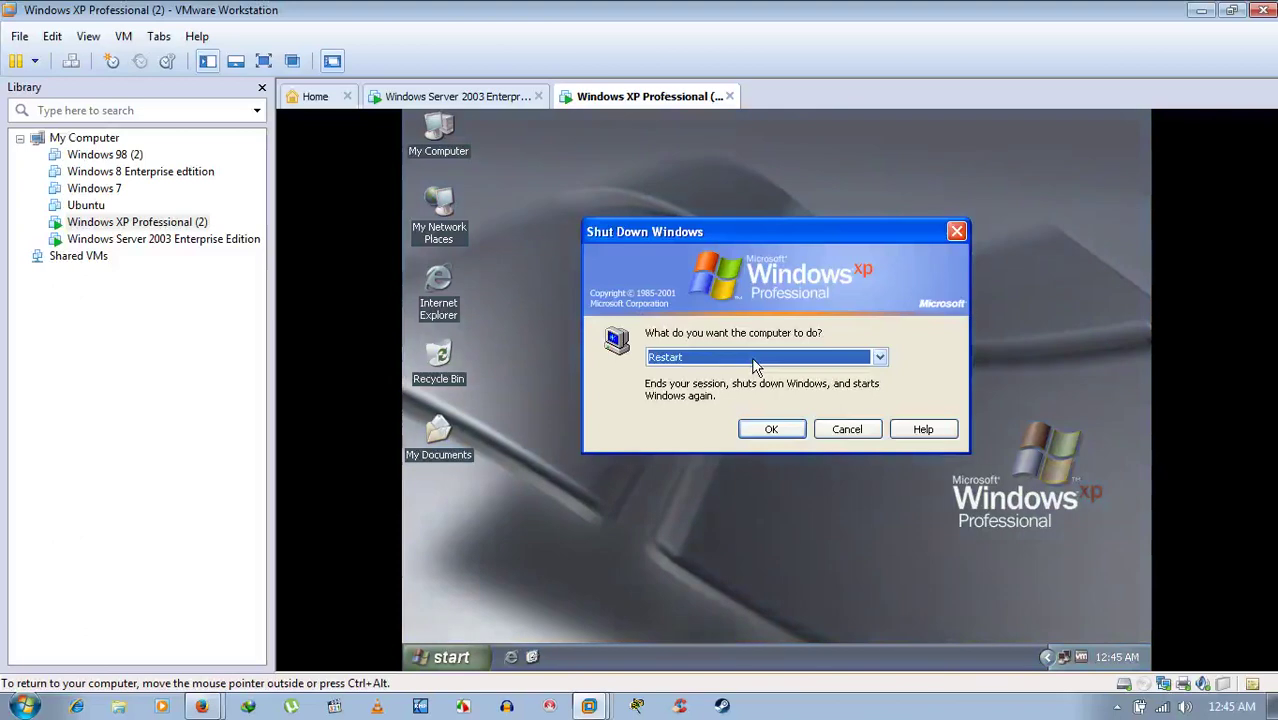
left_click(879, 357)
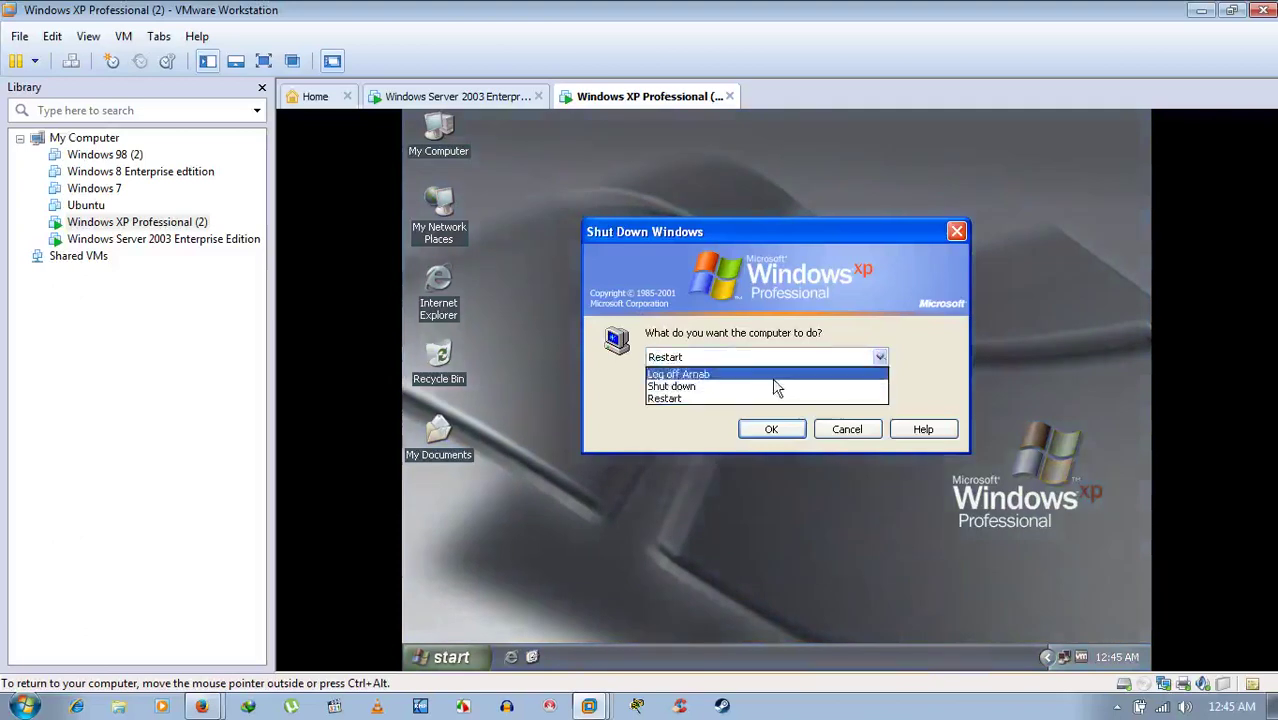
left_click(694, 389)
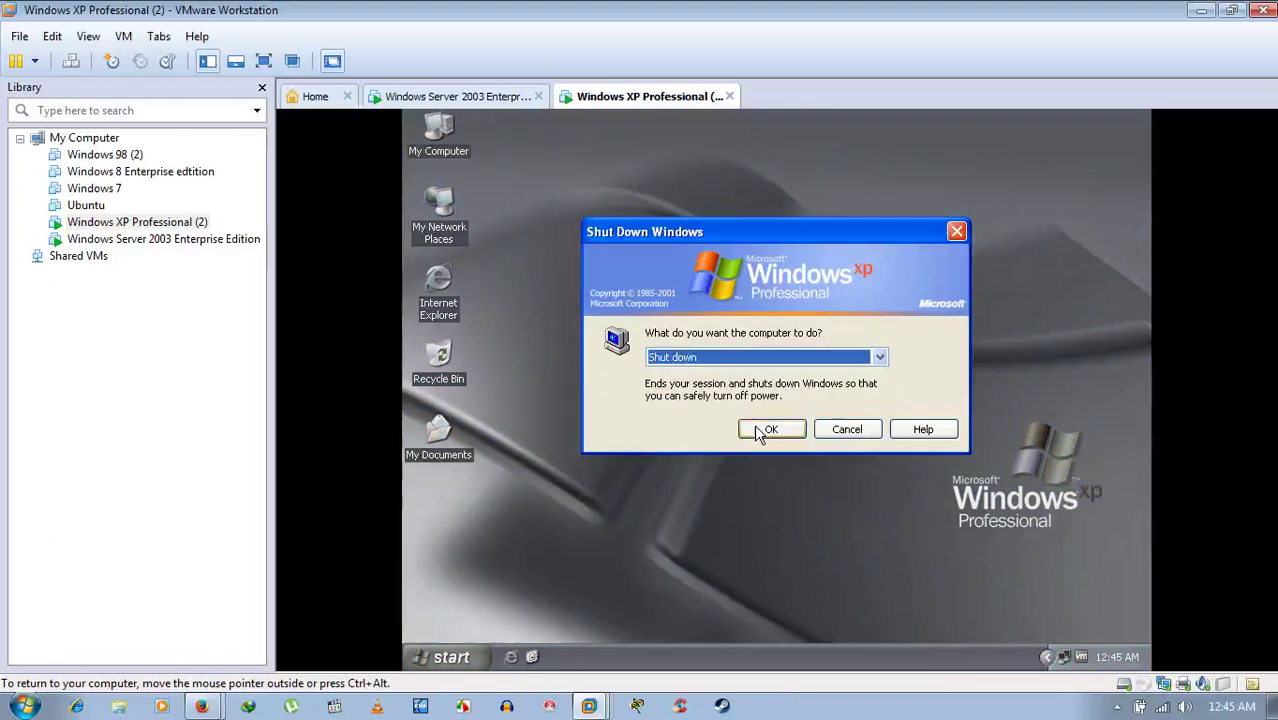
left_click(760, 431)
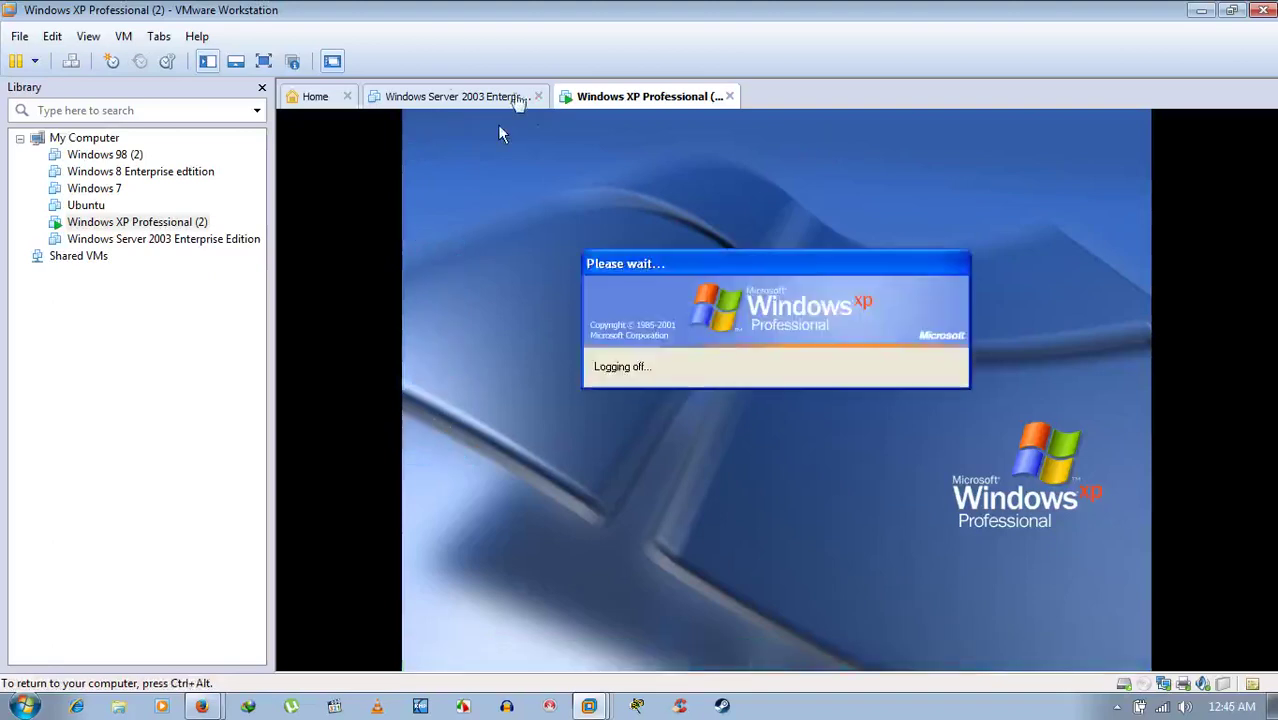
- Confirm Server 2003 shows Powered off, minimize VMware Workstation, and open the screen recorder's options
key("ctrl+alt")
left_click(460, 97)
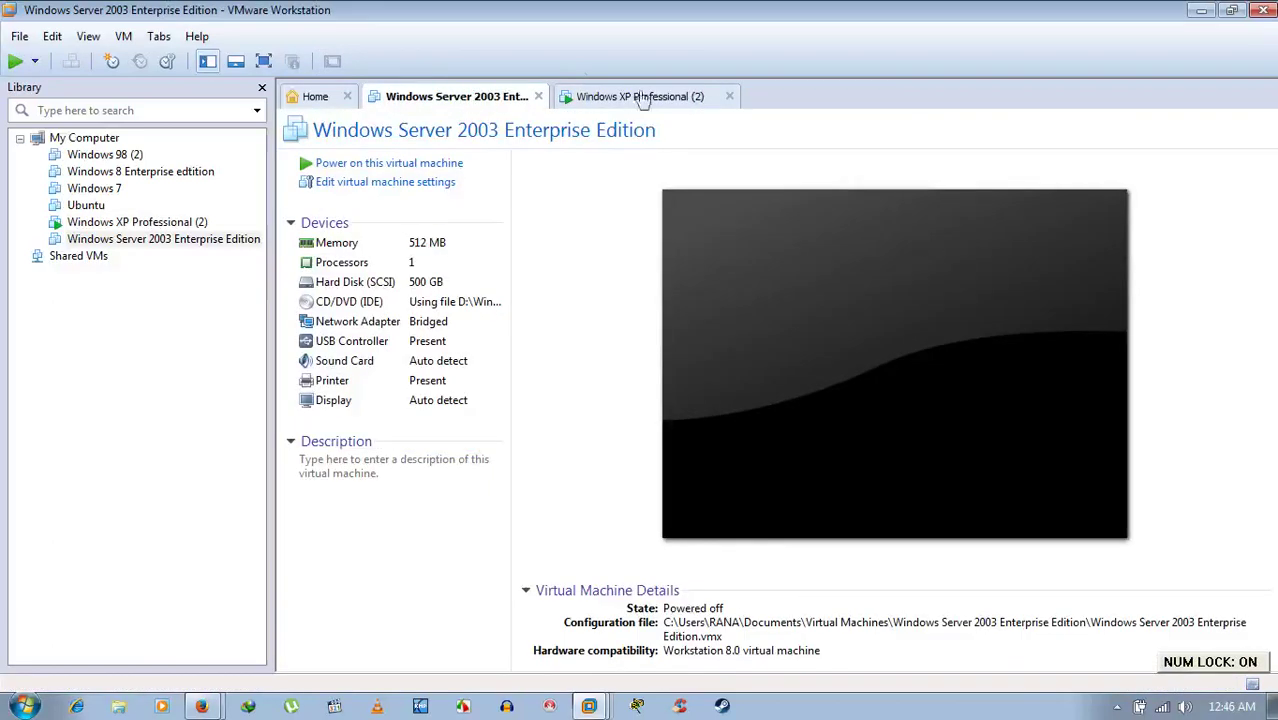
left_click(1203, 10)
left_click(1117, 706)
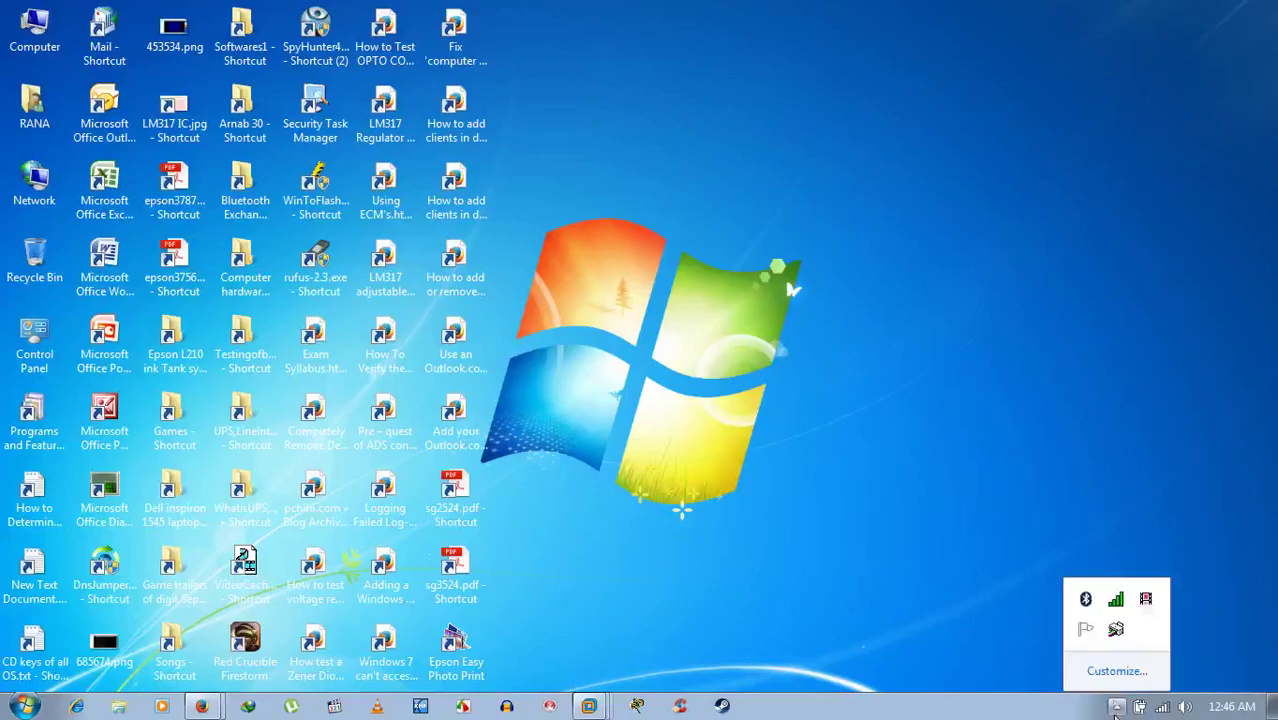
right_click(1145, 598)
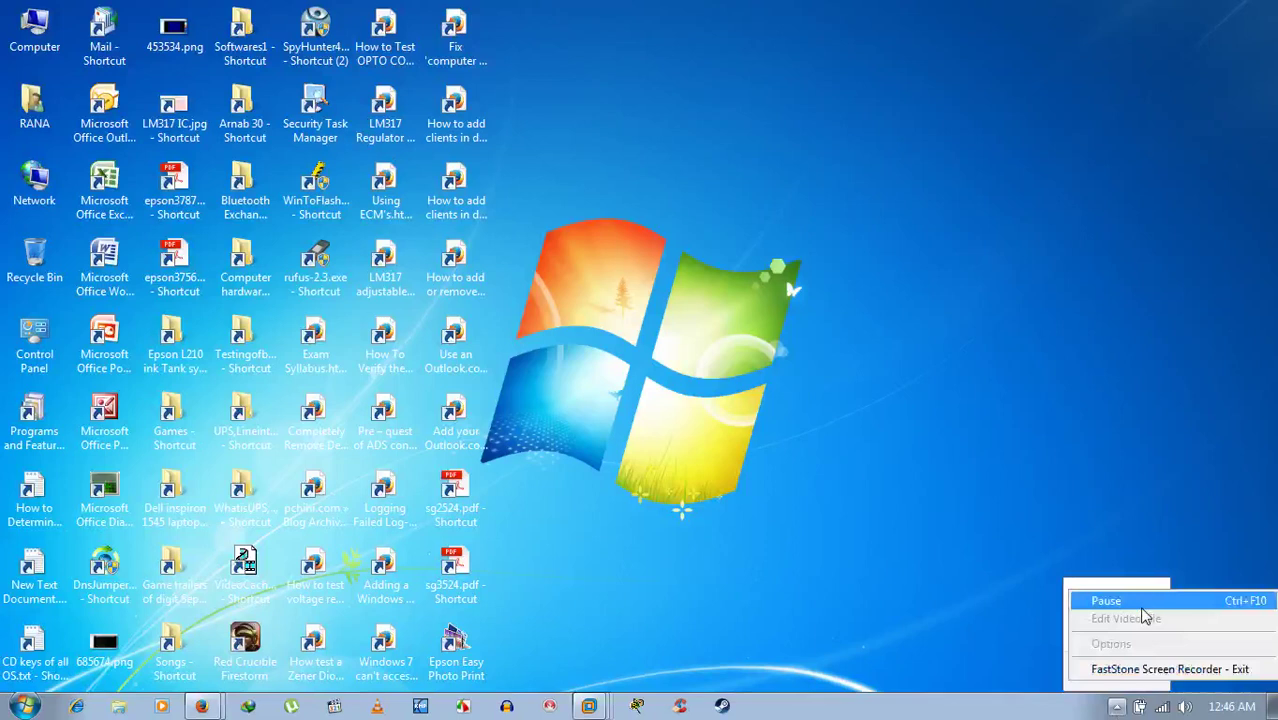